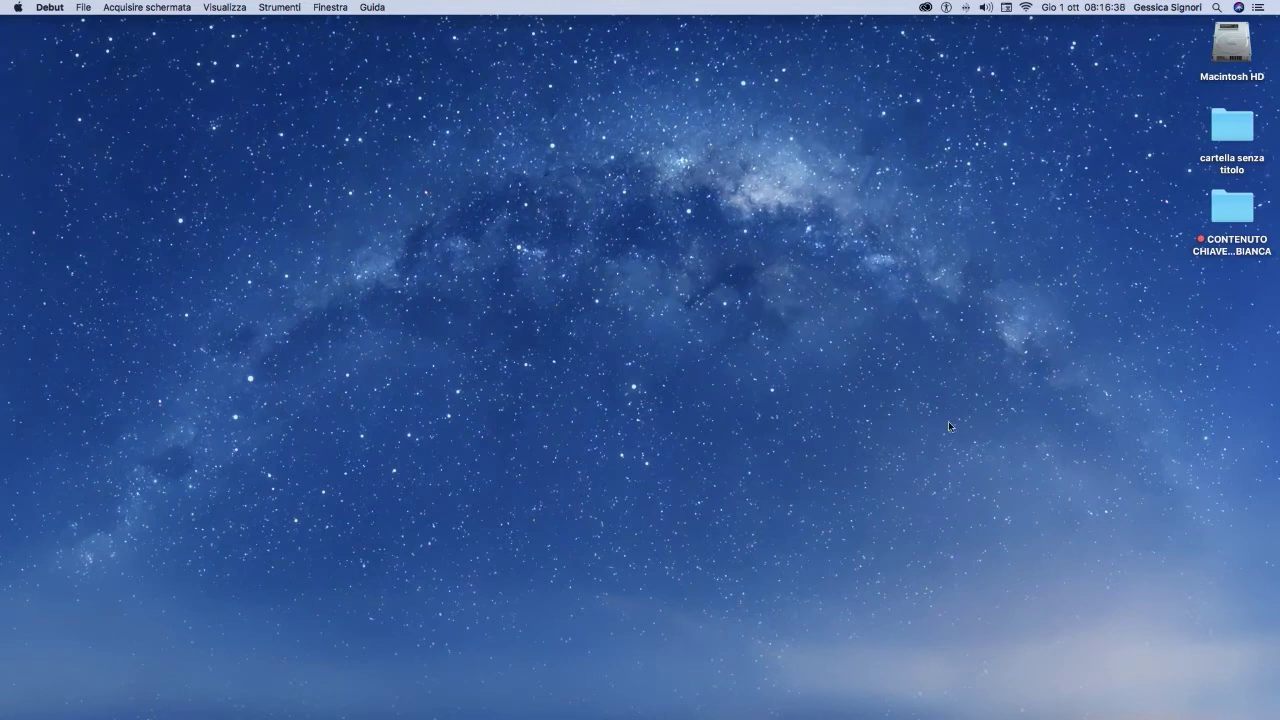
# Open Audacity and reposition its empty project window on the desktop.
pyautogui.moveTo(141, 712)
pyautogui.moveTo(412, 710)
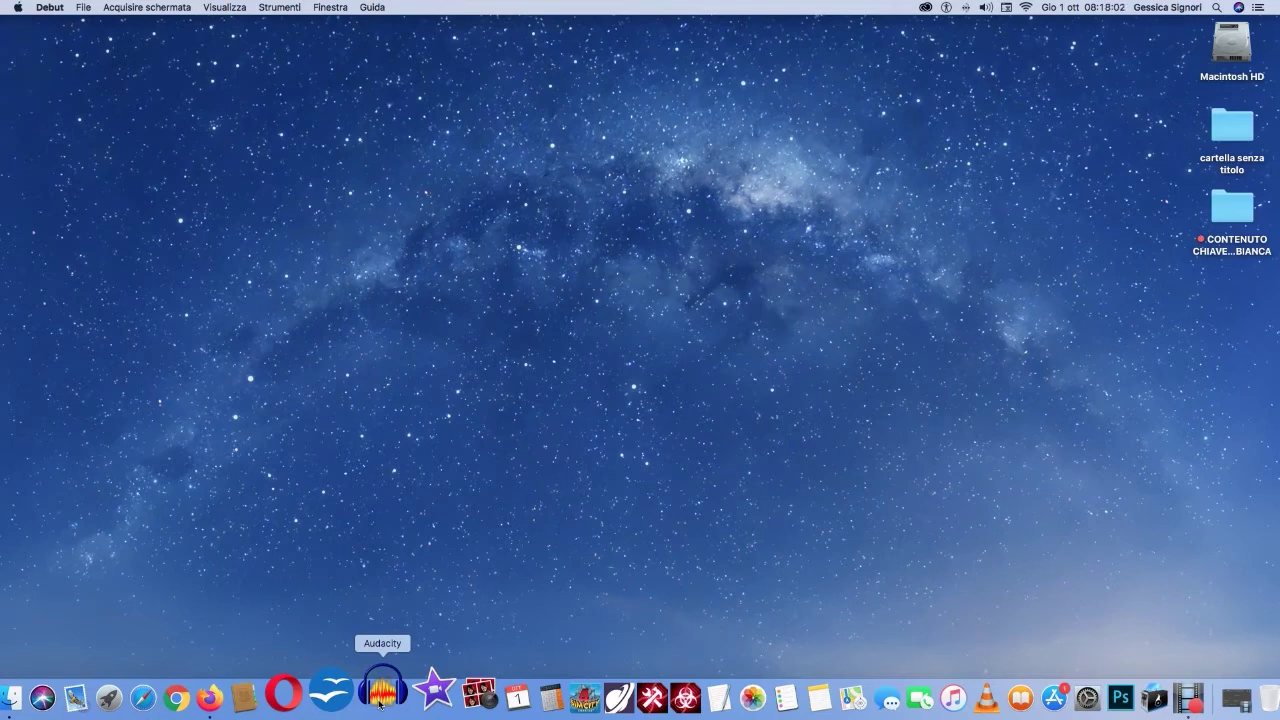
pyautogui.click(380, 703)
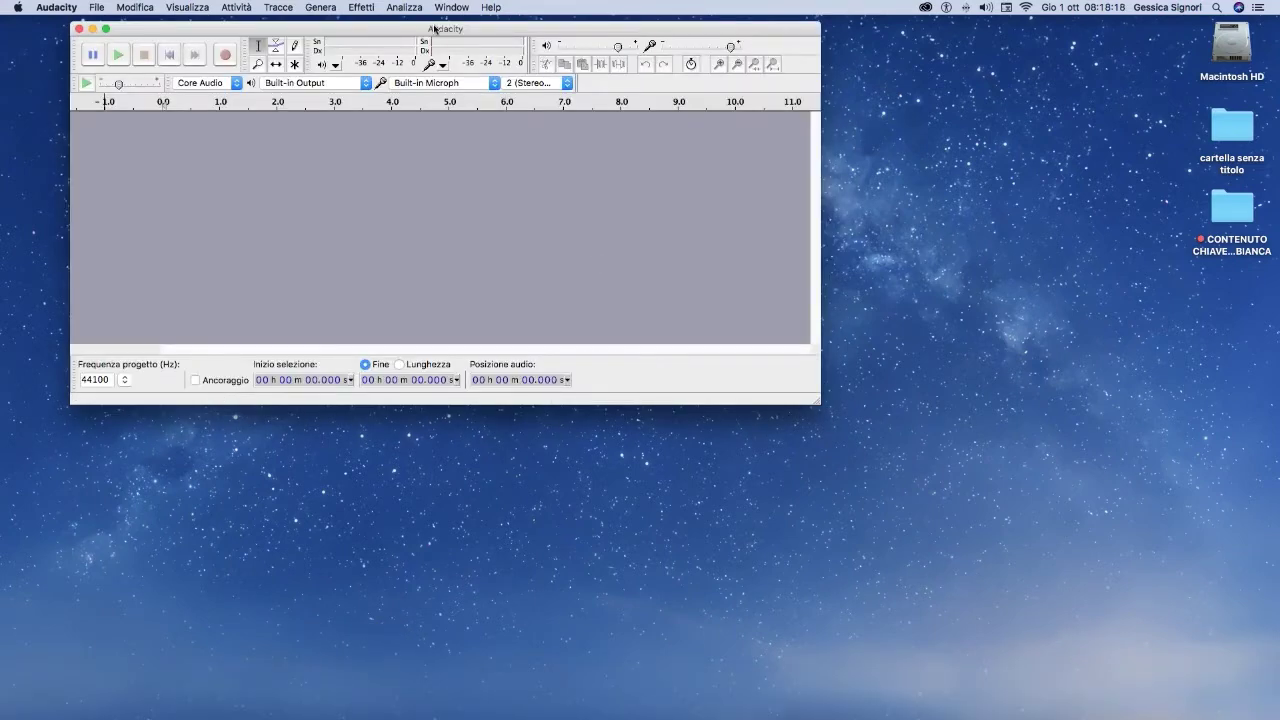
pyautogui.moveTo(447, 29)
pyautogui.mouseDown()
pyautogui.moveTo(446, 64)
pyautogui.moveTo(432, 33)
pyautogui.mouseUp()
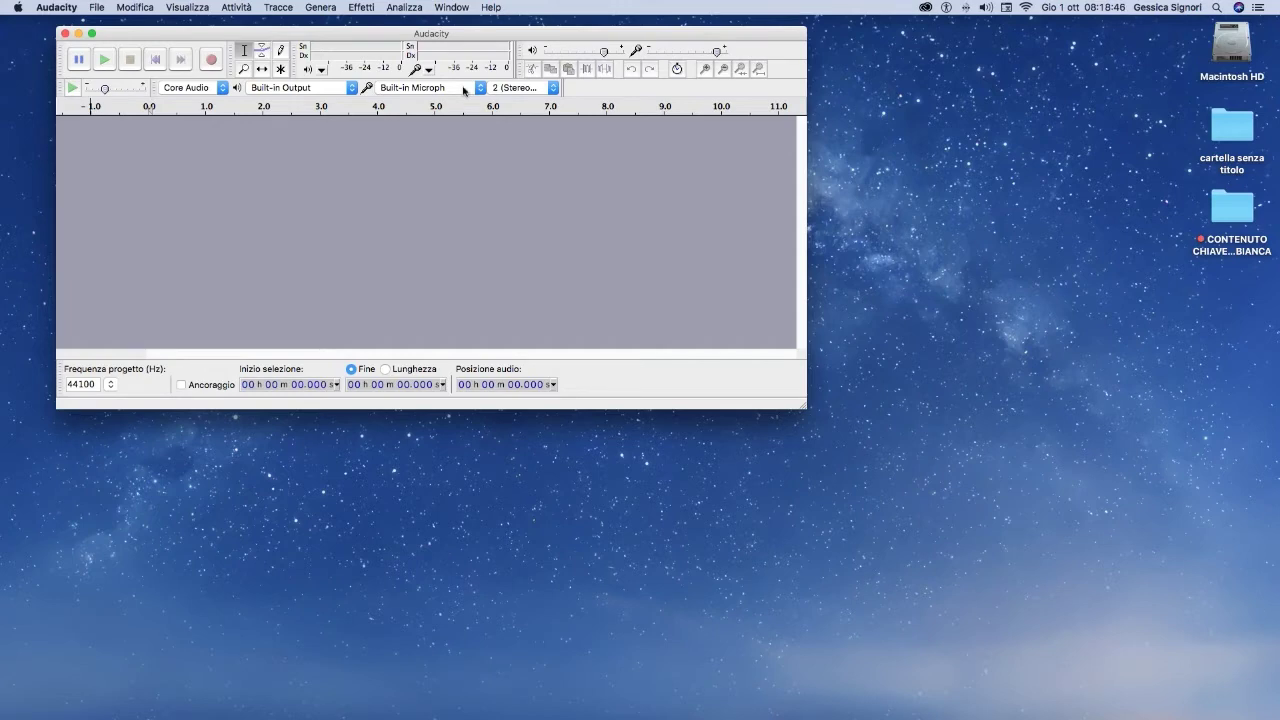
pyautogui.moveTo(471, 40)
pyautogui.mouseDown()
pyautogui.moveTo(501, 54)
pyautogui.moveTo(484, 77)
pyautogui.moveTo(455, 56)
pyautogui.mouseUp()
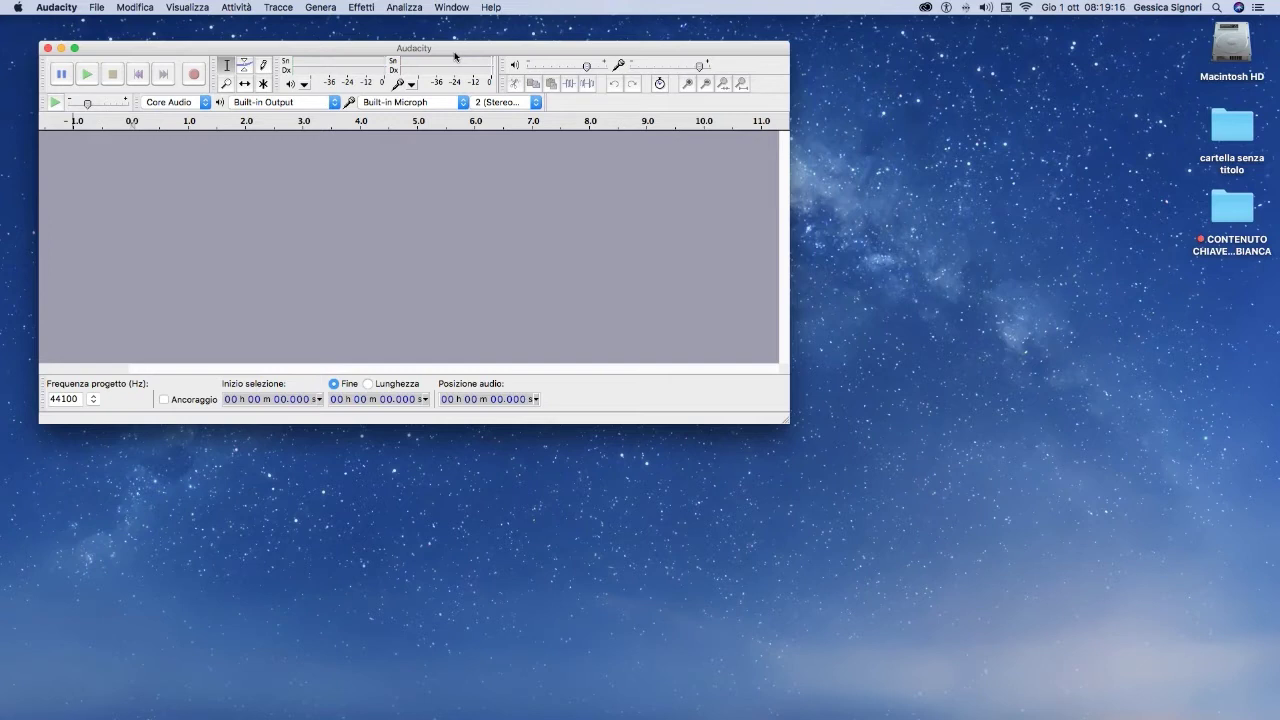
pyautogui.moveTo(454, 54); pyautogui.dragTo(490, 77)
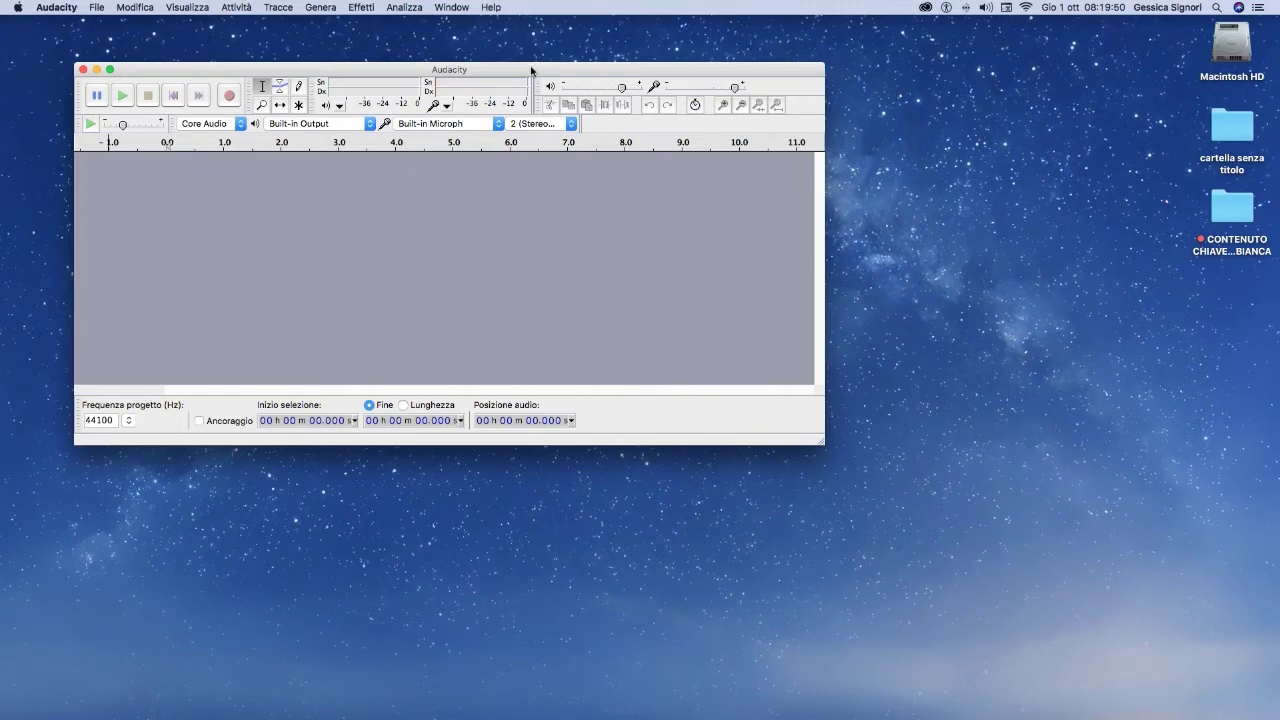
# Record a voice clip about 2.5 seconds long from the microphone on a new stereo track.
pyautogui.click(358, 6)
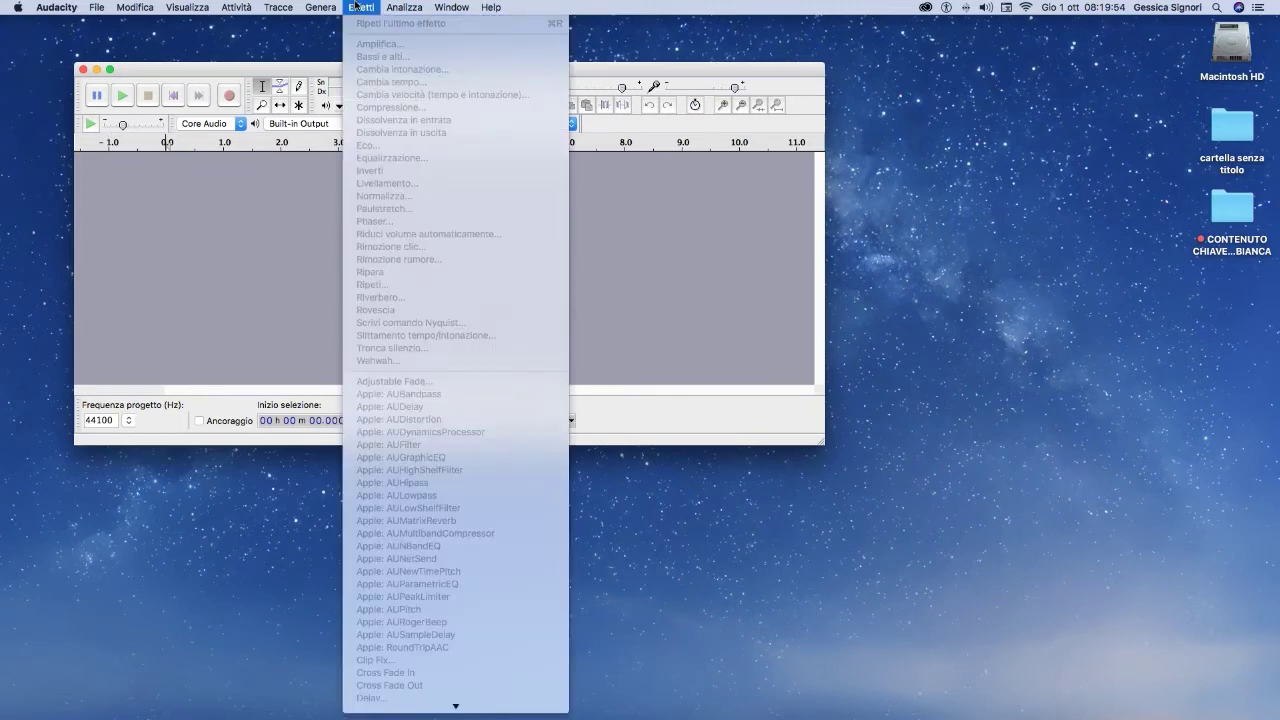
pyautogui.click(358, 7)
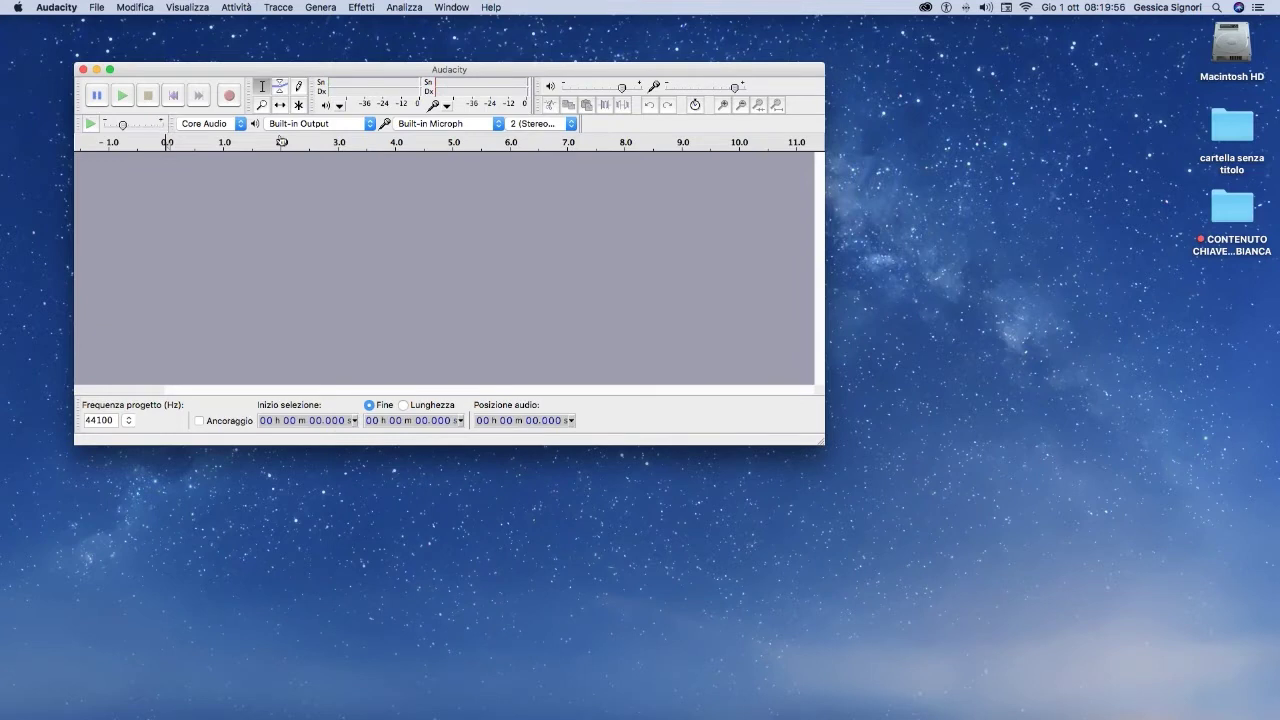
pyautogui.click(226, 98)
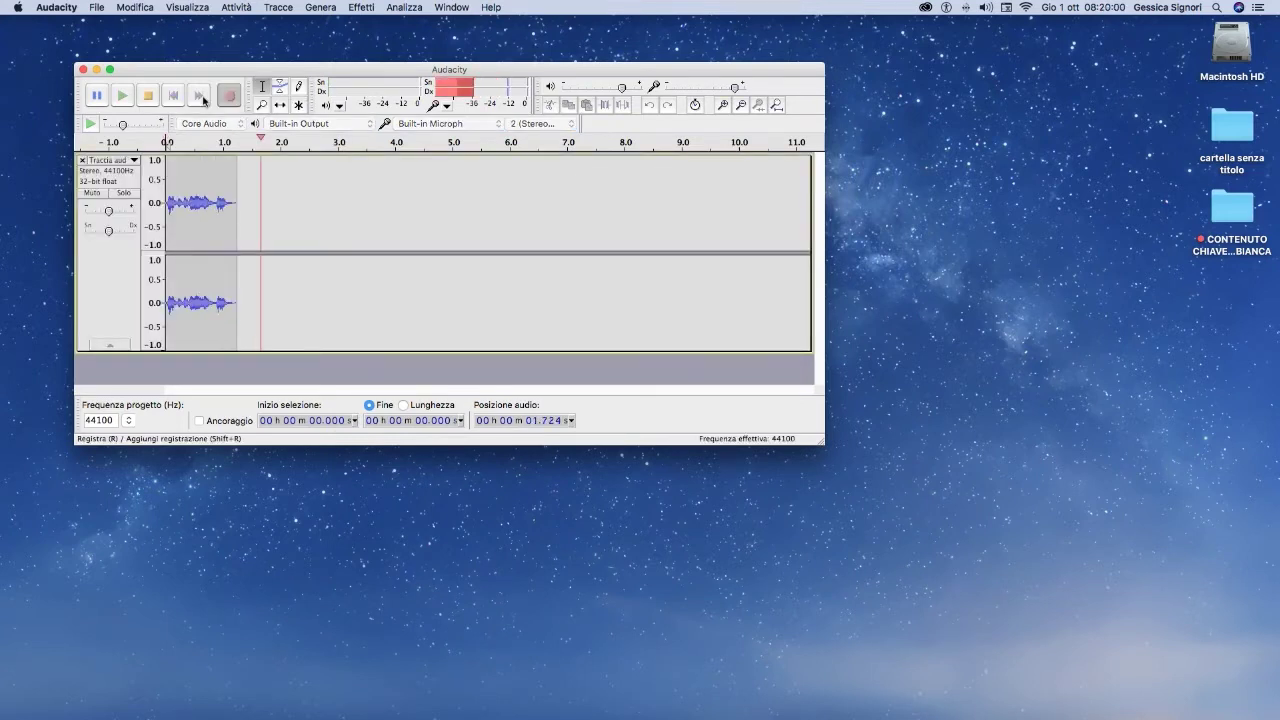
pyautogui.press('space')
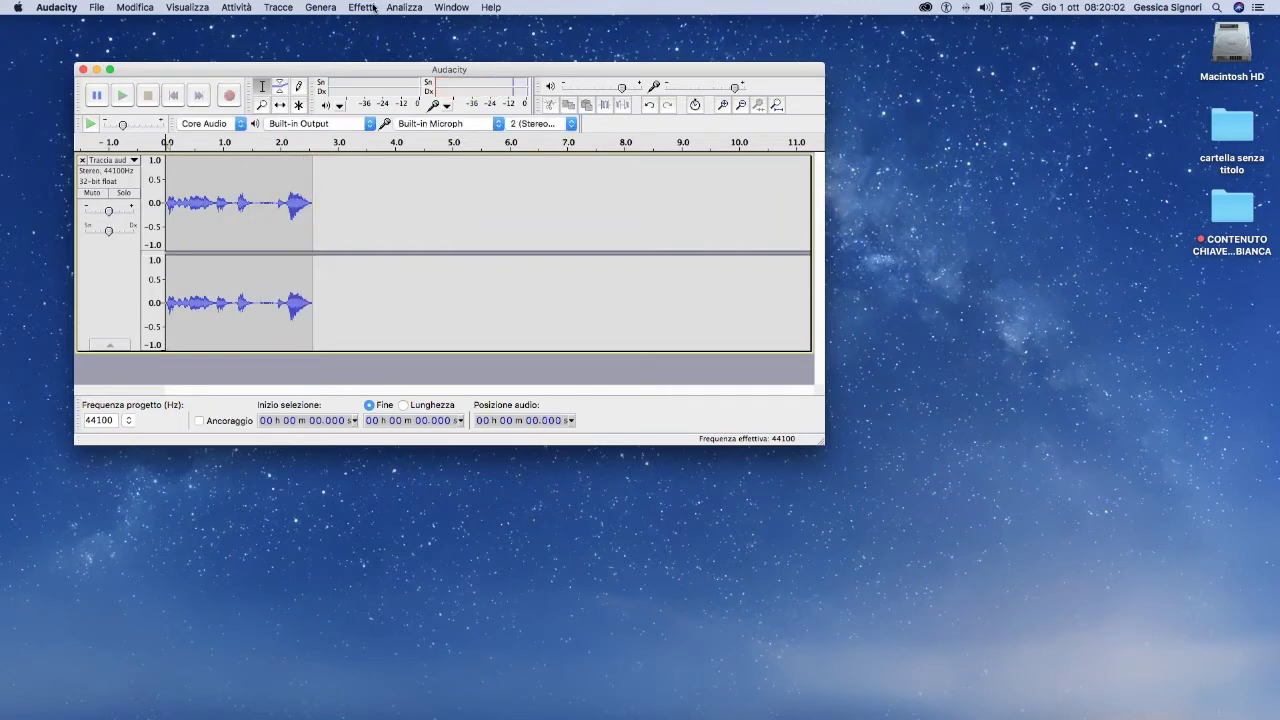
# Select the entire recorded clip and reverse it with the Rovescia effect.
pyautogui.click(362, 8)
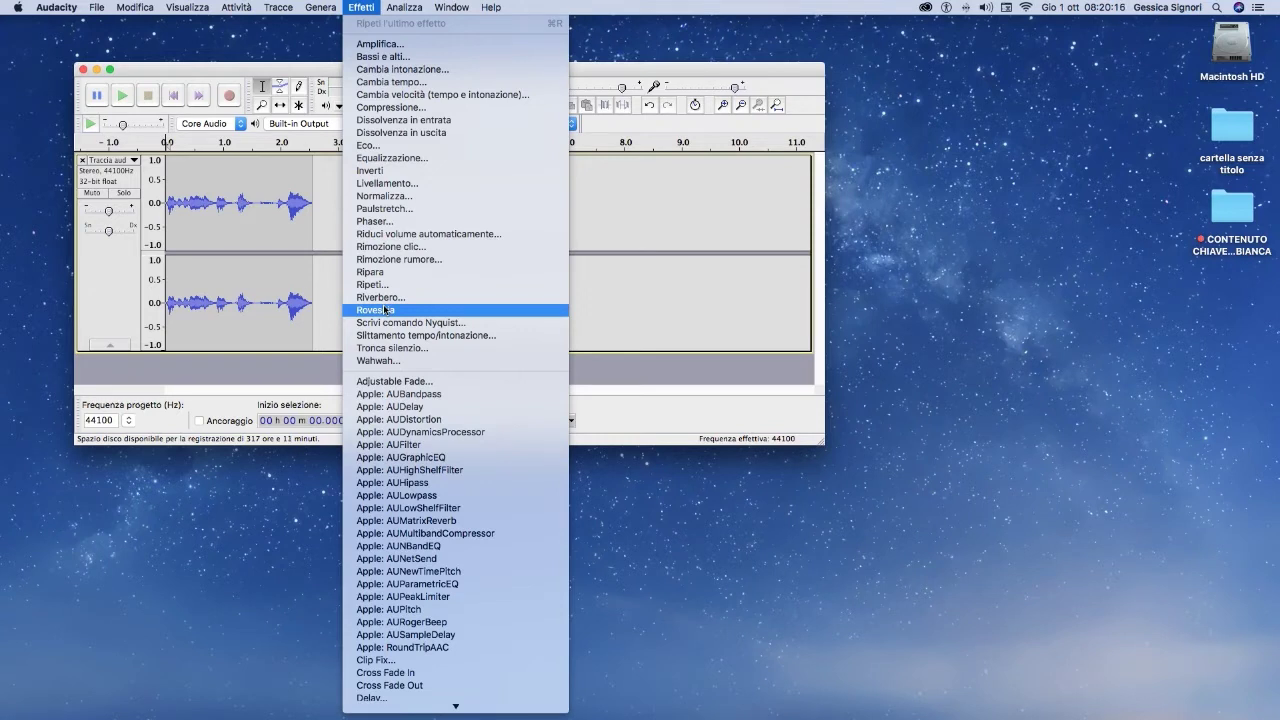
pyautogui.moveTo(277, 74); pyautogui.dragTo(317, 78)
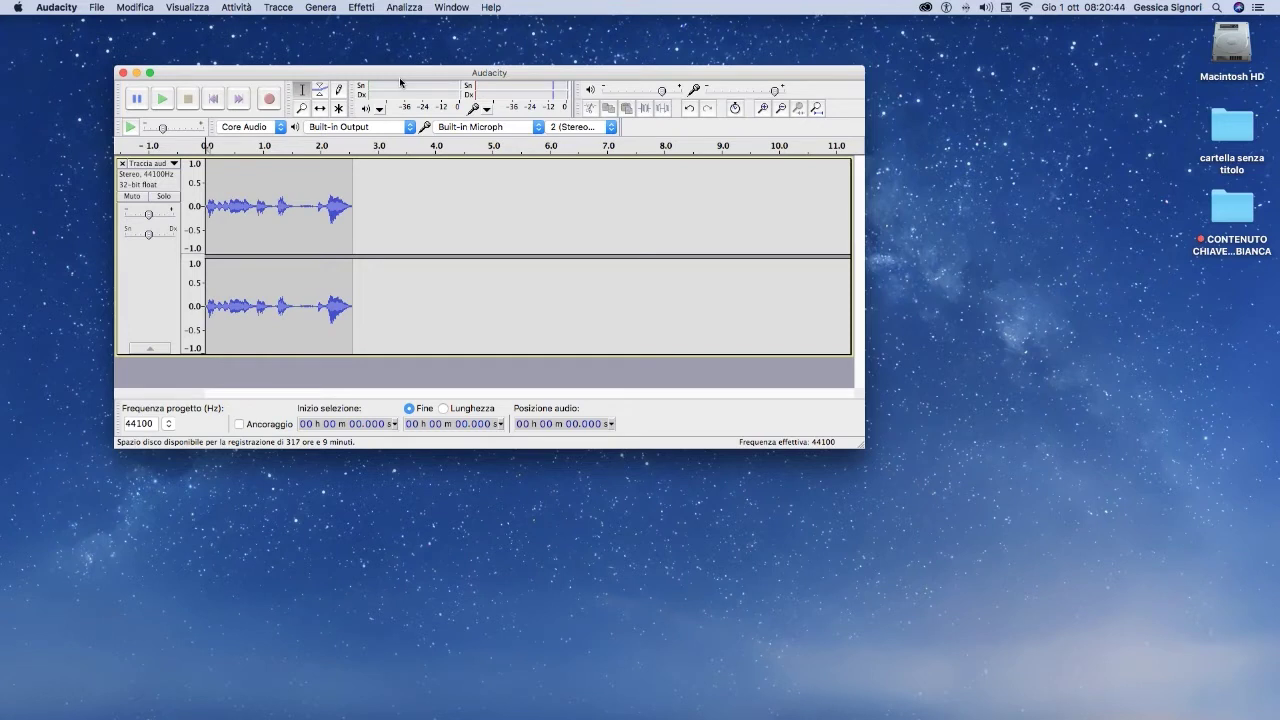
pyautogui.doubleClick(290, 206)
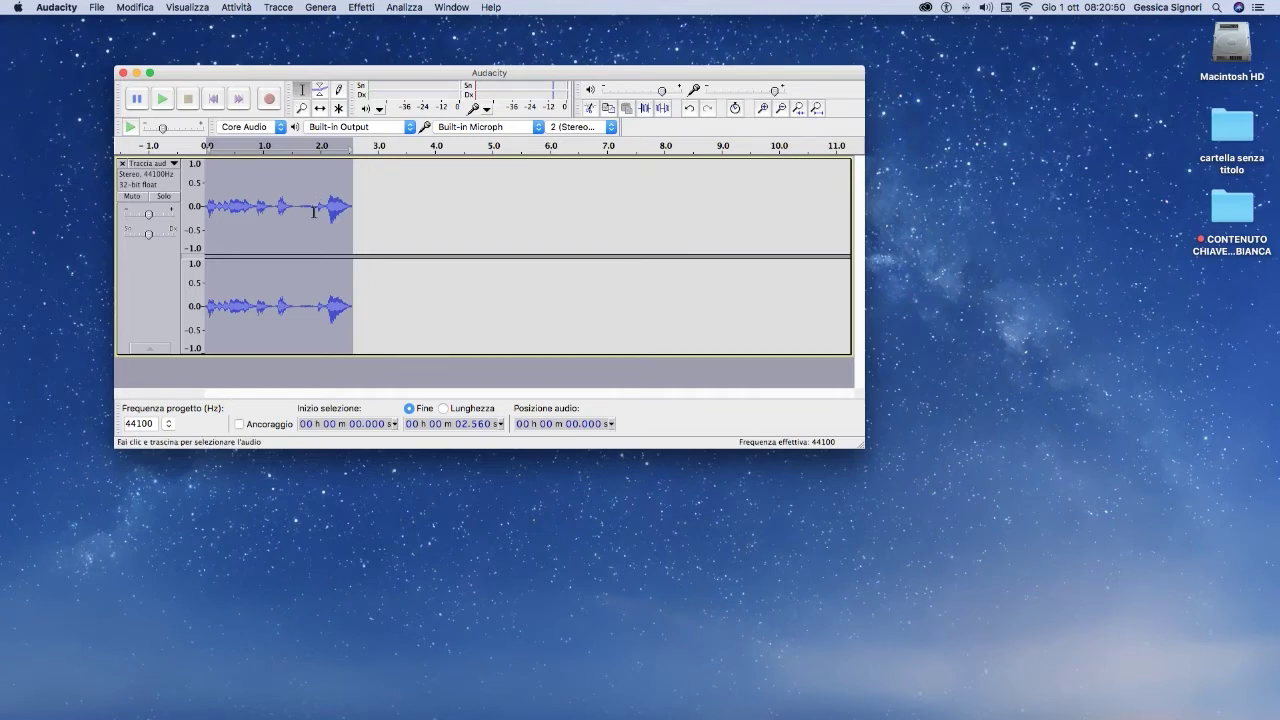
pyautogui.click(361, 7)
pyautogui.click(307, 248)
pyautogui.click(414, 207)
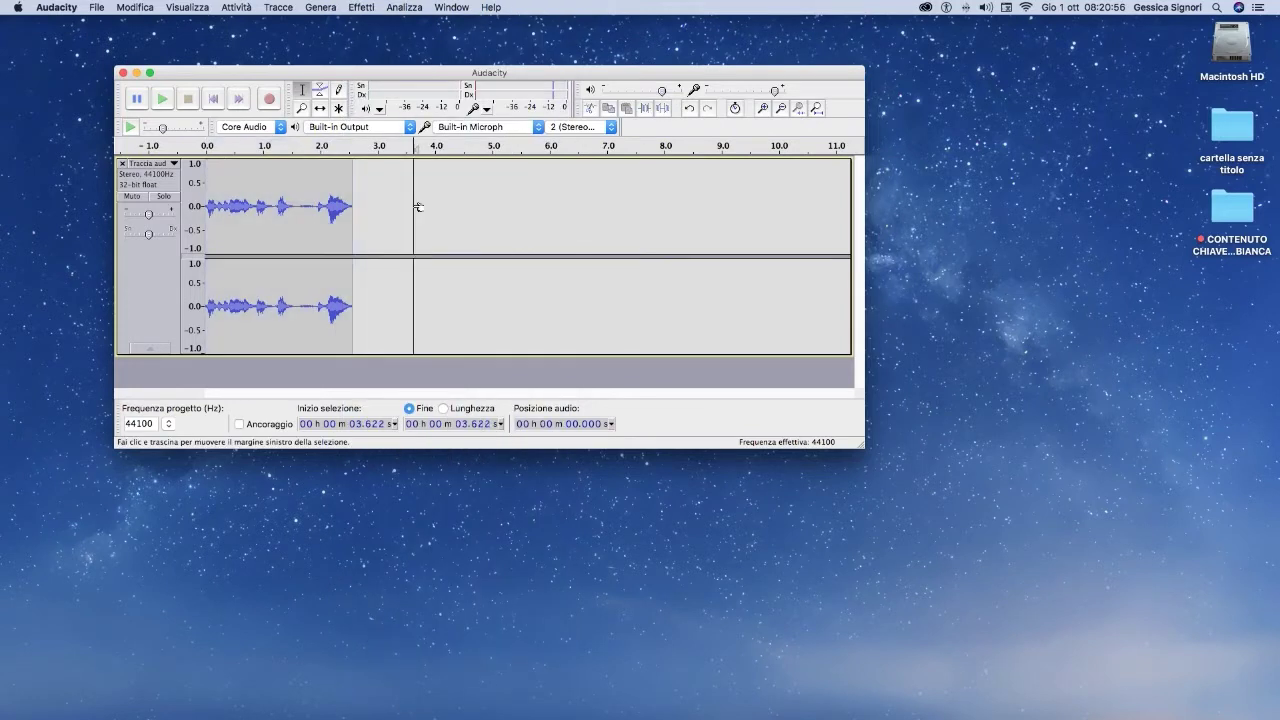
pyautogui.doubleClick(301, 211)
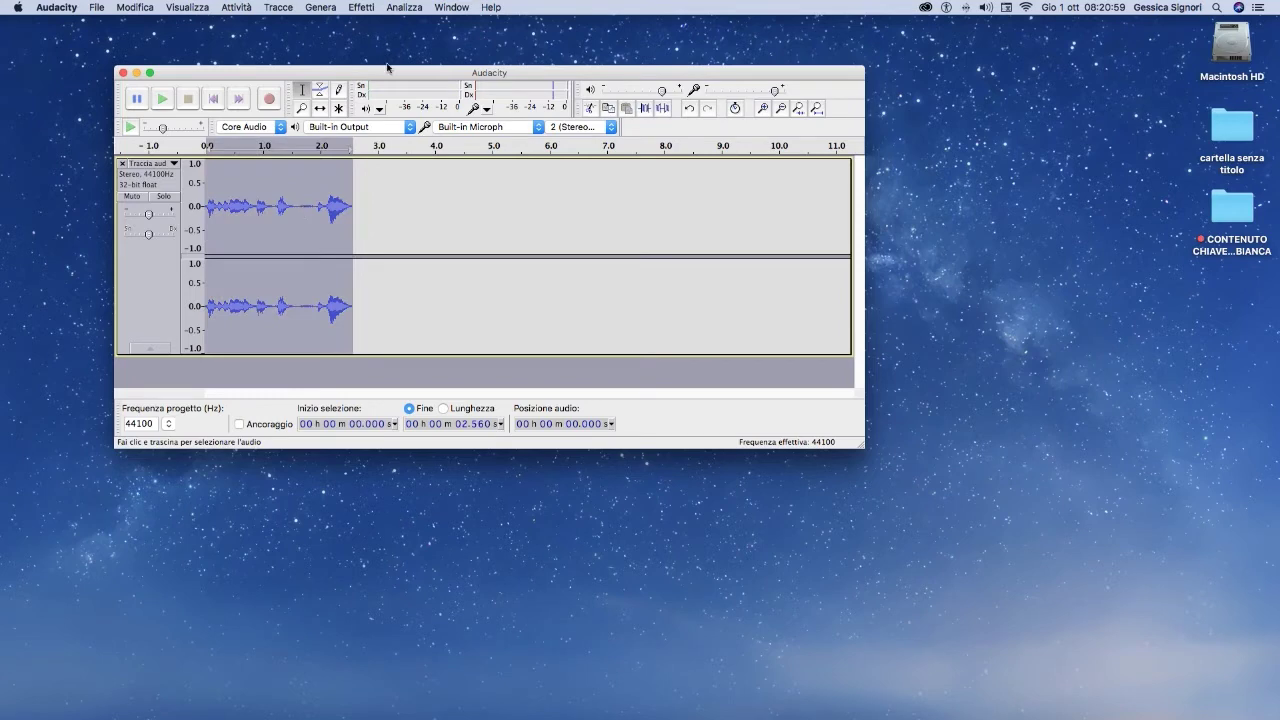
pyautogui.click(372, 9)
pyautogui.click(423, 310)
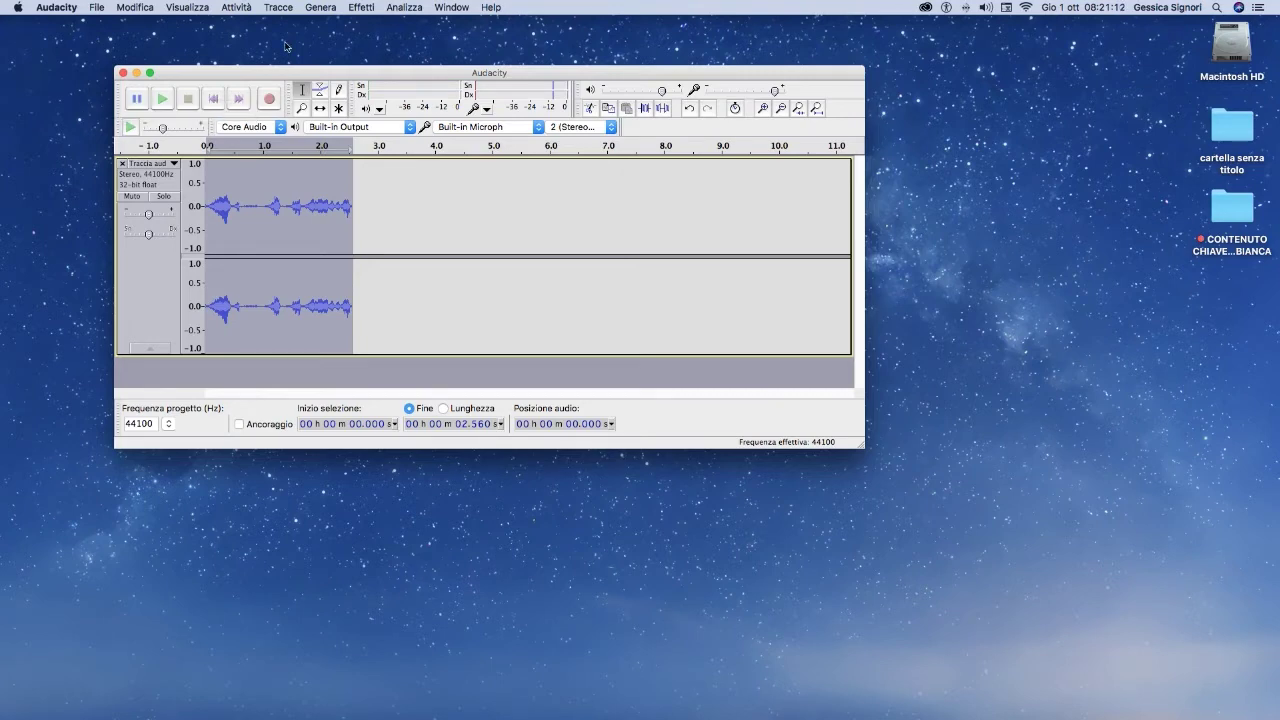
# Slow down the reversed clip with the Cambia tempo effect at a percentage change of -25.
pyautogui.click(357, 8)
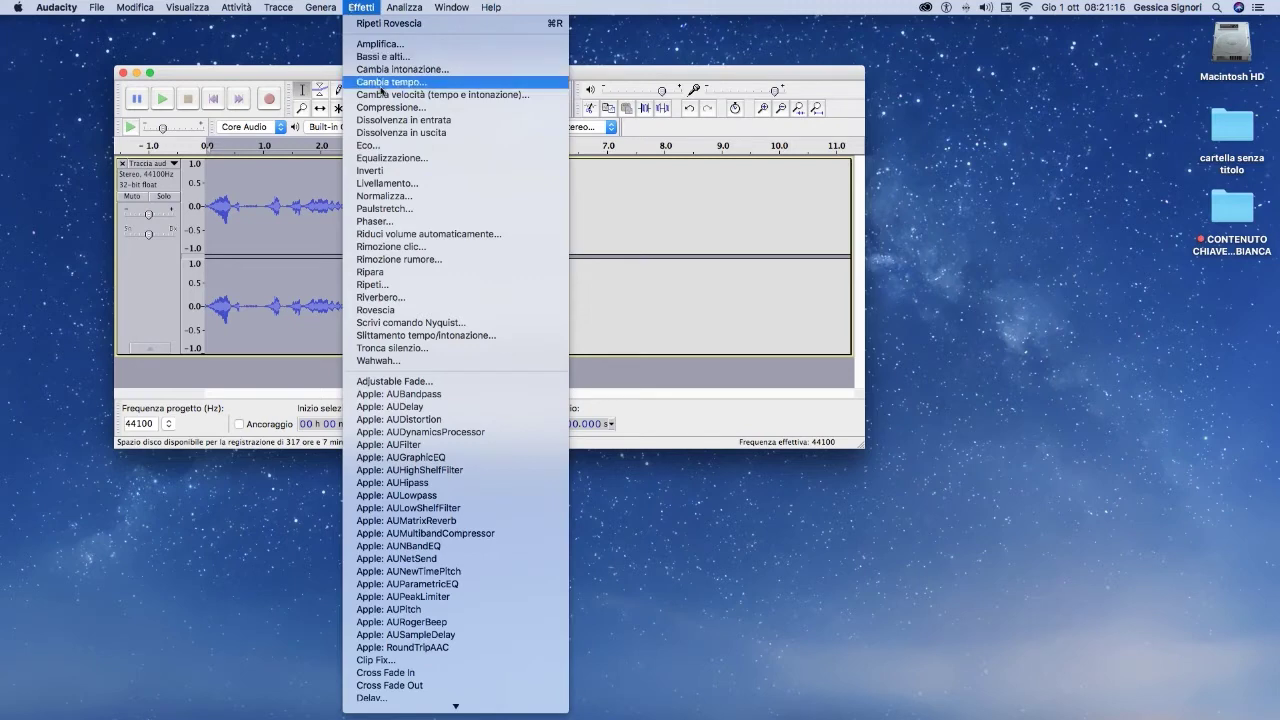
pyautogui.click(384, 82)
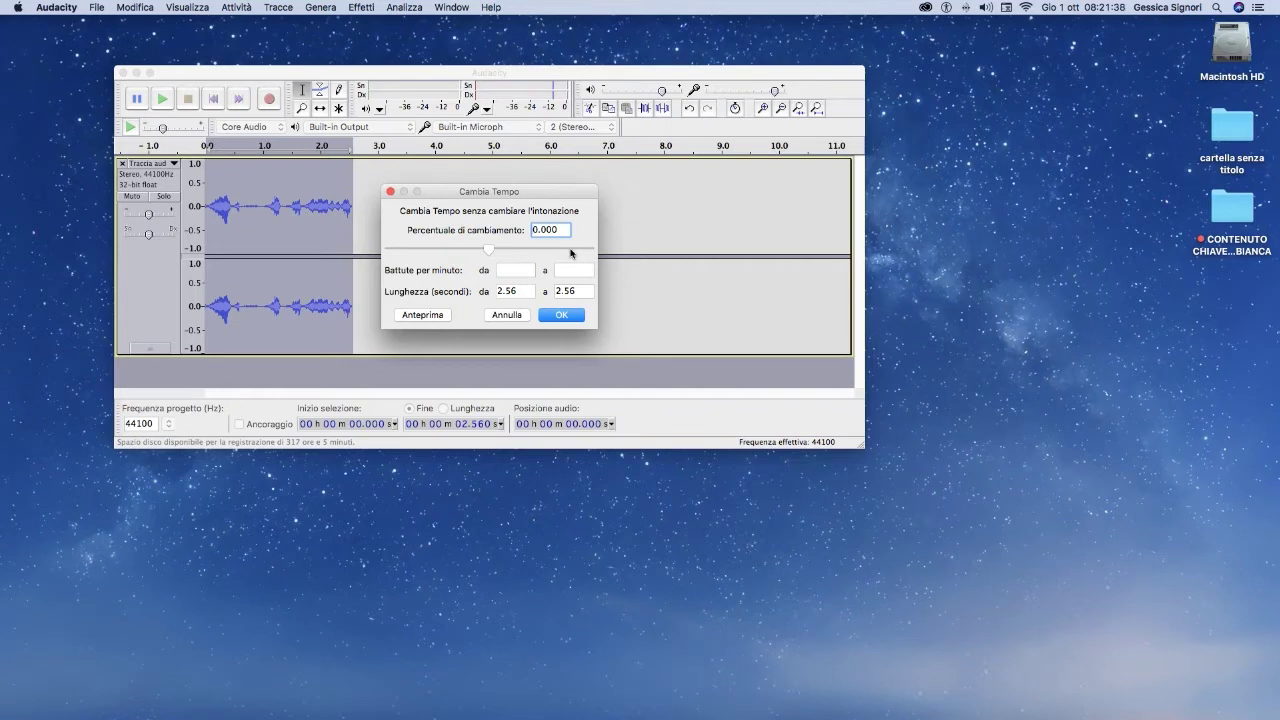
pyautogui.moveTo(541, 190); pyautogui.dragTo(583, 183)
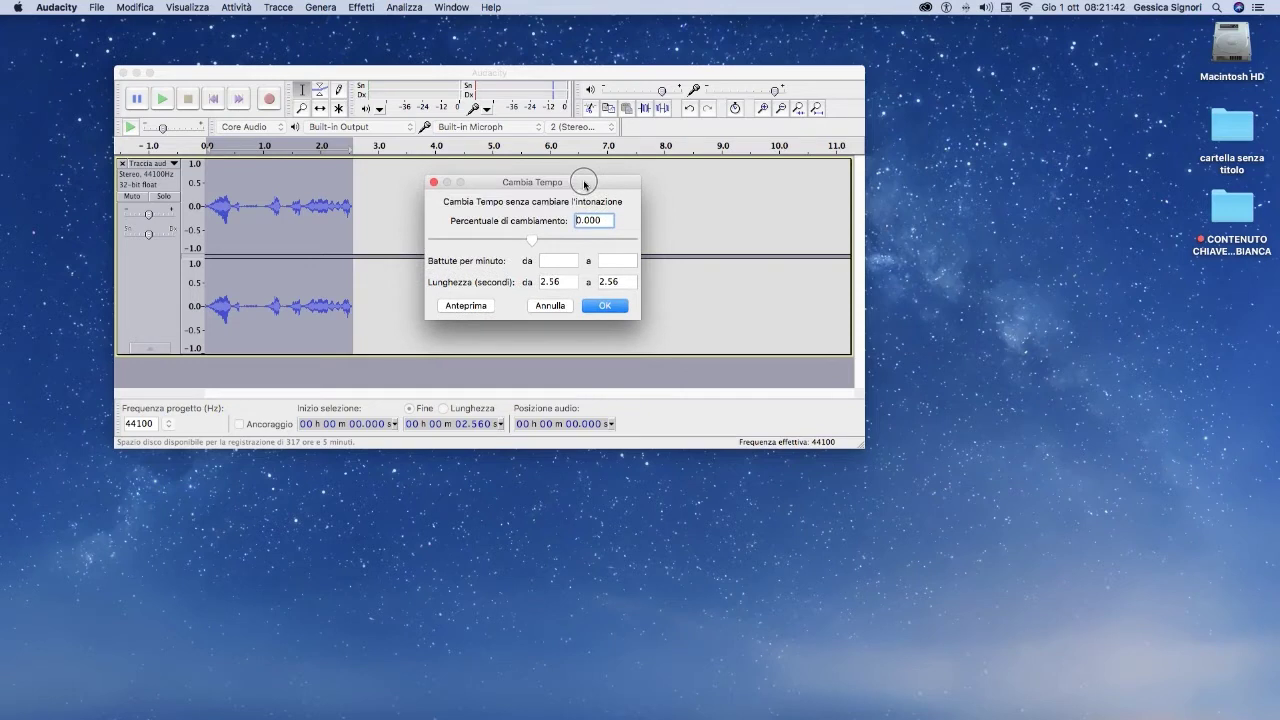
pyautogui.moveTo(533, 241); pyautogui.dragTo(509, 251)
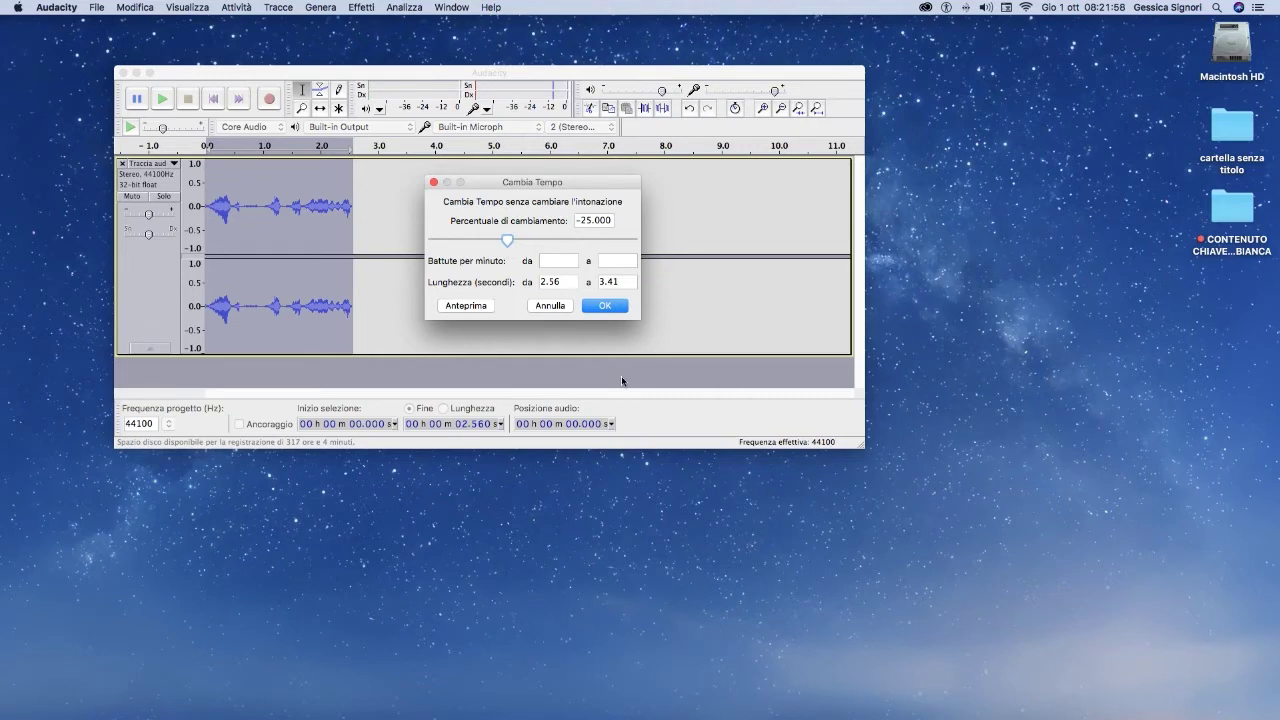
pyautogui.click(605, 306)
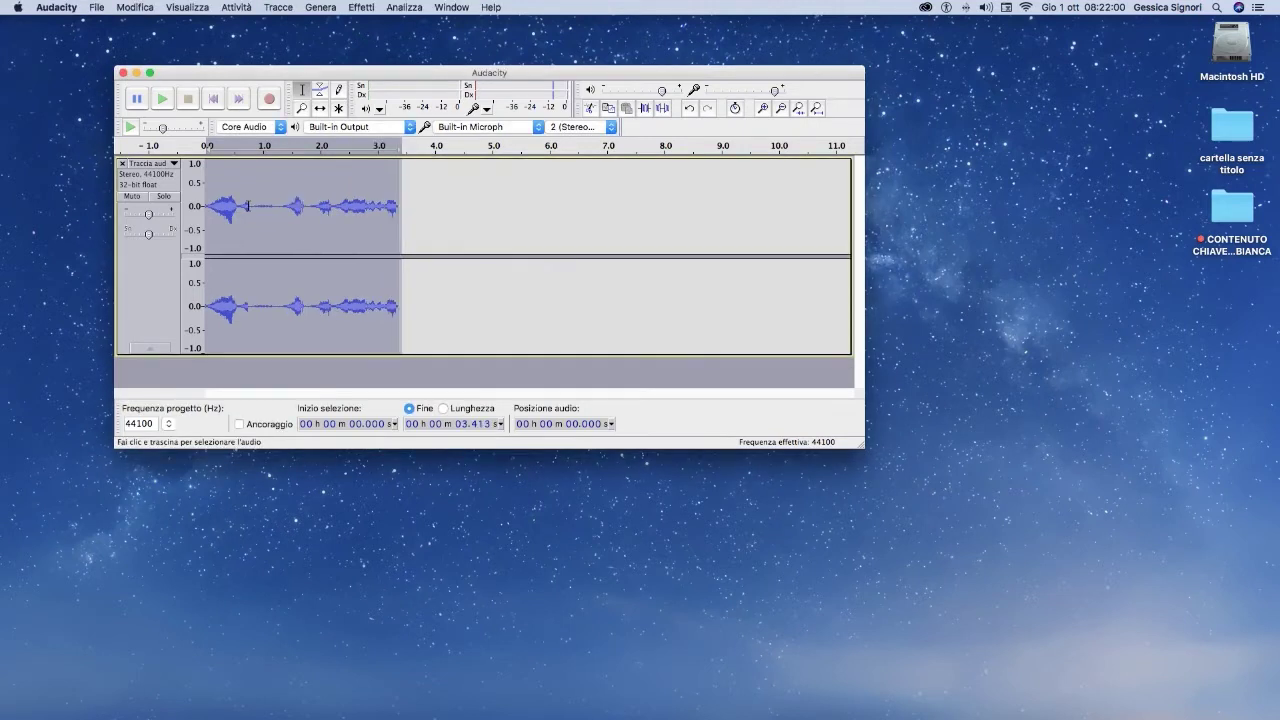
# Play the slowed, reversed clip from near its start and delete its track from the project.
pyautogui.click(434, 214)
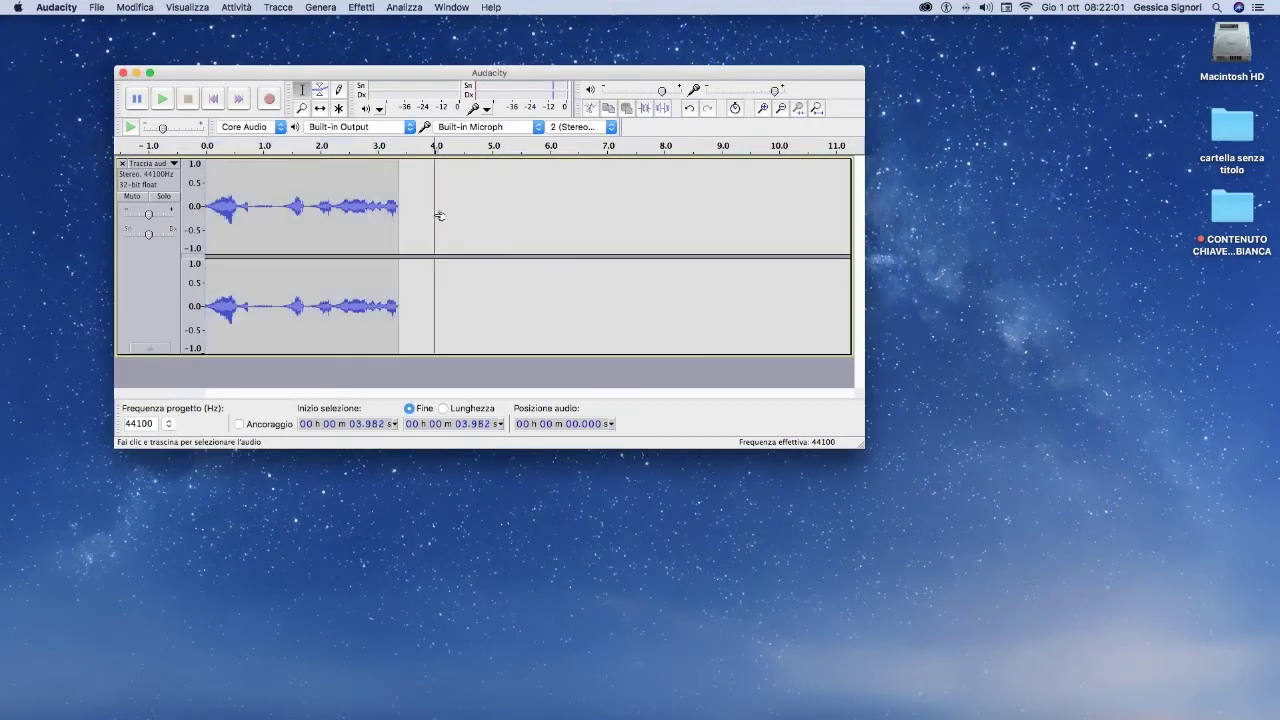
pyautogui.click(209, 206)
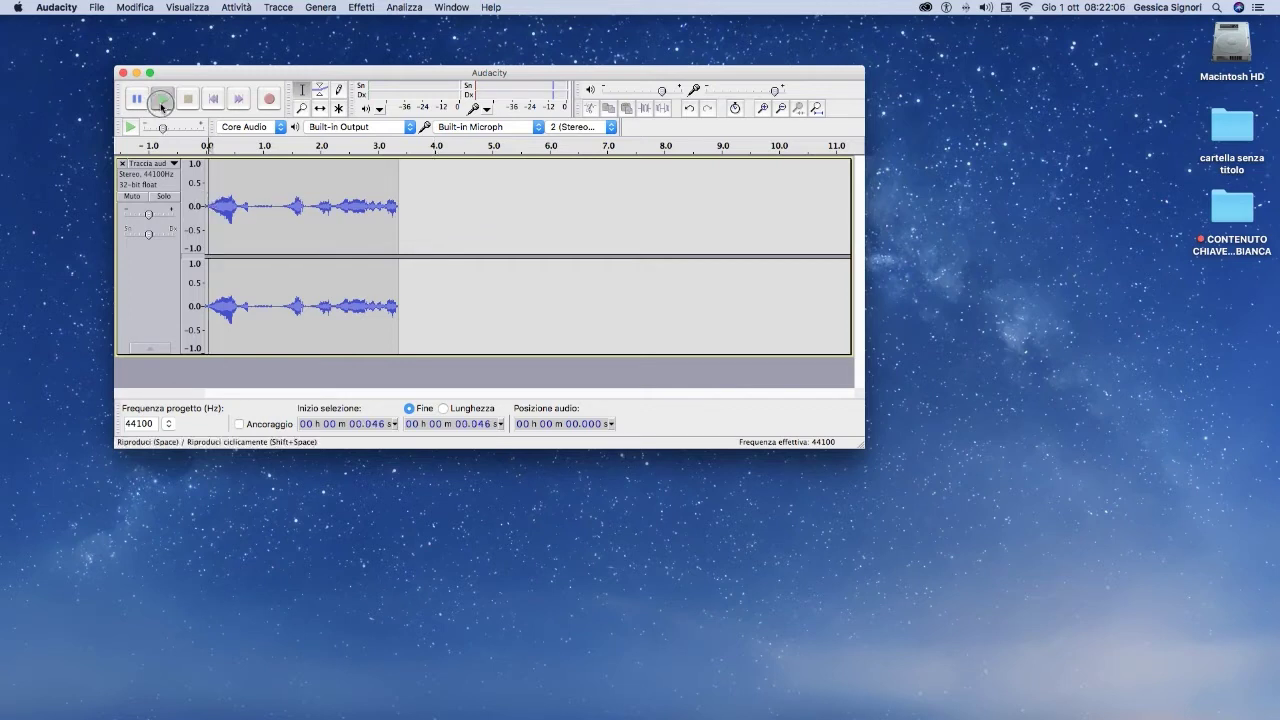
pyautogui.click(161, 101)
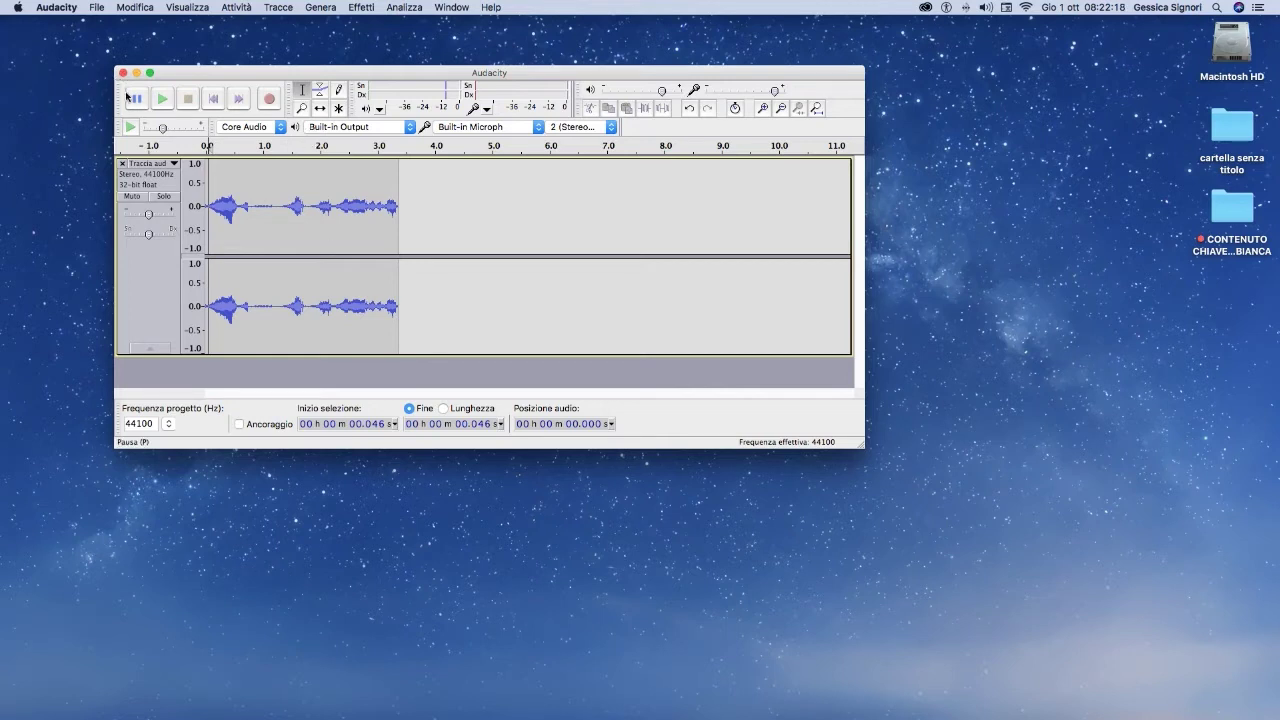
pyautogui.click(123, 163)
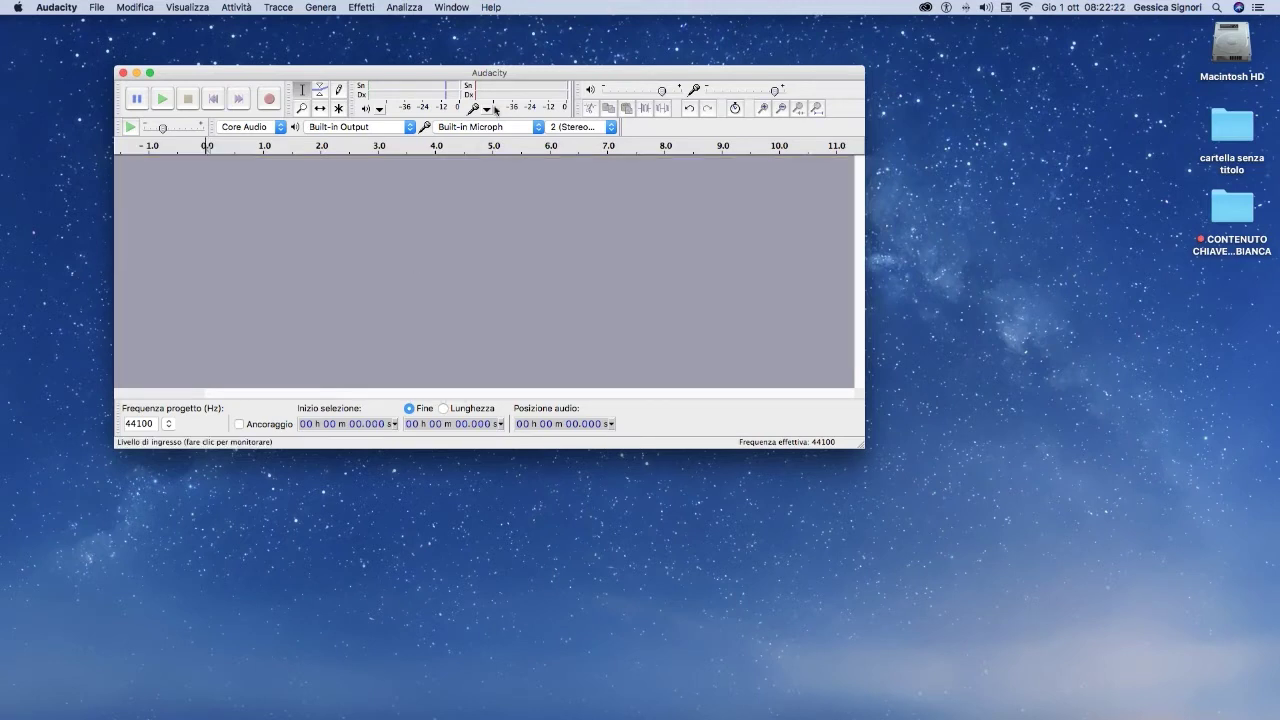
# Switch to Firefox and open the bookmarked Wide-band WebSDR page of the University of Twente.
pyautogui.moveTo(489, 73); pyautogui.dragTo(461, 63)
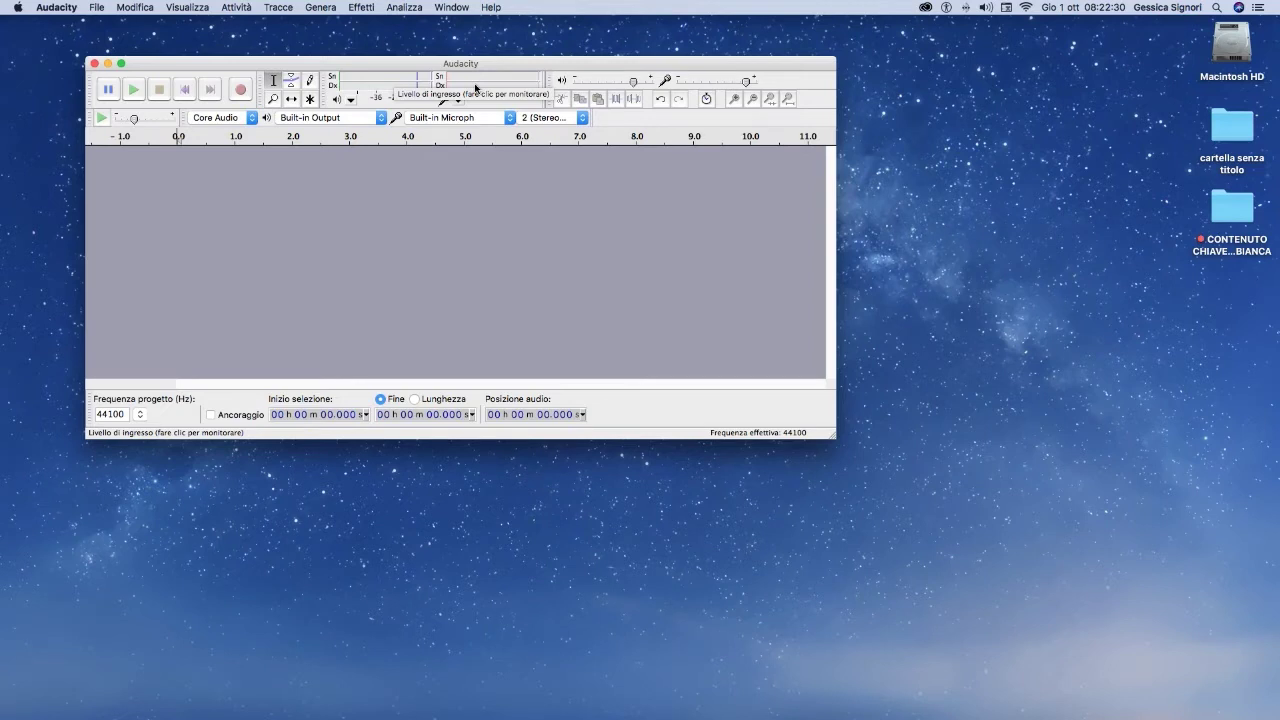
pyautogui.moveTo(440, 61); pyautogui.dragTo(433, 58)
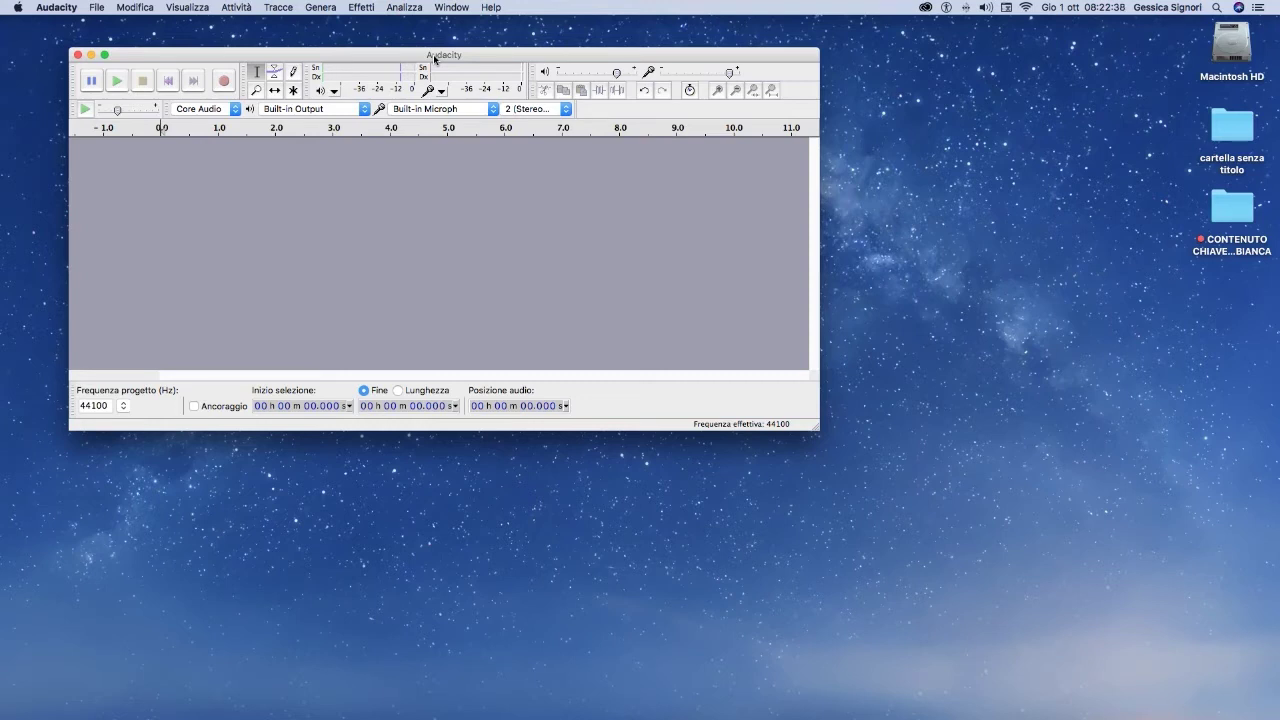
pyautogui.moveTo(340, 698)
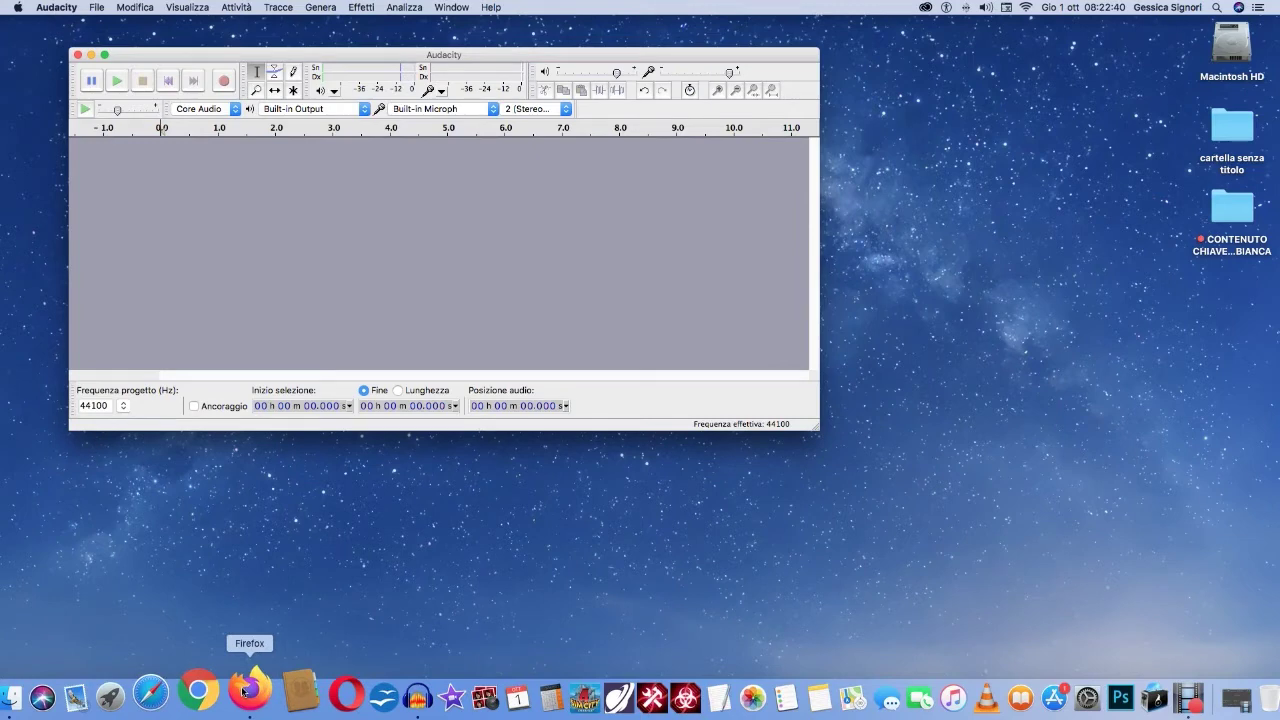
pyautogui.click(244, 690)
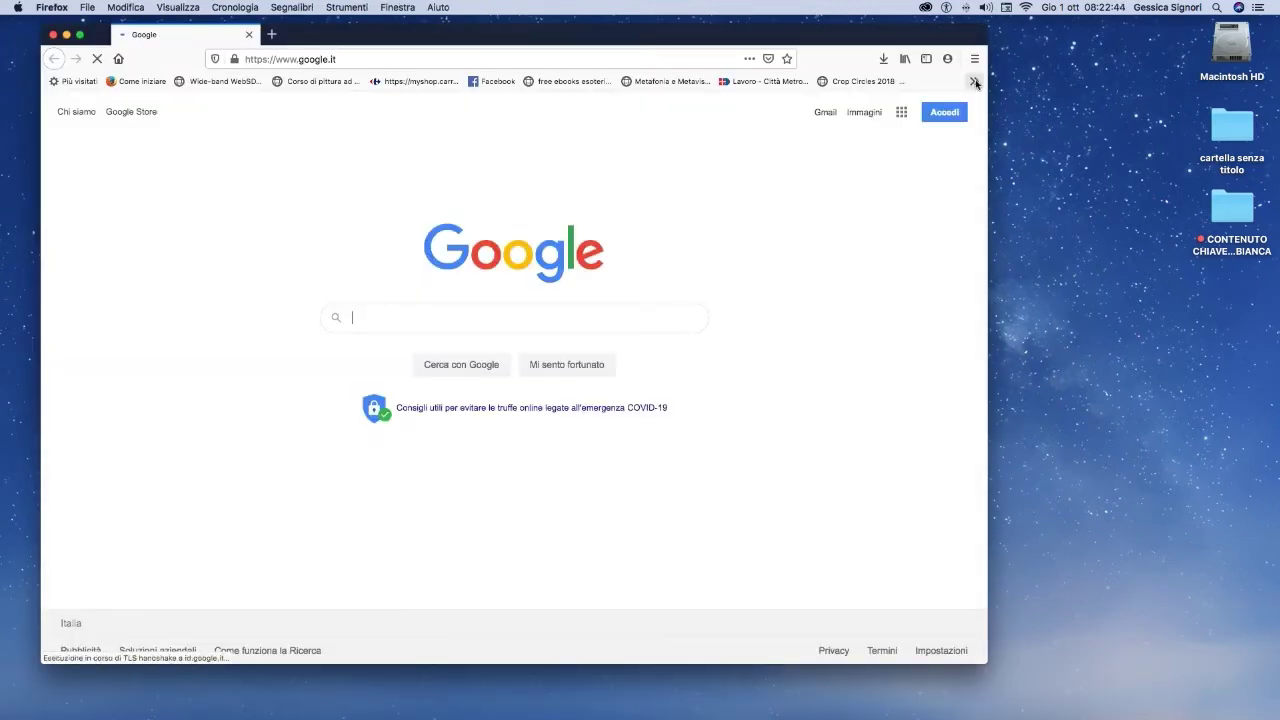
pyautogui.click(220, 81)
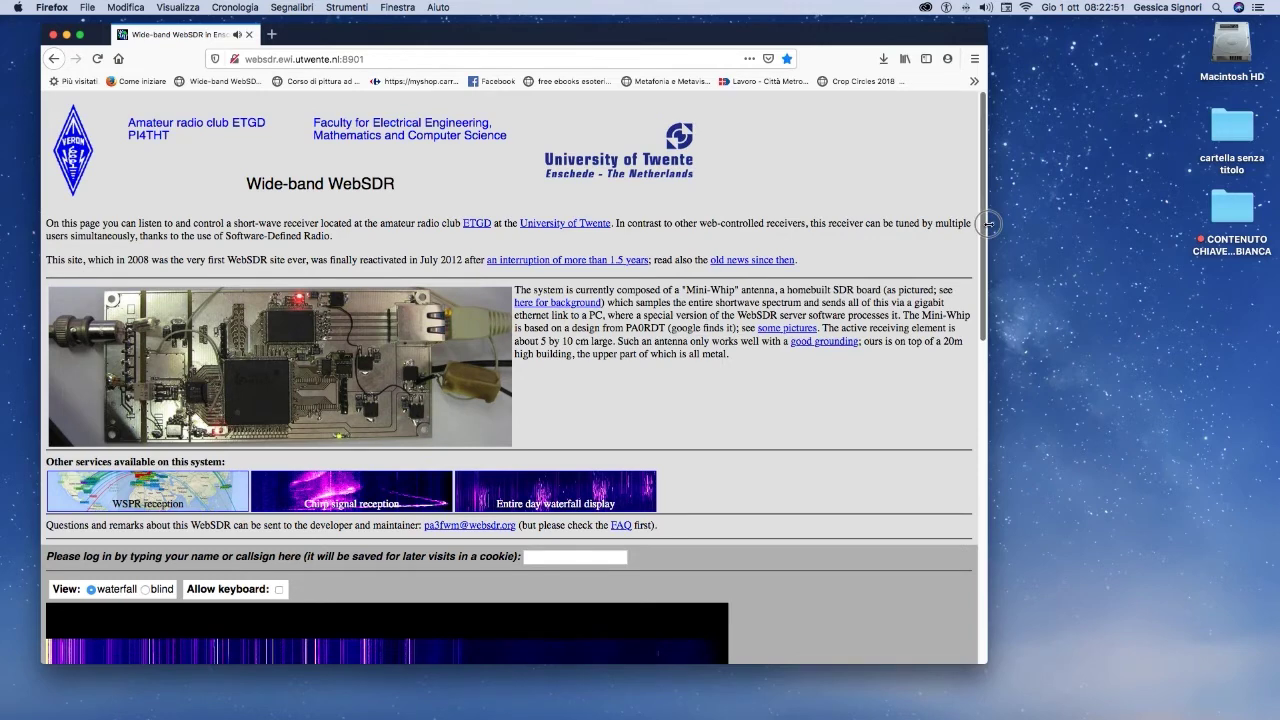
# Mute the WebSDR receiver's sound and highlight the page's web address.
pyautogui.scroll(-5, 988, 223)
pyautogui.click(202, 441)
pyautogui.moveTo(978, 276); pyautogui.dragTo(980, 245)
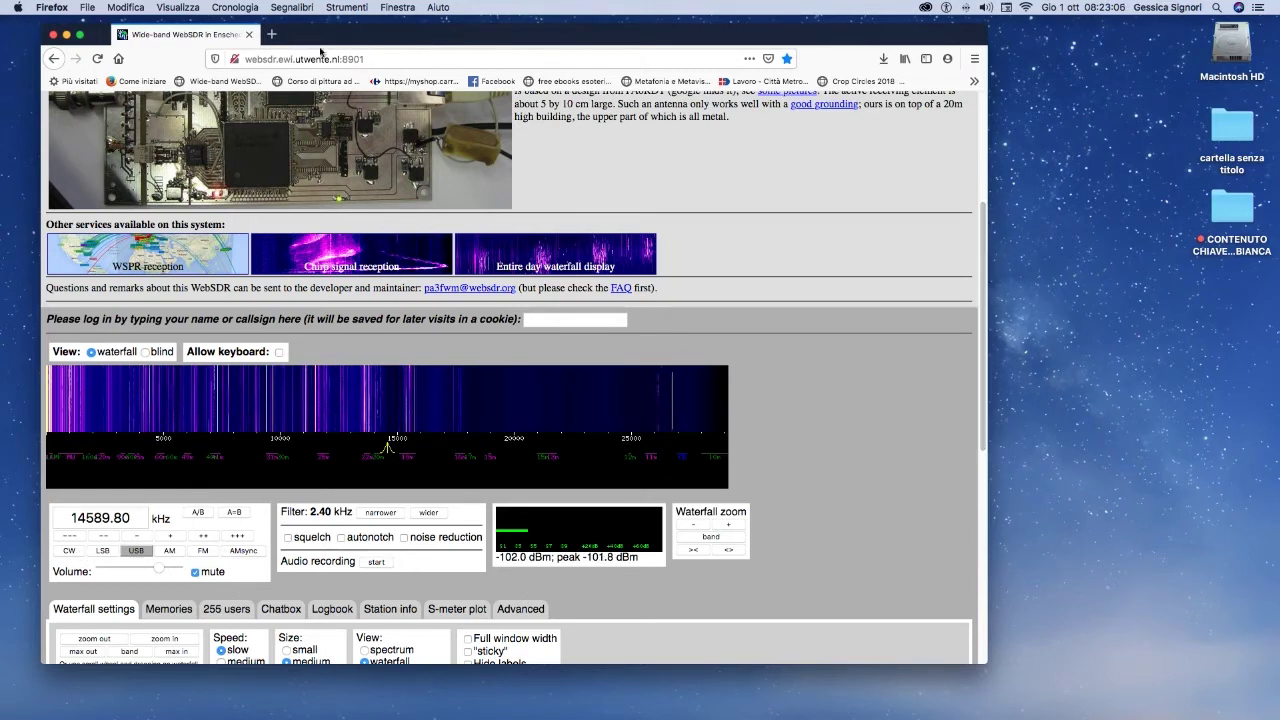
pyautogui.click(390, 58)
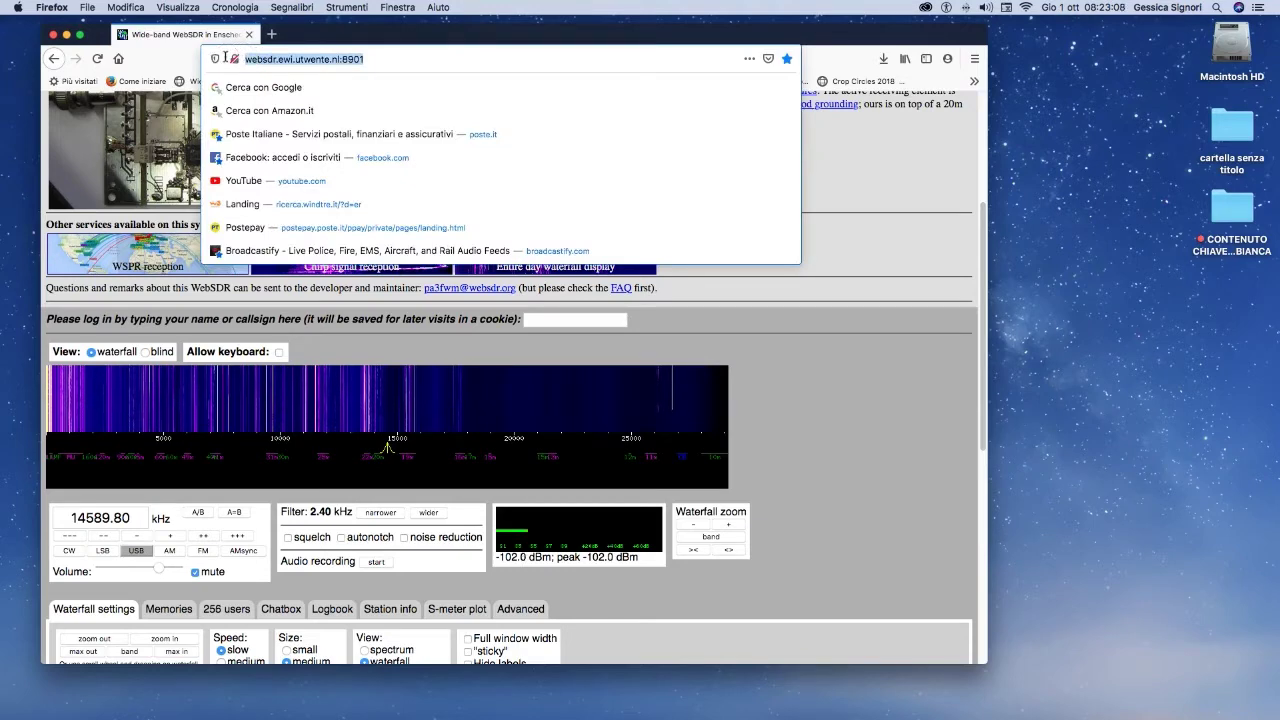
pyautogui.click(1009, 137)
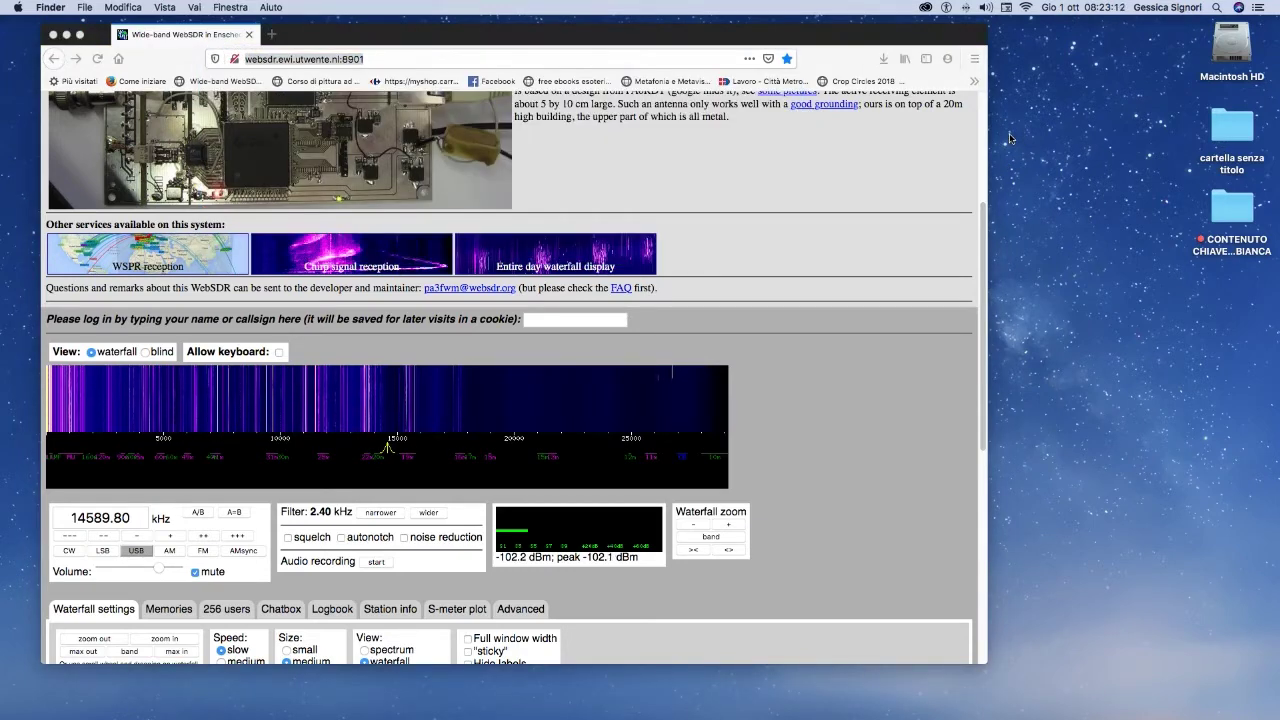
# Turn the WebSDR receiver's sound on at a reduced volume and set its reception mode to AM.
pyautogui.click(985, 276)
pyautogui.moveTo(985, 224); pyautogui.dragTo(1009, 263)
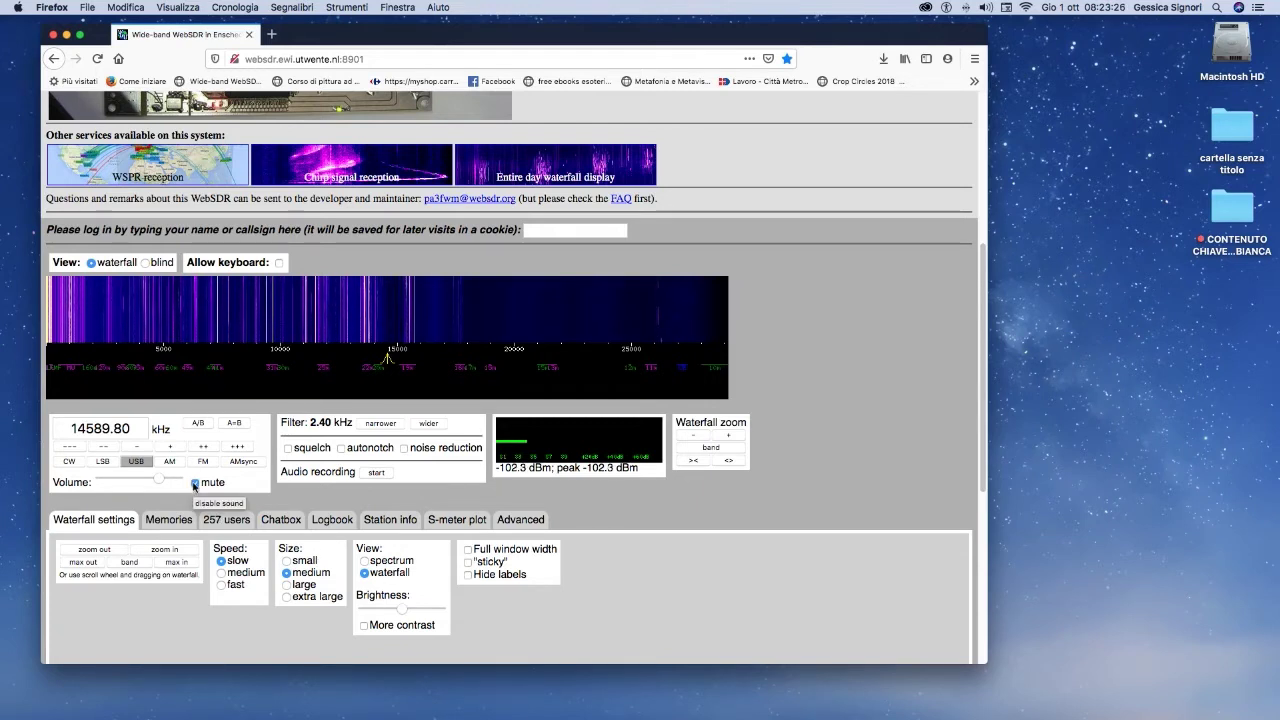
pyautogui.moveTo(155, 482)
pyautogui.mouseDown()
pyautogui.moveTo(113, 482)
pyautogui.moveTo(133, 480)
pyautogui.mouseUp()
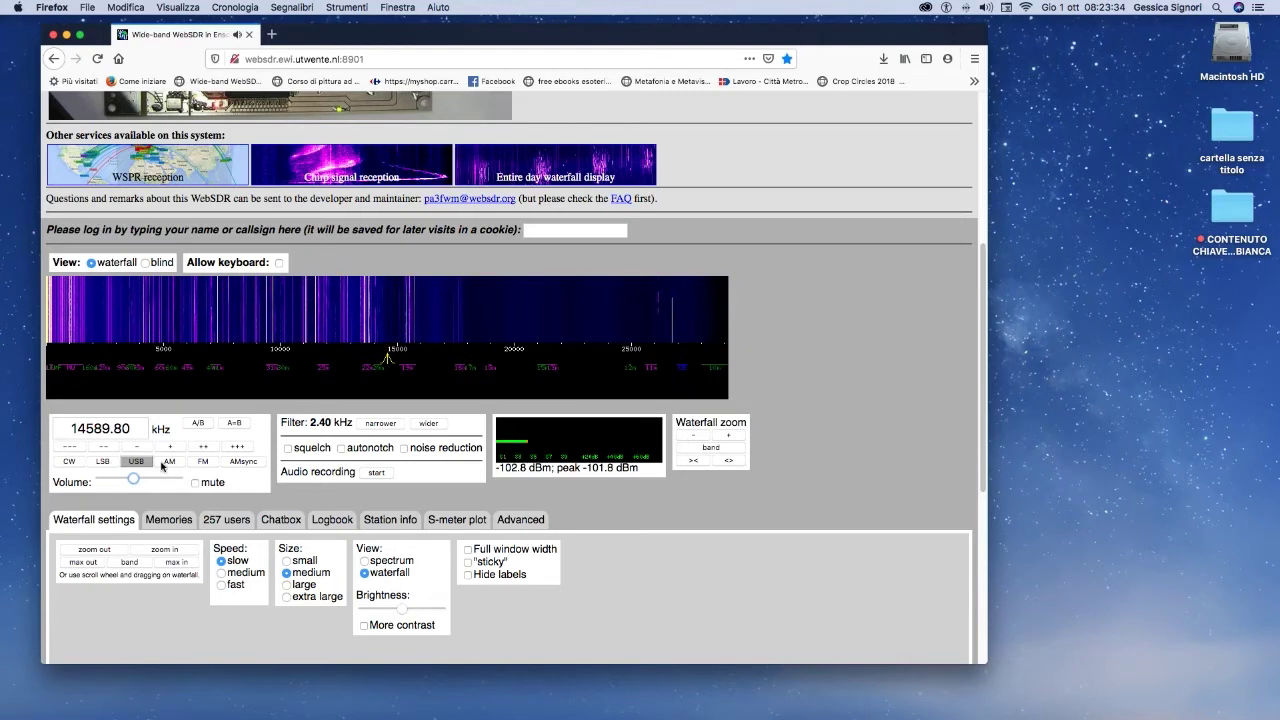
pyautogui.click(170, 461)
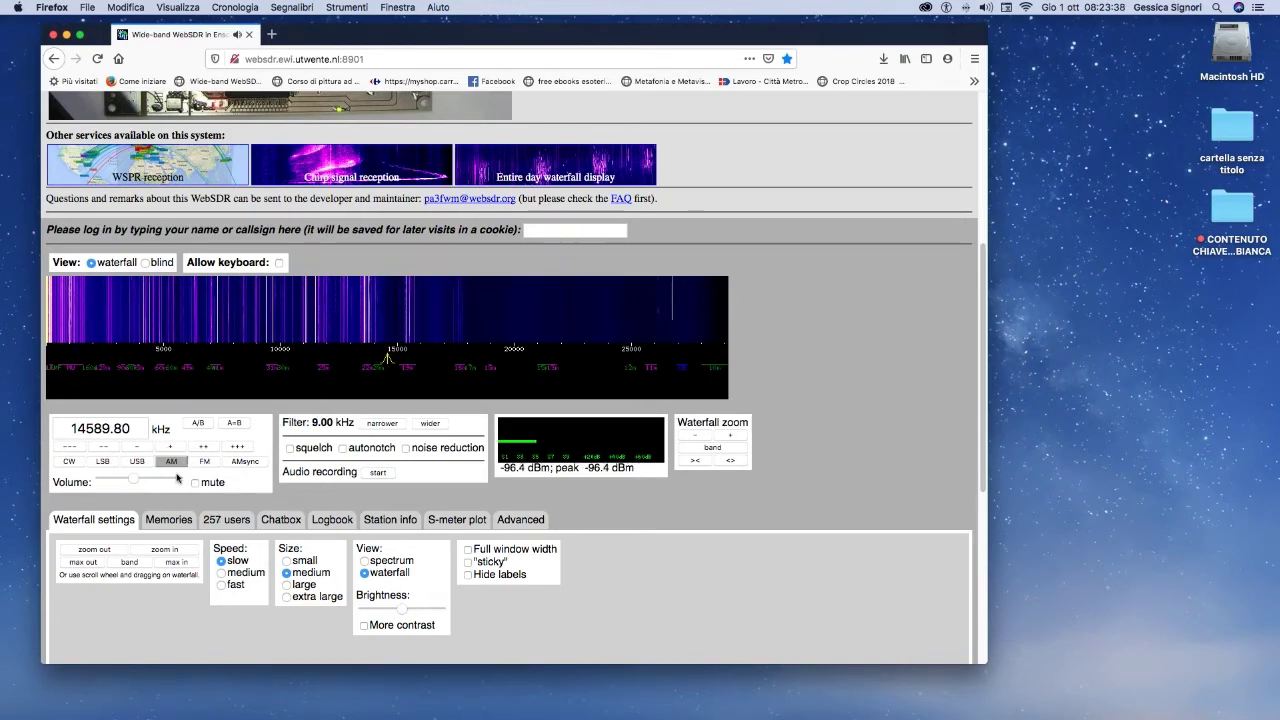
# Try out several reception frequencies on the WebSDR receiver, including 142.38, 9283.23, 9798.00 and 9454.09 kHz.
pyautogui.click(48, 352)
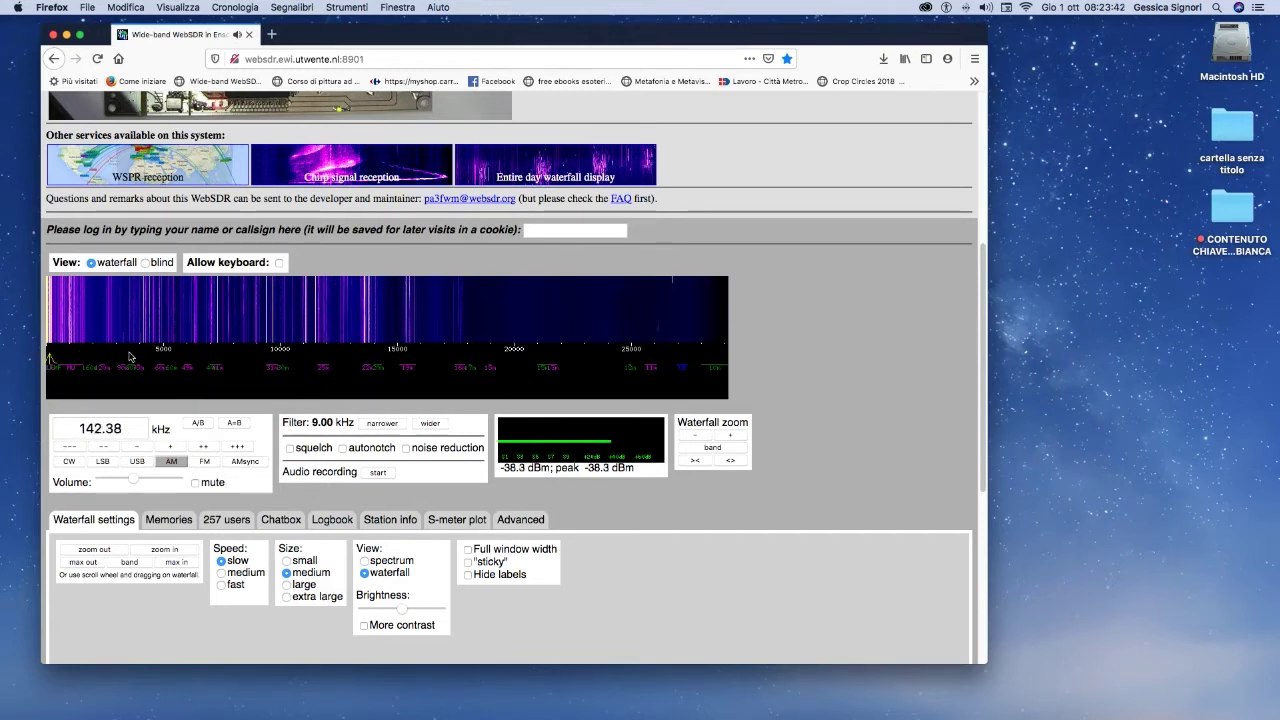
pyautogui.click(263, 352)
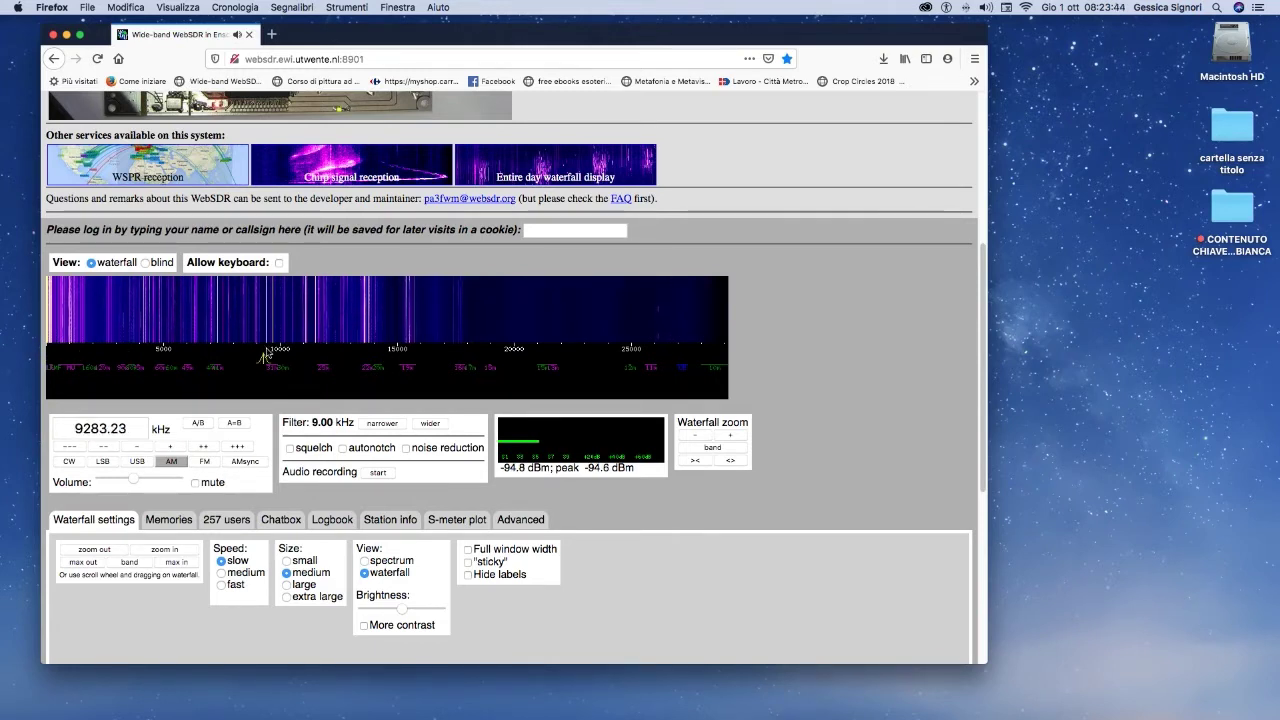
pyautogui.click(275, 353)
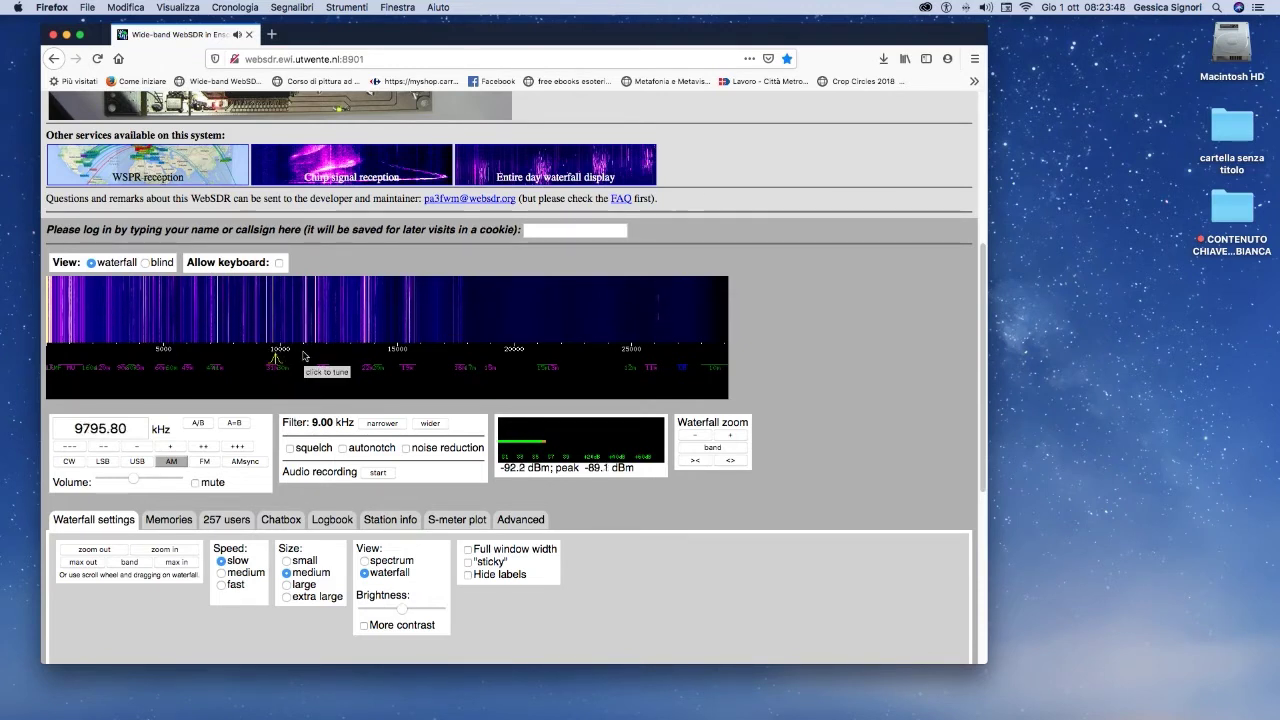
pyautogui.click(176, 447)
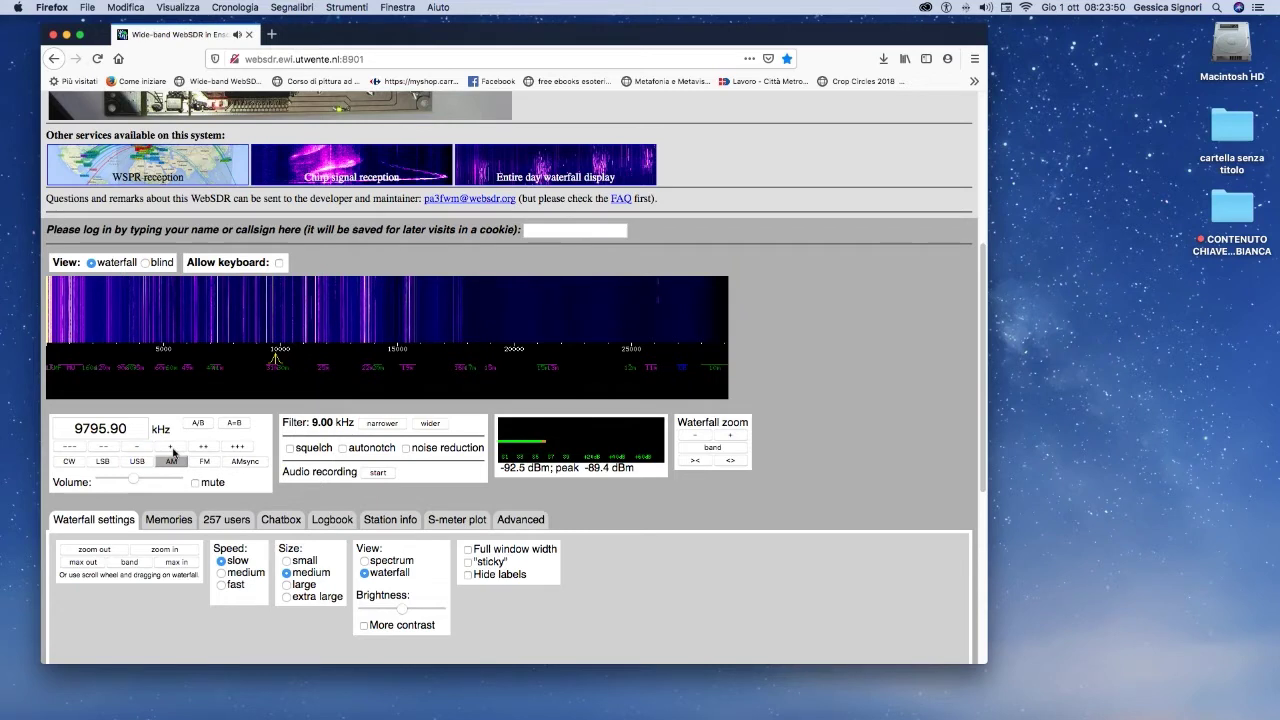
pyautogui.click(203, 447)
pyautogui.click(203, 447)
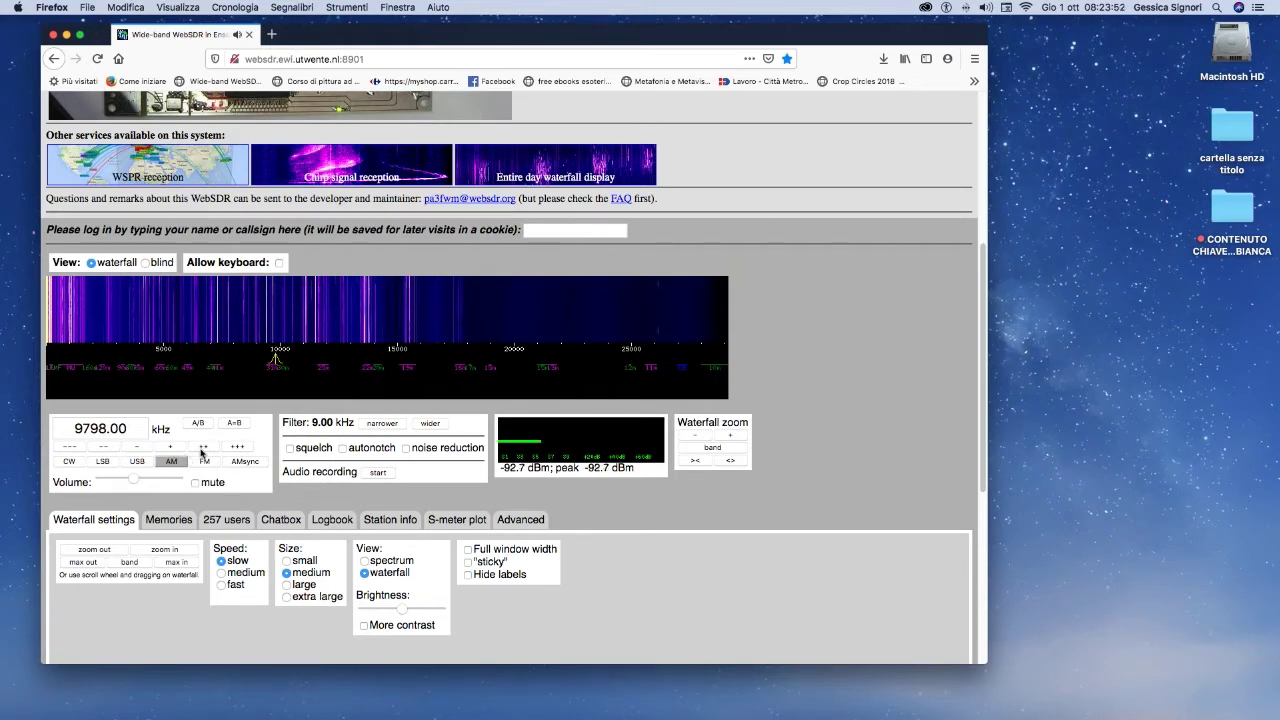
pyautogui.click(267, 357)
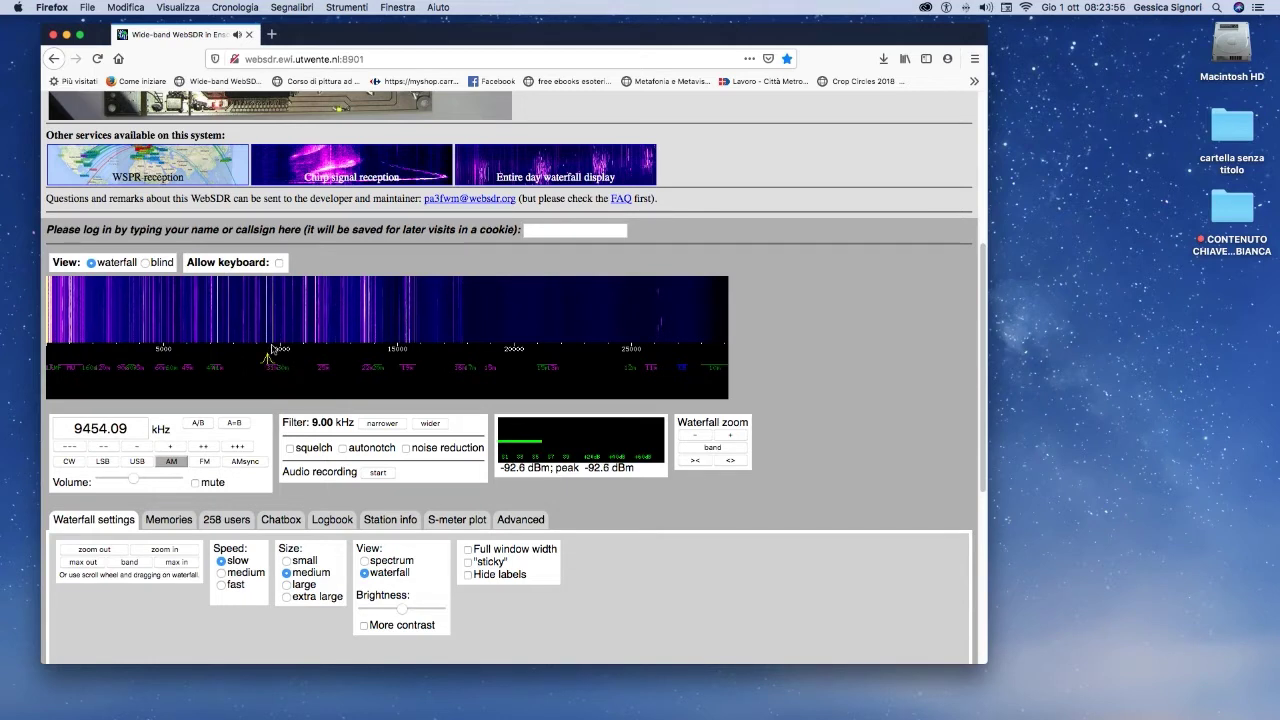
# Tune the receiver to the strong signal near 13700 kHz and fine-adjust the frequency to 13694.90 kHz.
pyautogui.click(367, 354)
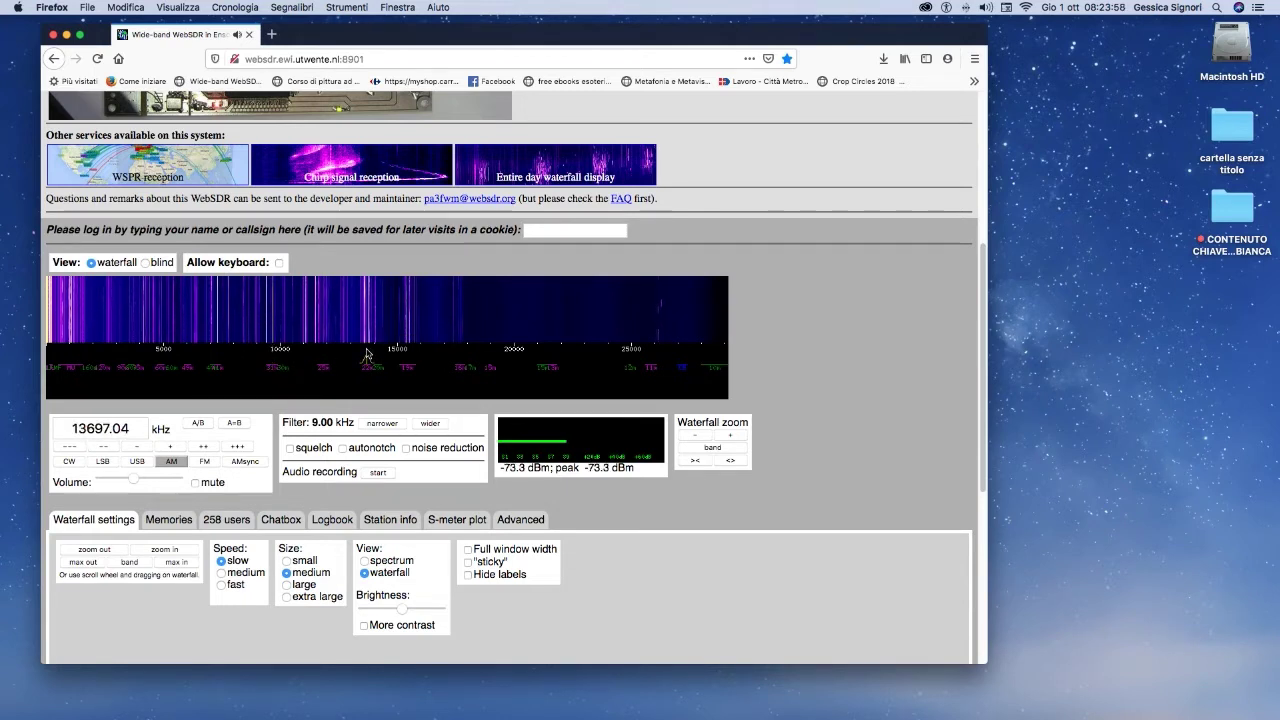
pyautogui.click(219, 449)
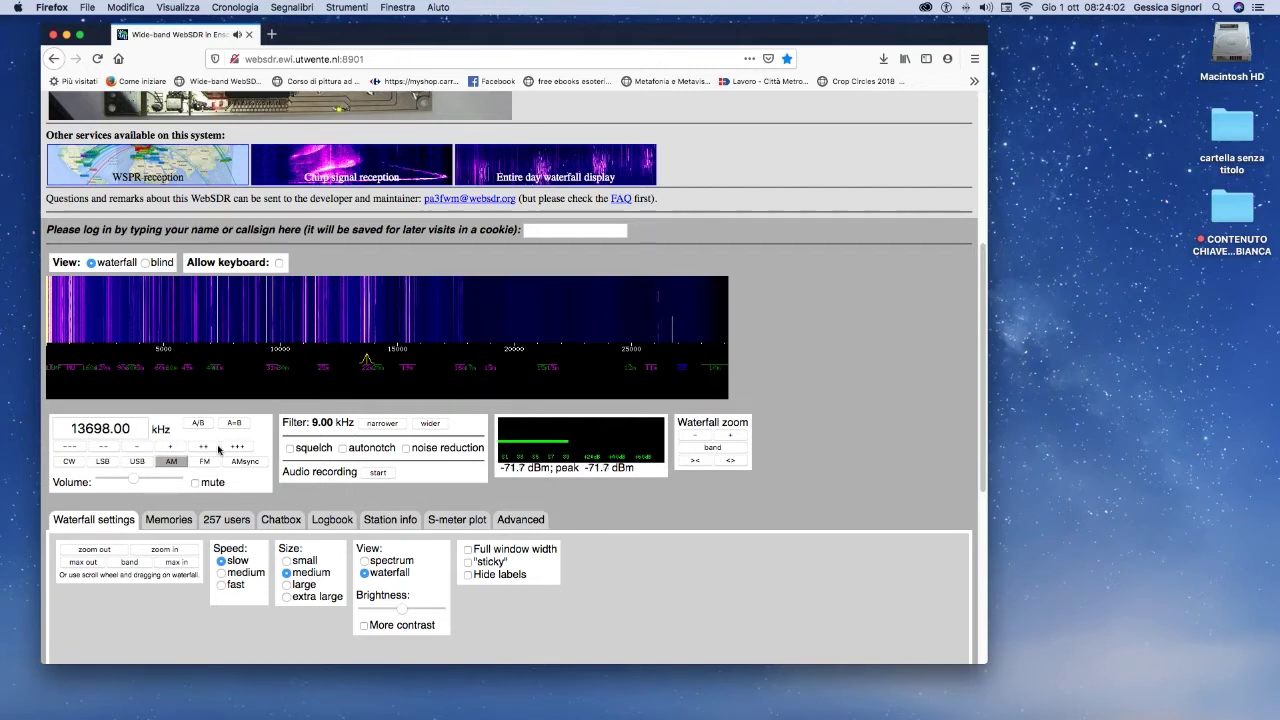
pyautogui.click(231, 447)
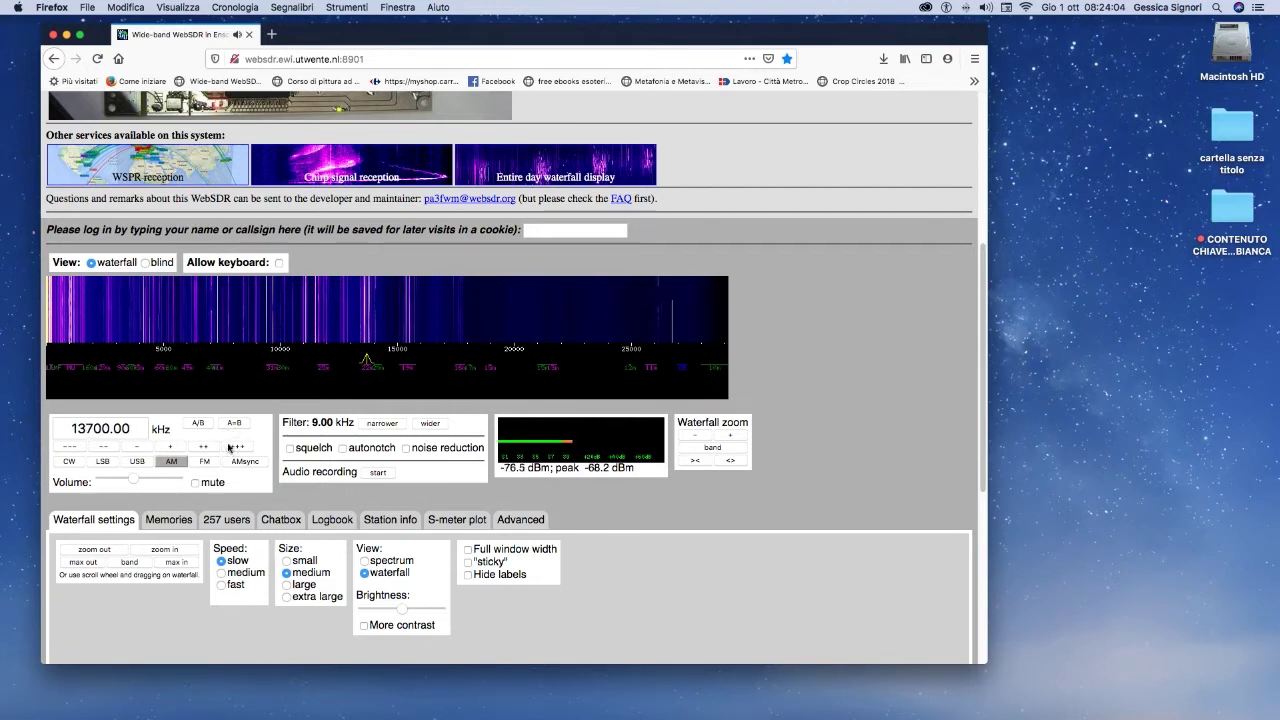
pyautogui.click(229, 447)
pyautogui.click(229, 447)
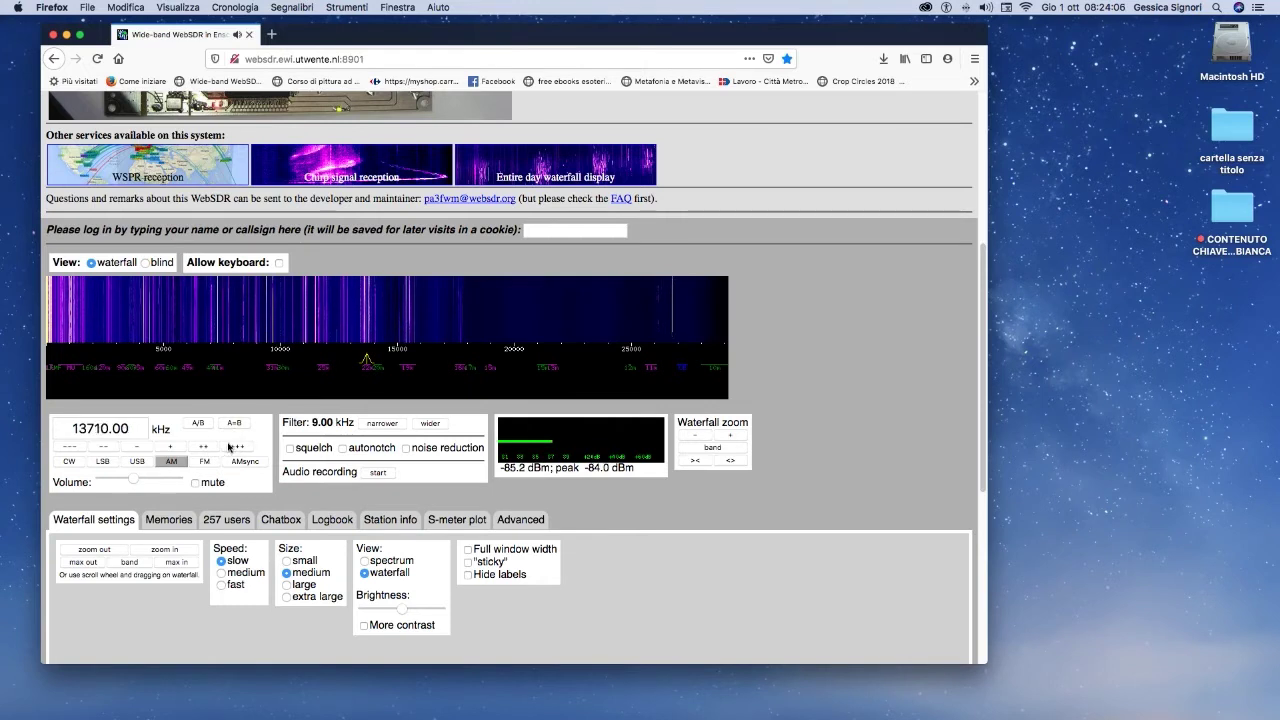
pyautogui.click(85, 447)
pyautogui.click(85, 447)
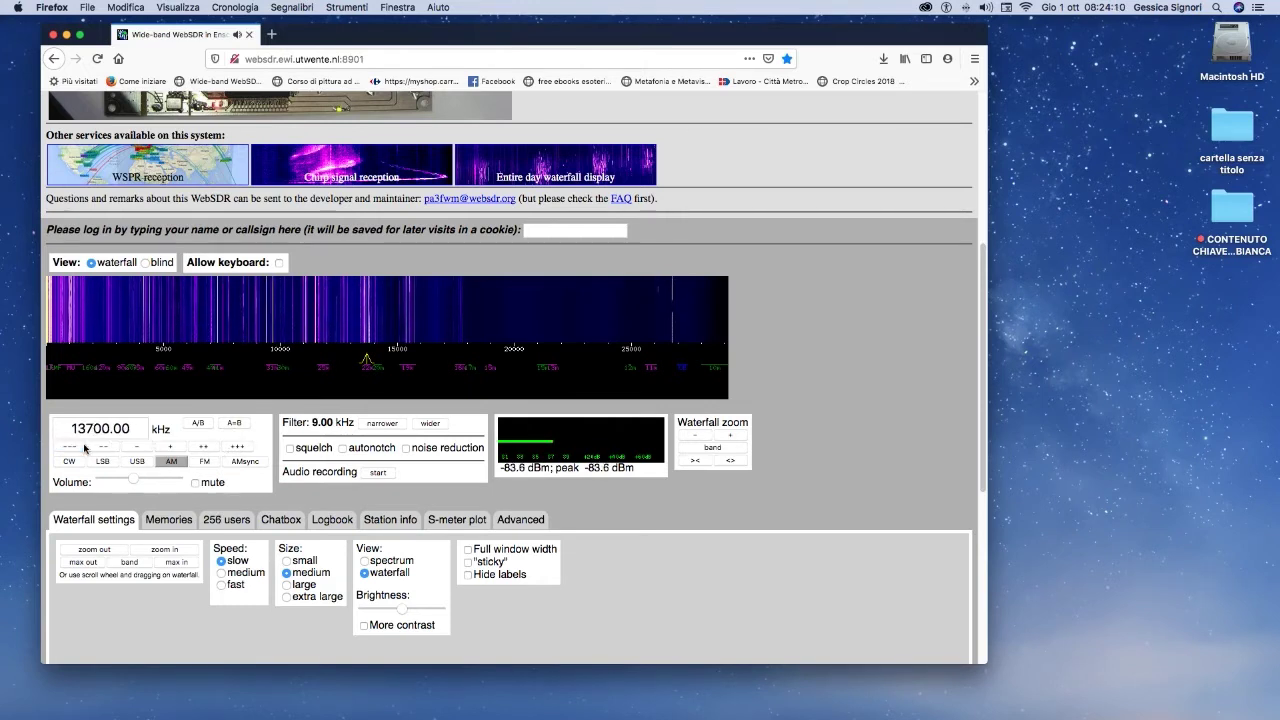
pyautogui.click(82, 448)
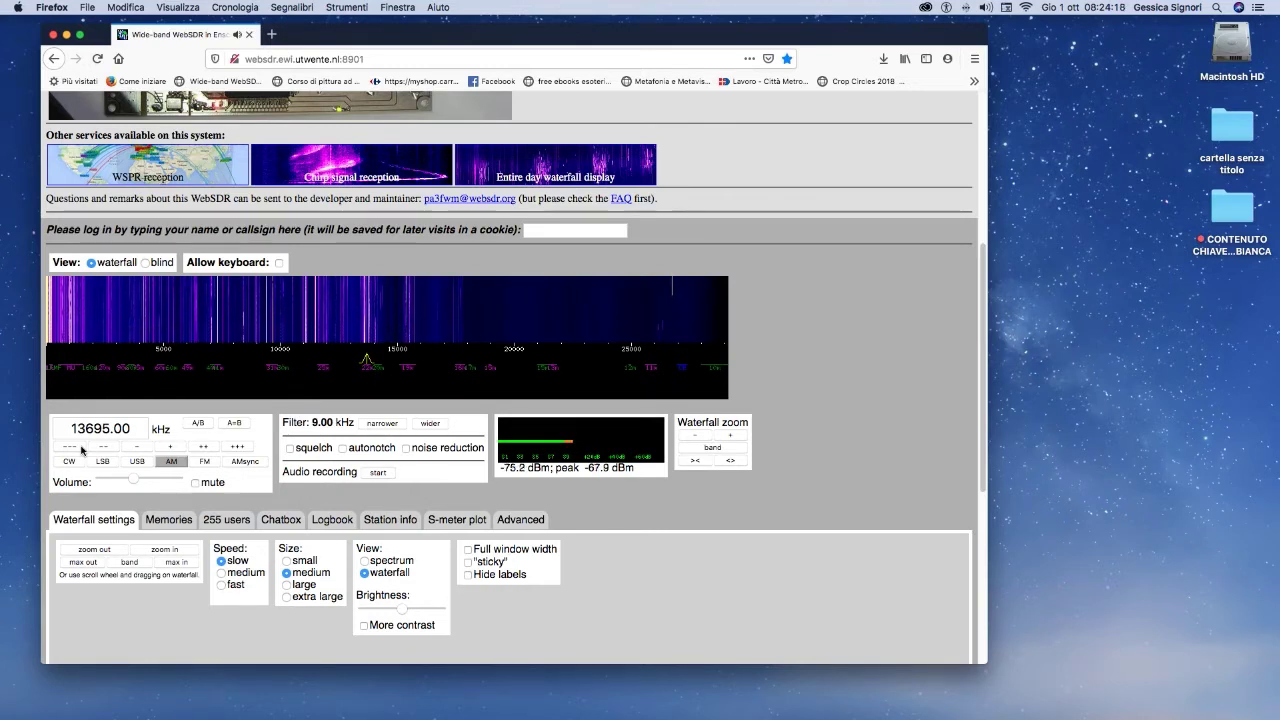
pyautogui.click(132, 448)
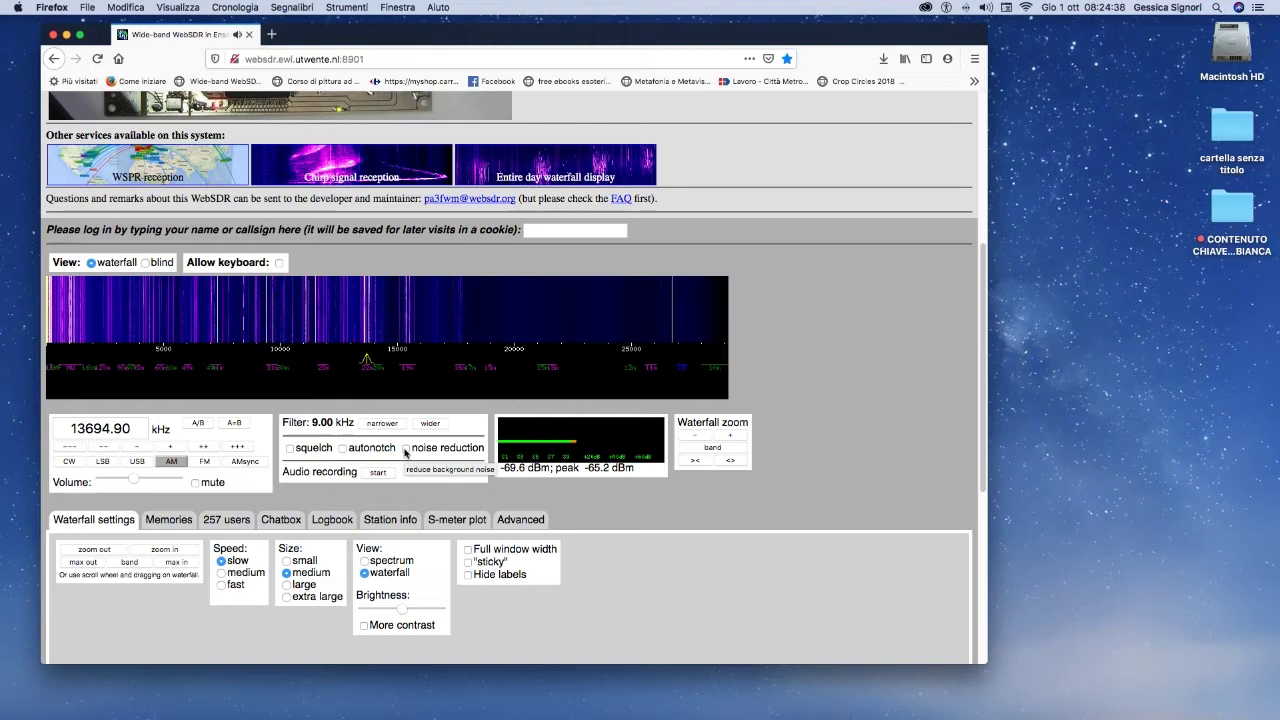
# Enable noise reduction on the receiver and record a short audio clip of the reception.
pyautogui.click(405, 448)
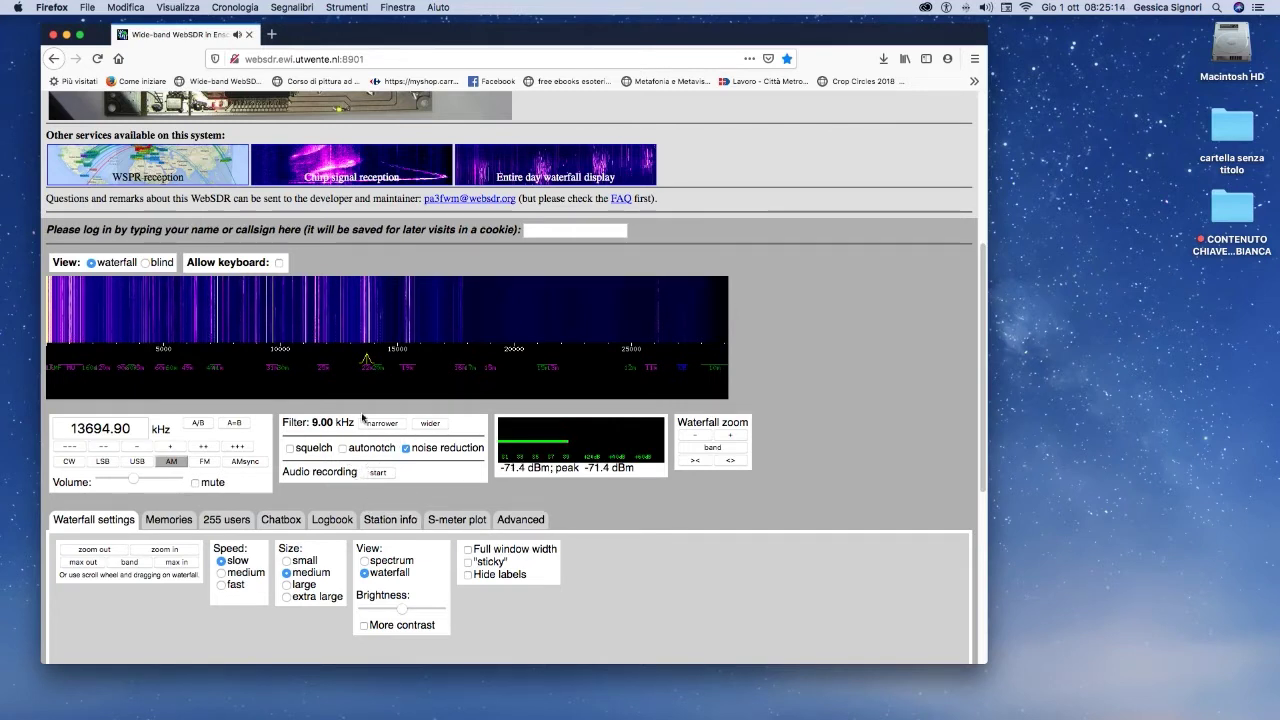
pyautogui.click(377, 472)
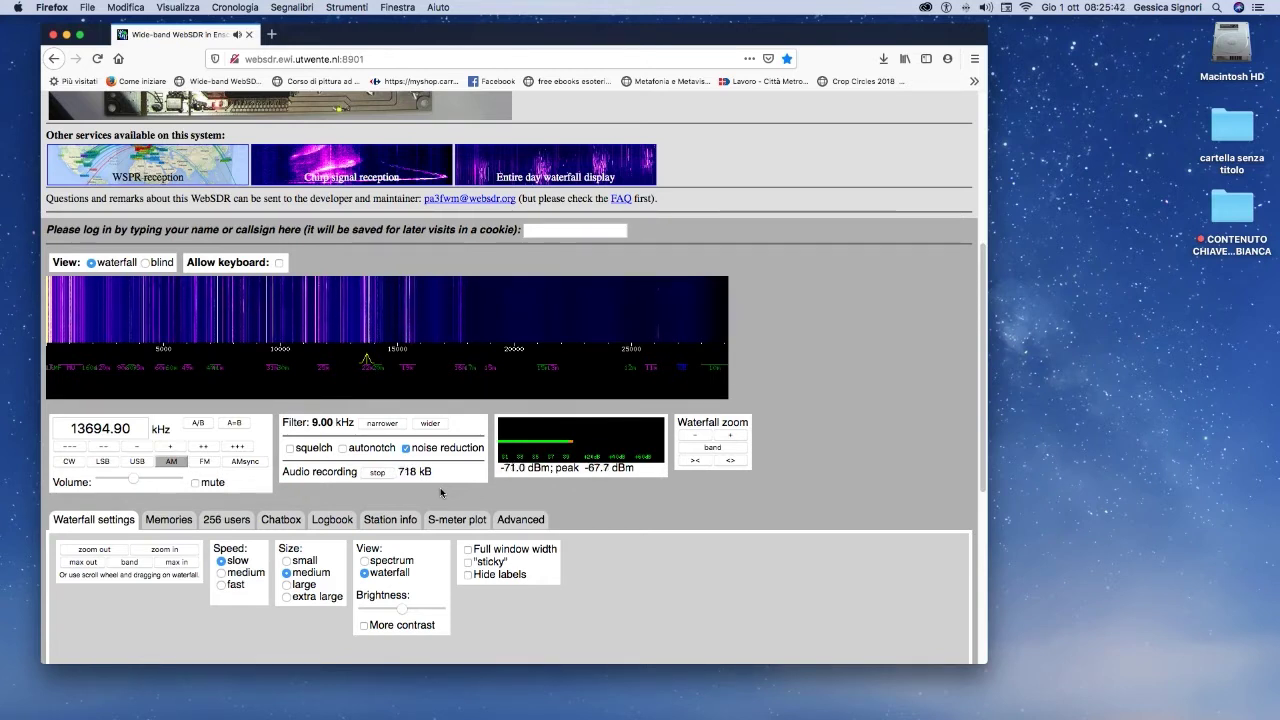
pyautogui.click(377, 474)
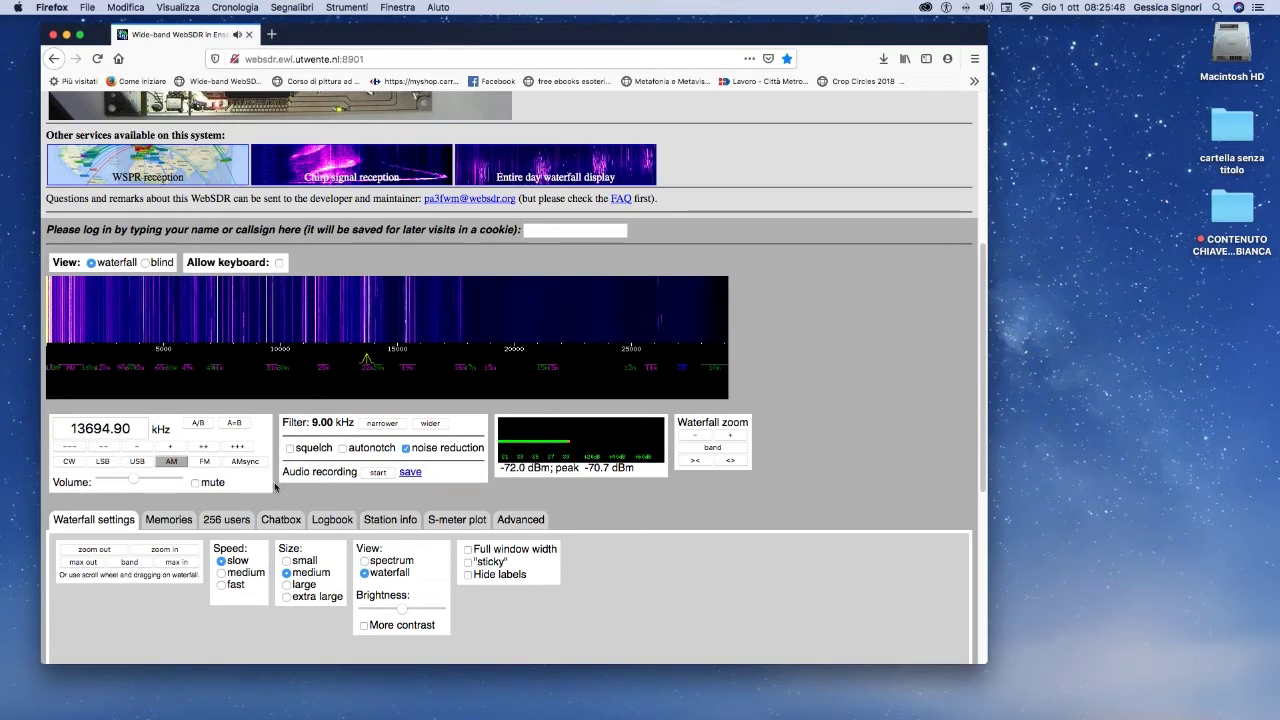
# Mute the receiver, open the recorded WAV clip in Audacity and align its window over the existing project window.
pyautogui.click(196, 483)
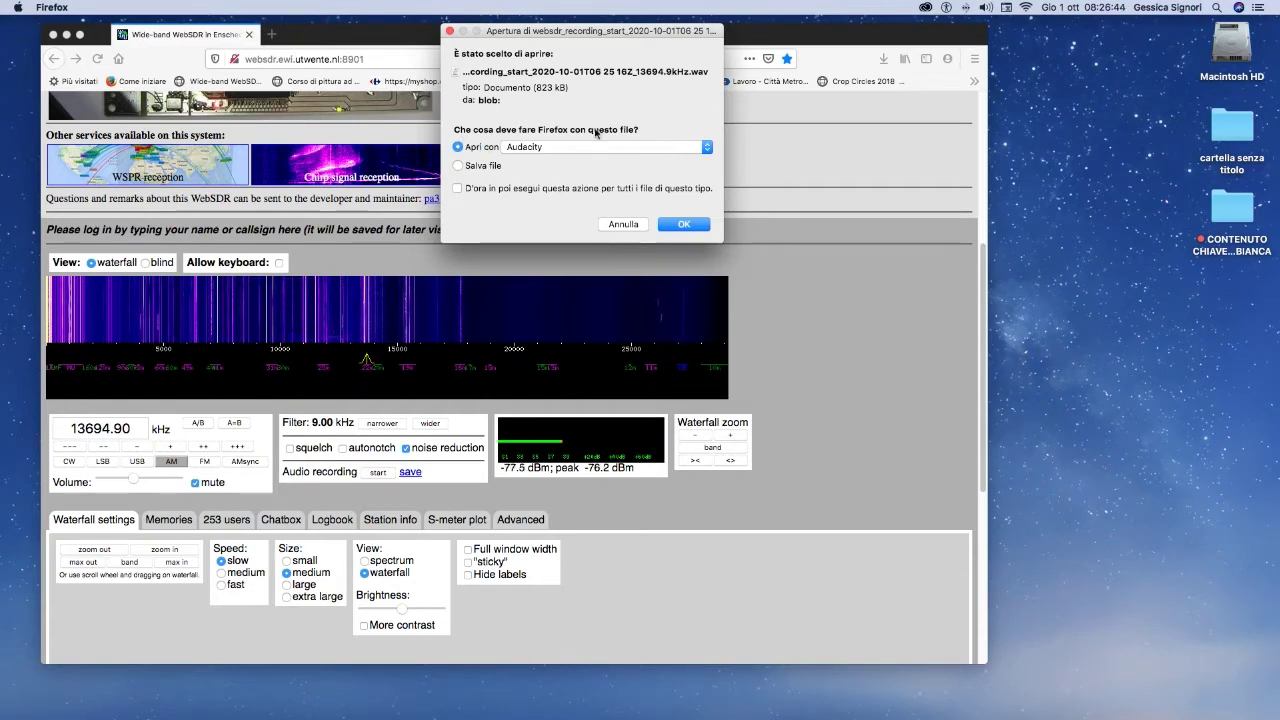
pyautogui.click(696, 231)
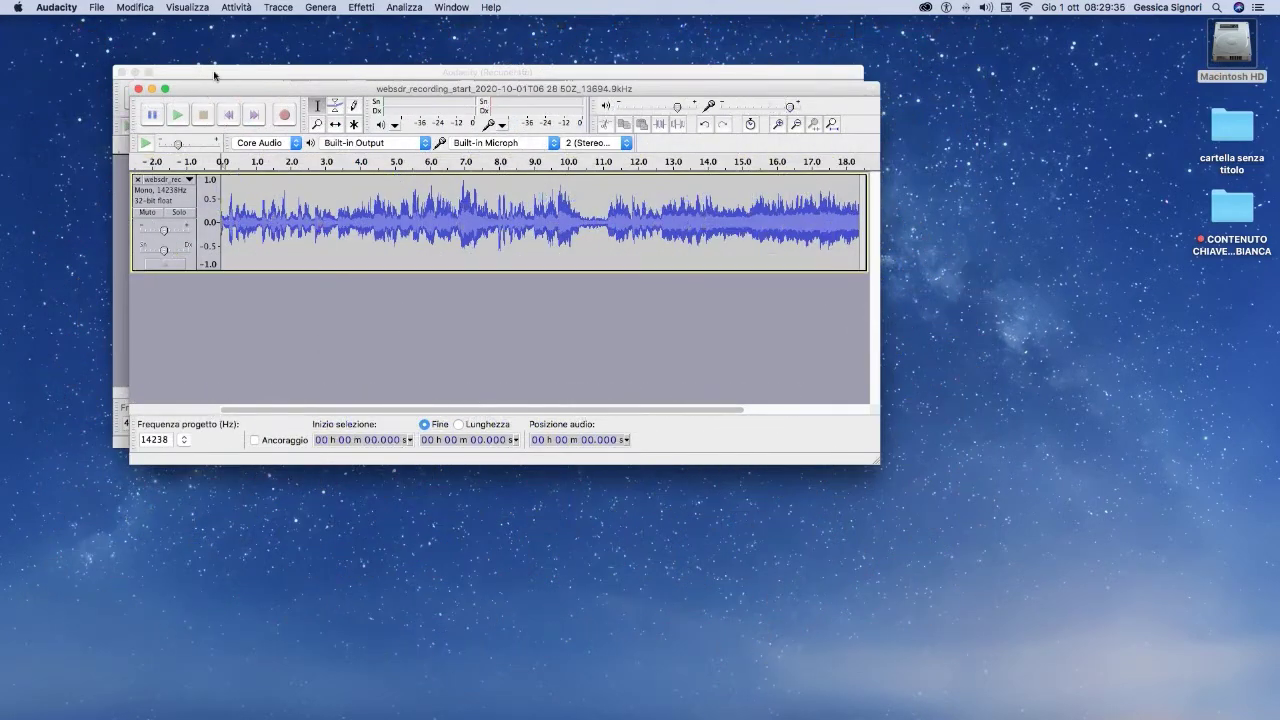
pyautogui.moveTo(240, 87); pyautogui.dragTo(222, 66)
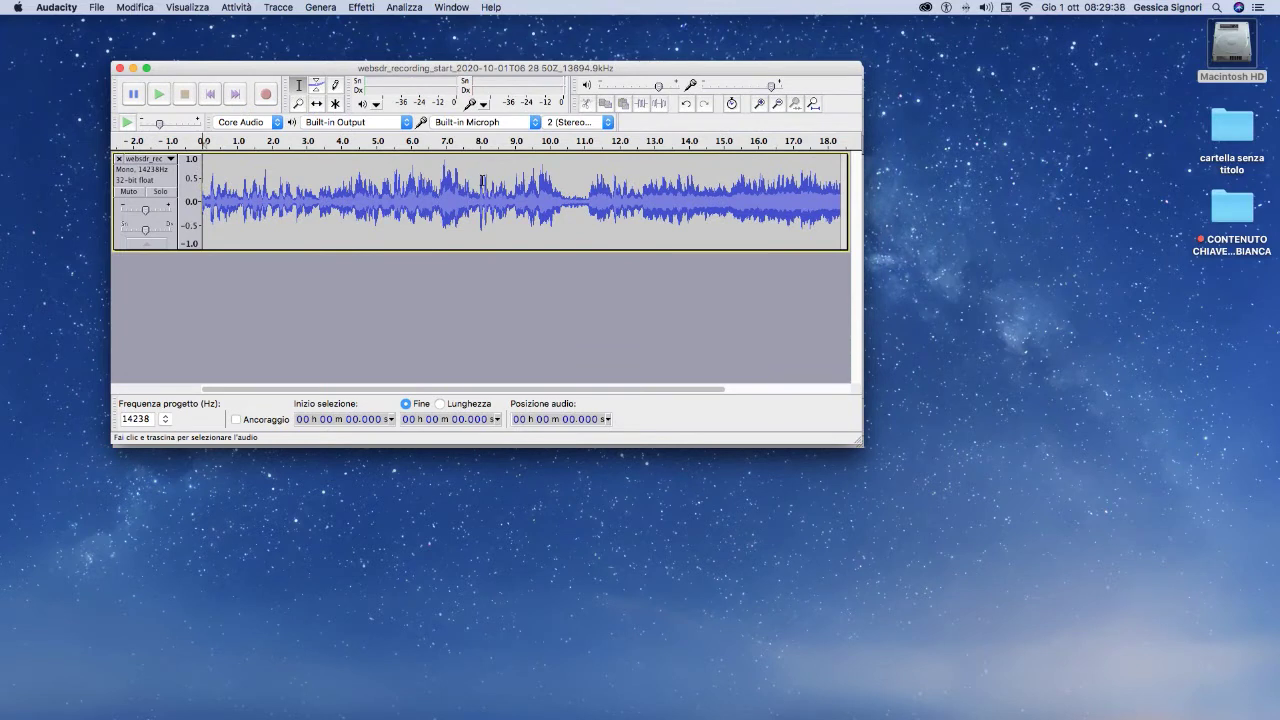
# Reverse the whole WebSDR recording with the Rovescia effect.
pyautogui.doubleClick(528, 210)
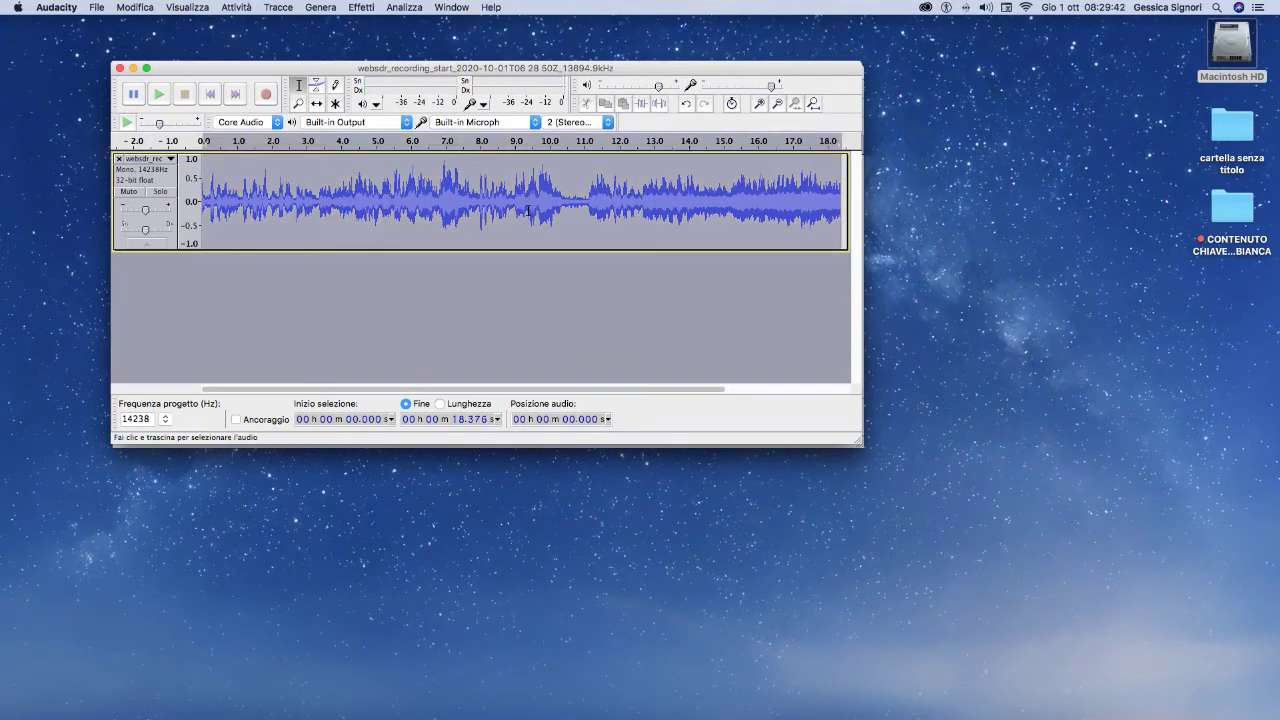
pyautogui.click(363, 7)
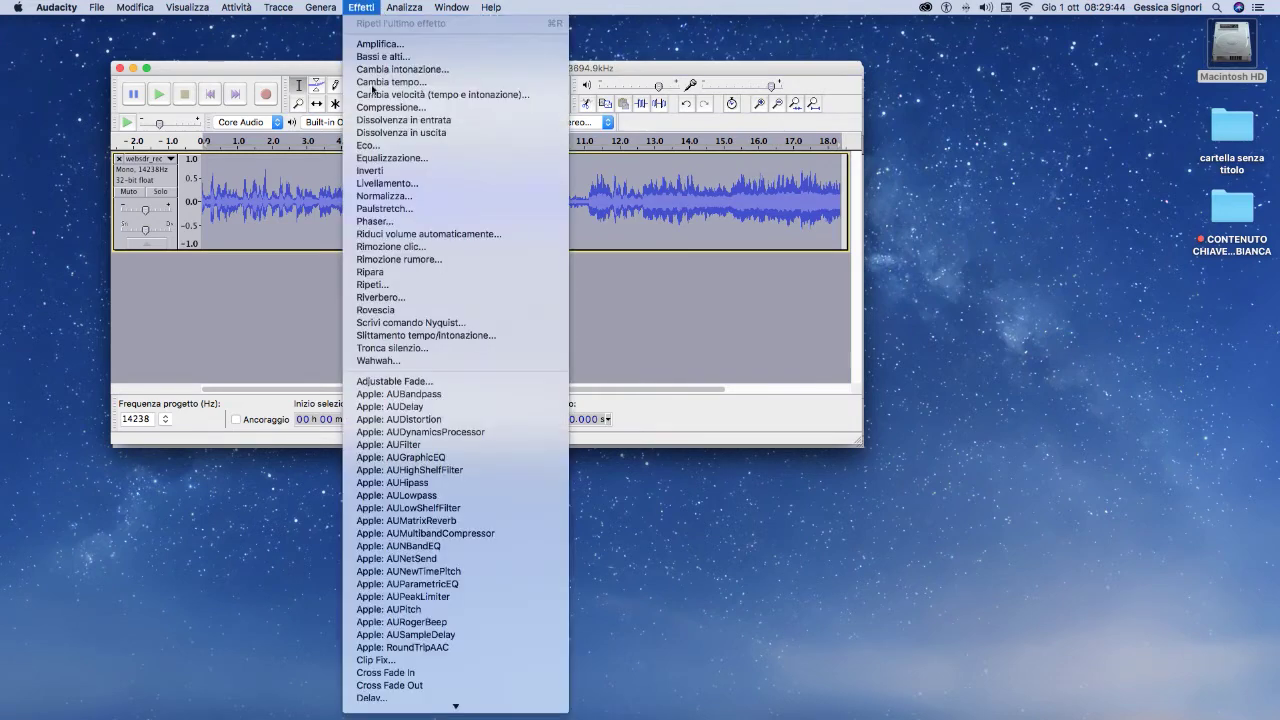
pyautogui.click(393, 311)
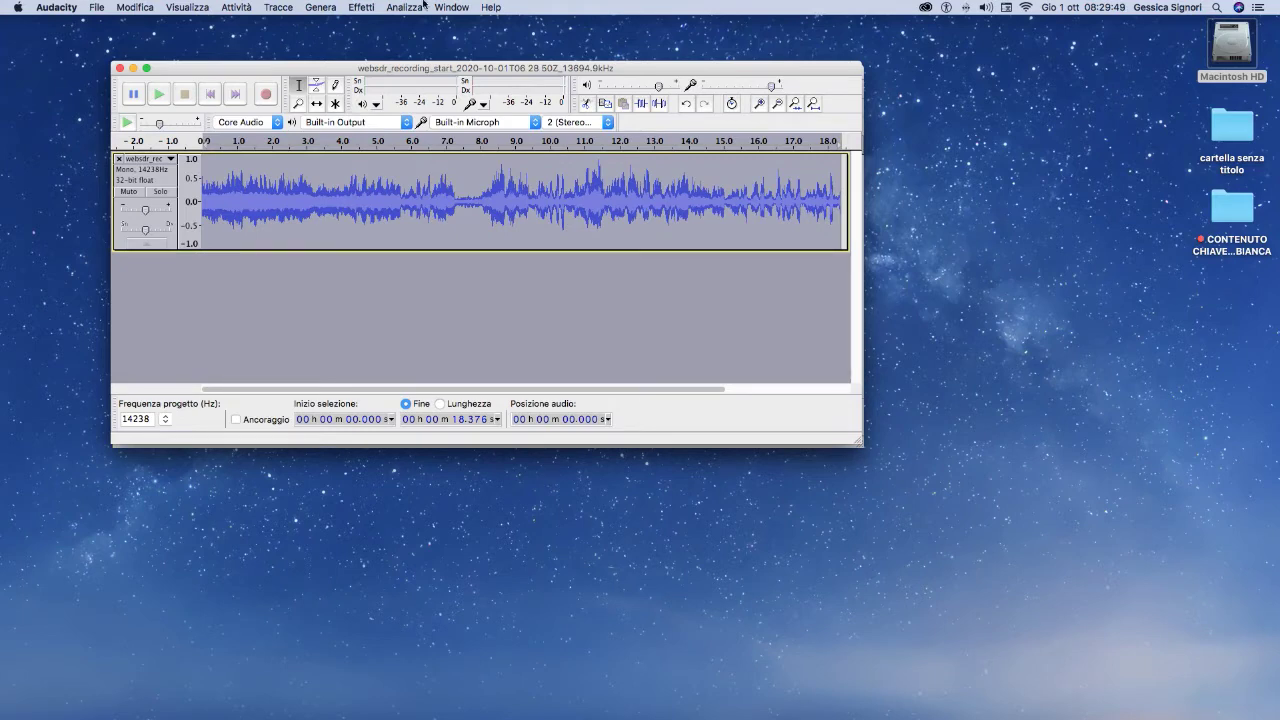
# Slow the reversed recording with the Cambia tempo effect, using a change of -23 percent.
pyautogui.click(372, 6)
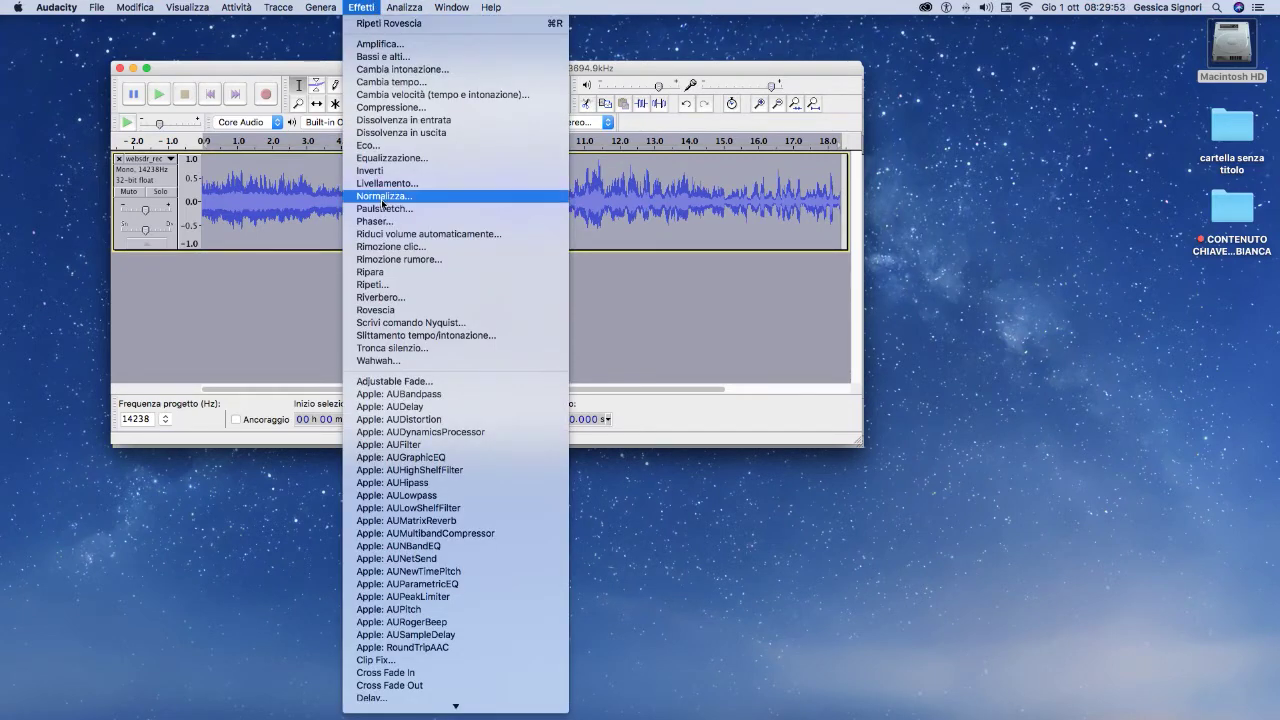
pyautogui.click(375, 82)
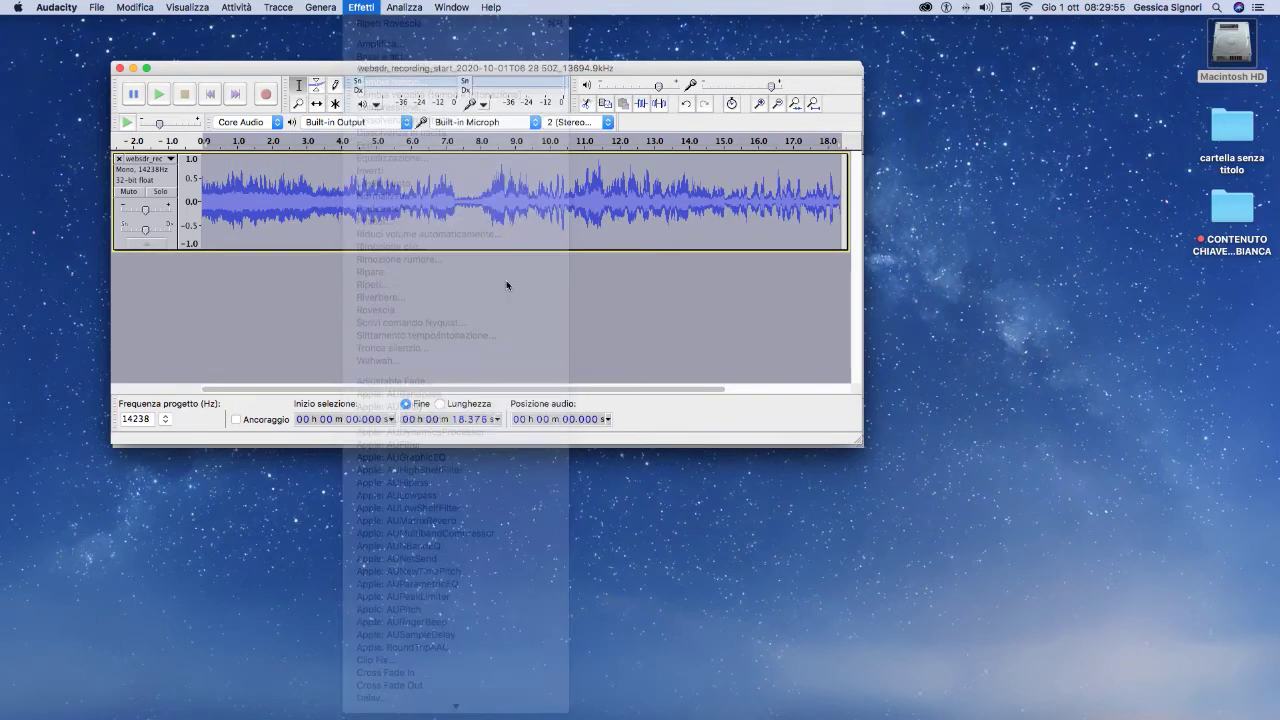
pyautogui.moveTo(486, 246); pyautogui.dragTo(463, 252)
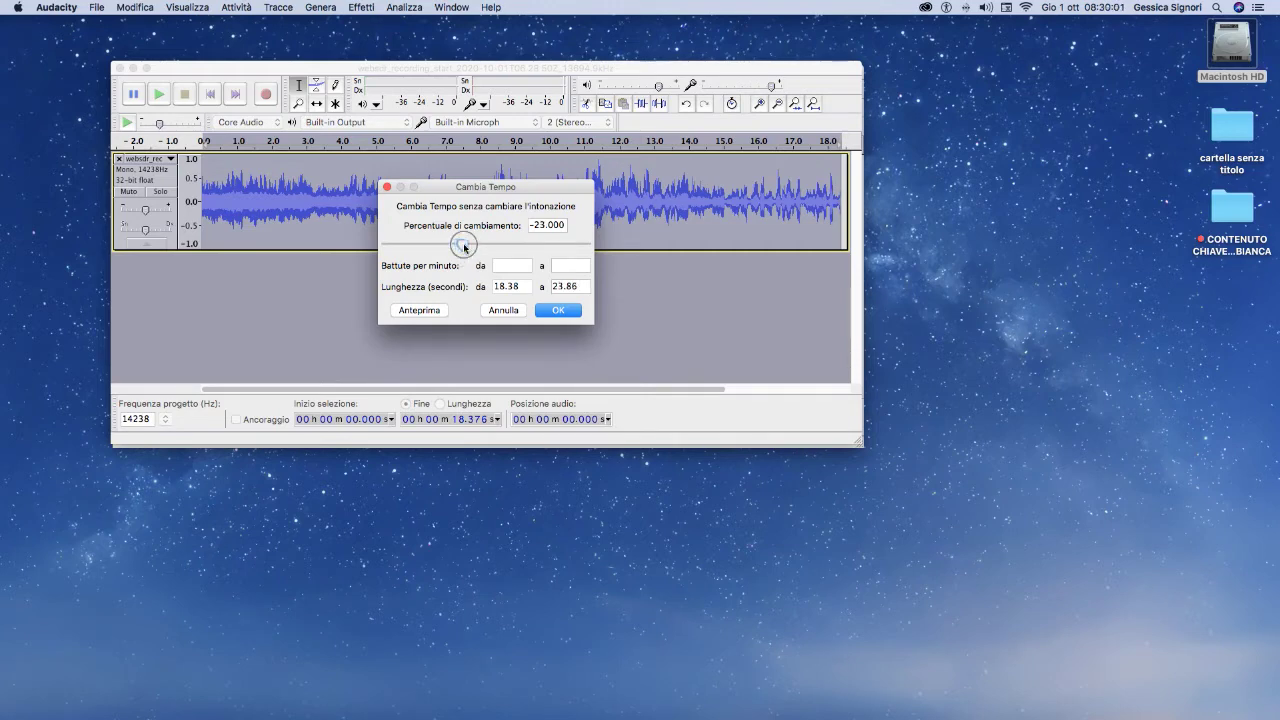
pyautogui.click(558, 310)
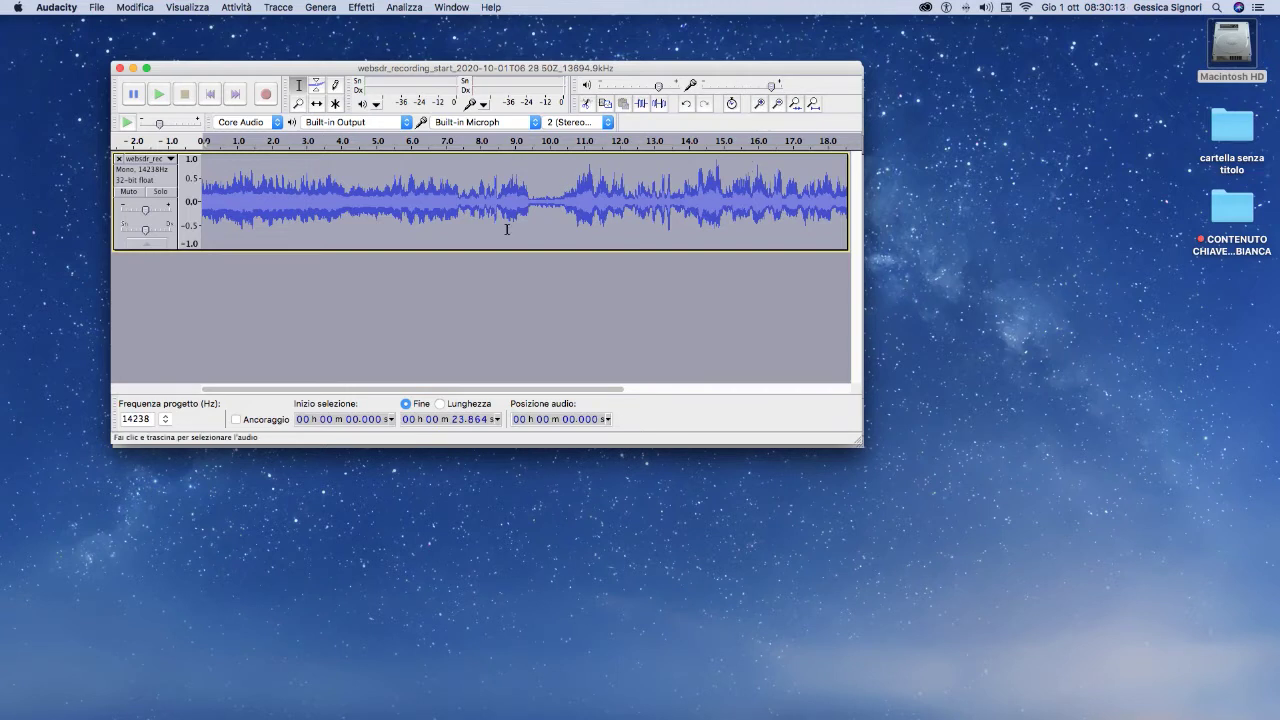
# Enlarge the recording's window to fit the lengthened clip and magnify the waveform two levels.
pyautogui.click(863, 438)
pyautogui.moveTo(863, 438); pyautogui.dragTo(1003, 464)
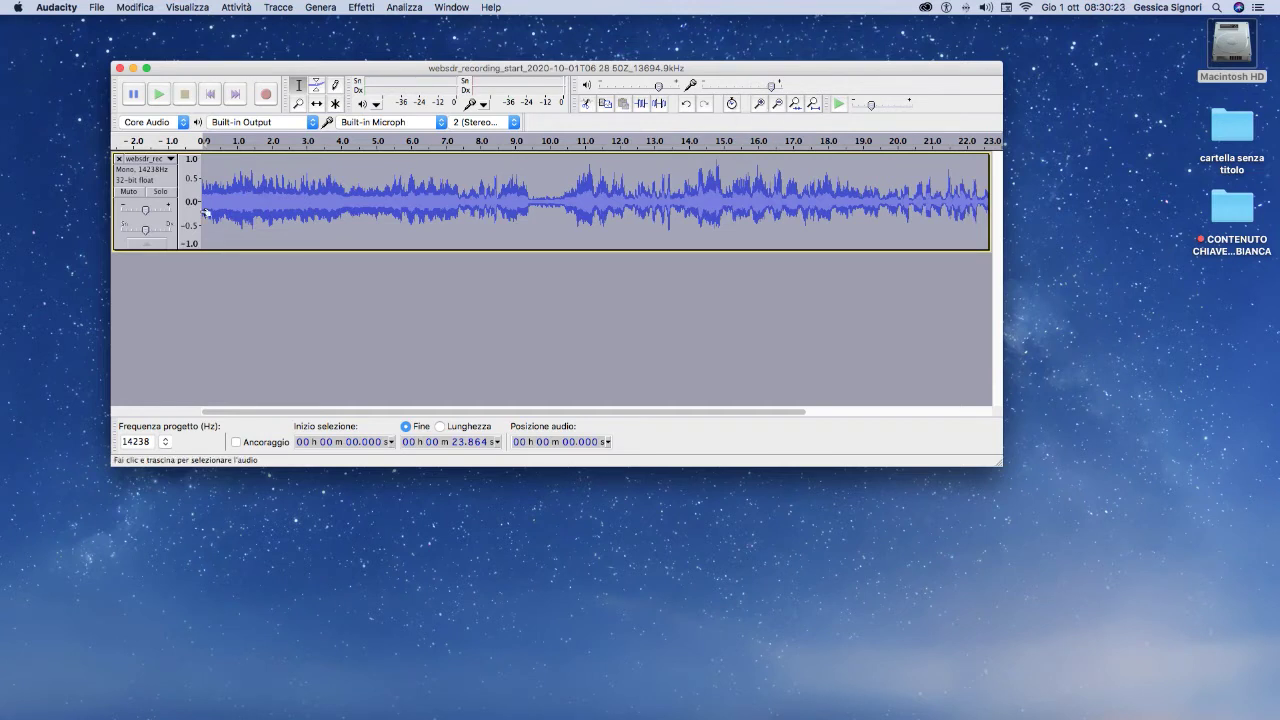
pyautogui.moveTo(237, 202); pyautogui.dragTo(268, 202)
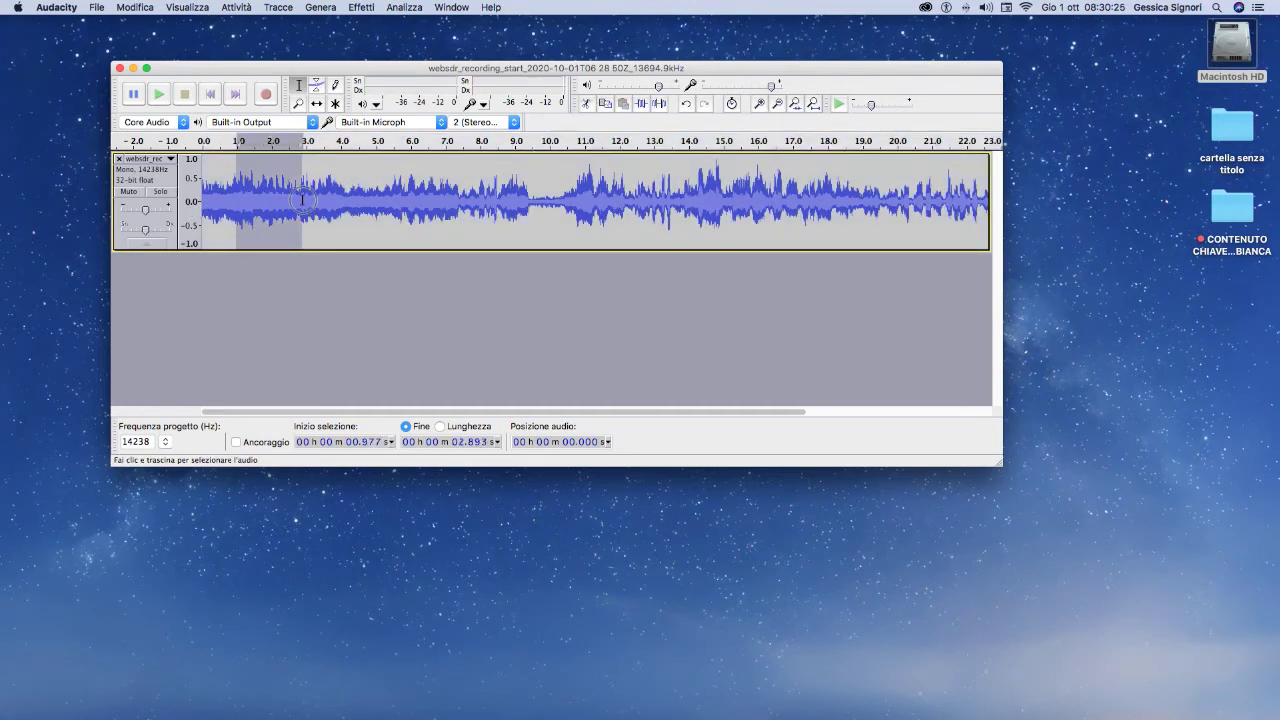
pyautogui.click(369, 200)
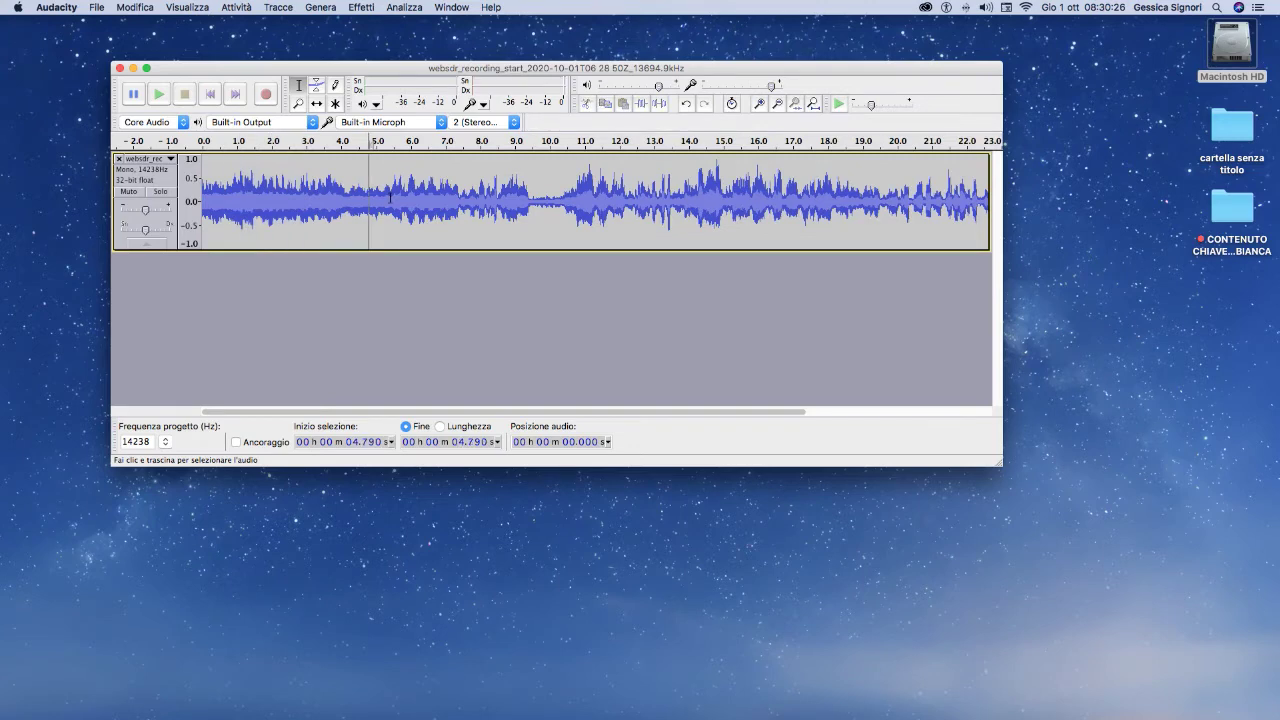
pyautogui.click(760, 104)
pyautogui.click(761, 104)
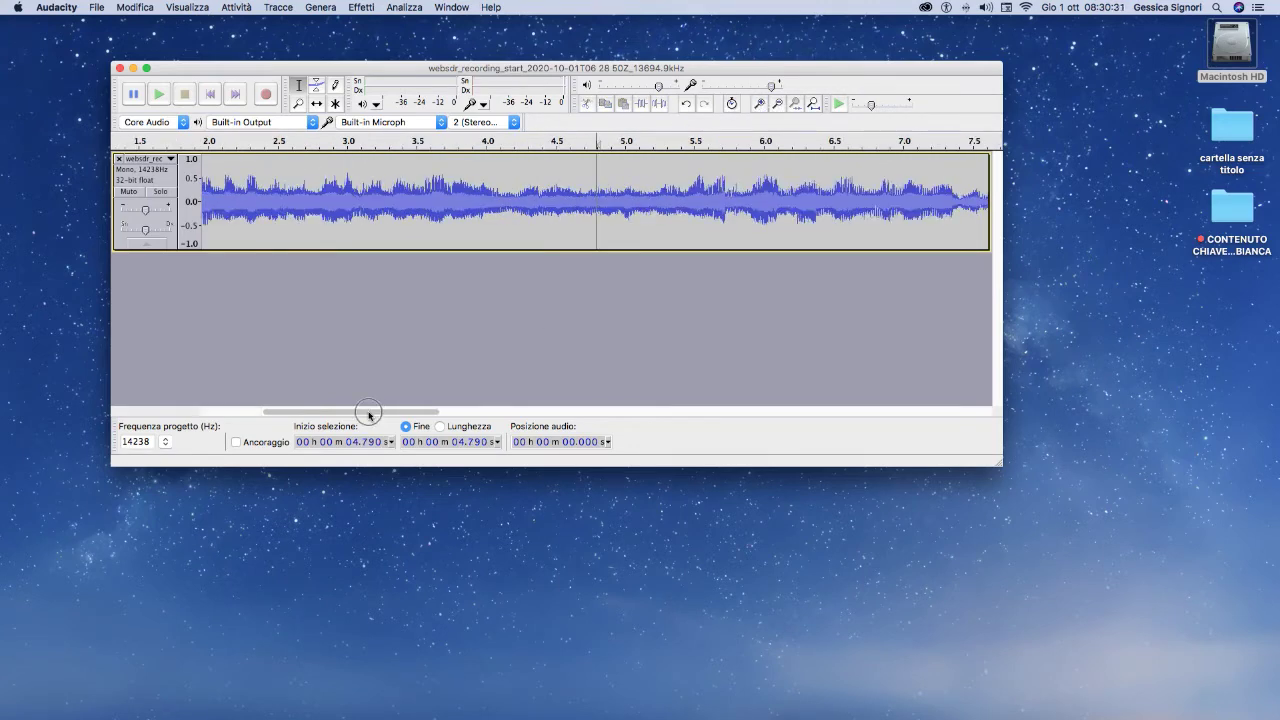
# Select about the first 2.8 seconds of the slowed, reversed clip and play that passage.
pyautogui.moveTo(363, 411); pyautogui.dragTo(225, 425)
pyautogui.click(202, 168)
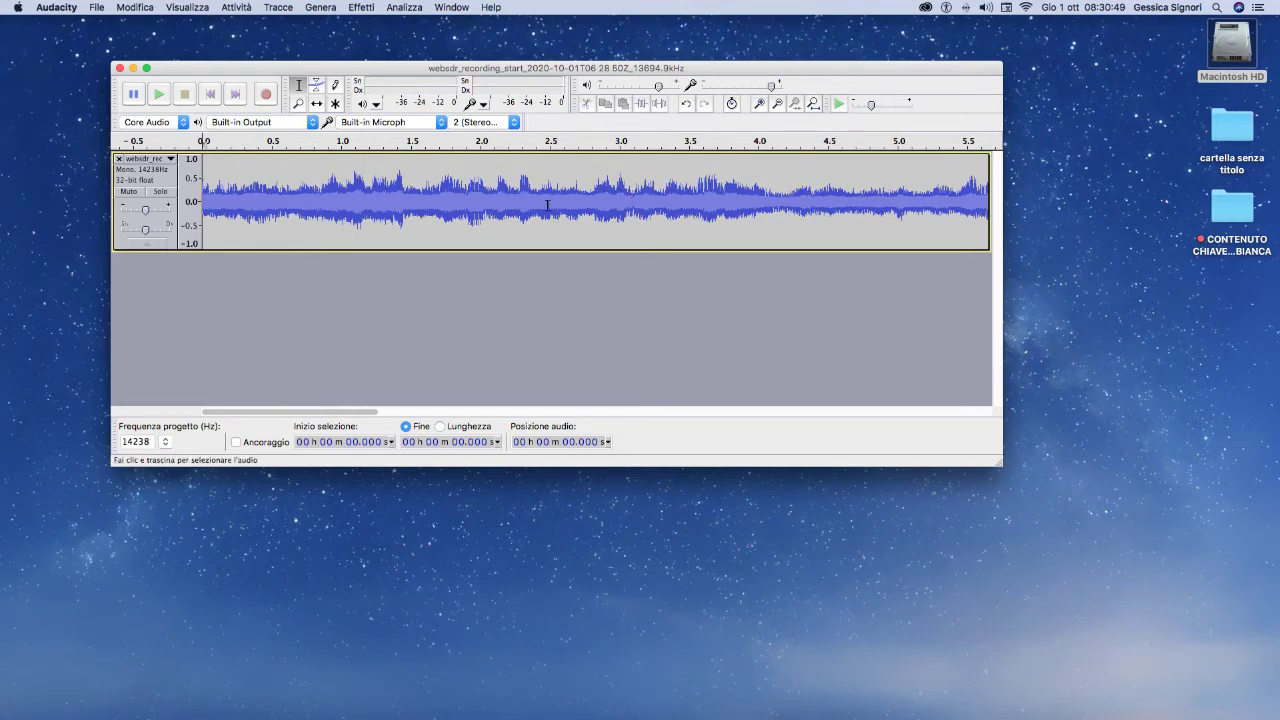
pyautogui.moveTo(592, 201)
pyautogui.mouseDown()
pyautogui.moveTo(560, 215)
pyautogui.moveTo(200, 240)
pyautogui.mouseUp()
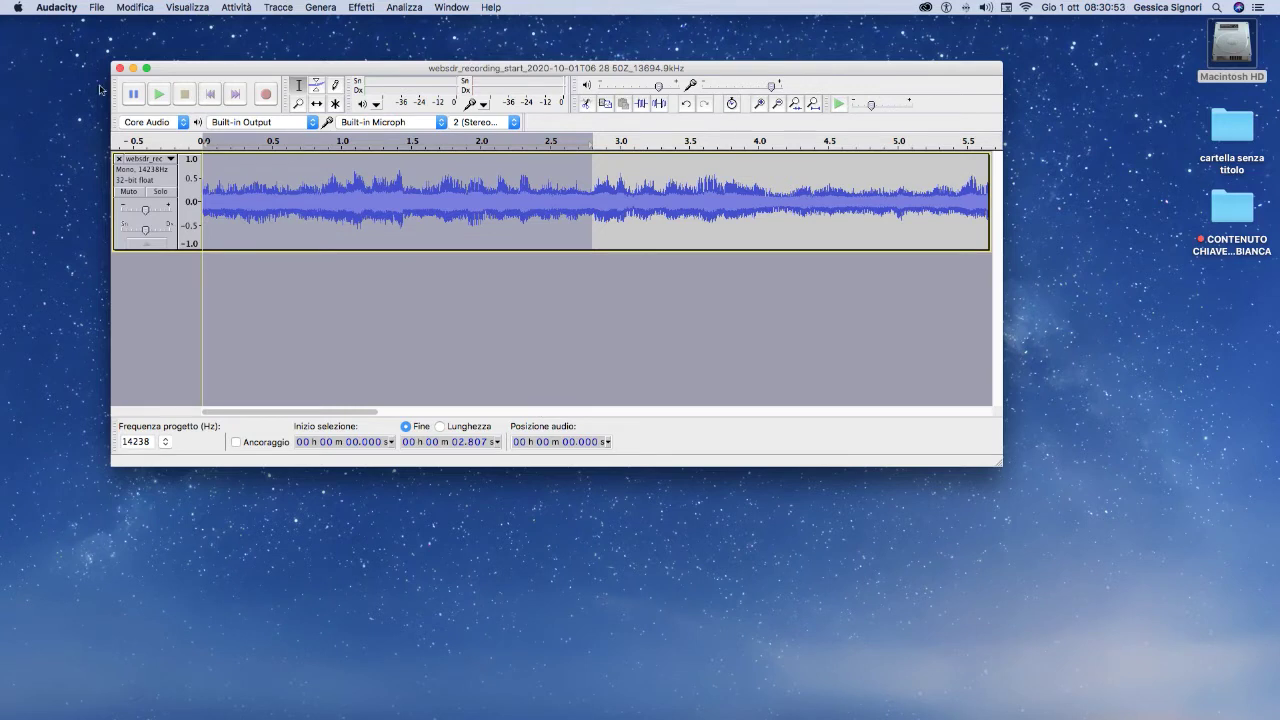
pyautogui.click(160, 95)
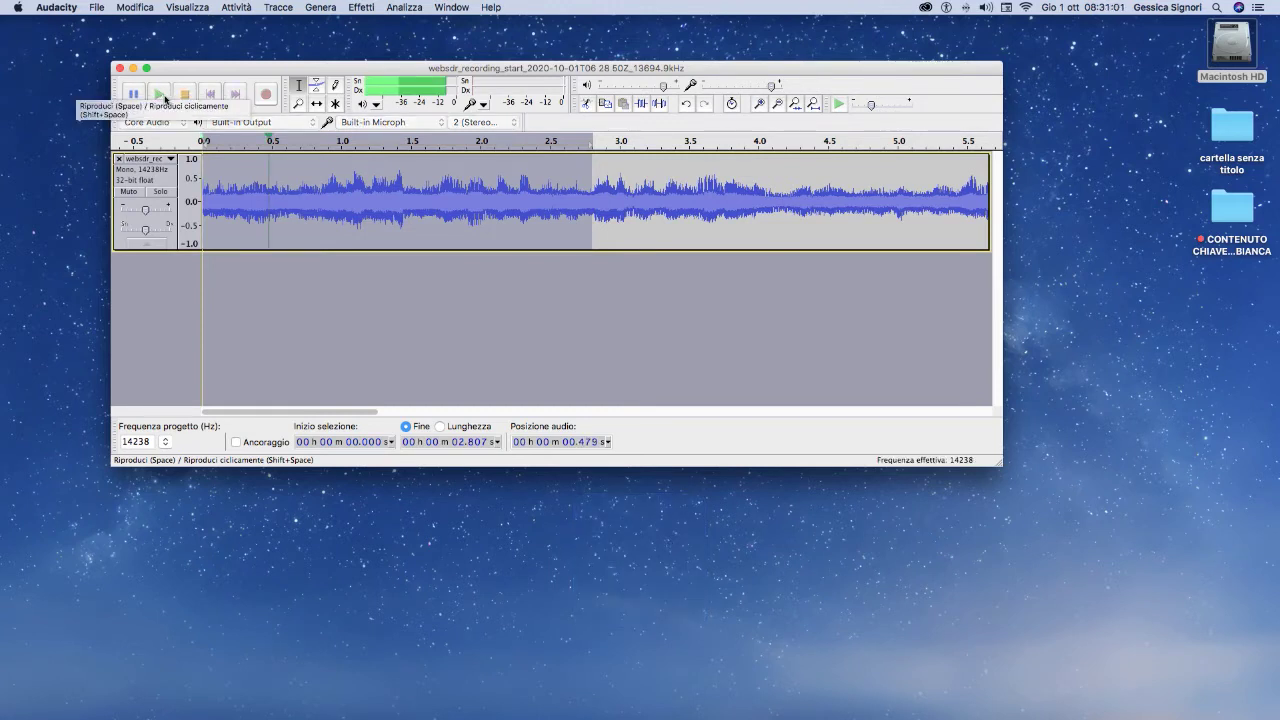
pyautogui.click(185, 95)
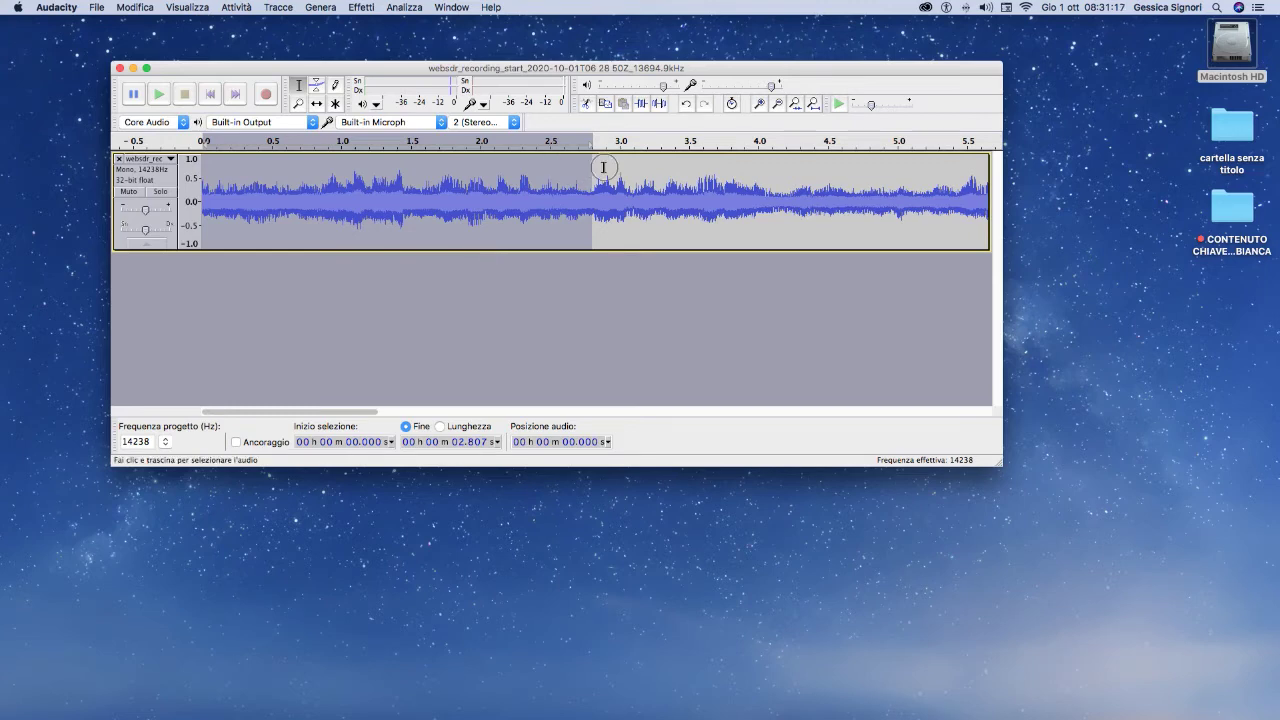
# Slow the whole reversed recording again with the Cambia tempo effect, using a change of -13 percent.
pyautogui.press('super+a')
pyautogui.click(372, 10)
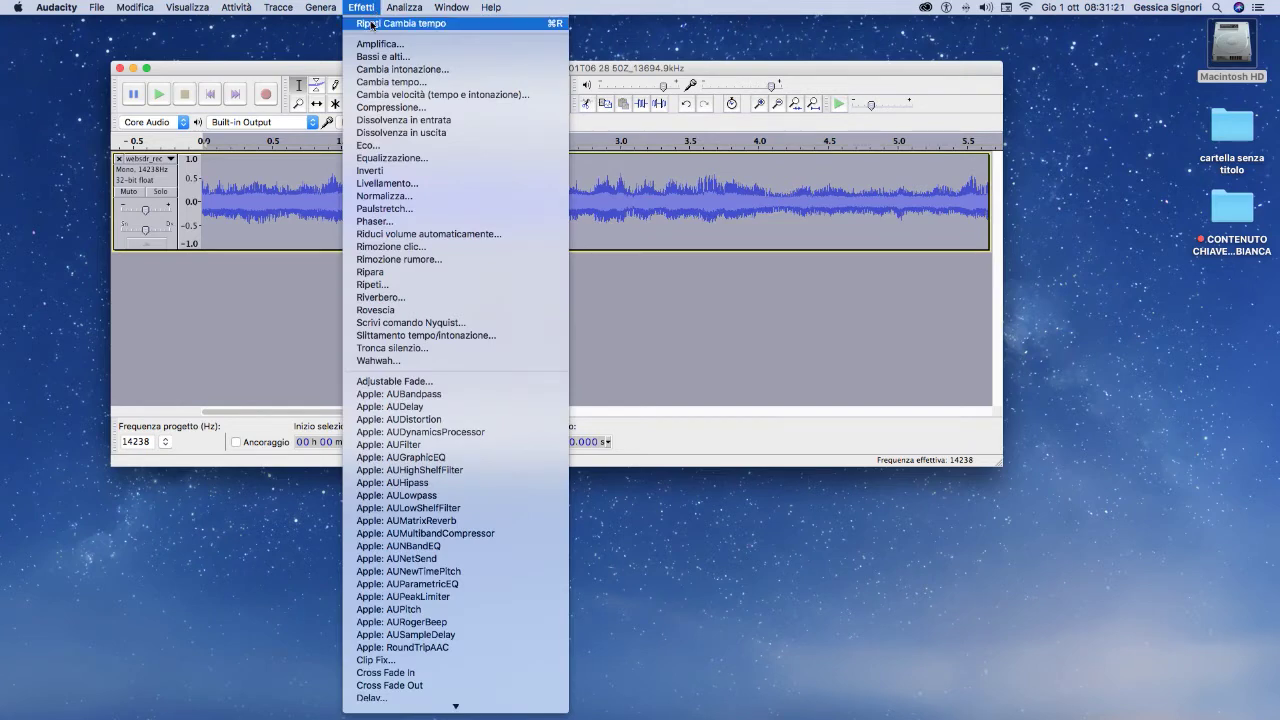
pyautogui.click(380, 82)
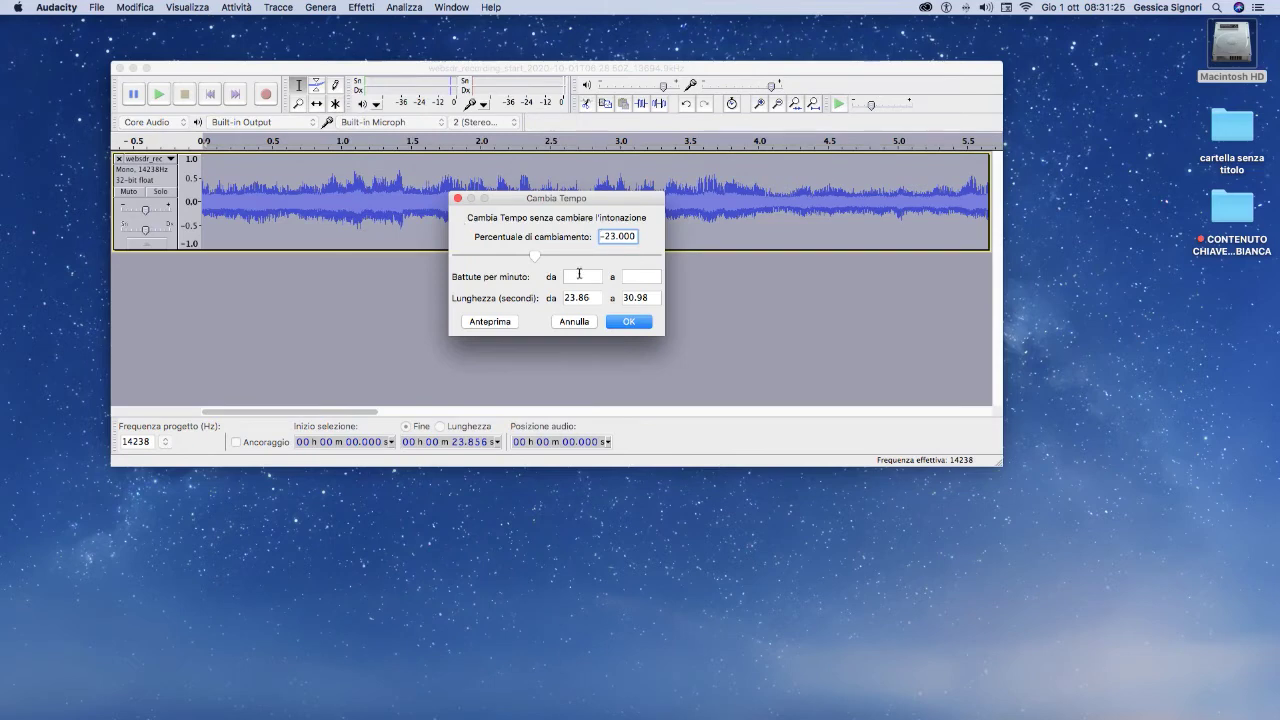
pyautogui.moveTo(532, 256); pyautogui.dragTo(547, 254)
pyautogui.click(626, 322)
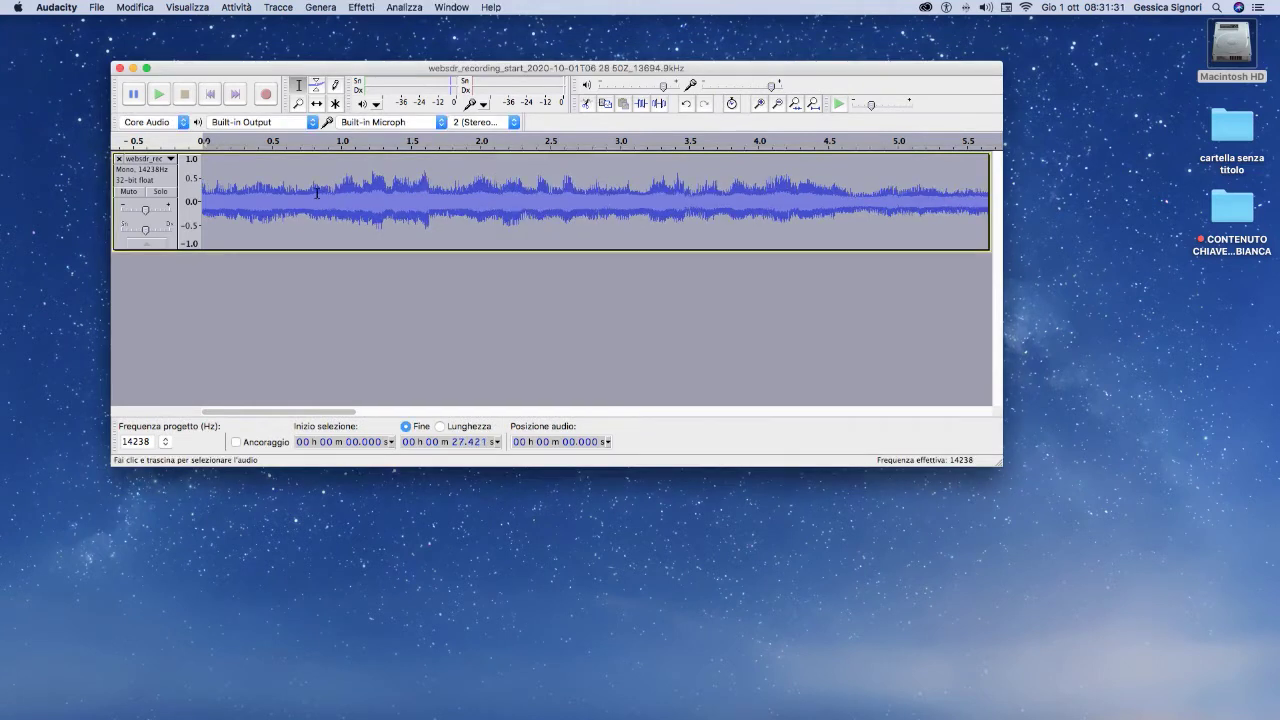
# Select about the first 3.1 seconds of the slowed recording, play the passage and stop playback.
pyautogui.moveTo(203, 187); pyautogui.dragTo(637, 215)
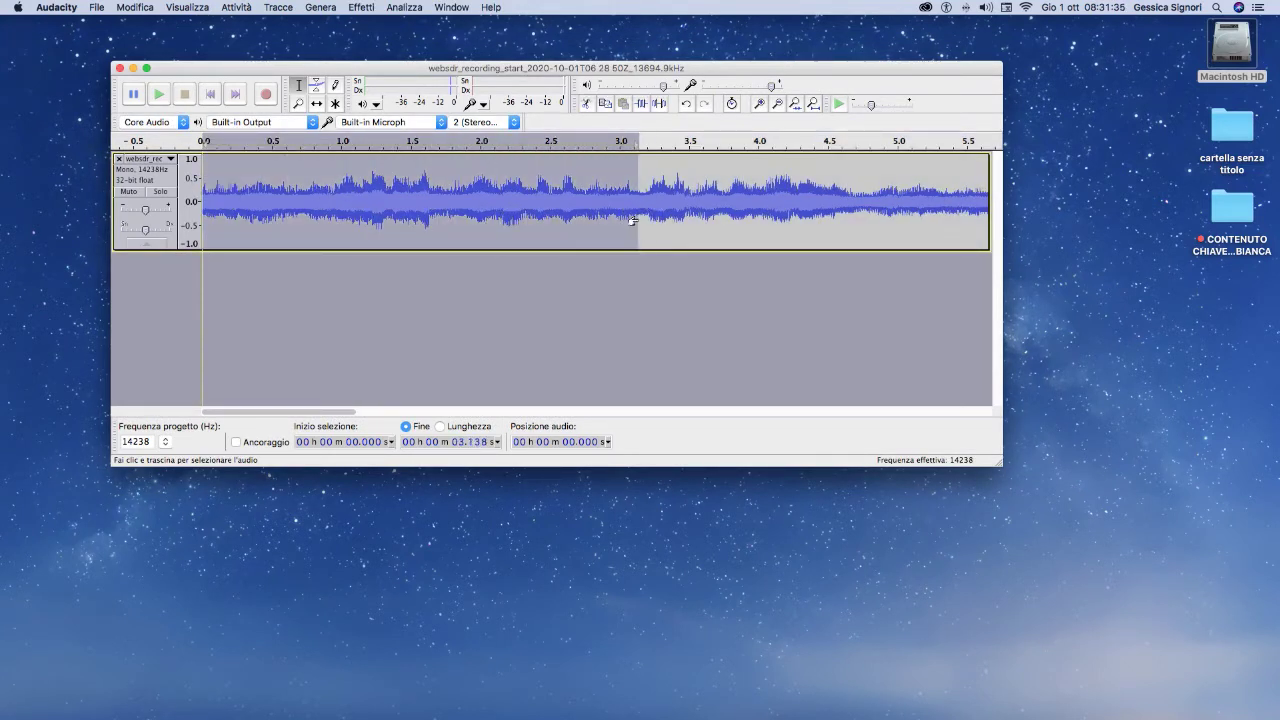
pyautogui.click(158, 97)
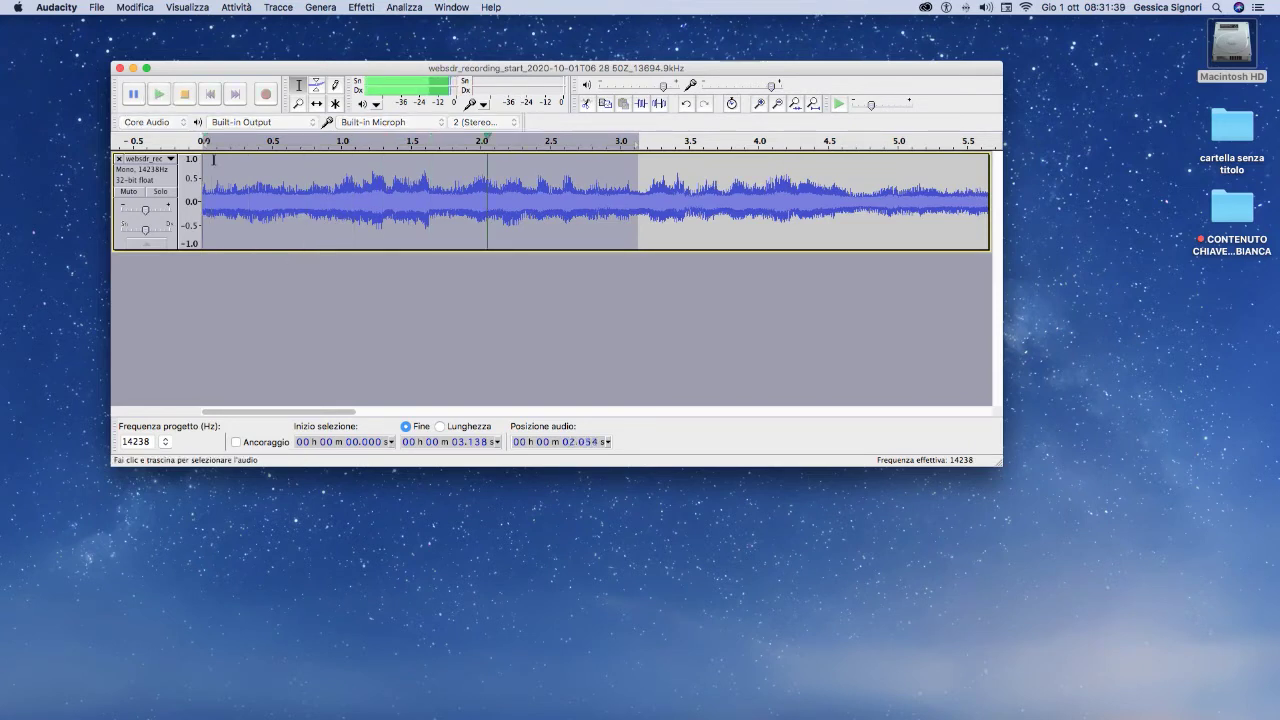
pyautogui.click(187, 95)
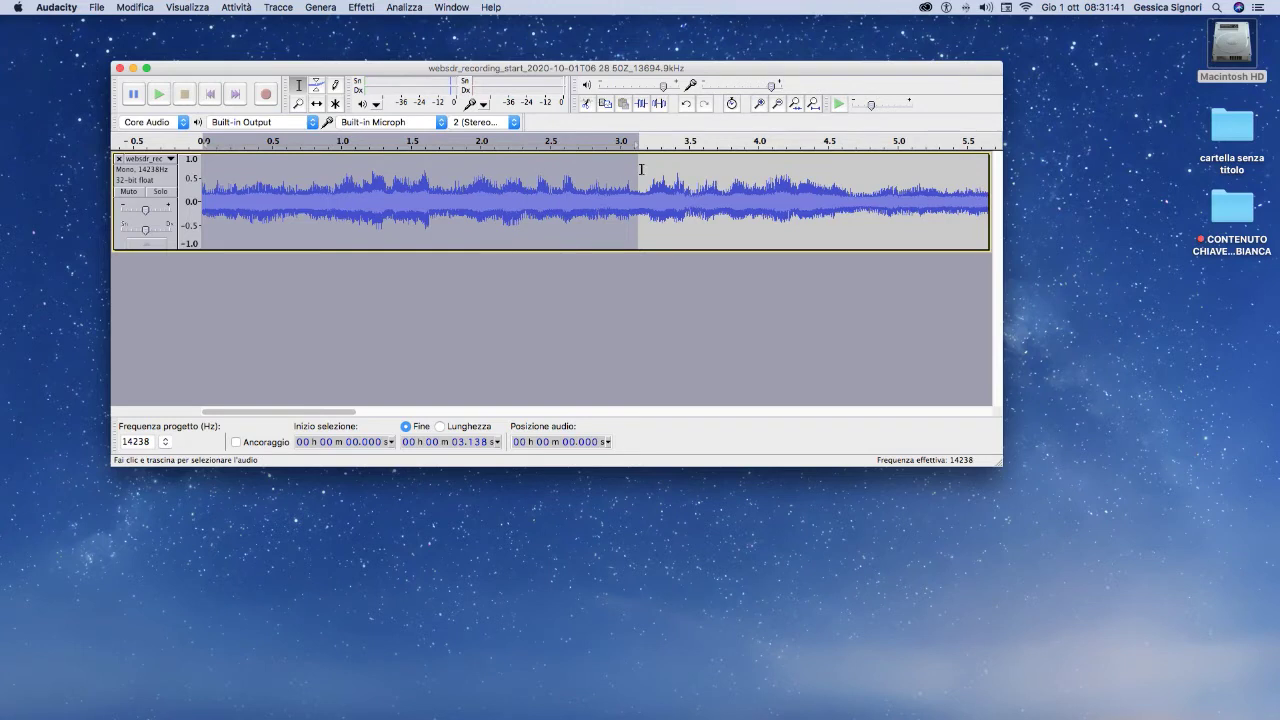
# Shorten the selection to about the first 1.9 seconds and play it twice.
pyautogui.moveTo(631, 172); pyautogui.dragTo(466, 200)
pyautogui.click(159, 95)
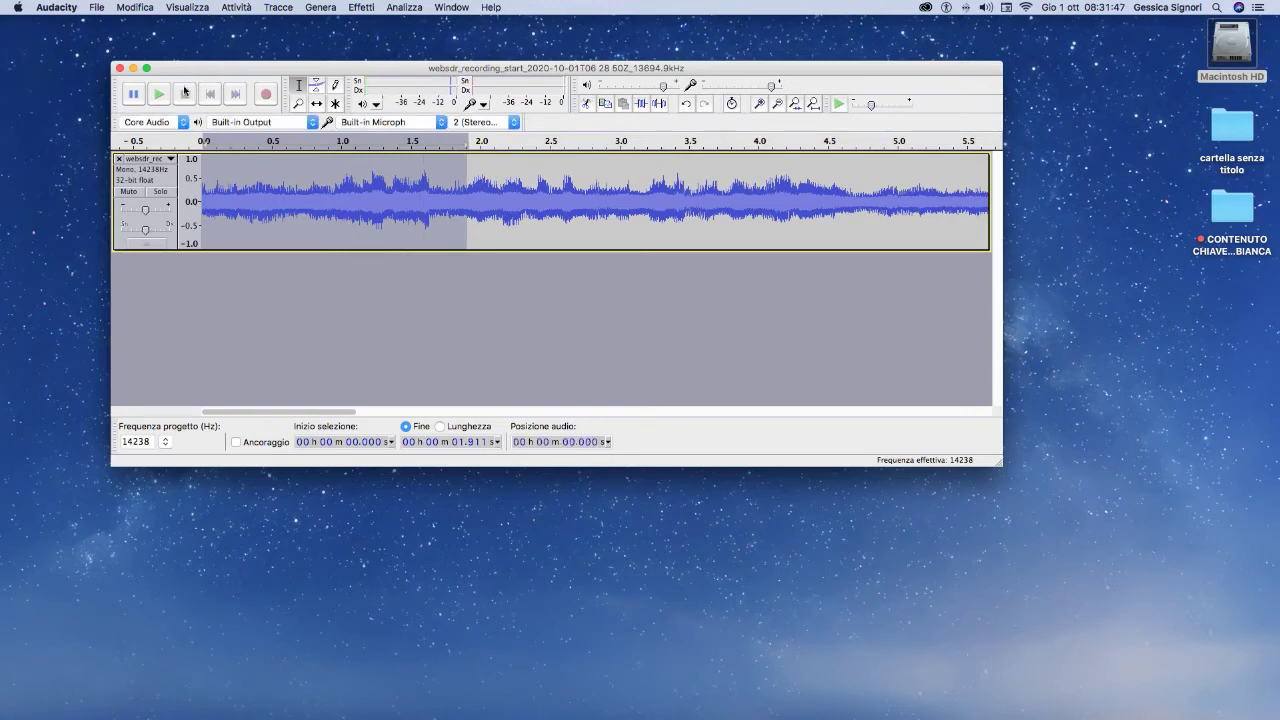
pyautogui.press('space')
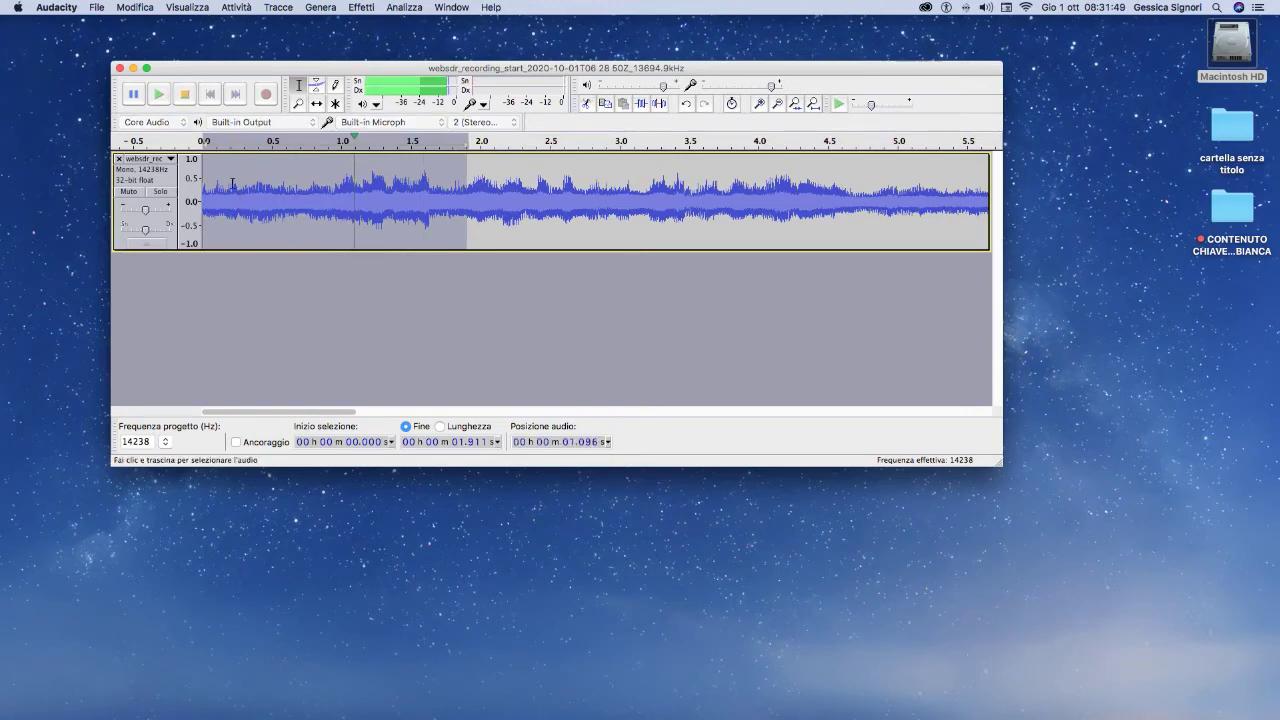
# Repeat the Cambia tempo effect on the selected opening passage and play the result.
pyautogui.click(374, 8)
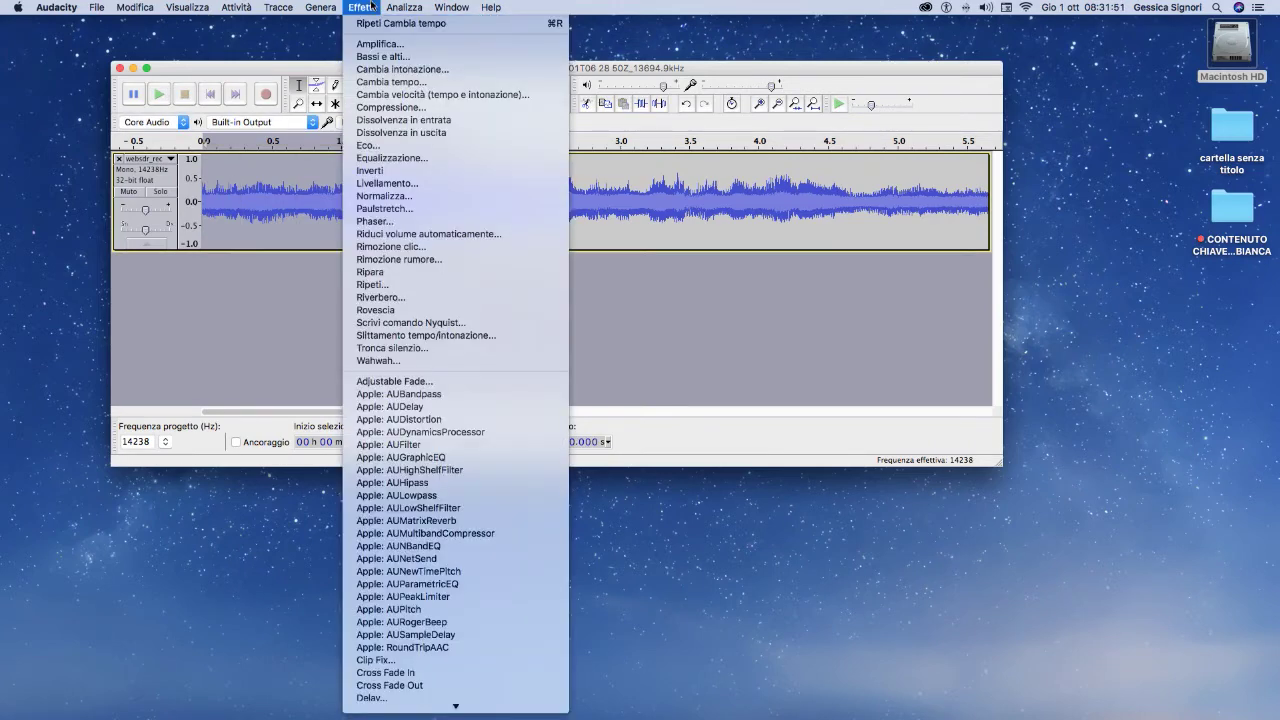
pyautogui.press('Escape')
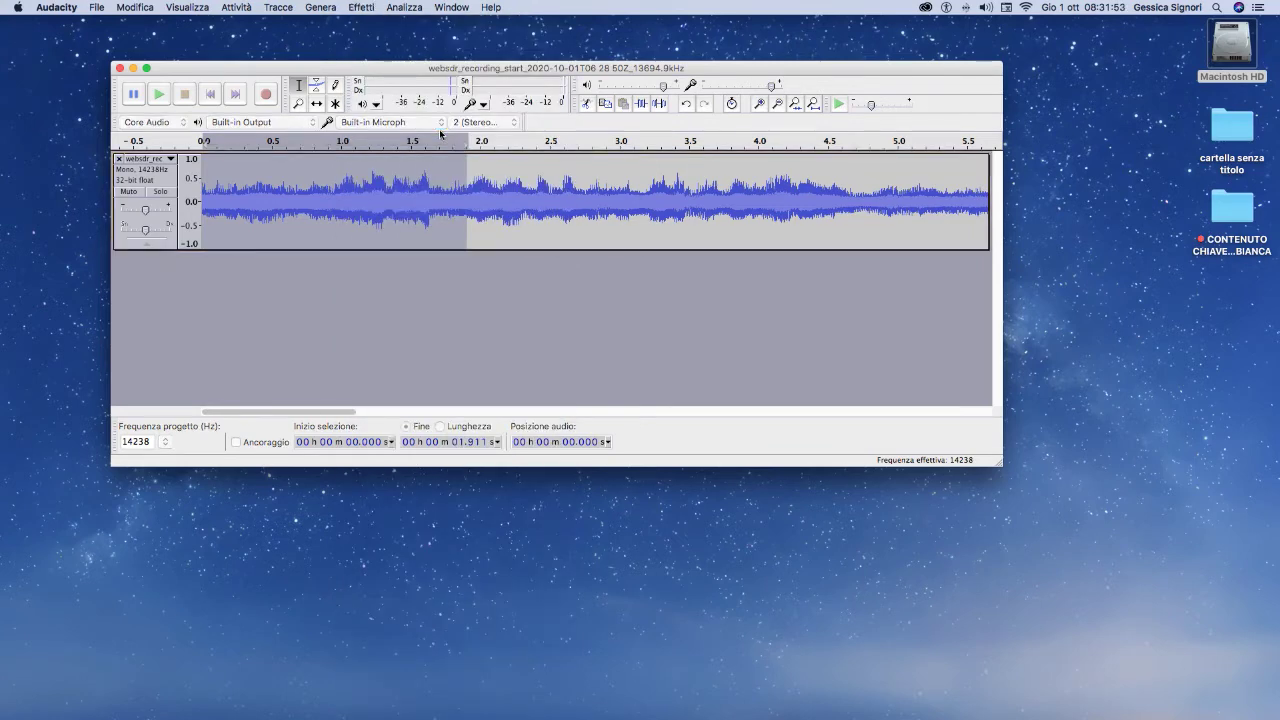
pyautogui.press('super+z')
pyautogui.click(158, 94)
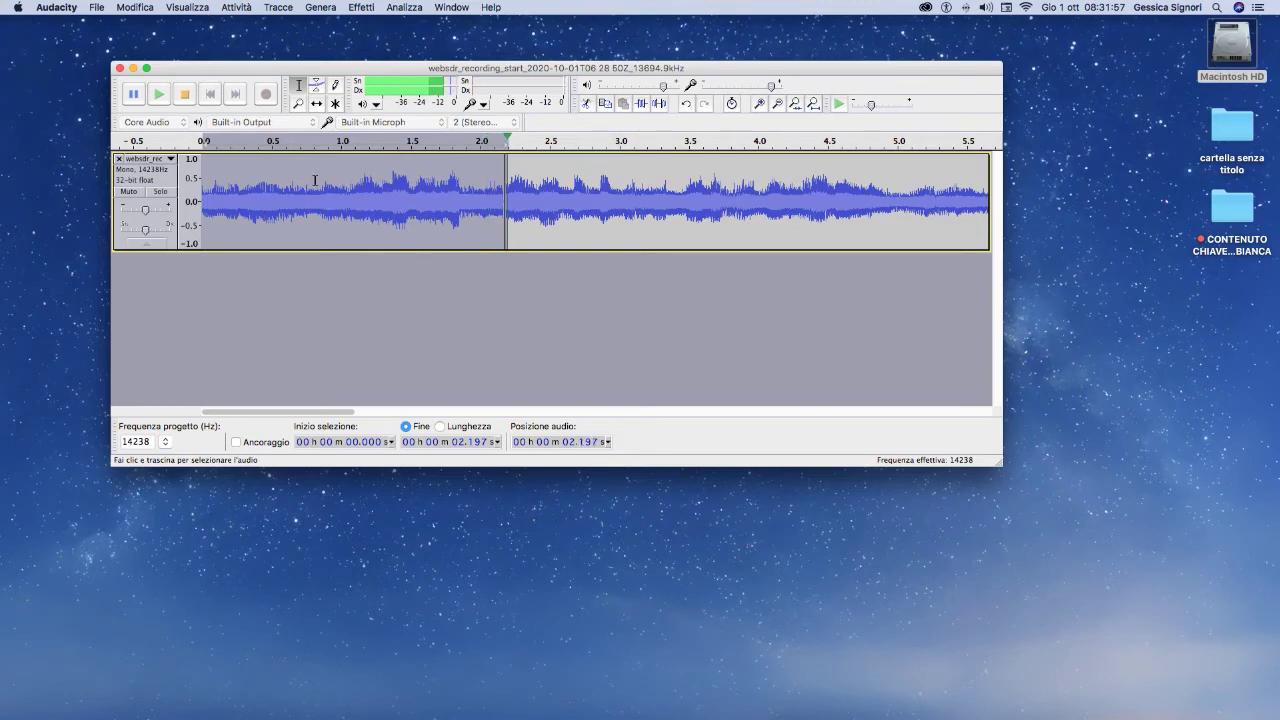
# Build a noise profile from the selected opening passage with Rimozione rumore and apply the noise removal to it.
pyautogui.click(364, 7)
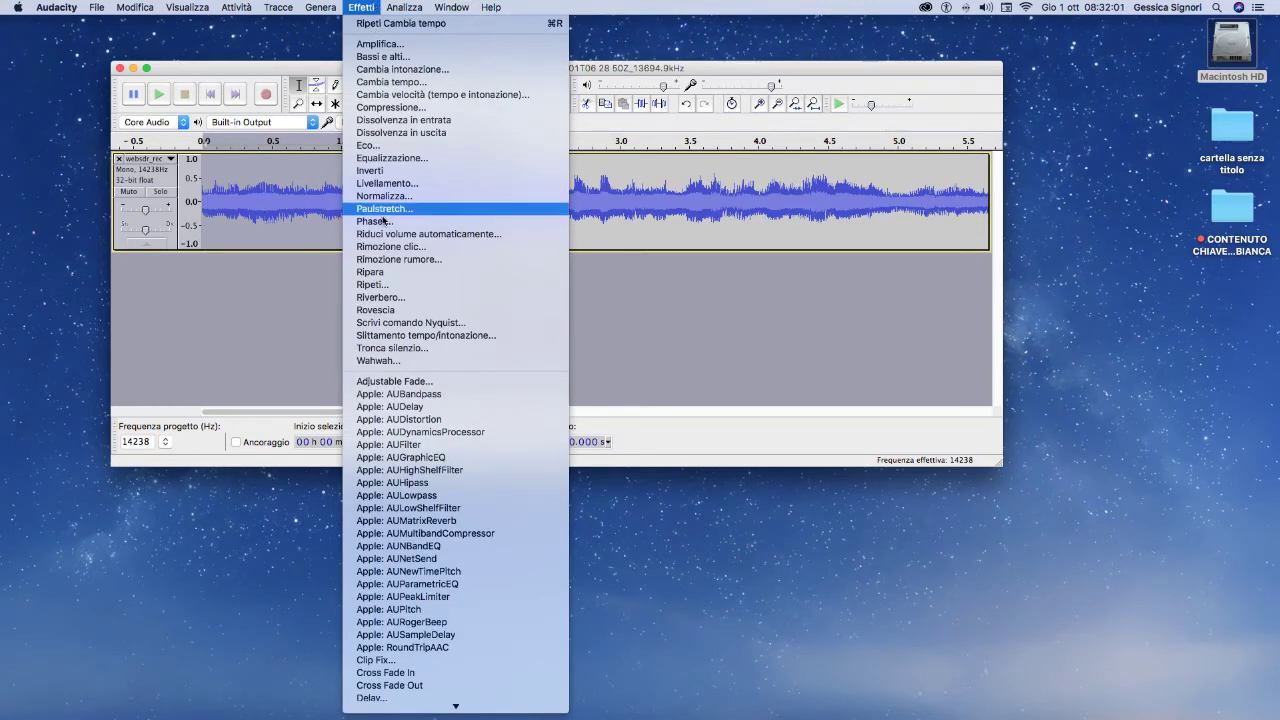
pyautogui.click(390, 260)
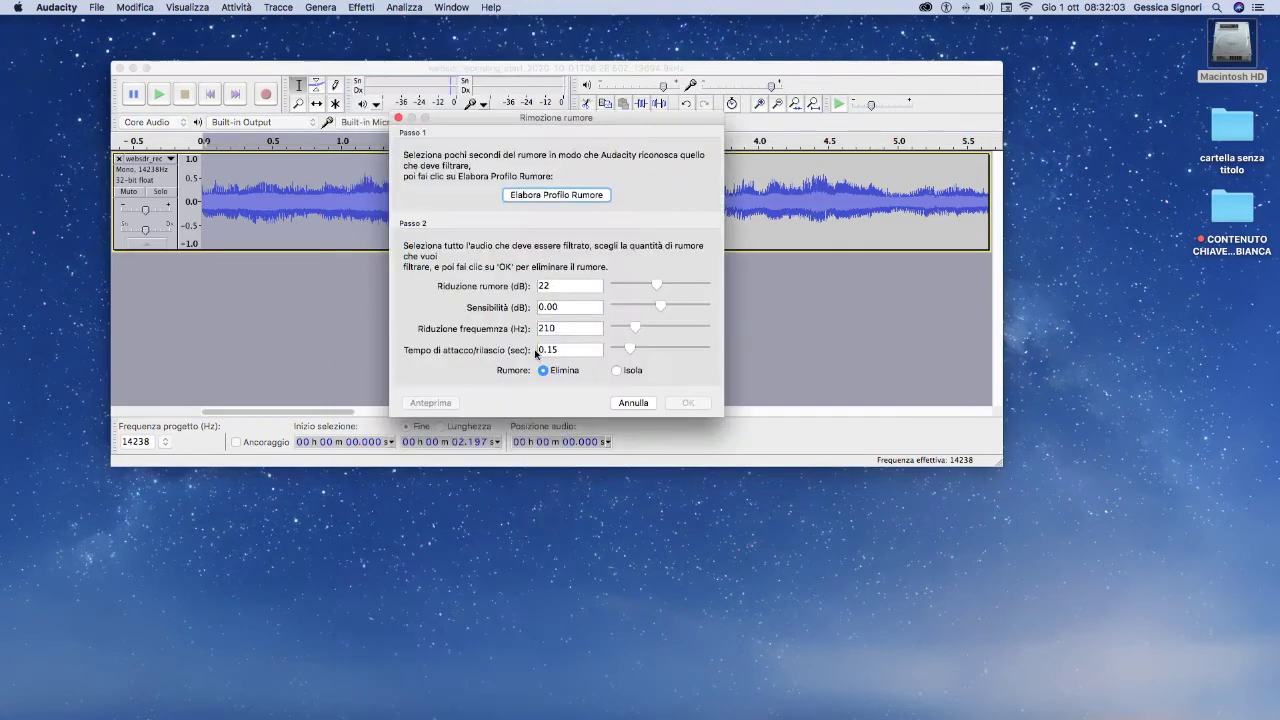
pyautogui.click(549, 195)
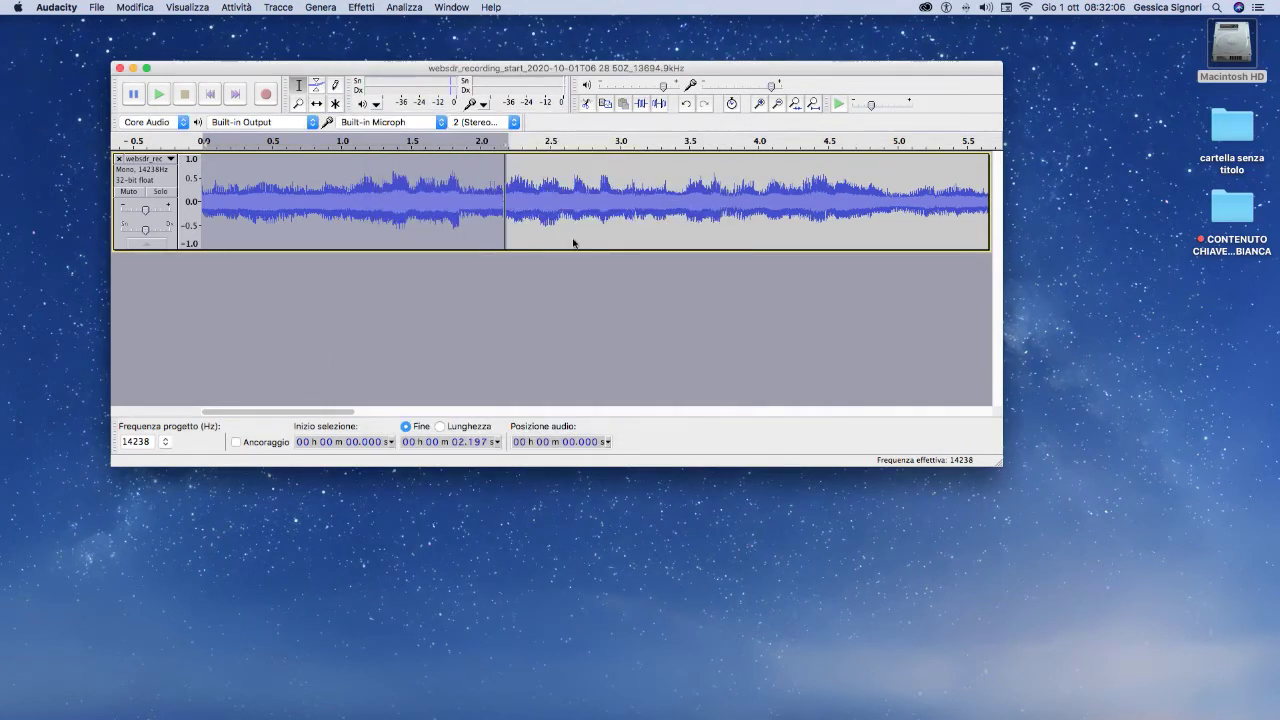
pyautogui.click(360, 8)
pyautogui.click(410, 22)
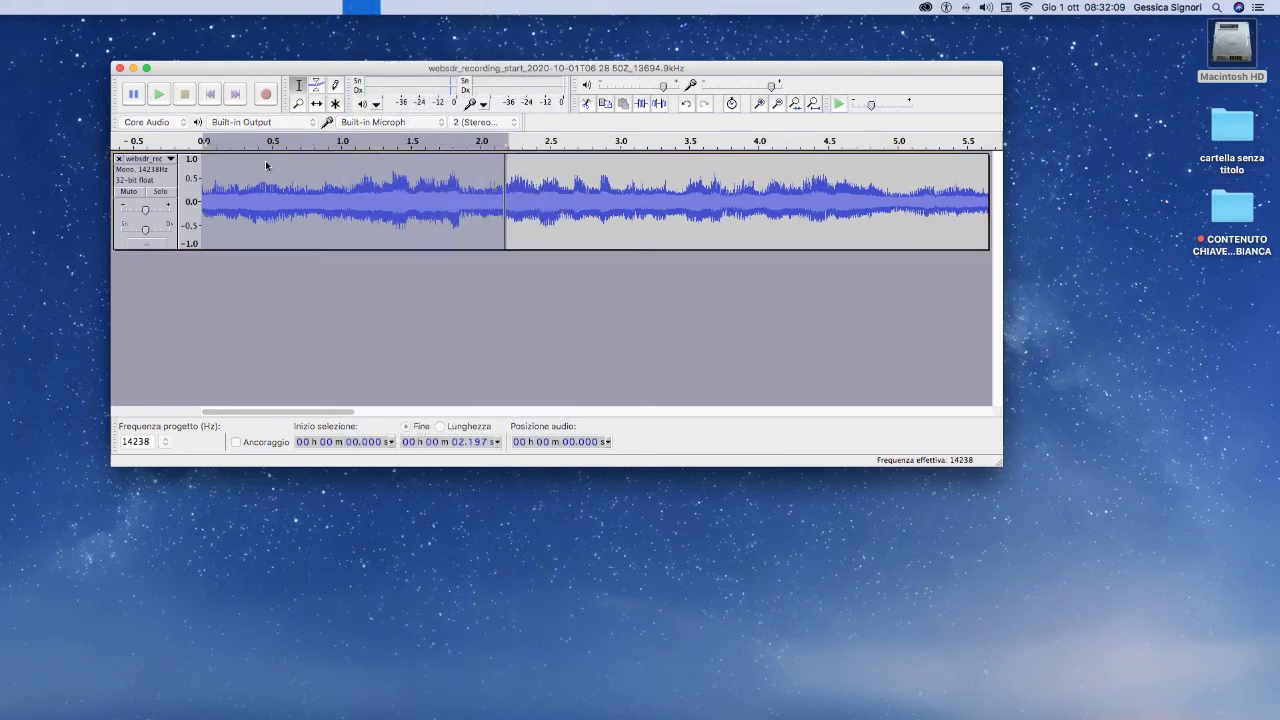
# Boost the noise-reduced opening passage with the Amplifica effect and repeat the effect once more.
pyautogui.click(361, 7)
pyautogui.click(395, 40)
pyautogui.moveTo(603, 249); pyautogui.dragTo(570, 249)
pyautogui.click(618, 313)
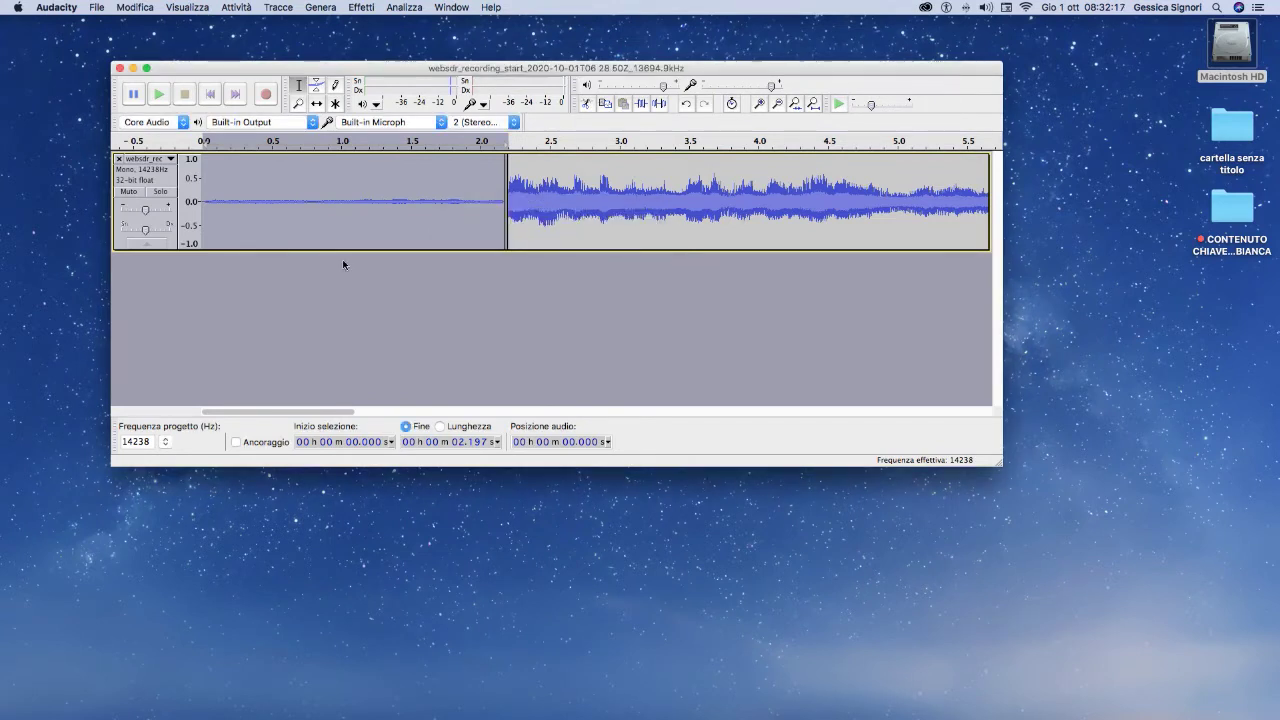
pyautogui.click(158, 94)
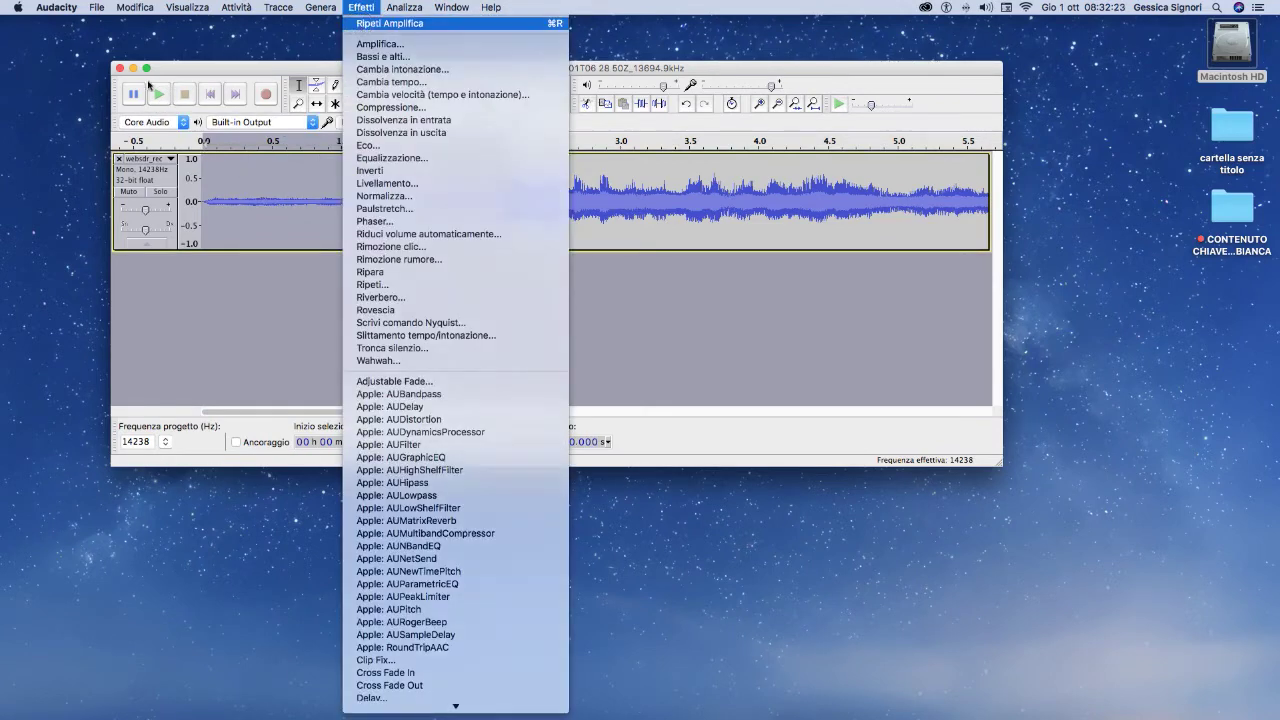
pyautogui.click(359, 24)
# Play the amplified opening passage several times.
pyautogui.click(160, 97)
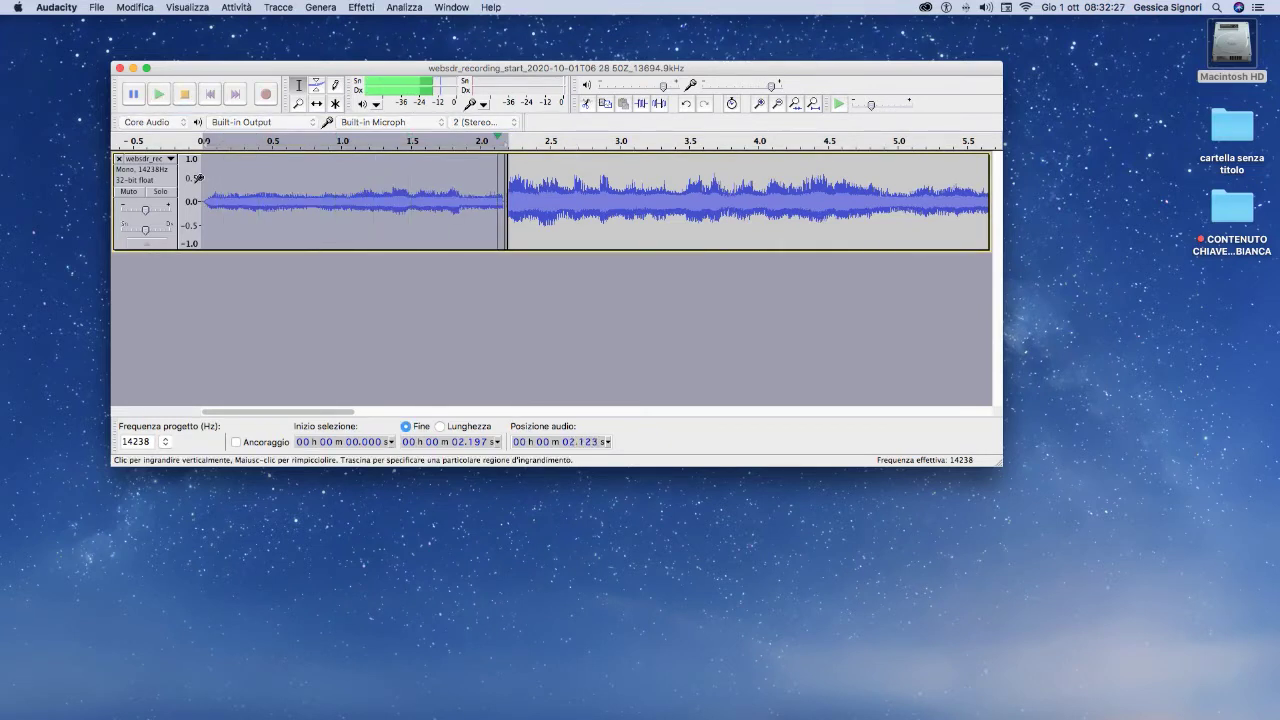
pyautogui.press('space')
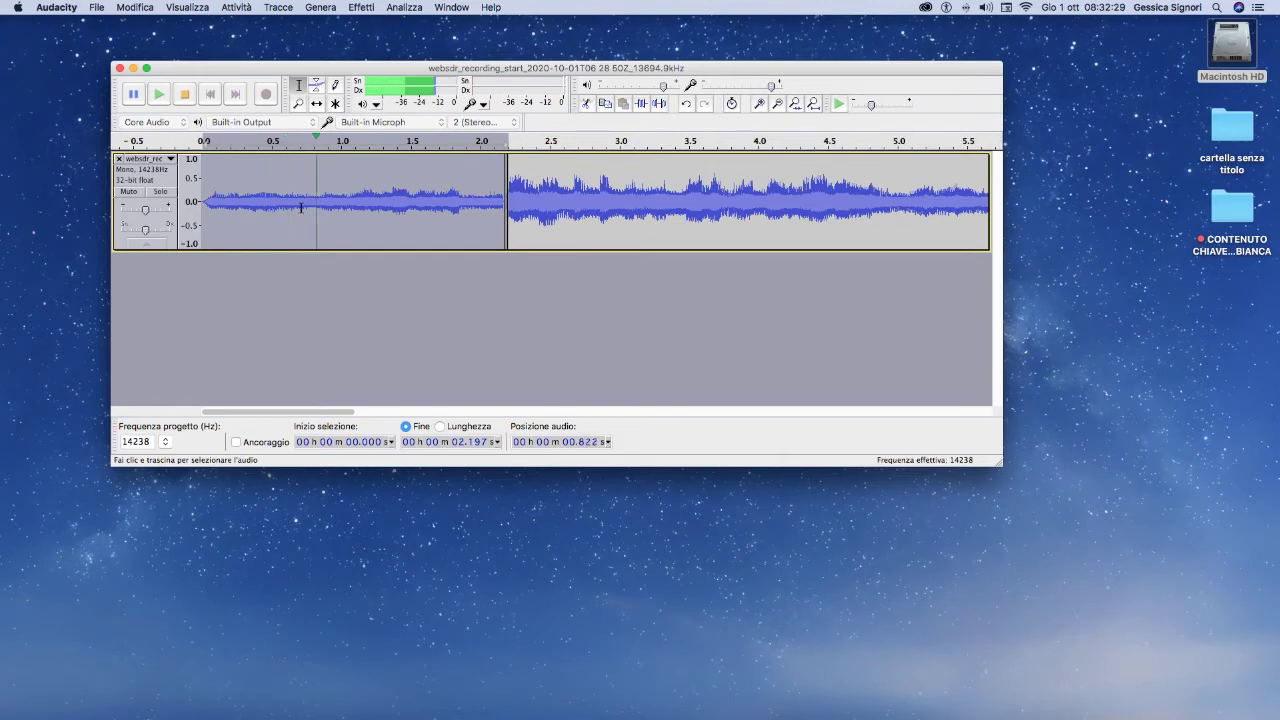
pyautogui.click(156, 95)
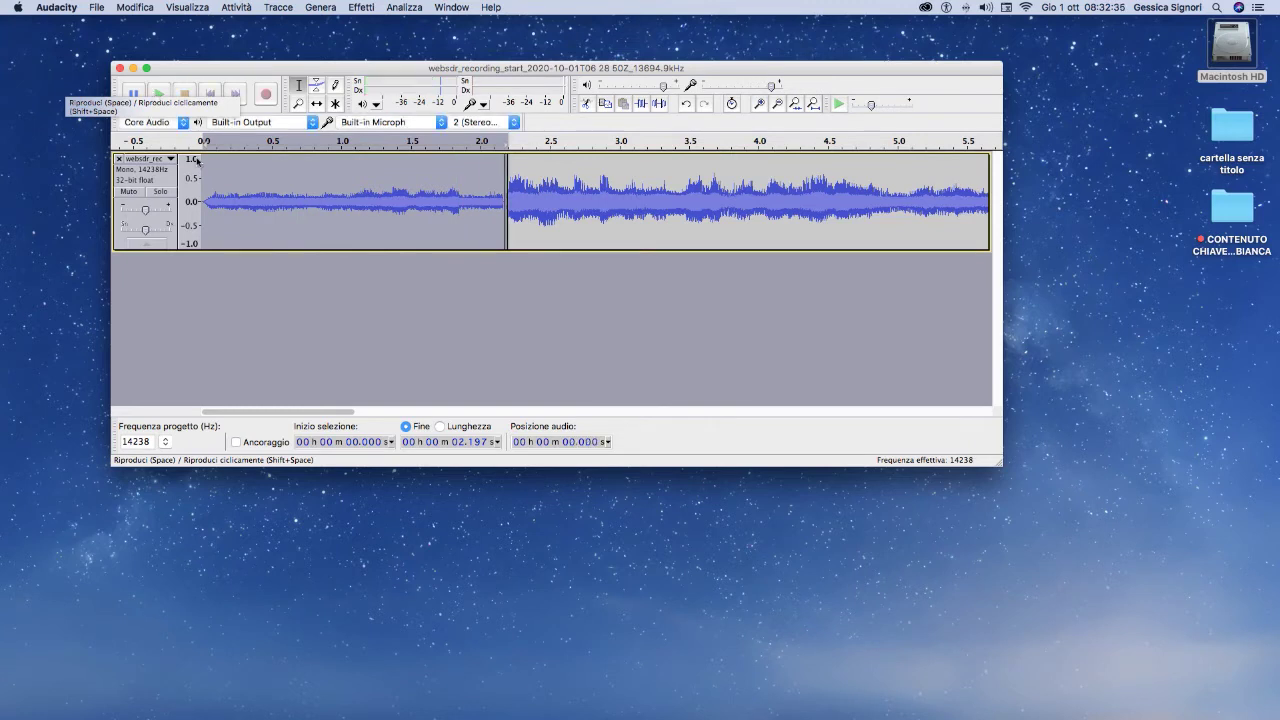
# Select about the first 0.84 seconds and slow that part with Cambia tempo at -13 percent.
pyautogui.moveTo(318, 203); pyautogui.dragTo(201, 225)
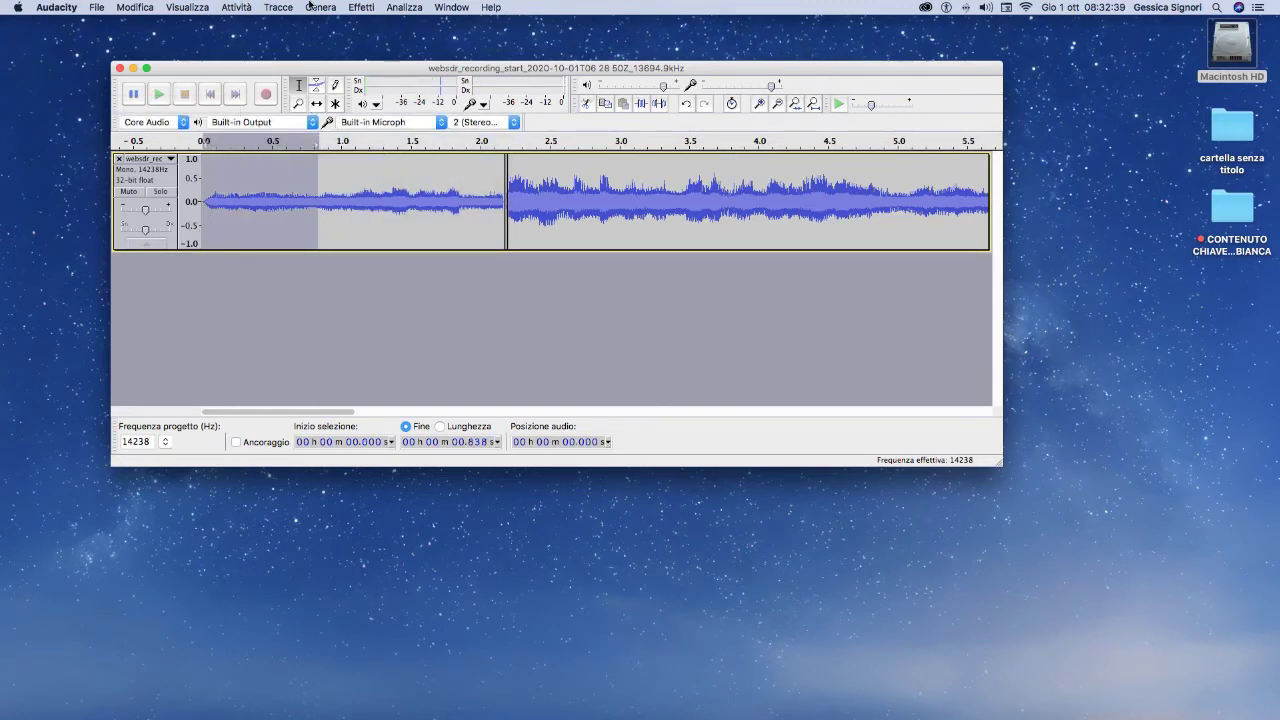
pyautogui.click(362, 8)
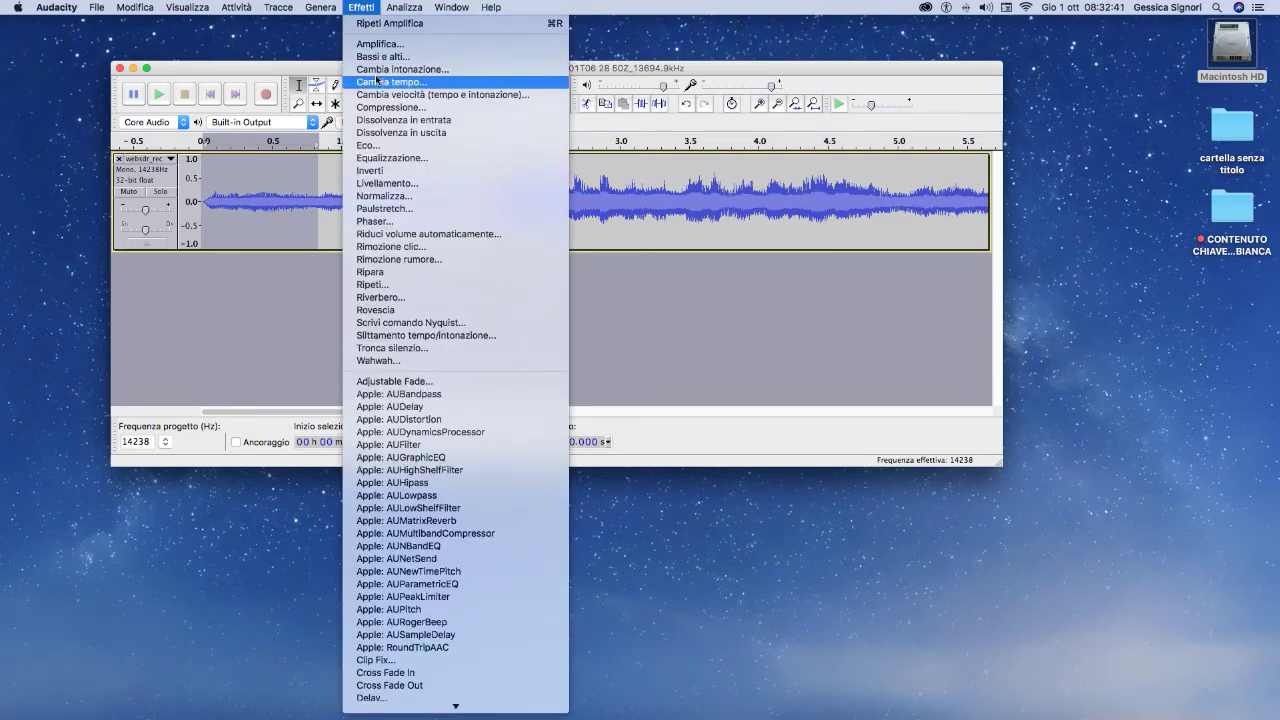
pyautogui.click(489, 267)
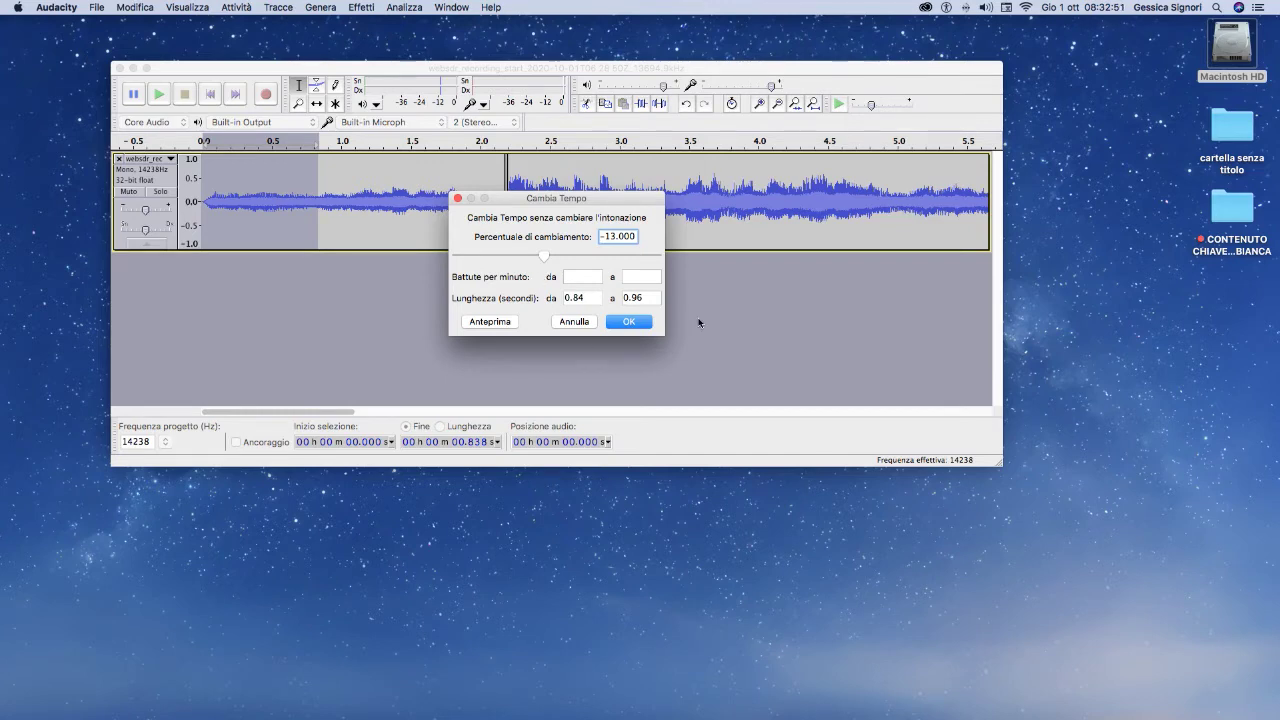
pyautogui.click(638, 323)
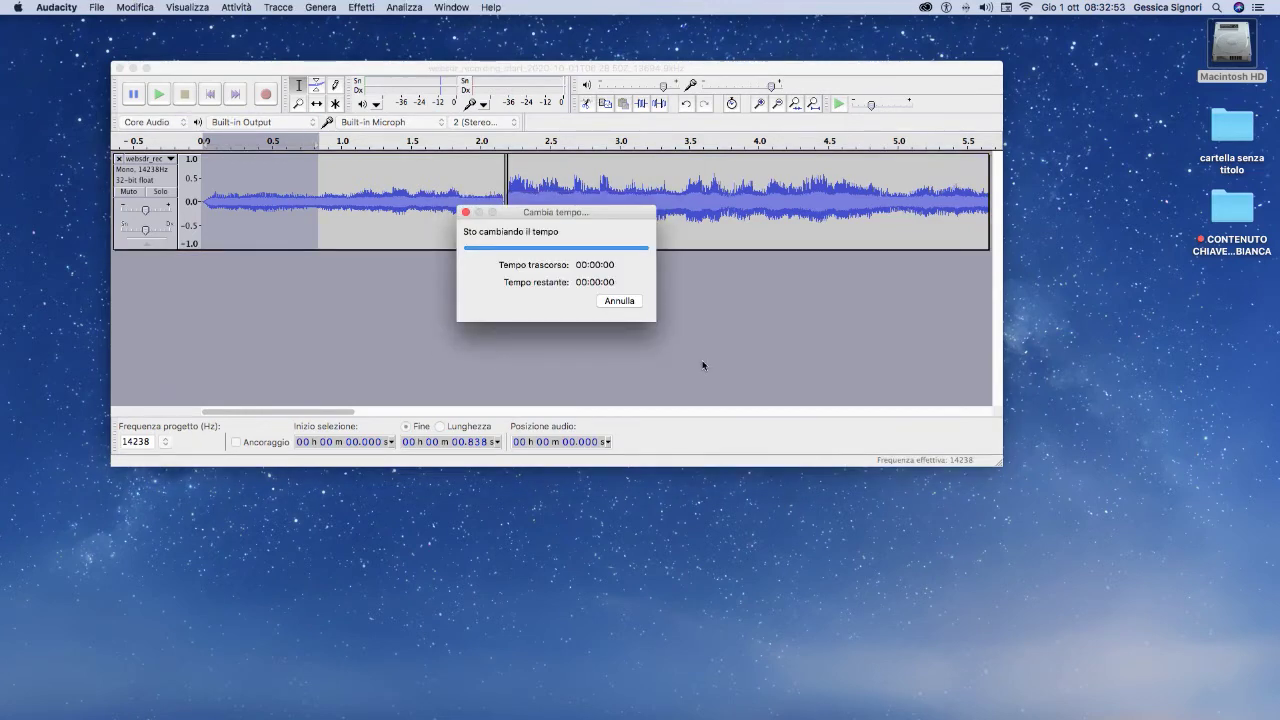
# Select about the first 0.94 seconds of the track and play the slowed part repeatedly.
pyautogui.click(379, 172)
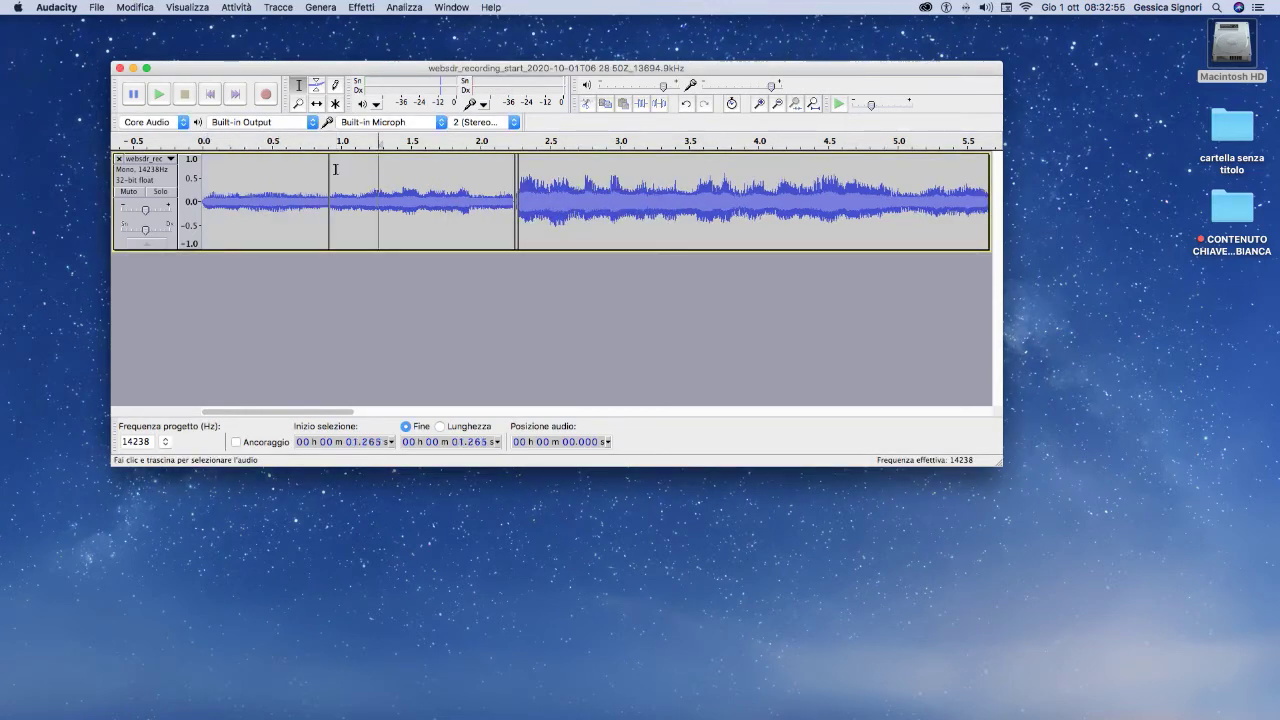
pyautogui.moveTo(335, 195); pyautogui.dragTo(202, 206)
pyautogui.click(166, 96)
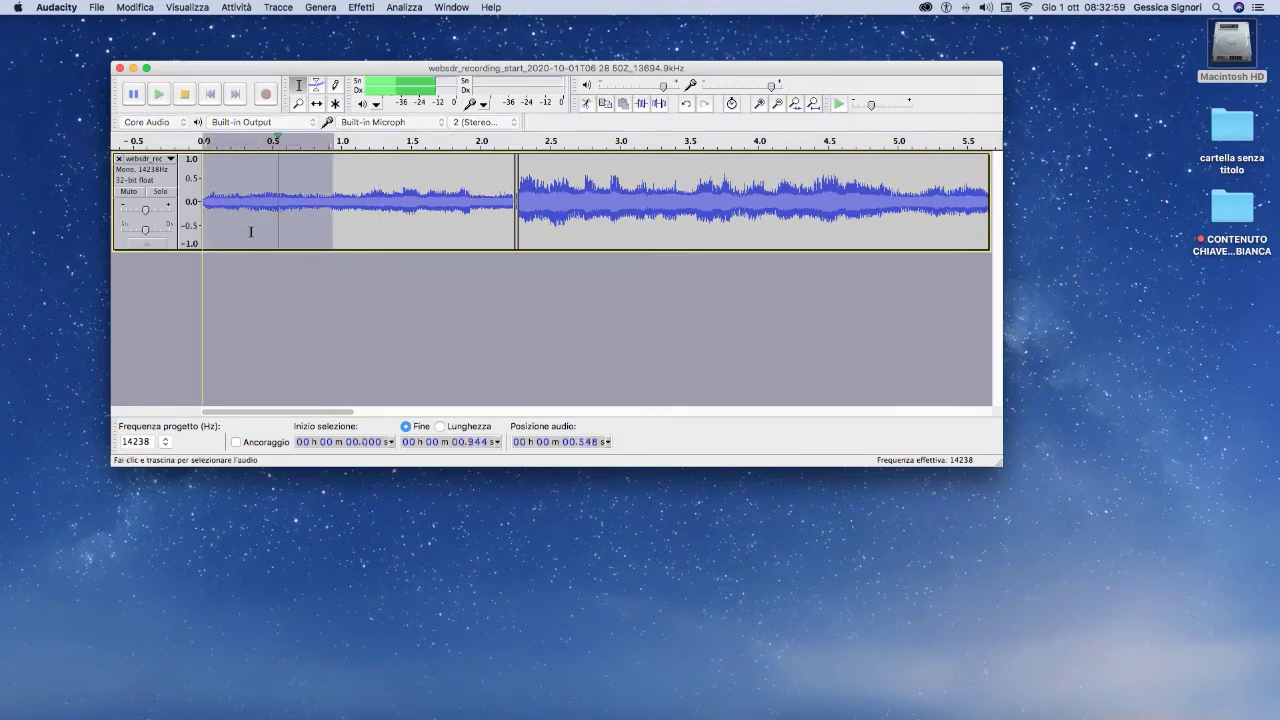
pyautogui.click(161, 96)
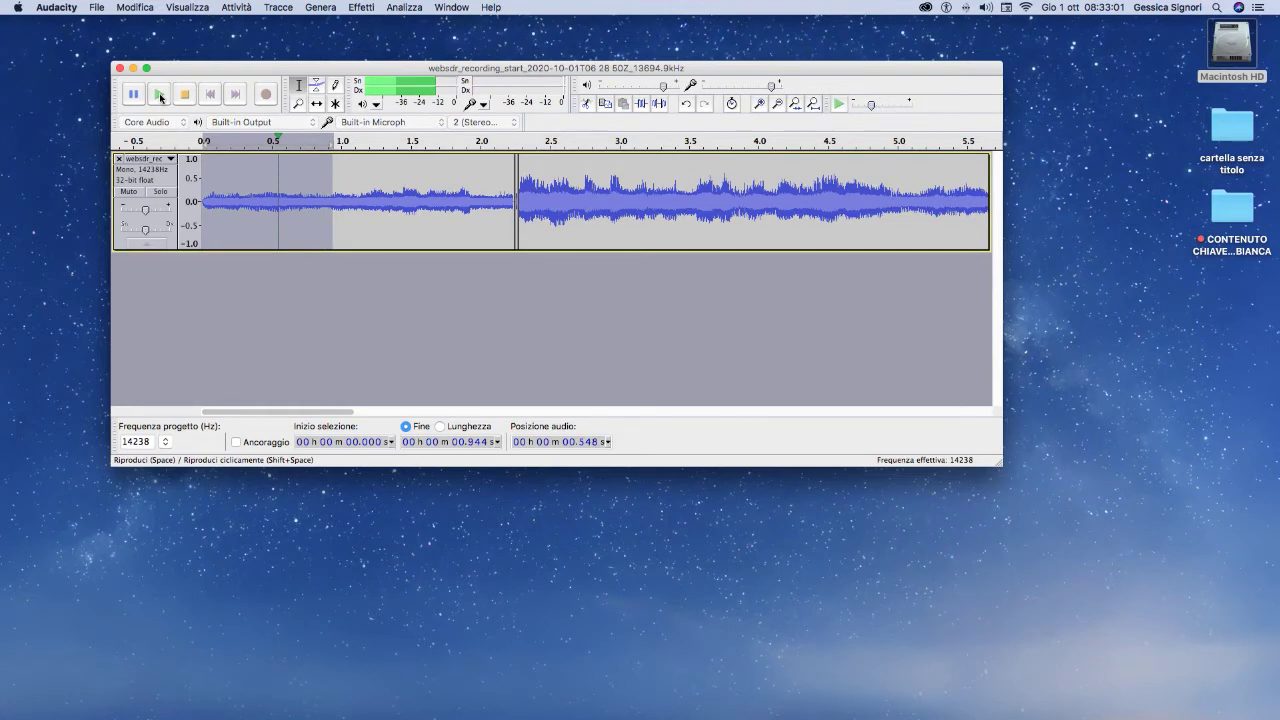
pyautogui.click(160, 96)
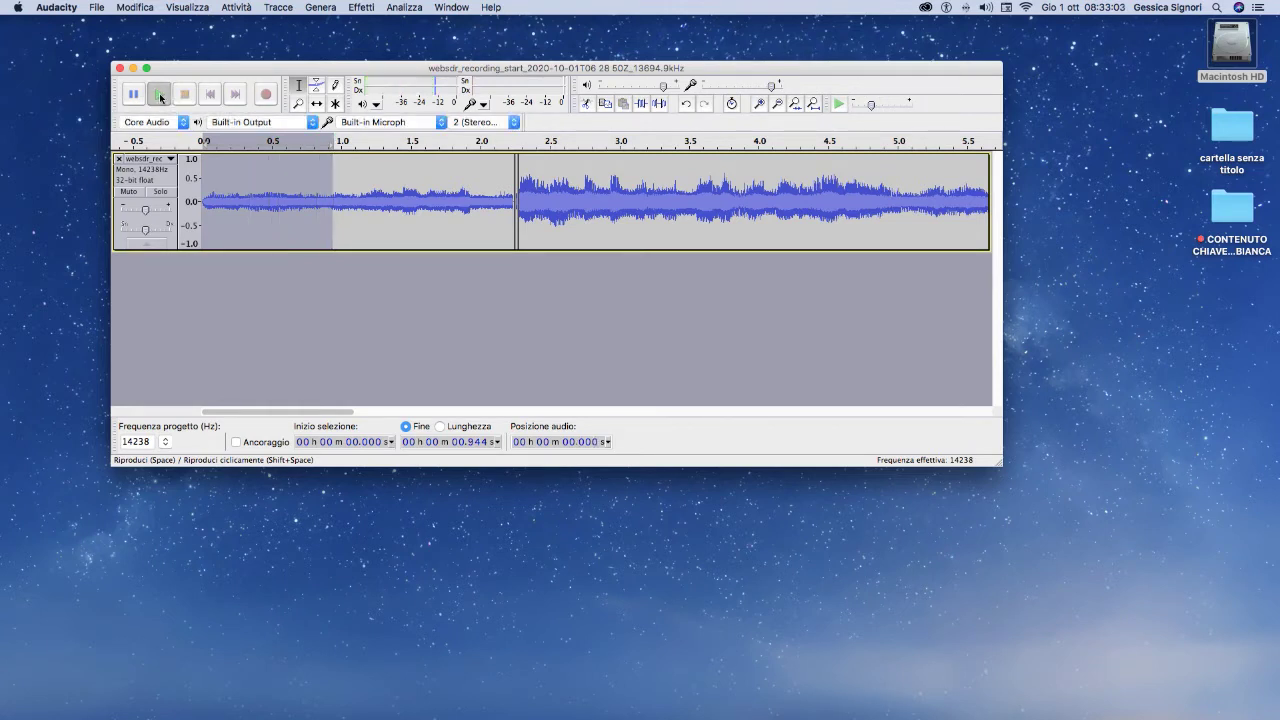
# Extend the selection to about 2.26 seconds, covering the whole quieter passage, and play it repeatedly.
pyautogui.moveTo(331, 176); pyautogui.dragTo(509, 192)
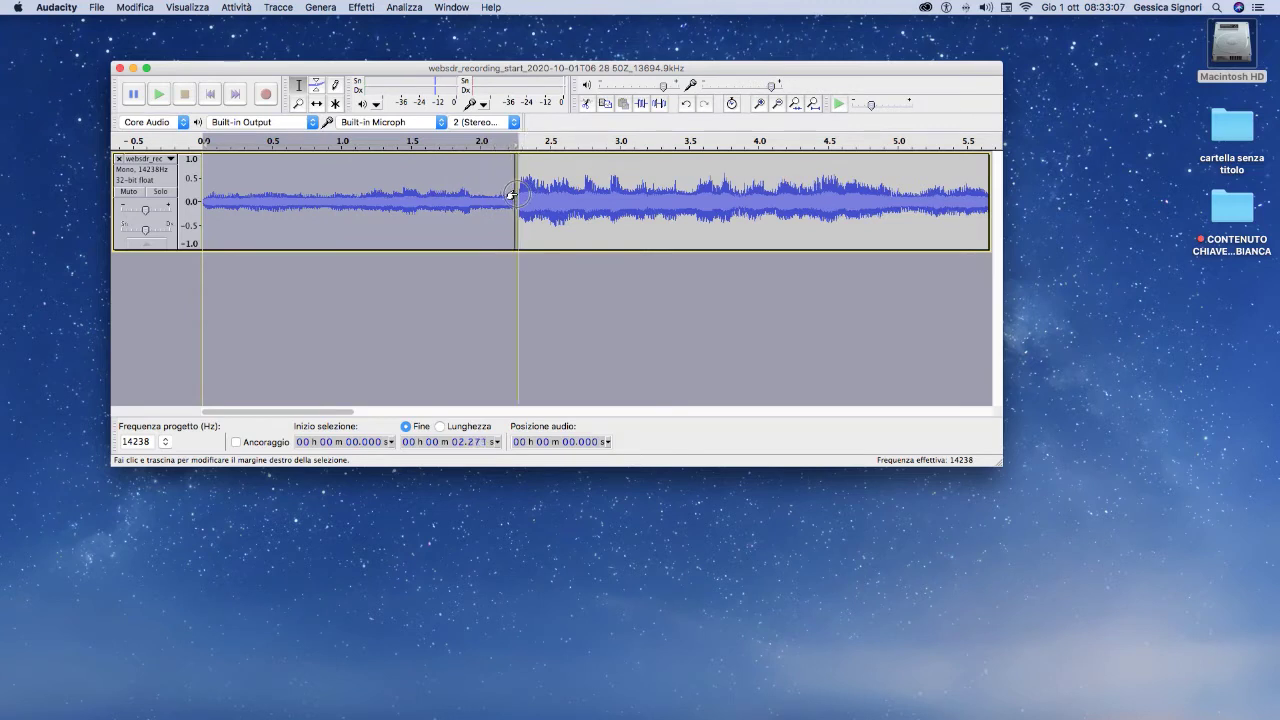
pyautogui.click(166, 95)
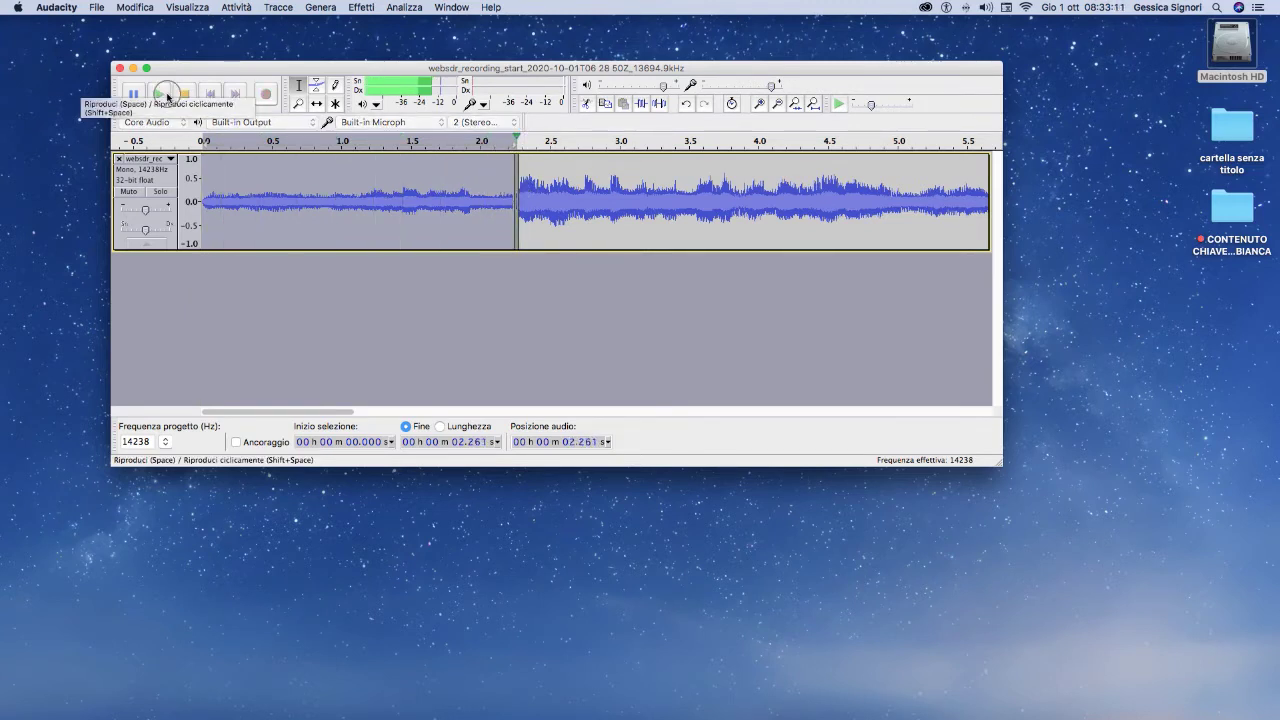
pyautogui.click(166, 95)
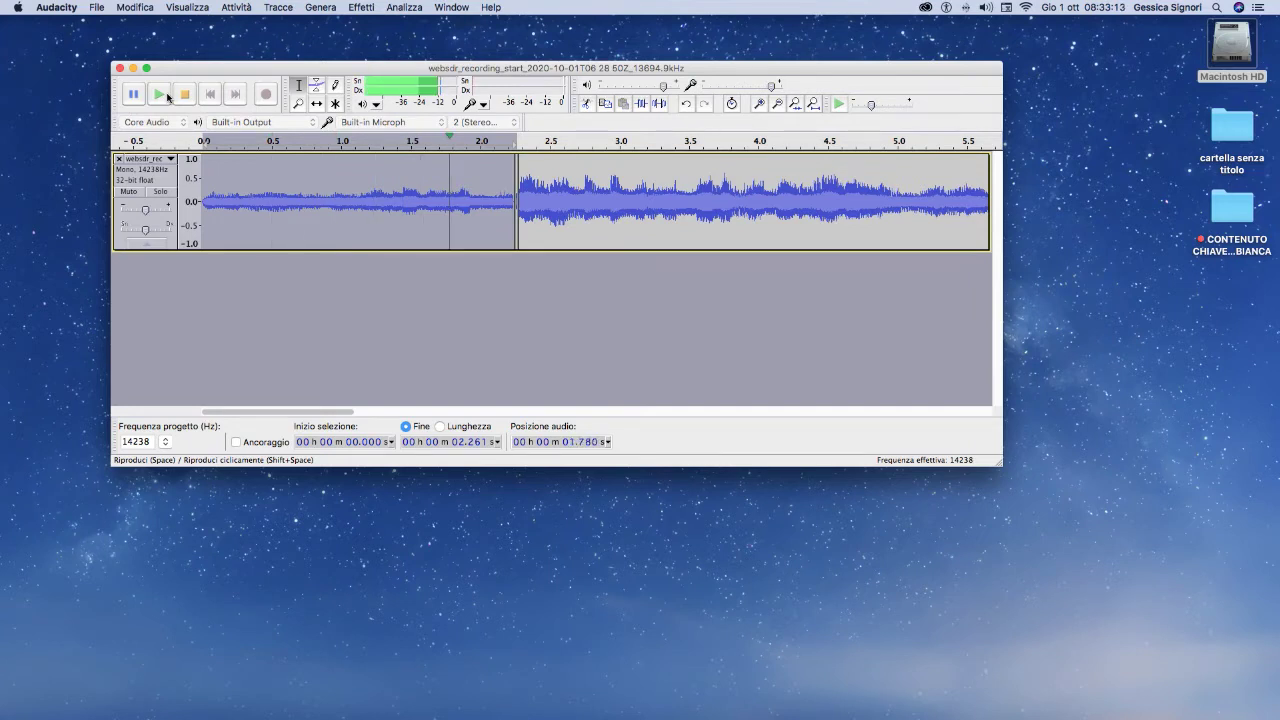
pyautogui.click(167, 96)
pyautogui.click(167, 96)
# Play about the first 0.85 seconds, then extend the selection to about 0.91 seconds and play it again.
pyautogui.moveTo(306, 200); pyautogui.dragTo(202, 200)
pyautogui.press('space')
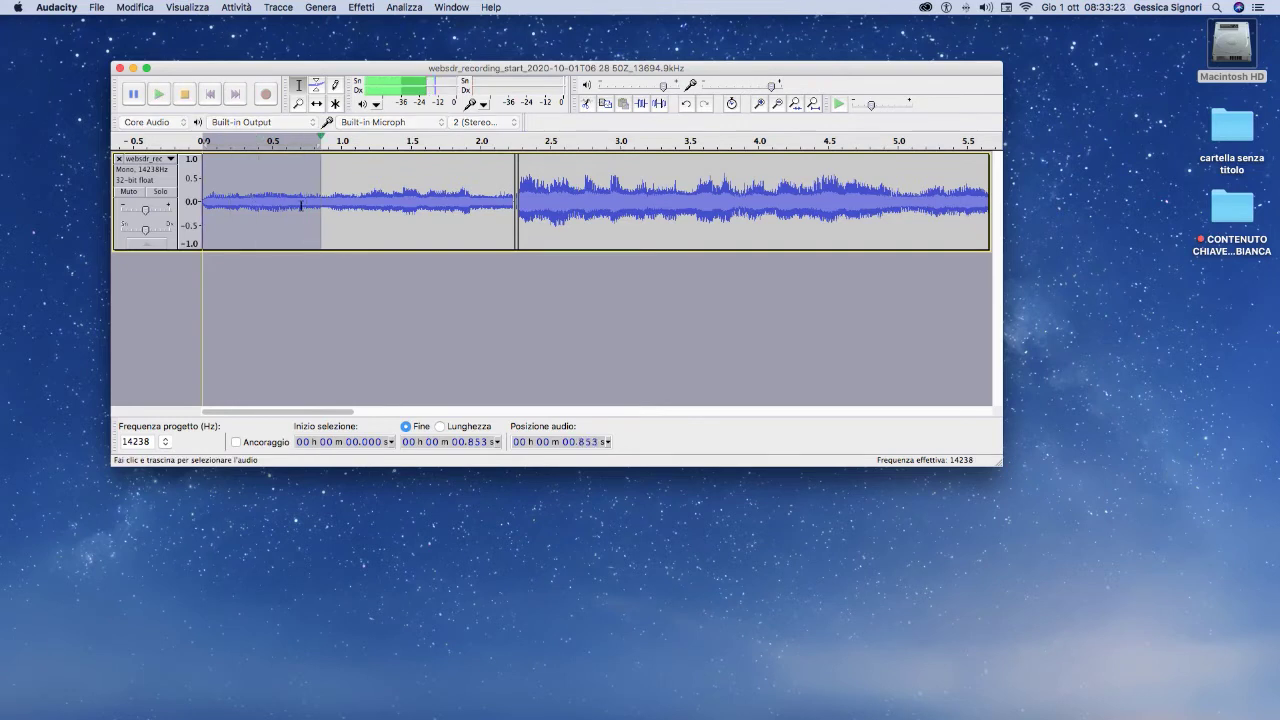
pyautogui.moveTo(320, 179); pyautogui.dragTo(327, 179)
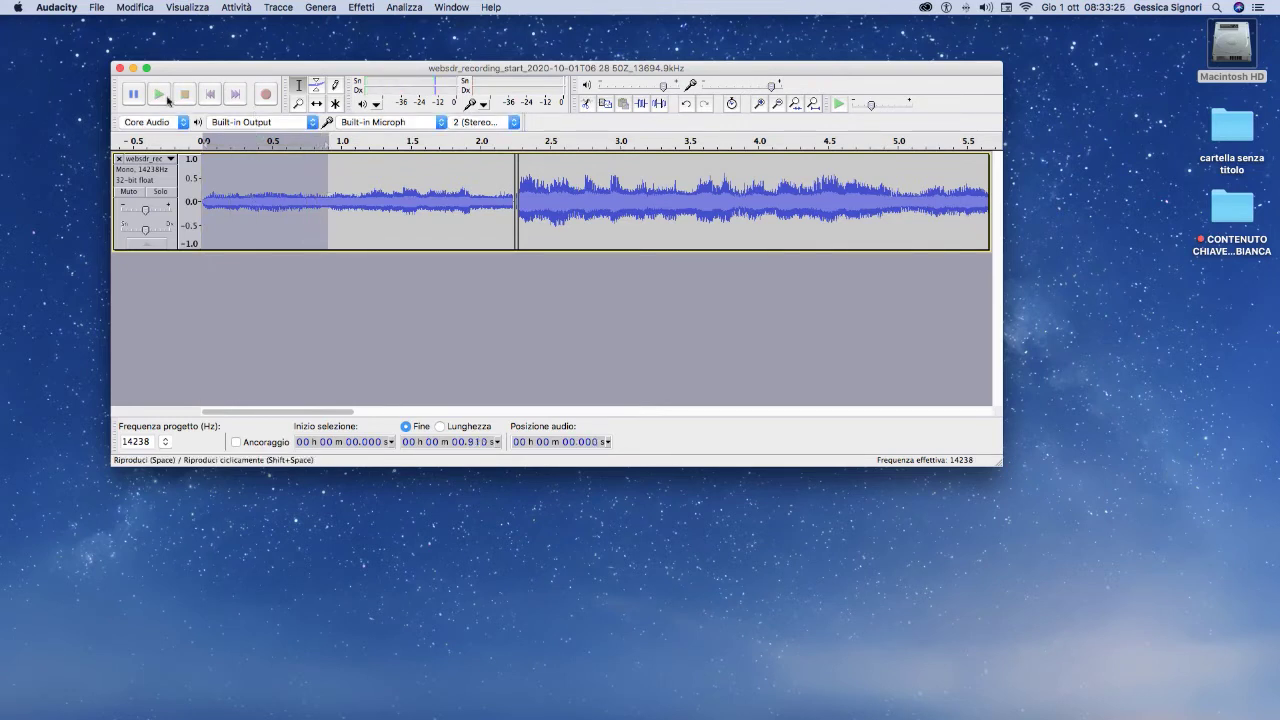
pyautogui.press('space')
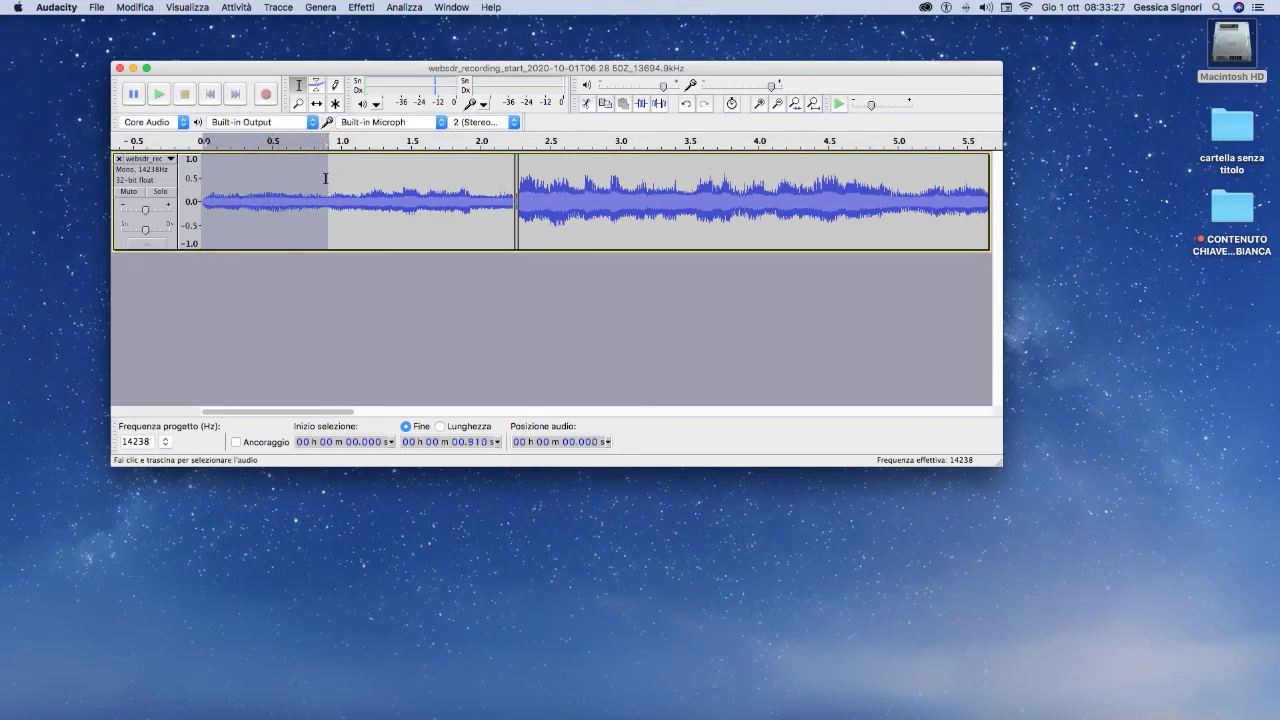
# Extend the selection to about 2.25 seconds, up to the clip boundary, and play that passage several times.
pyautogui.keyDown('shift'); pyautogui.click(483, 198); pyautogui.keyUp('shift')
pyautogui.moveTo(483, 198); pyautogui.dragTo(515, 198)
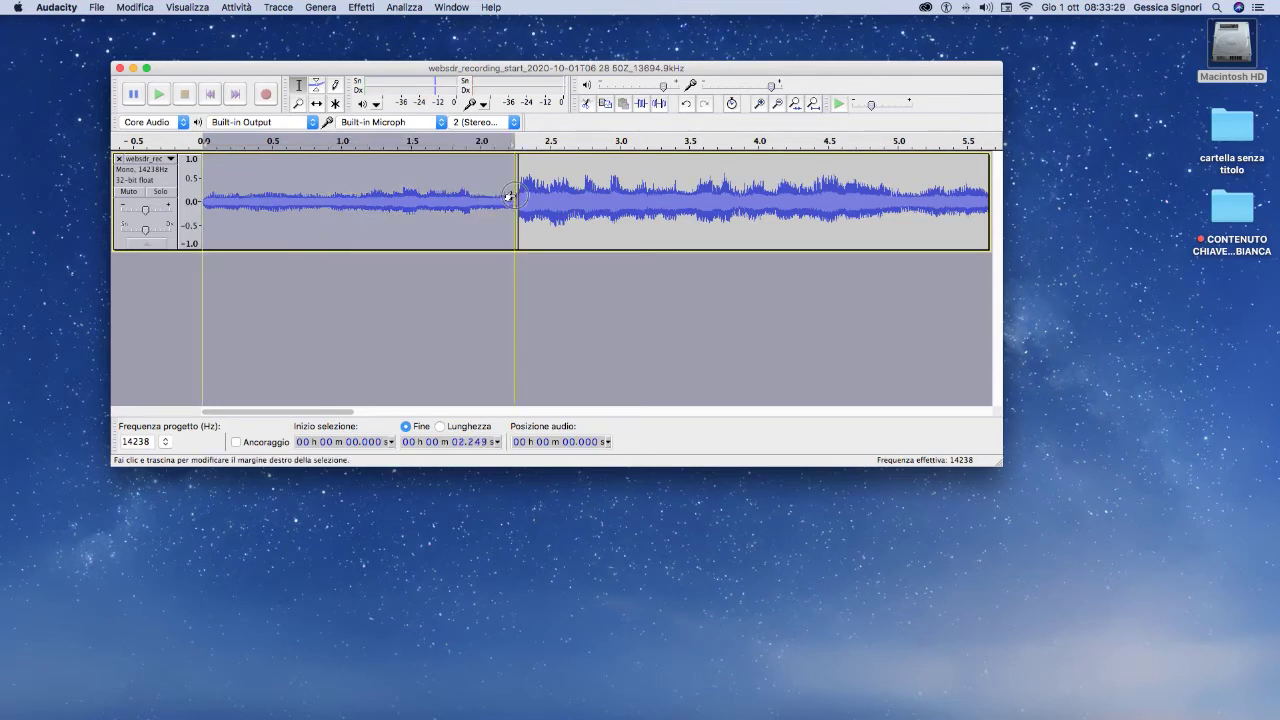
pyautogui.press('space')
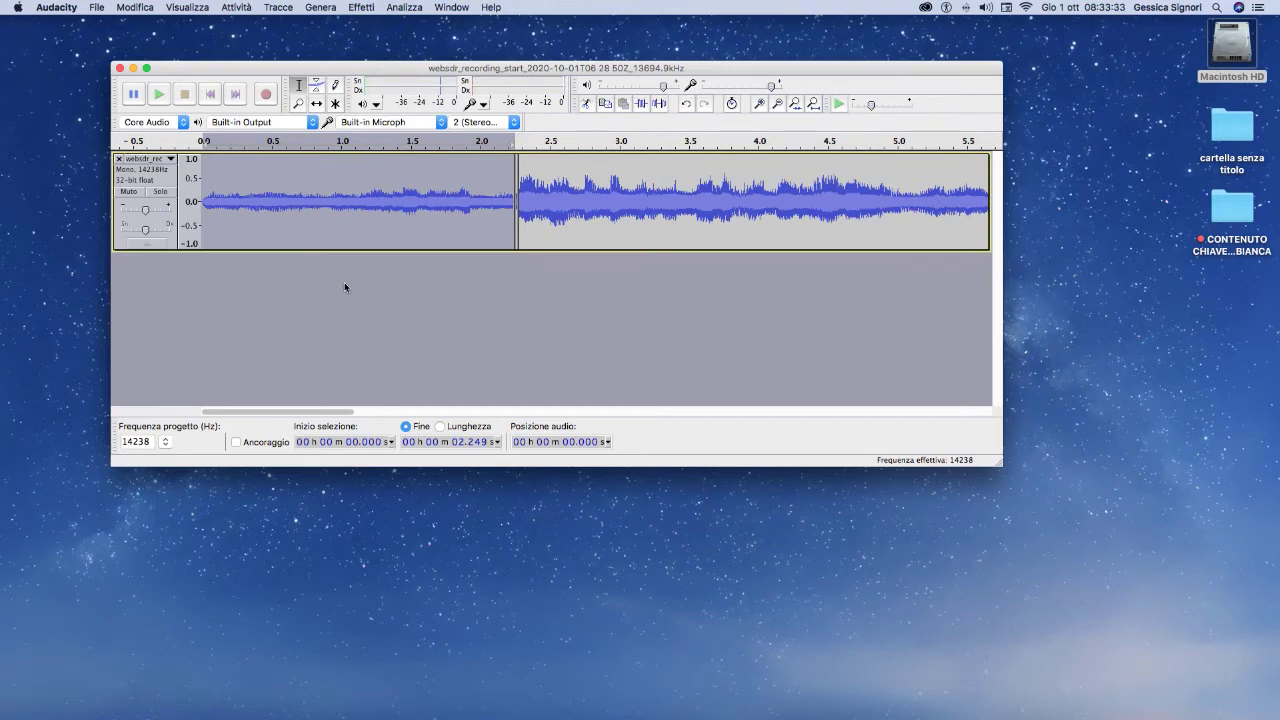
pyautogui.press('space')
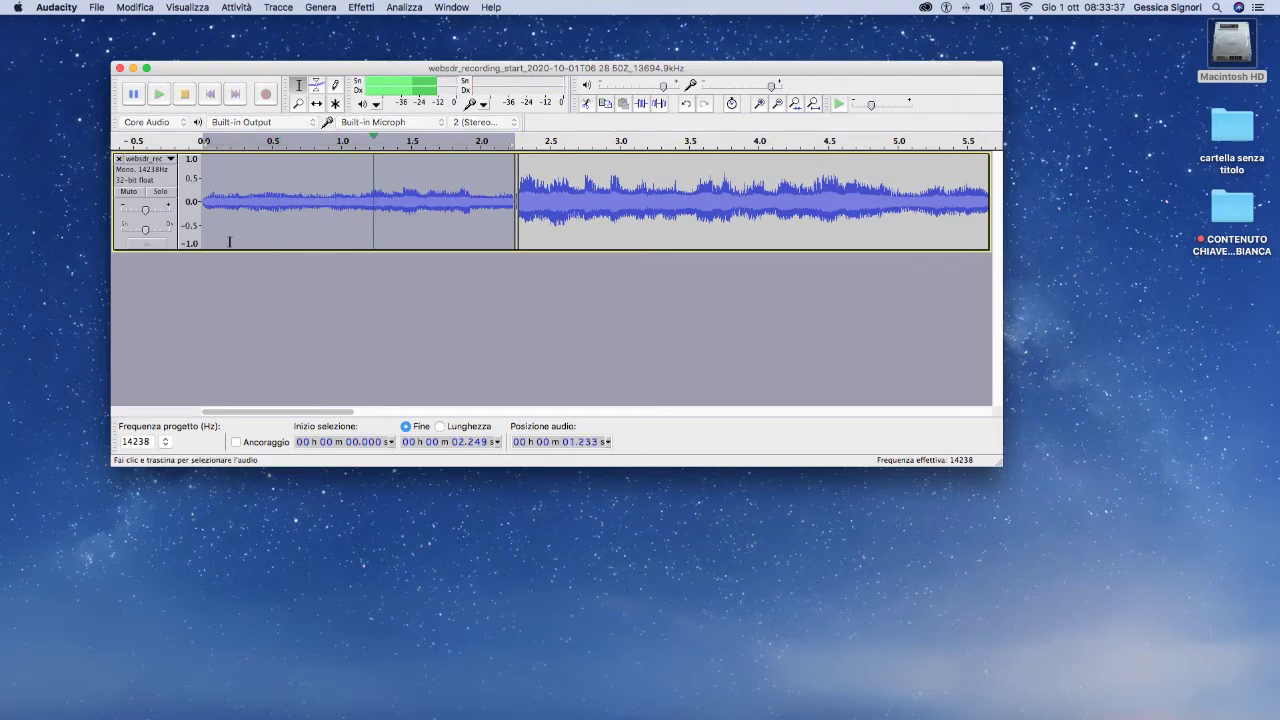
pyautogui.press('space')
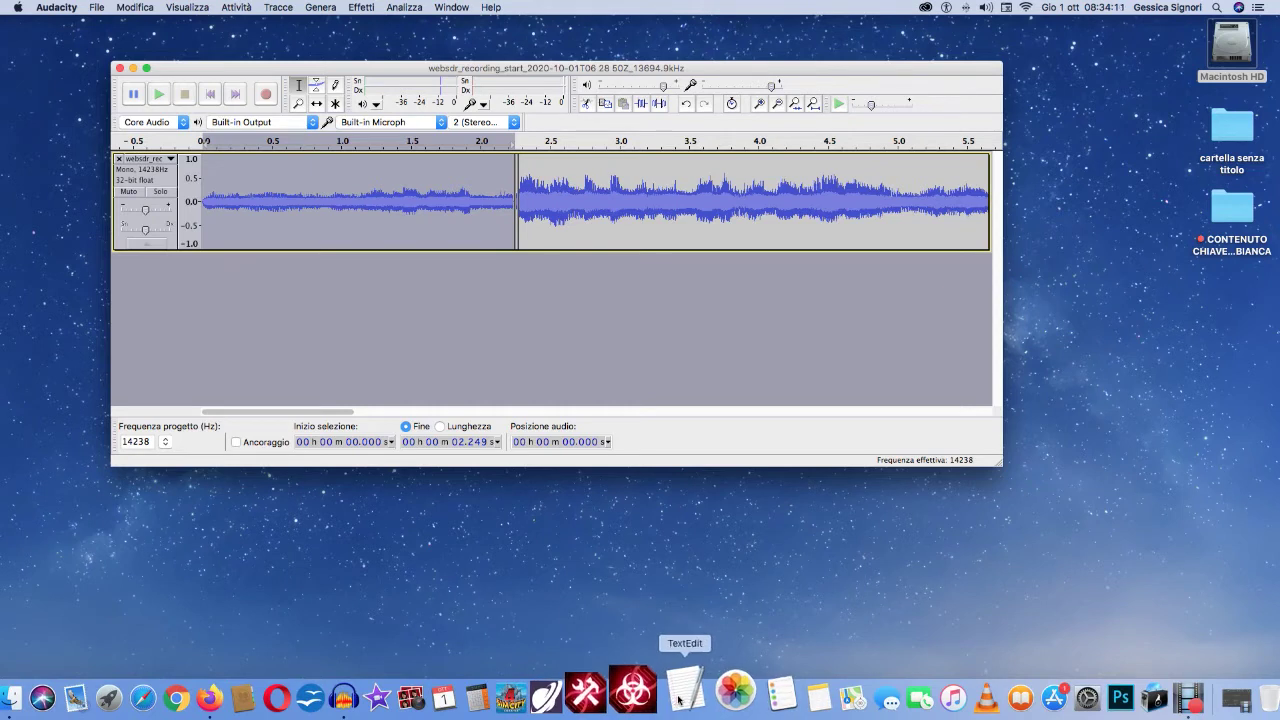
pyautogui.click(678, 698)
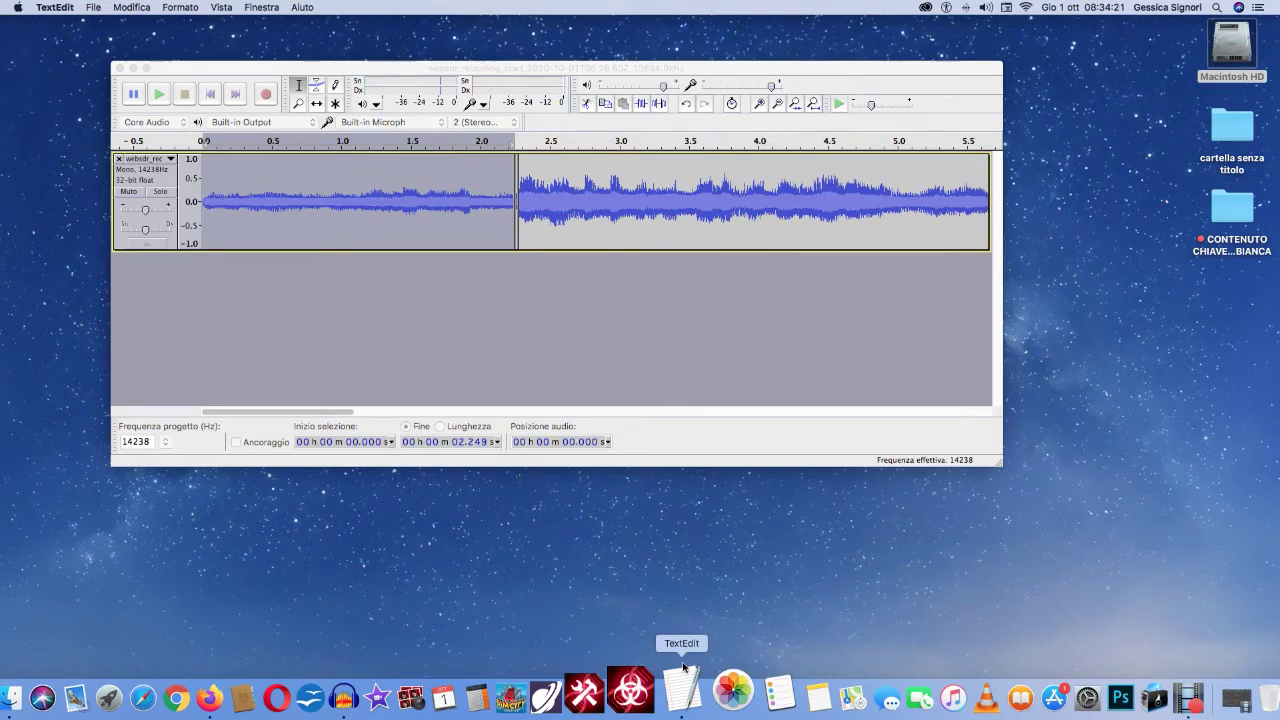
pyautogui.moveTo(455, 62); pyautogui.dragTo(1186, 28)
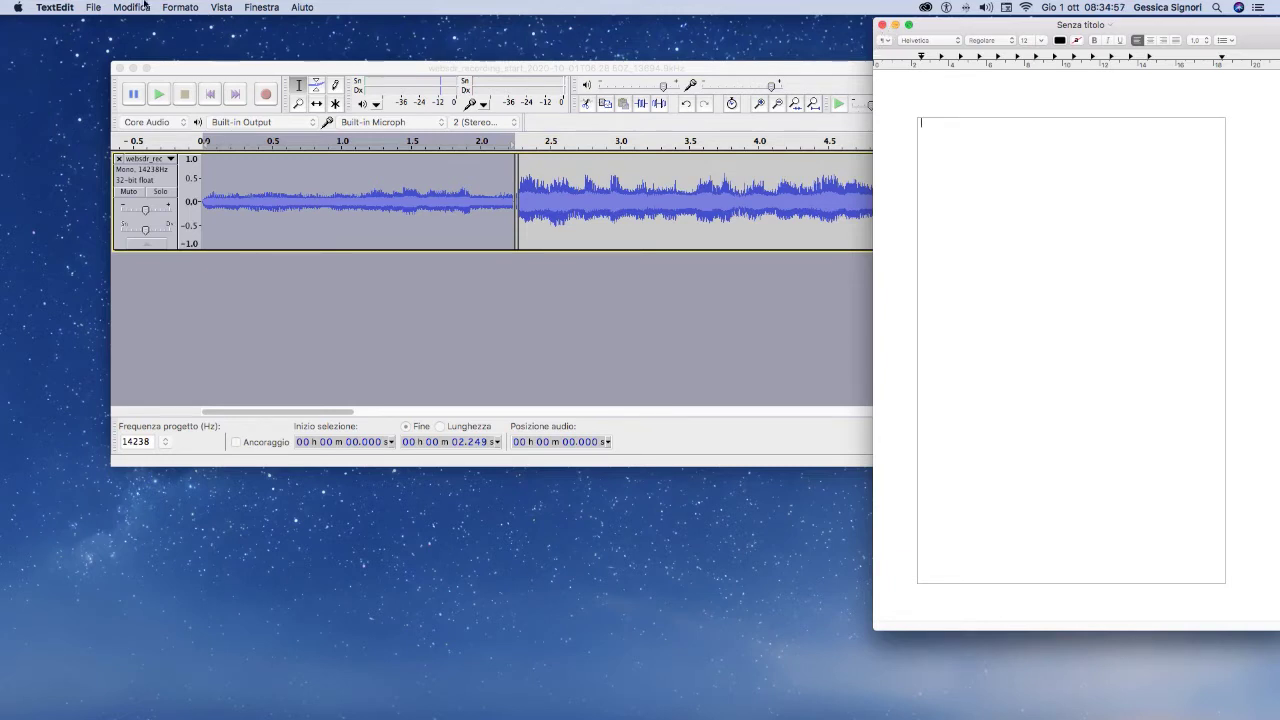
pyautogui.click(54, 7)
pyautogui.click(46, 133)
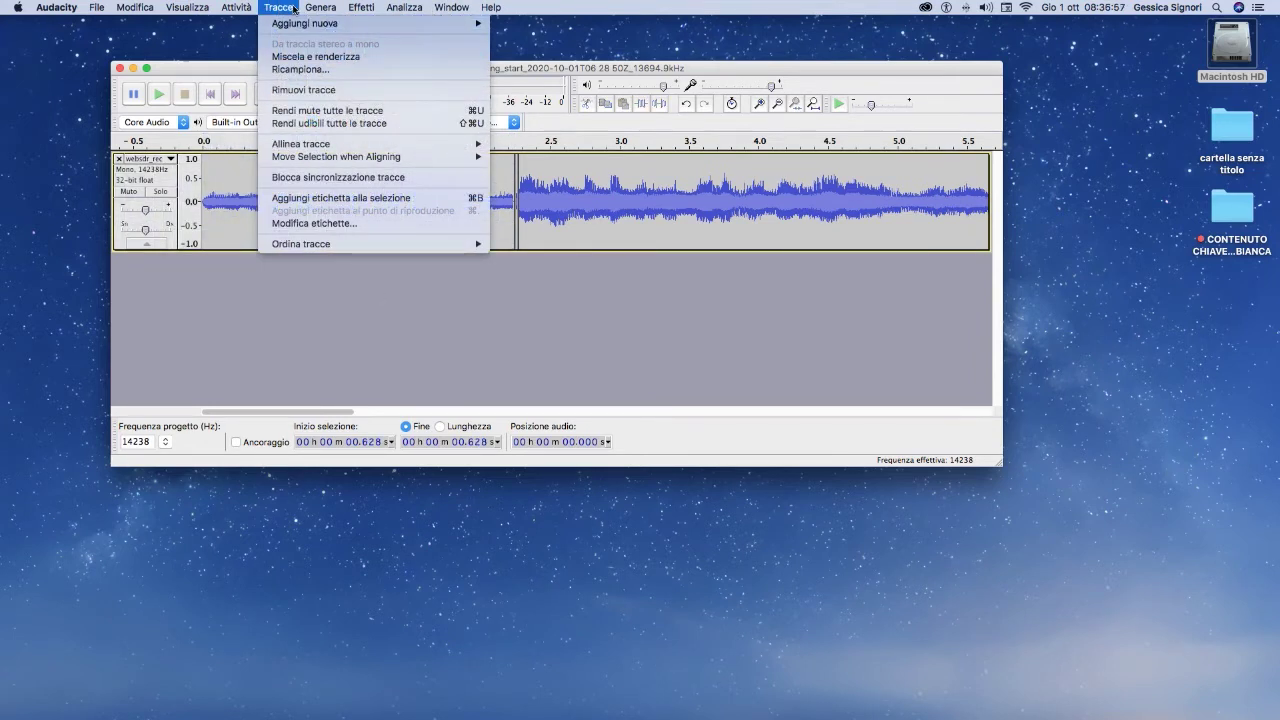
# Add a label at the 0.628-second cursor position.
pyautogui.click(345, 197)
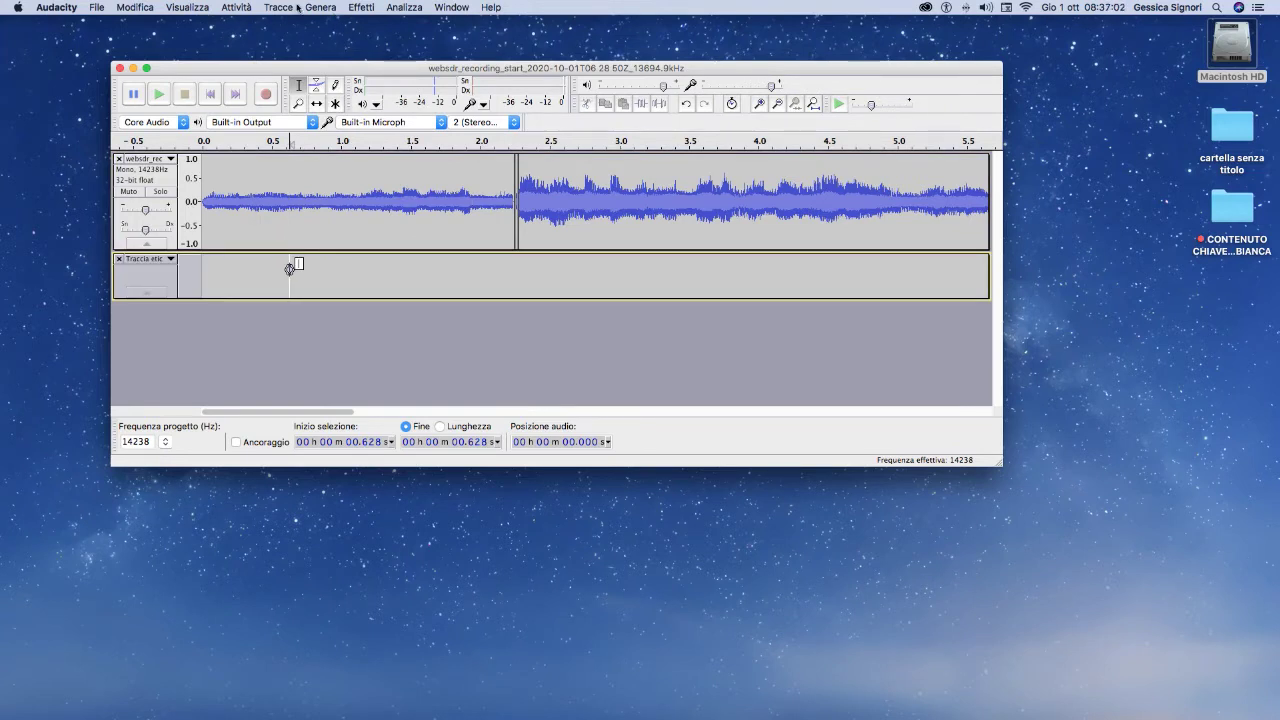
pyautogui.click(369, 10)
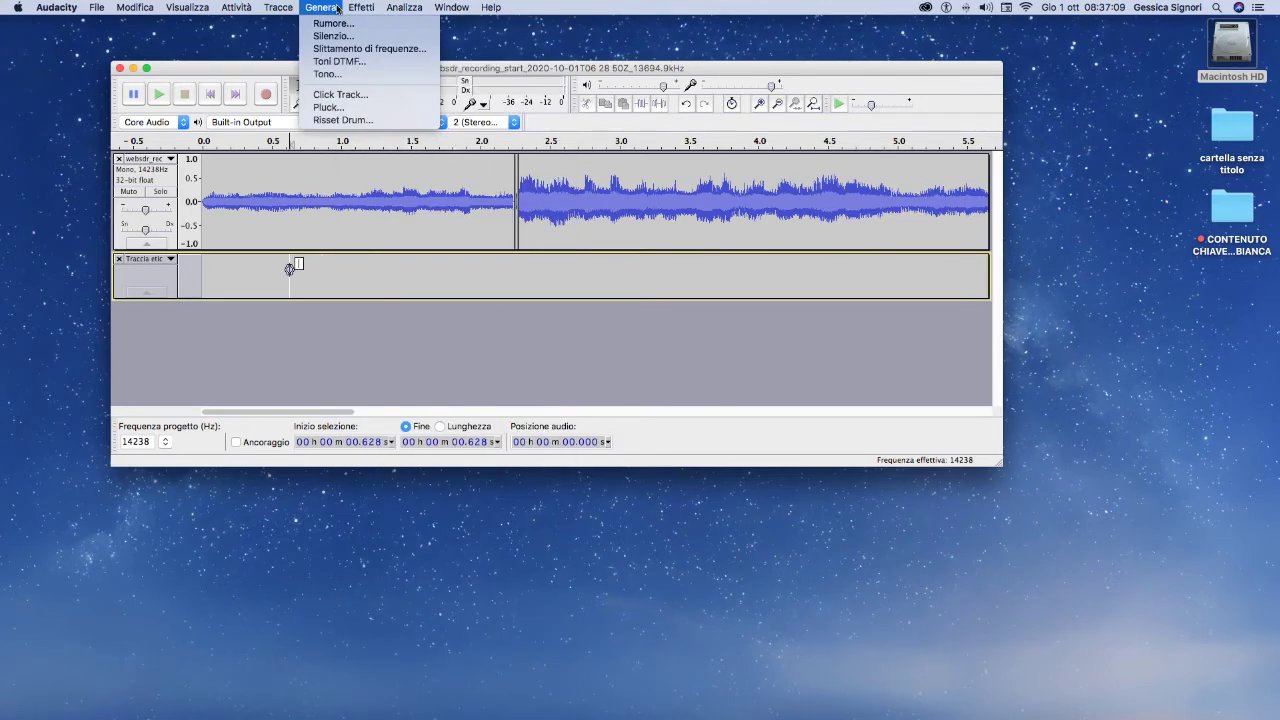
# Add a second label at the 0.628-second position and undo it.
pyautogui.moveTo(292, 8)
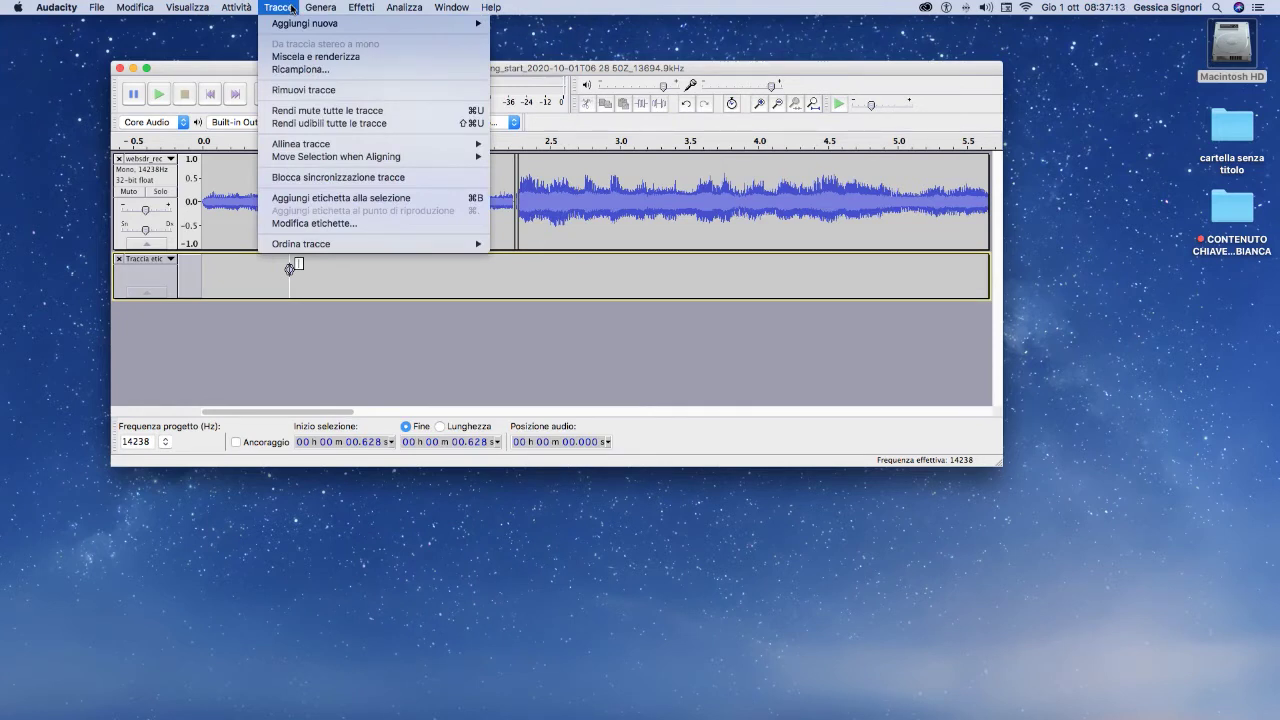
pyautogui.click(336, 202)
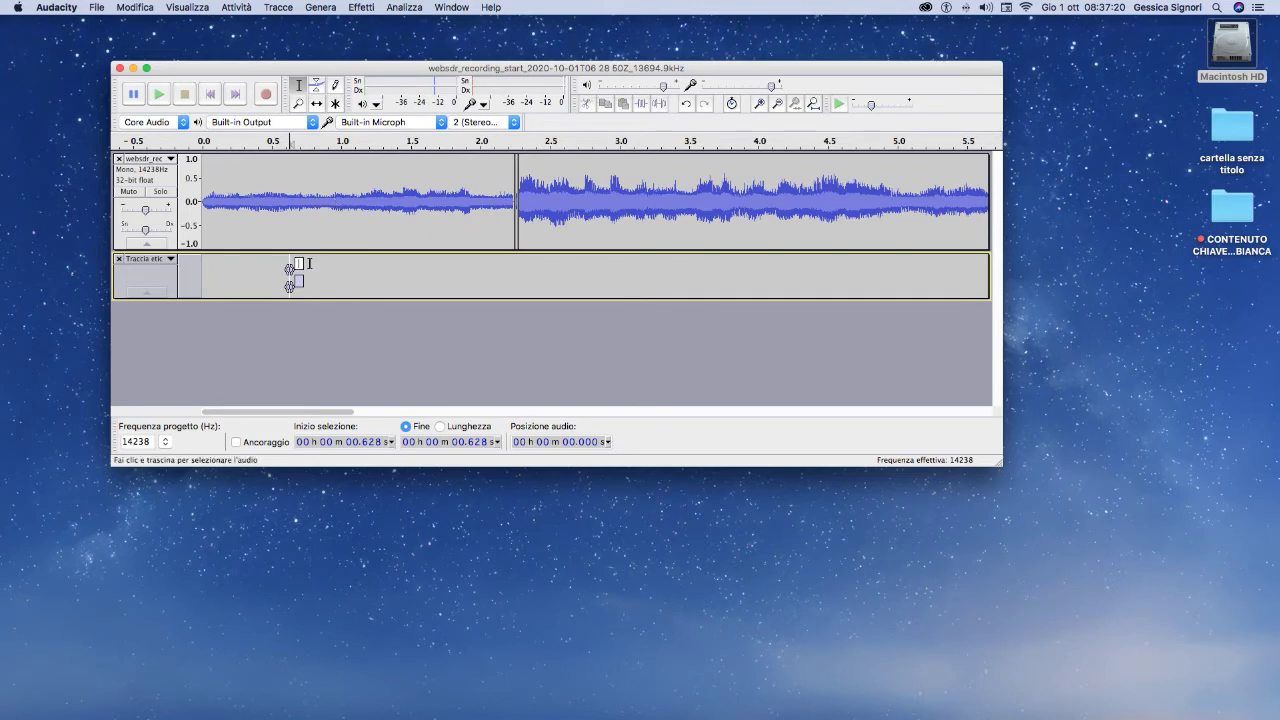
pyautogui.click(138, 8)
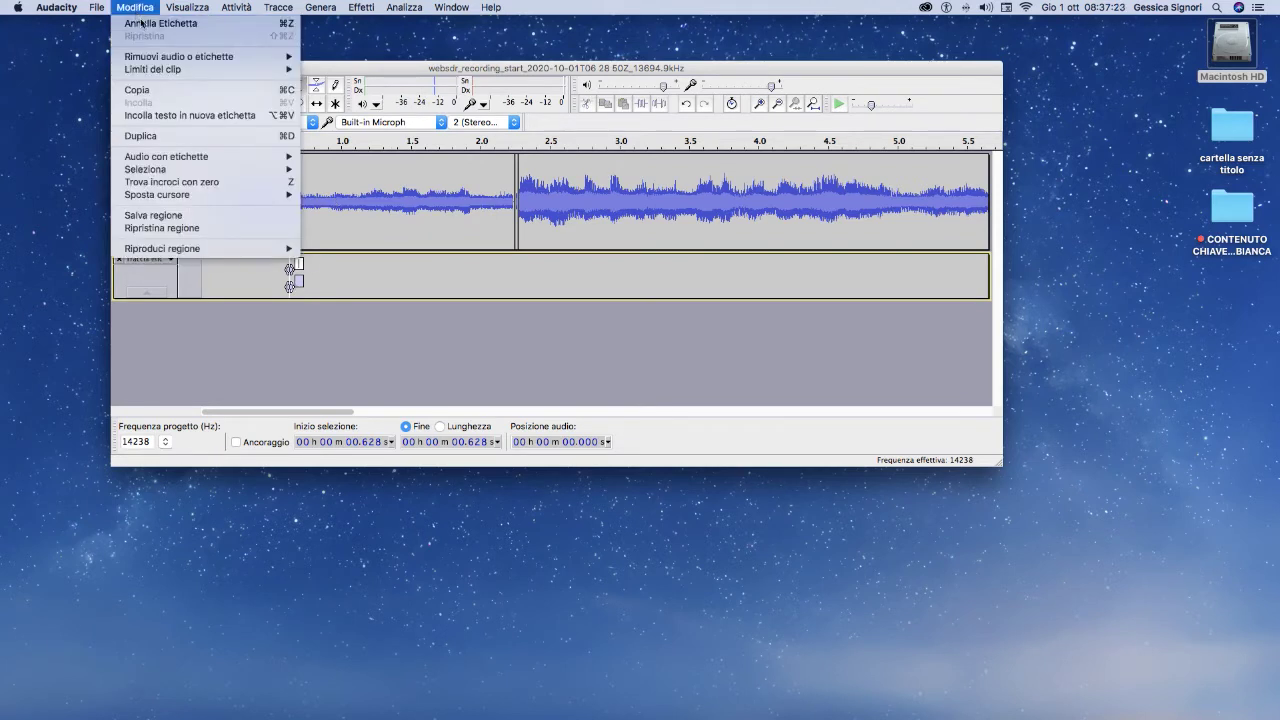
pyautogui.click(141, 22)
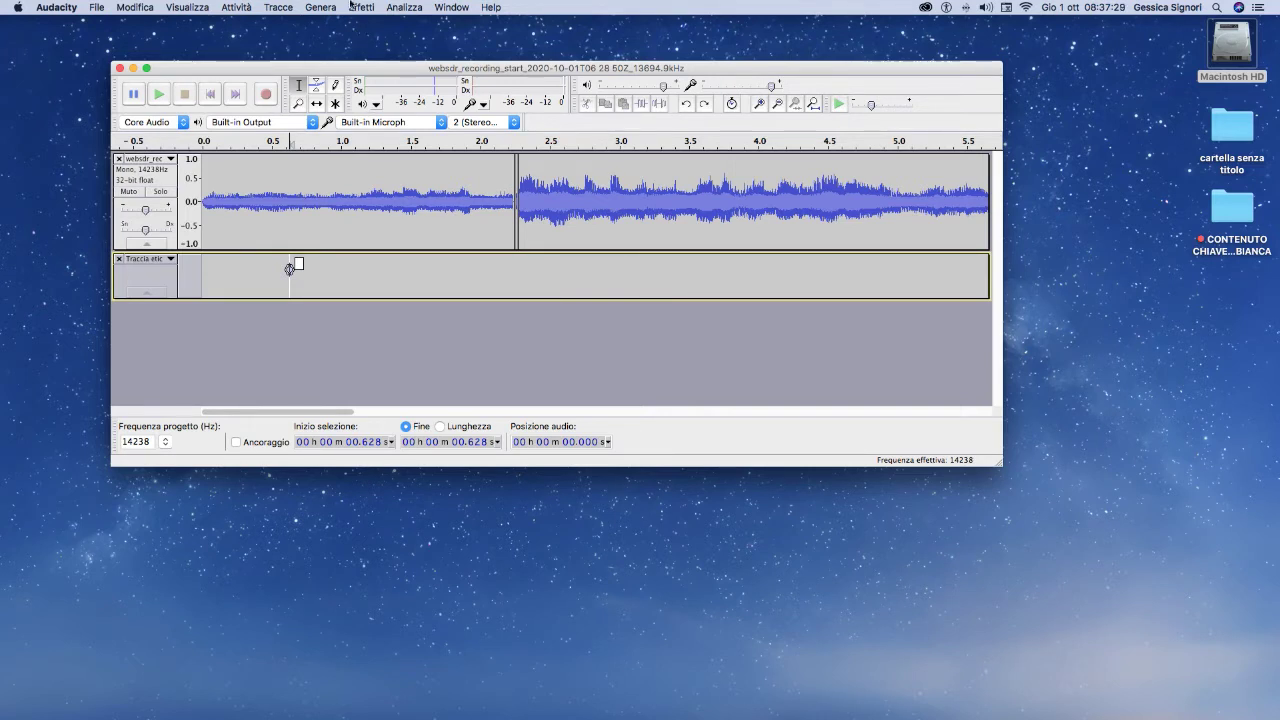
pyautogui.click(289, 7)
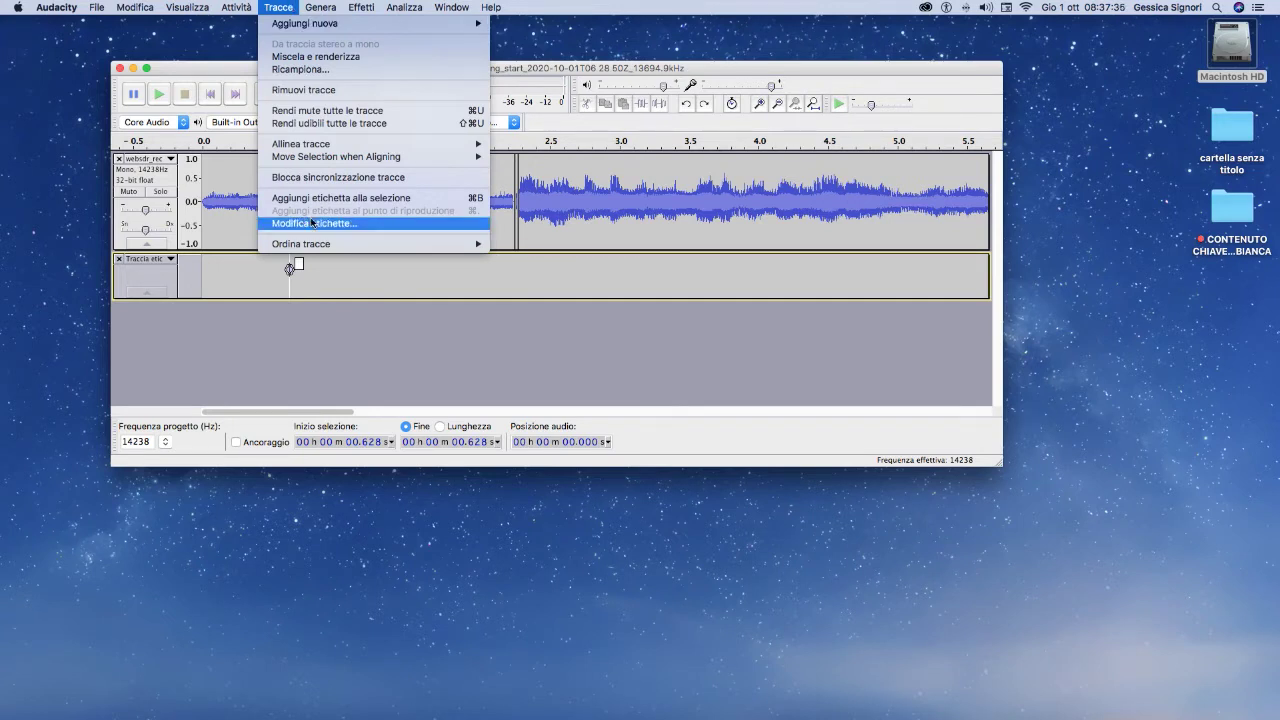
pyautogui.moveTo(308, 157)
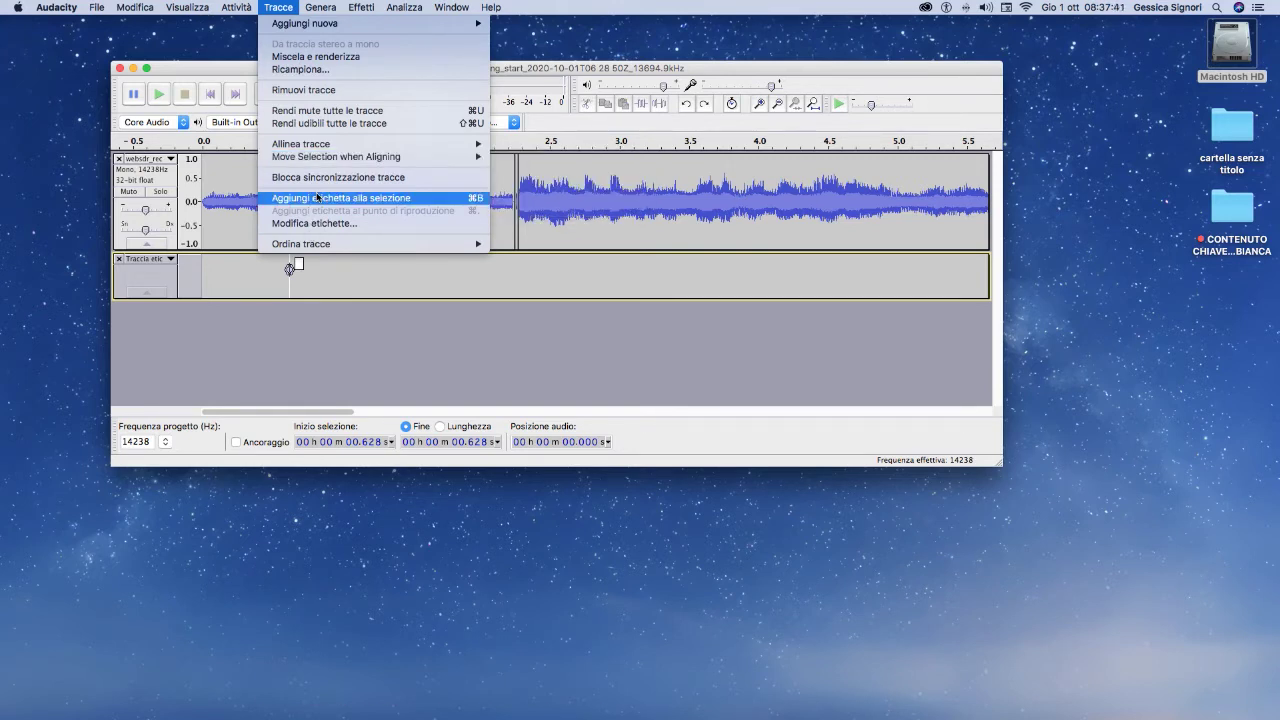
pyautogui.click(317, 197)
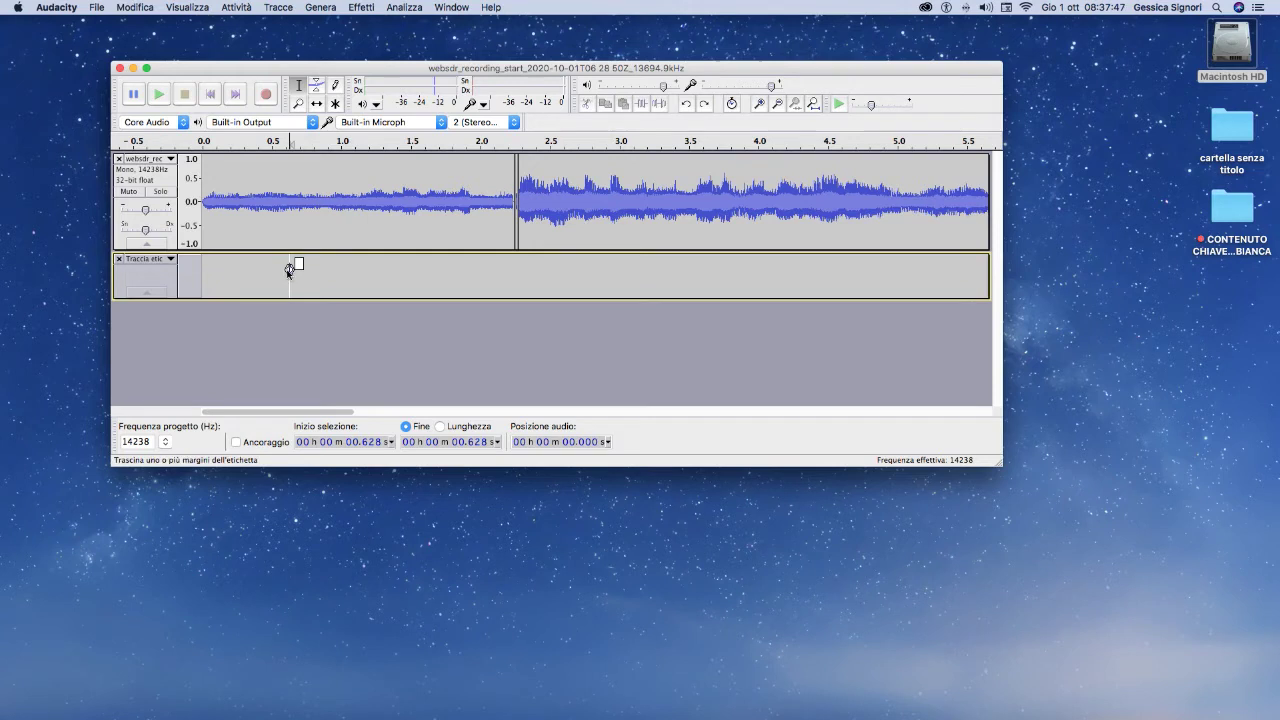
# Stretch the label from the track start to about 2.25 seconds and caption it "in Dio insegno così" while replaying the passage.
pyautogui.moveTo(289, 269); pyautogui.dragTo(196, 274)
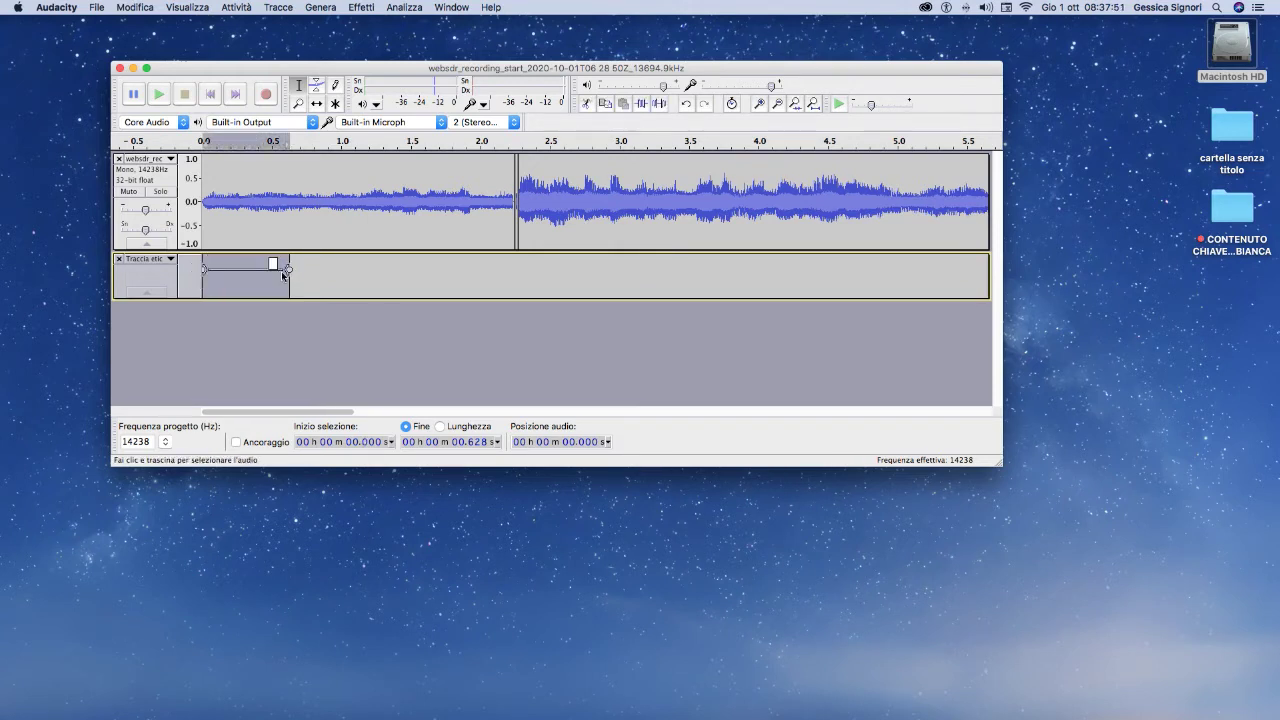
pyautogui.moveTo(286, 273); pyautogui.dragTo(515, 276)
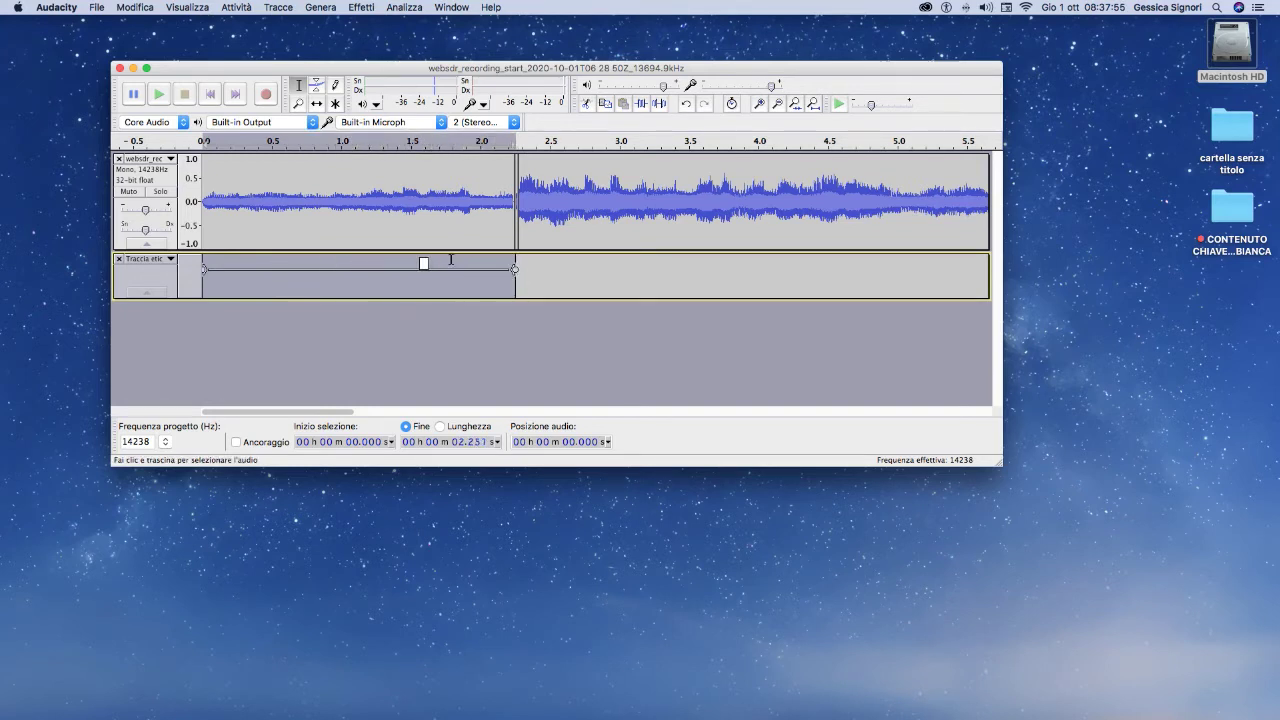
pyautogui.click(423, 264)
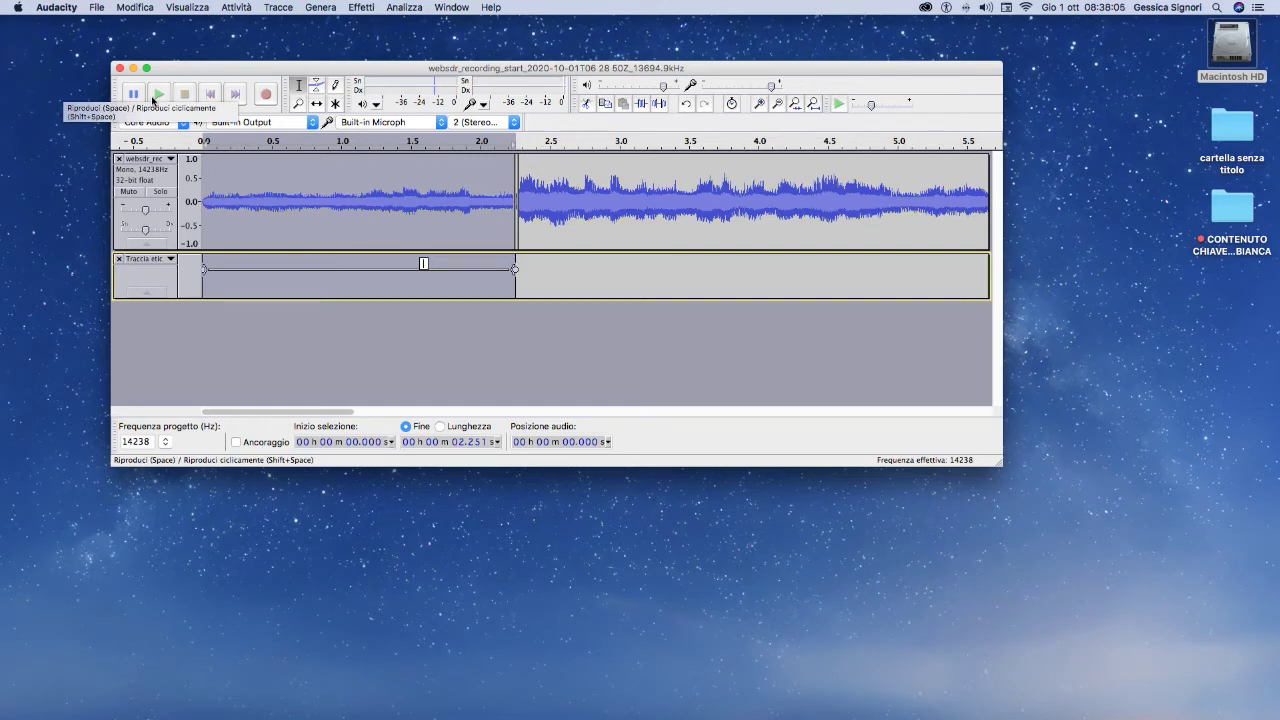
pyautogui.click(158, 96)
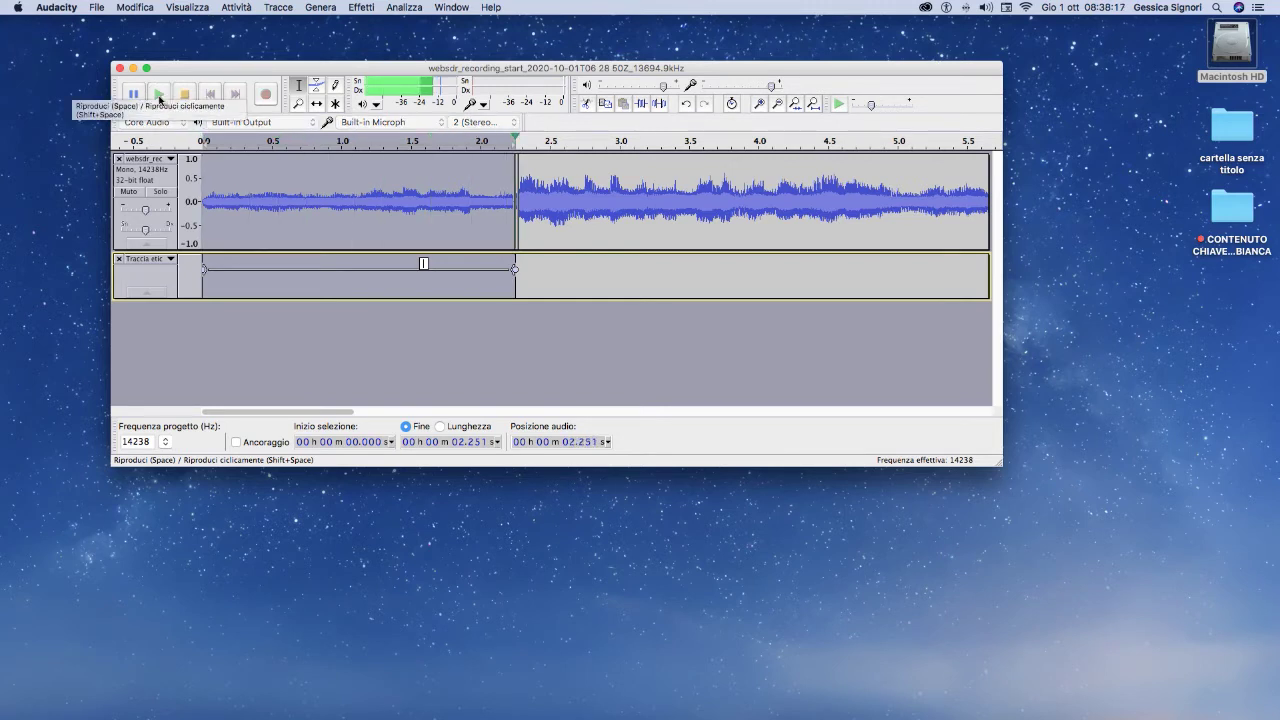
pyautogui.click(159, 96)
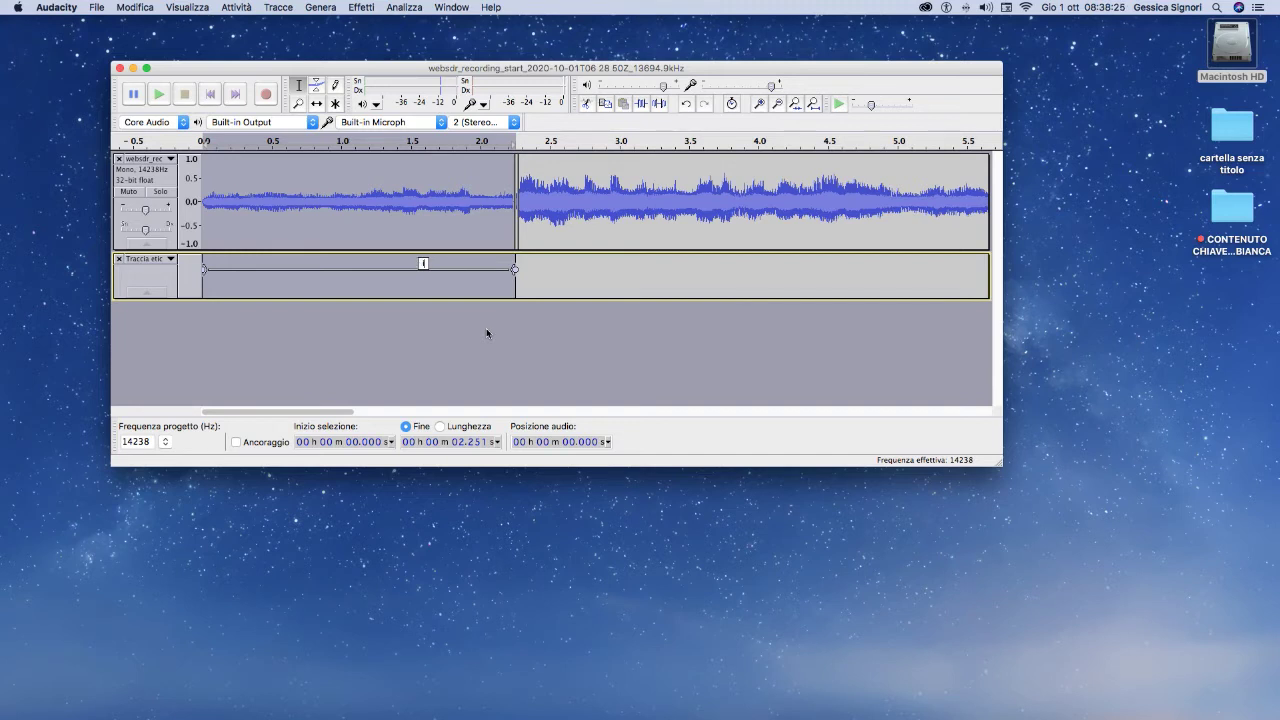
pyautogui.write('in Dio insegno così')
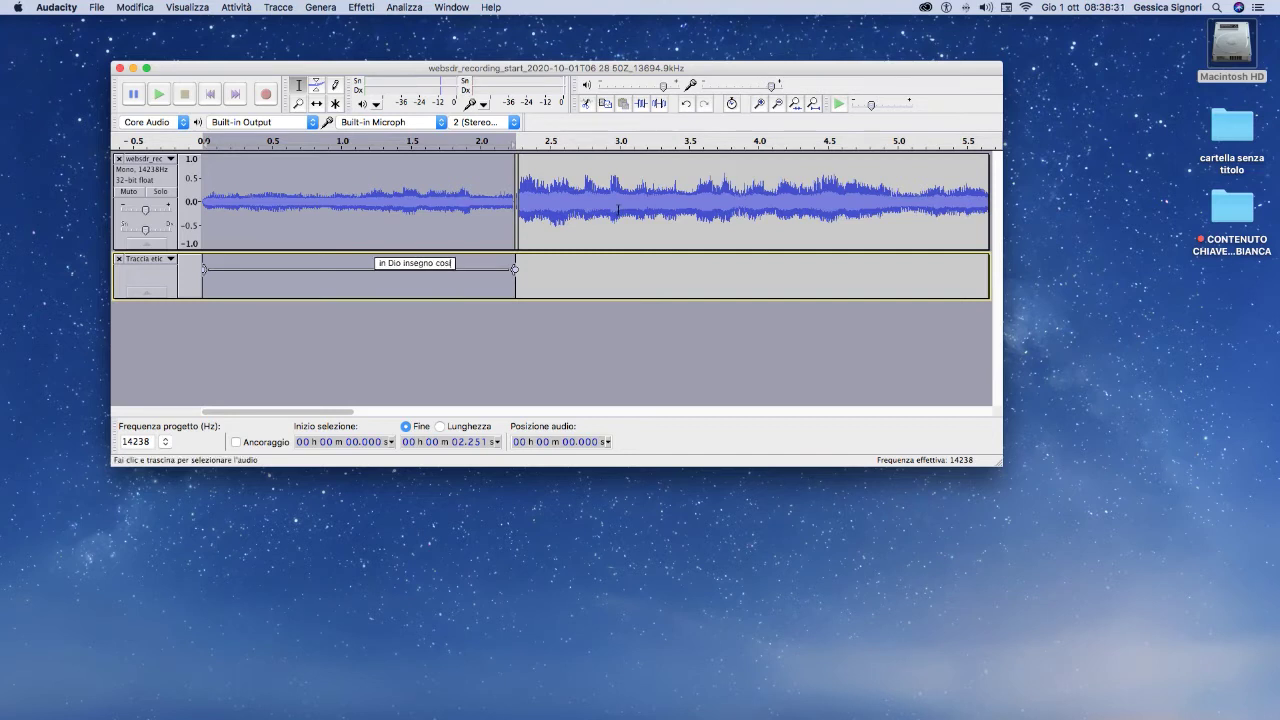
# Select the louder passage from 2.251 to about 5.1 seconds on the audio track and play it.
pyautogui.click(518, 165)
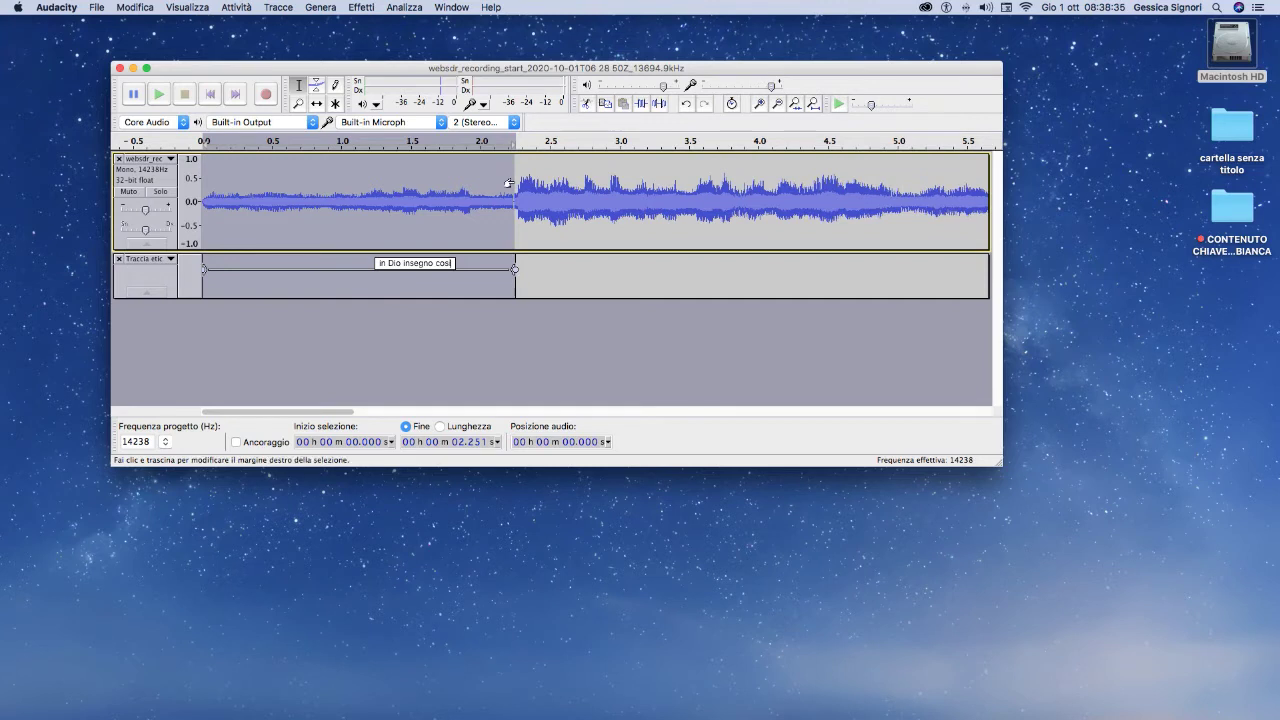
pyautogui.moveTo(516, 188); pyautogui.dragTo(910, 222)
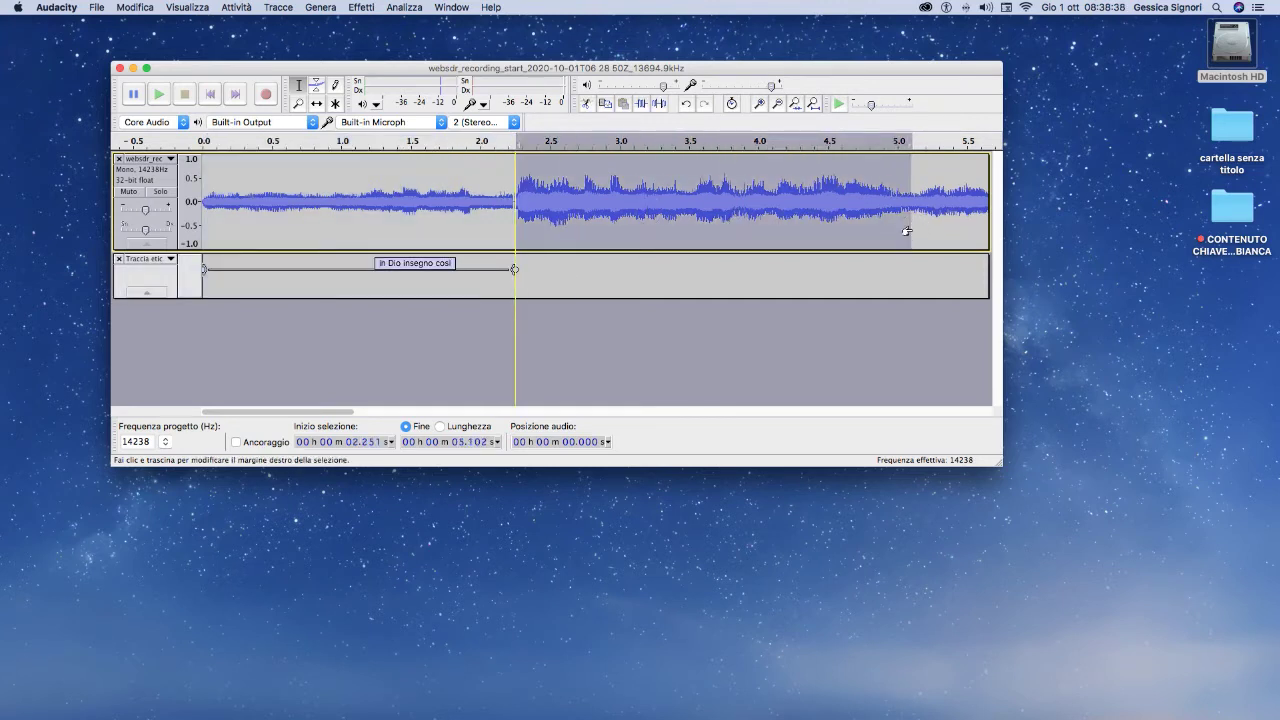
pyautogui.click(360, 7)
pyautogui.press('Escape')
pyautogui.click(155, 94)
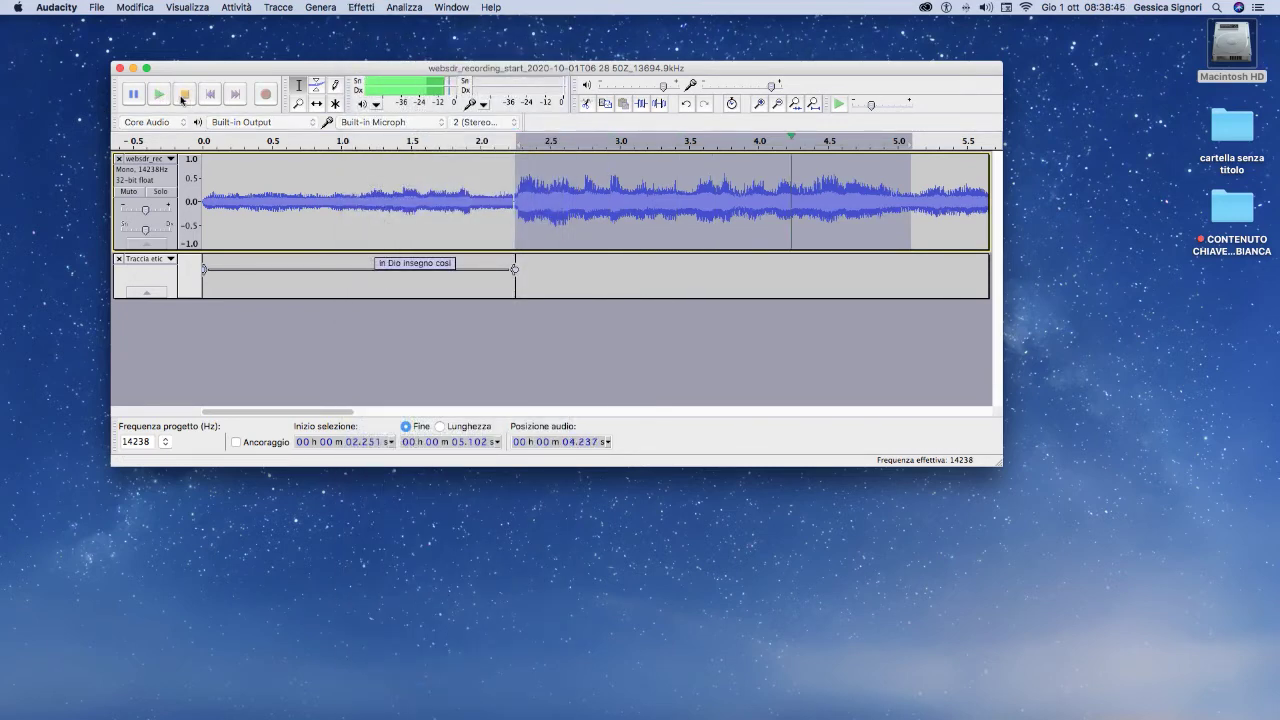
pyautogui.click(184, 94)
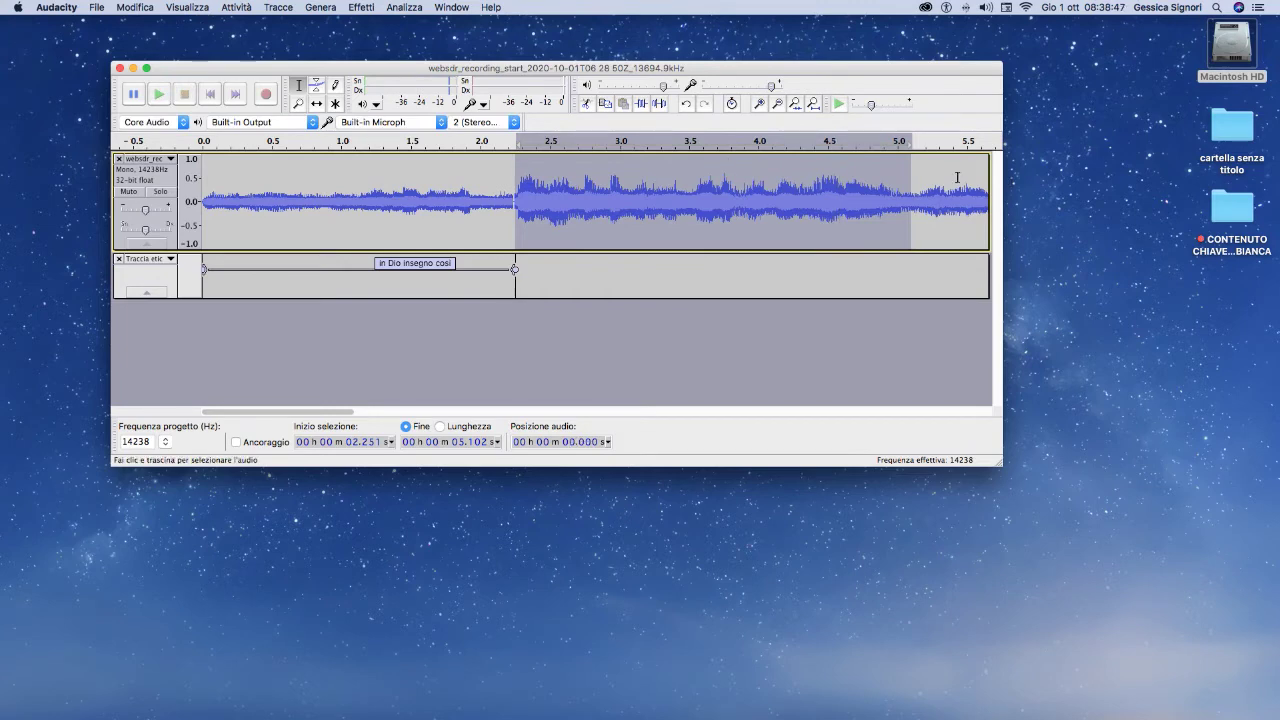
# Shorten the louder passage's selection to end just before 5 seconds and repeat the last Cambia tempo effect on it.
pyautogui.moveTo(909, 178)
pyautogui.mouseDown()
pyautogui.moveTo(856, 183)
pyautogui.moveTo(890, 183)
pyautogui.mouseUp()
pyautogui.click(372, 7)
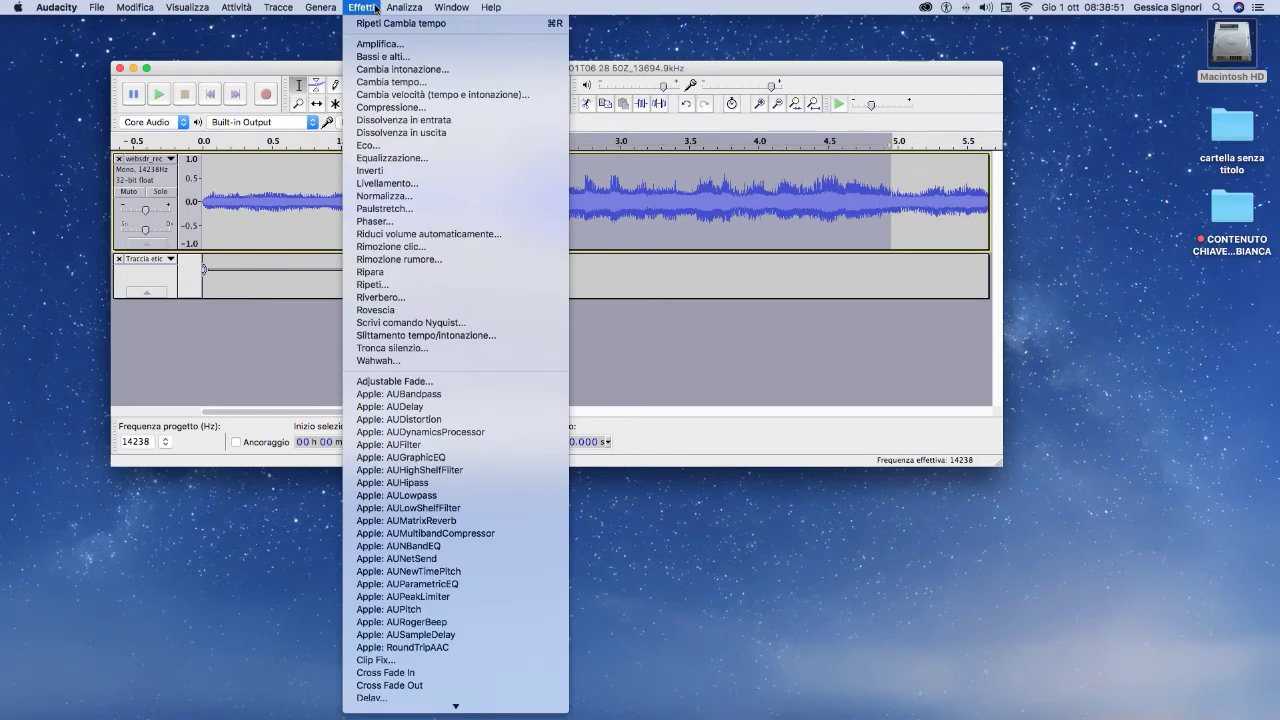
pyautogui.click(395, 23)
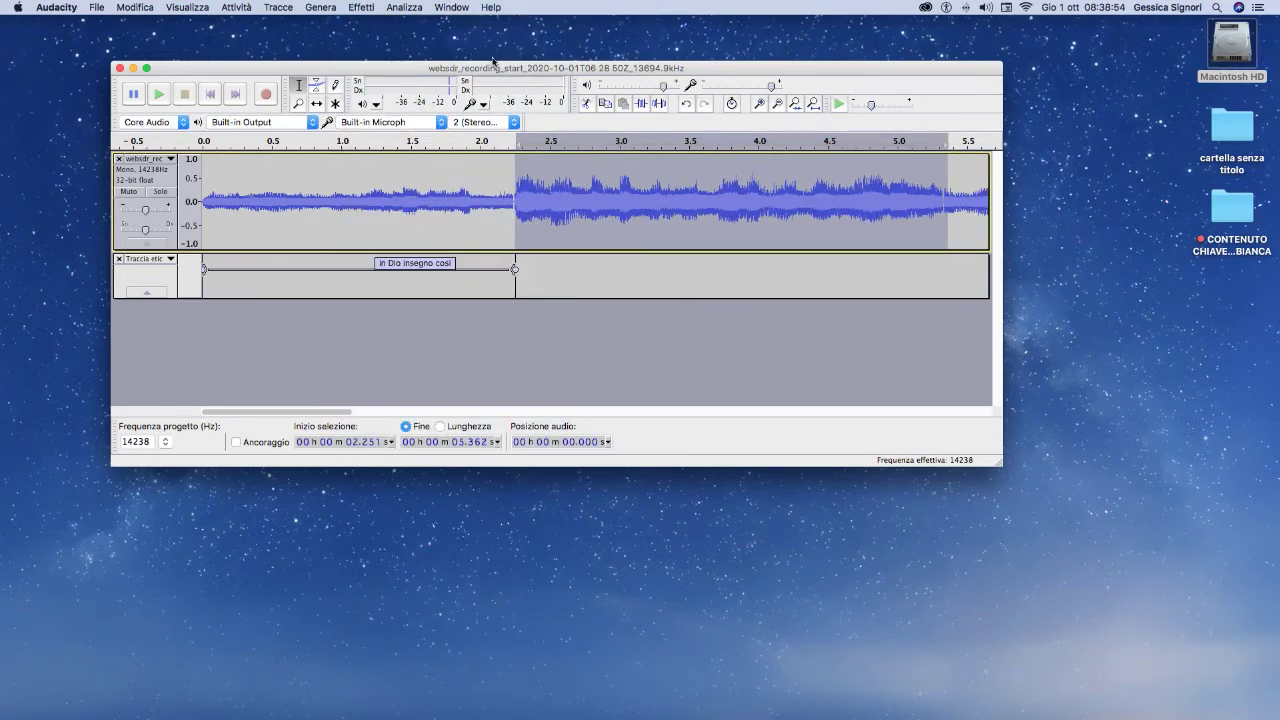
# Apply Rimozione rumore with the Isola option to the slowed louder passage and briefly play the processed audio.
pyautogui.click(361, 7)
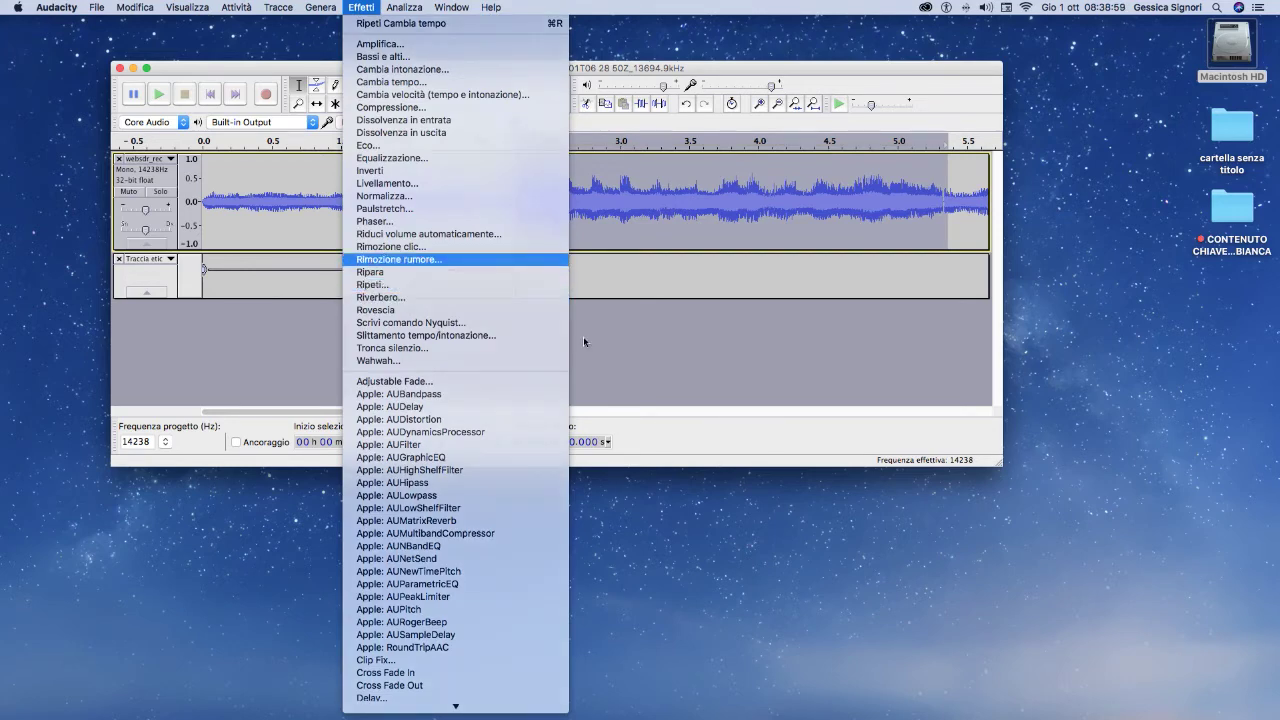
pyautogui.click(400, 259)
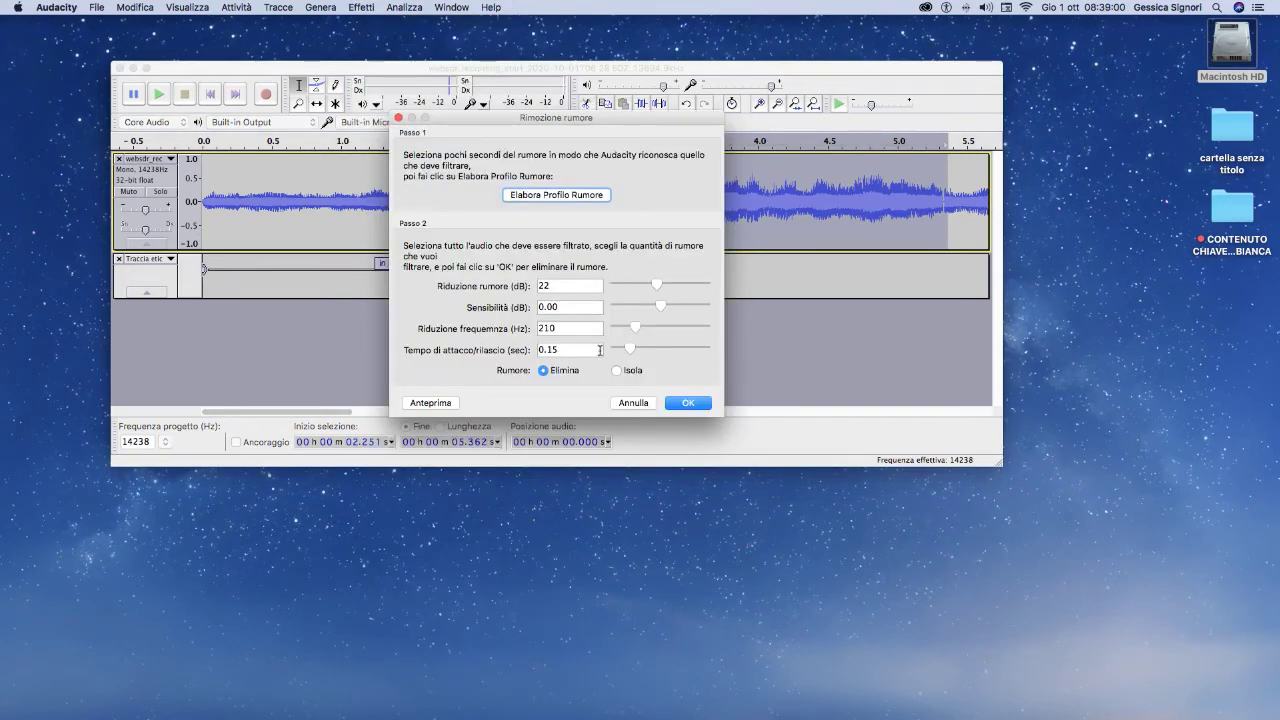
pyautogui.click(617, 371)
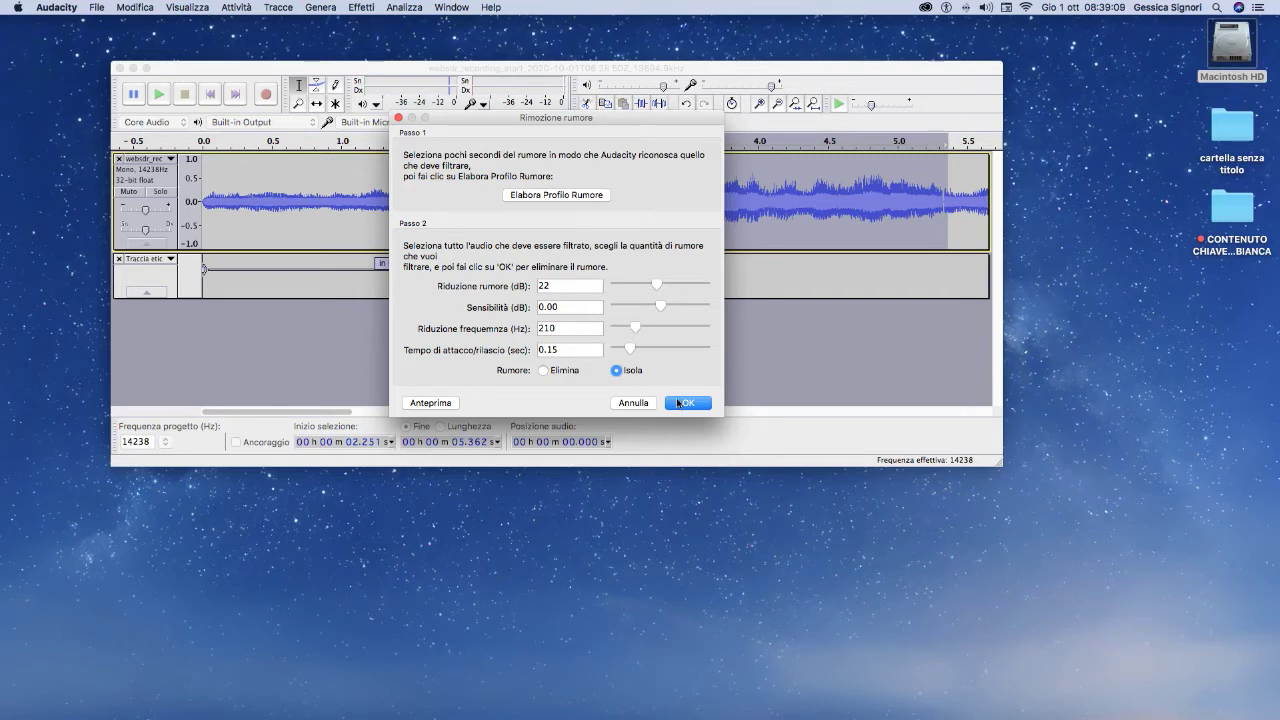
pyautogui.click(677, 403)
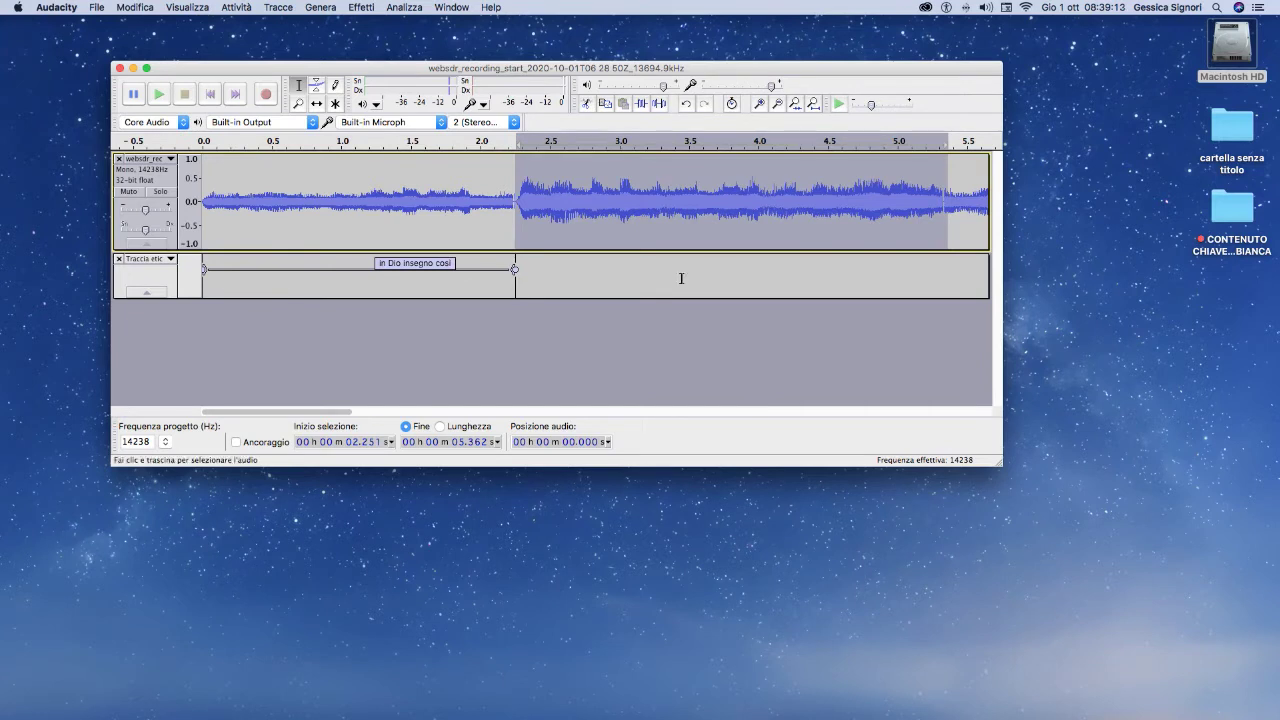
pyautogui.click(159, 96)
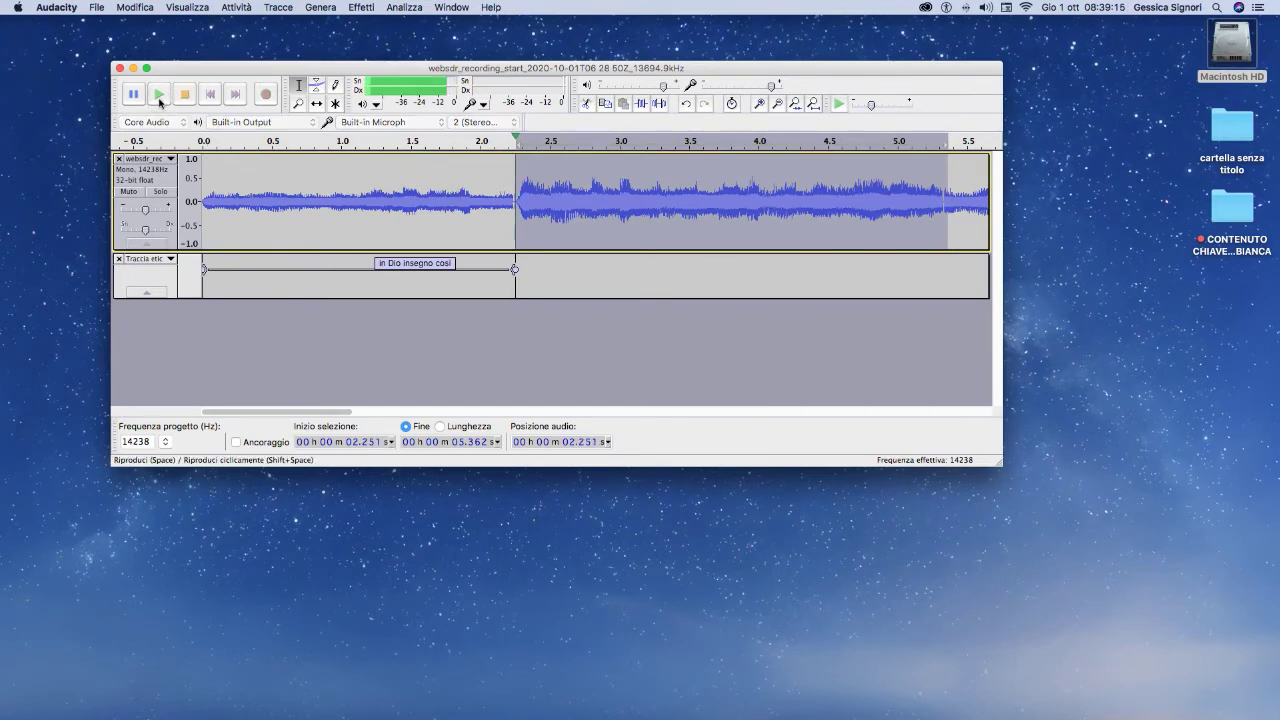
pyautogui.click(182, 95)
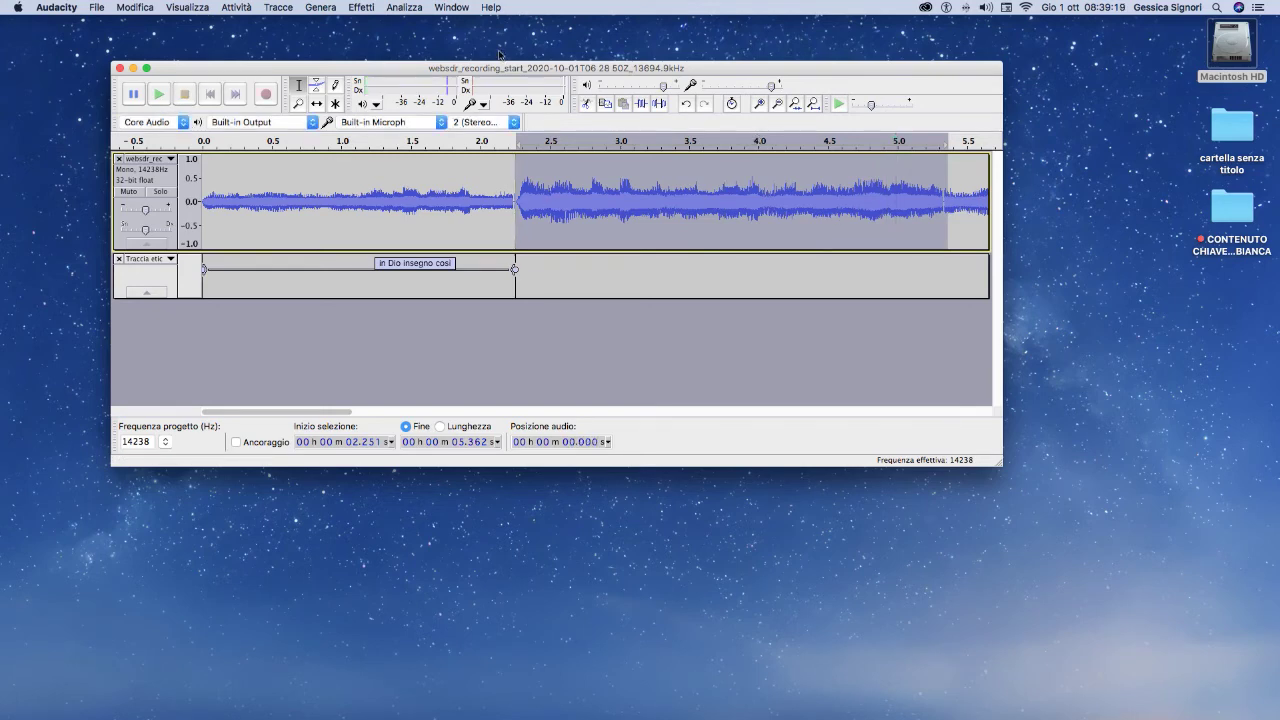
# Apply Cambia tempo at -6% to the selected louder passage starting at 2.251 seconds and briefly play it.
pyautogui.click(375, 8)
pyautogui.click(380, 82)
pyautogui.moveTo(544, 257); pyautogui.dragTo(551, 260)
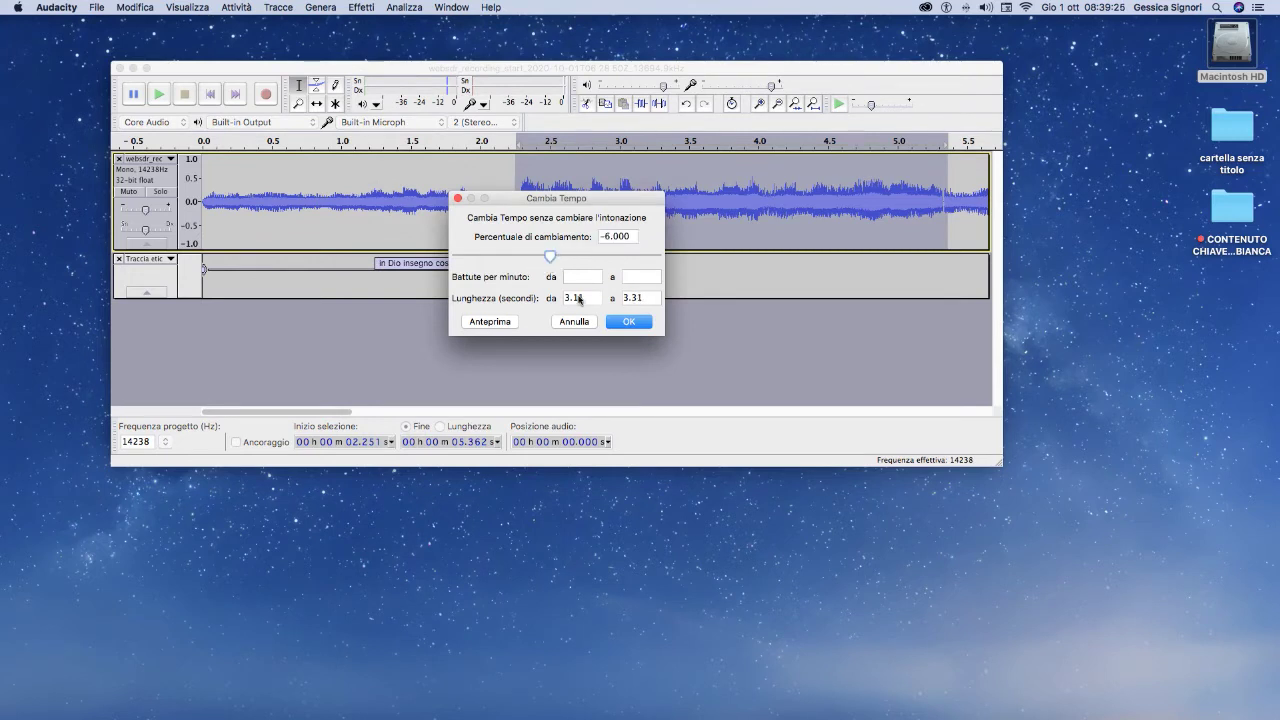
pyautogui.click(627, 322)
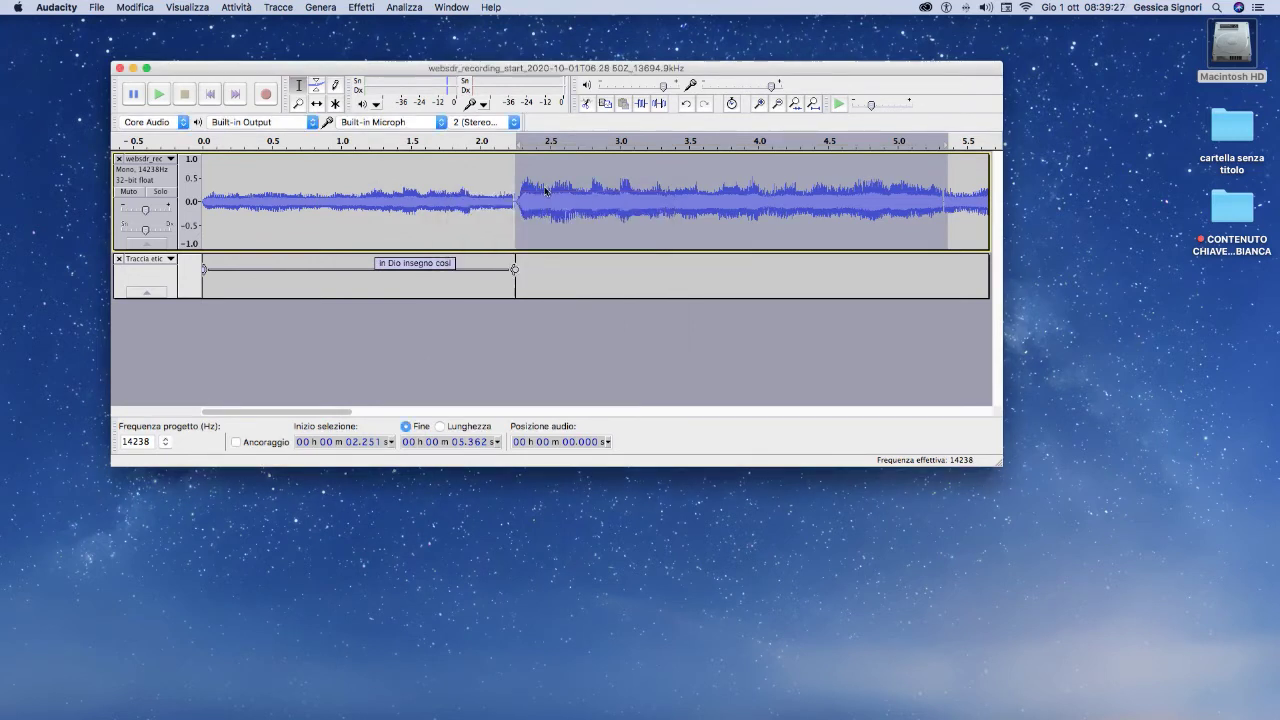
pyautogui.click(162, 96)
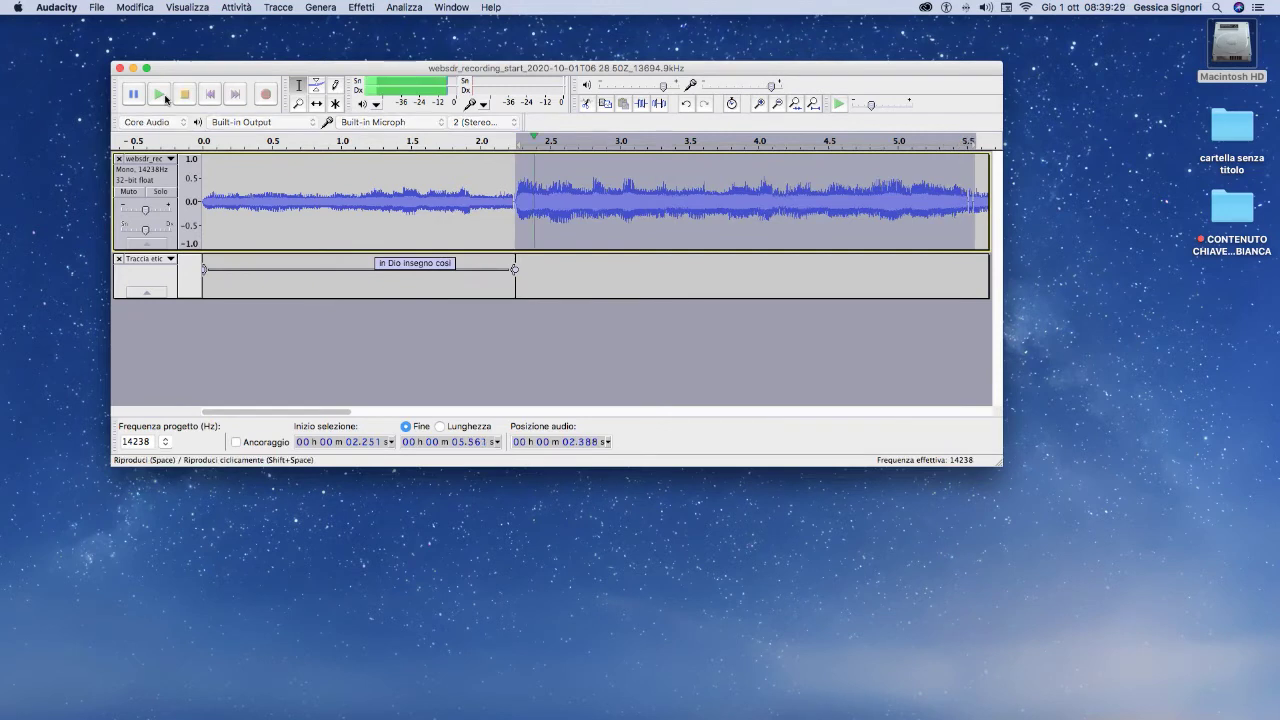
pyautogui.press('space')
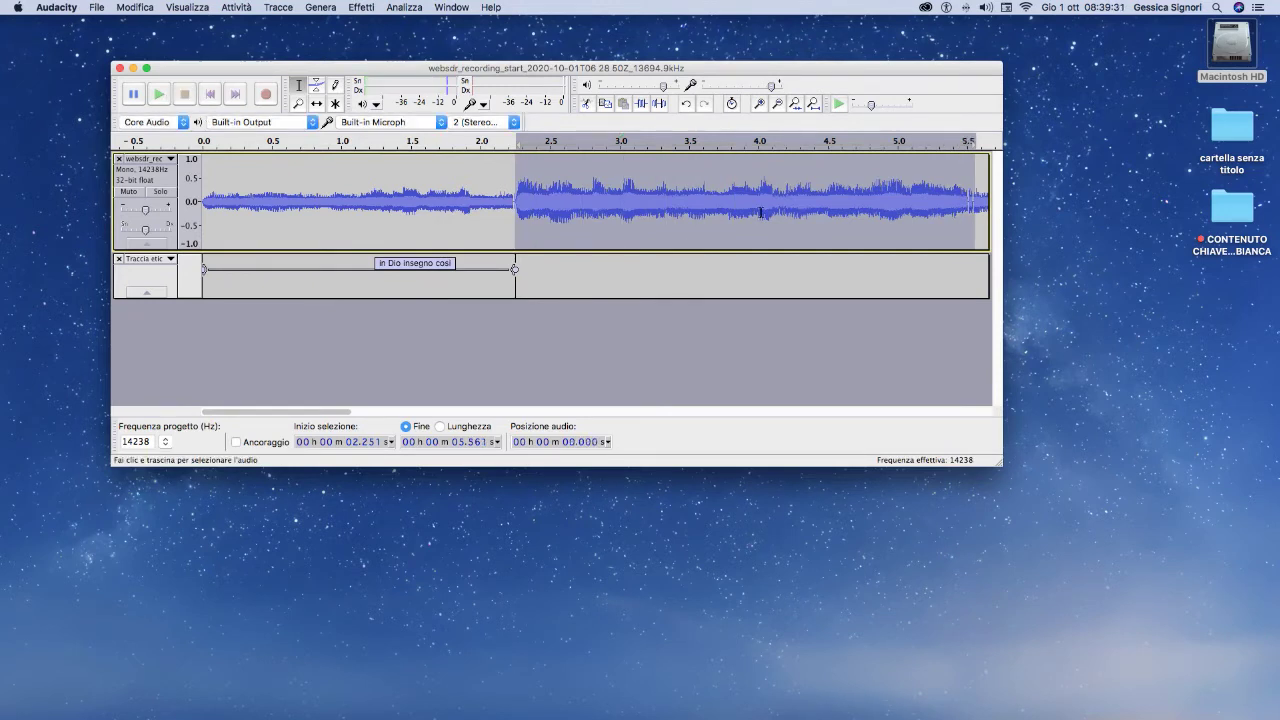
# Replay the louder passage from 2.251 seconds, extending the selection end from 3.784 through 4.148 and 4.374 to 4.522 seconds.
pyautogui.moveTo(729, 200); pyautogui.dragTo(516, 268)
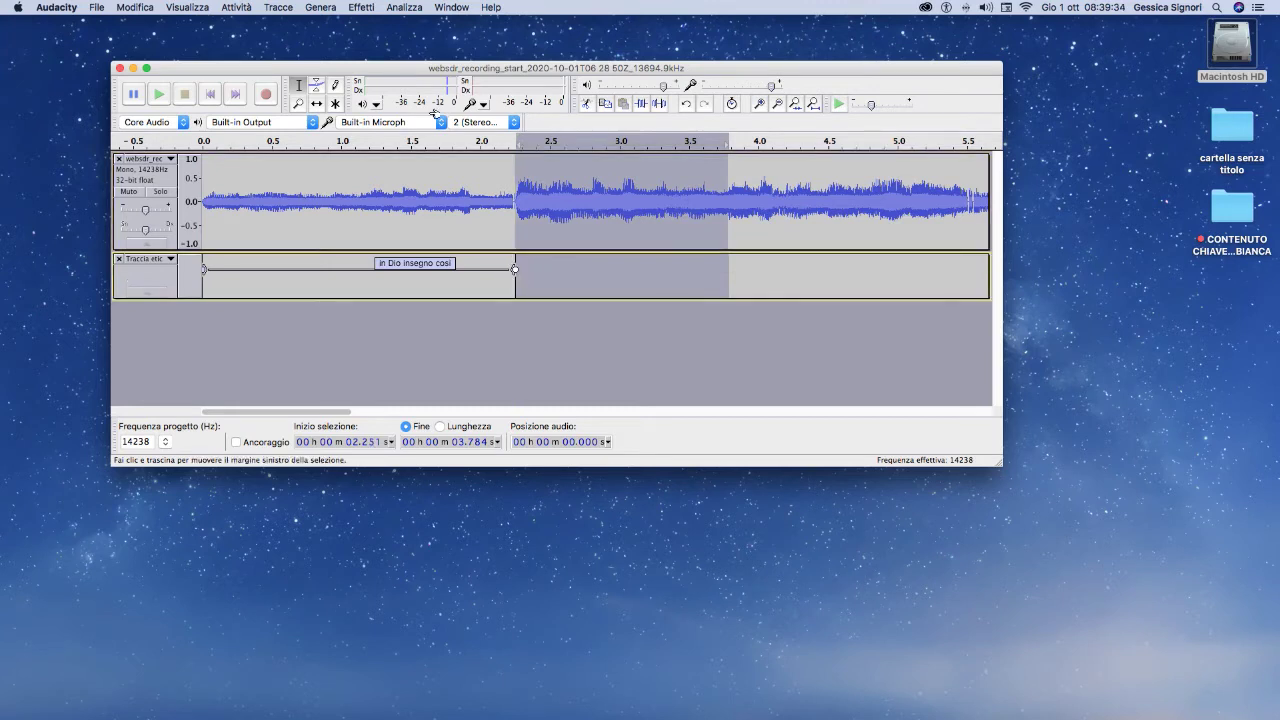
pyautogui.click(158, 94)
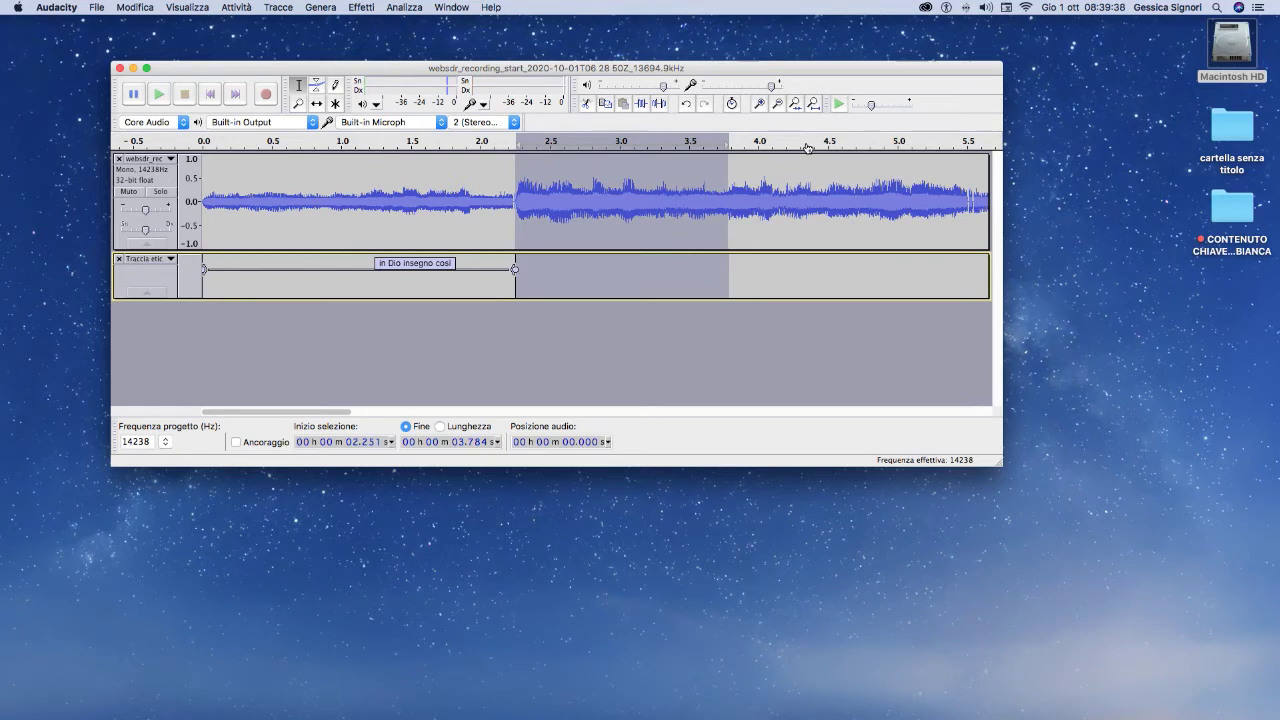
pyautogui.moveTo(728, 178); pyautogui.dragTo(781, 172)
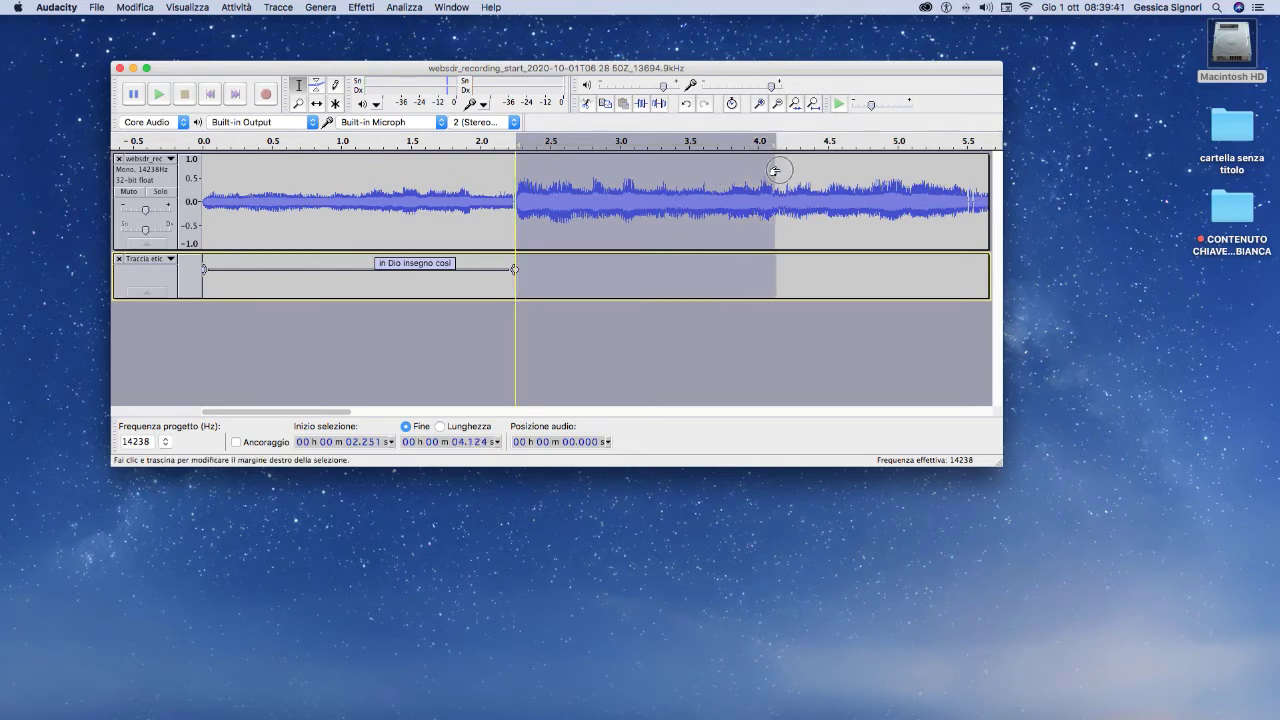
pyautogui.click(158, 94)
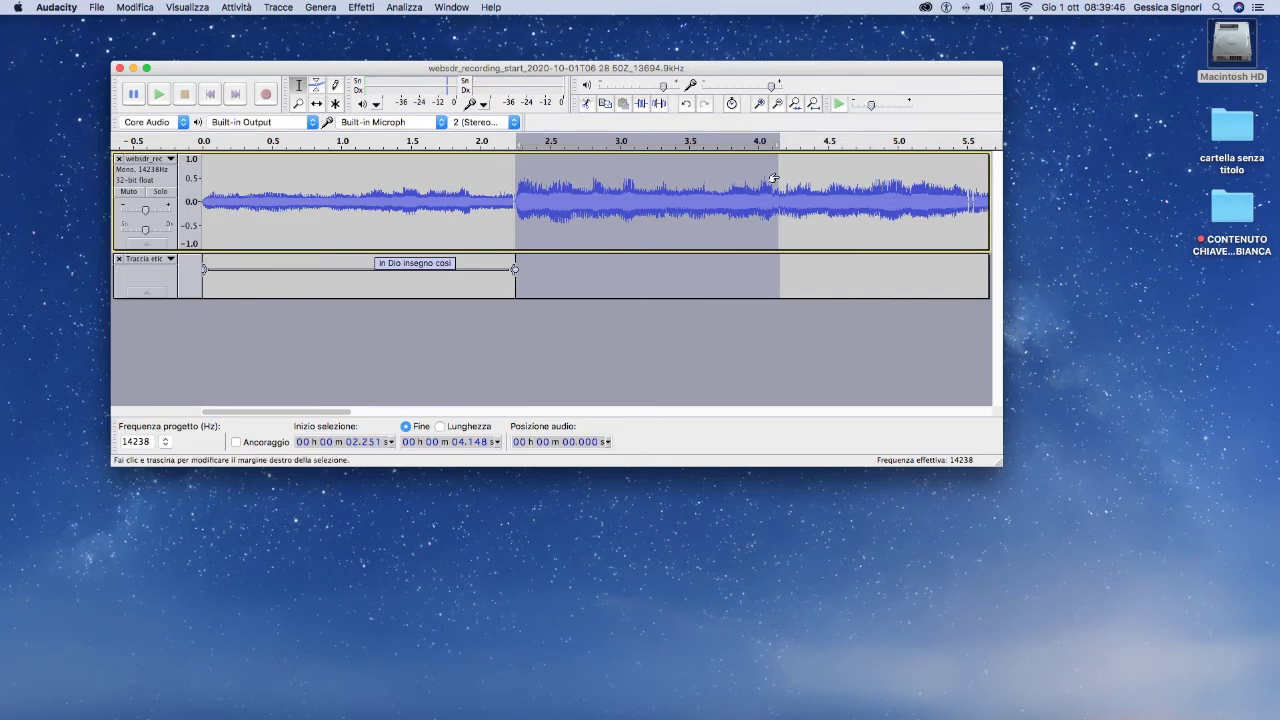
pyautogui.moveTo(774, 178); pyautogui.dragTo(810, 174)
pyautogui.click(160, 94)
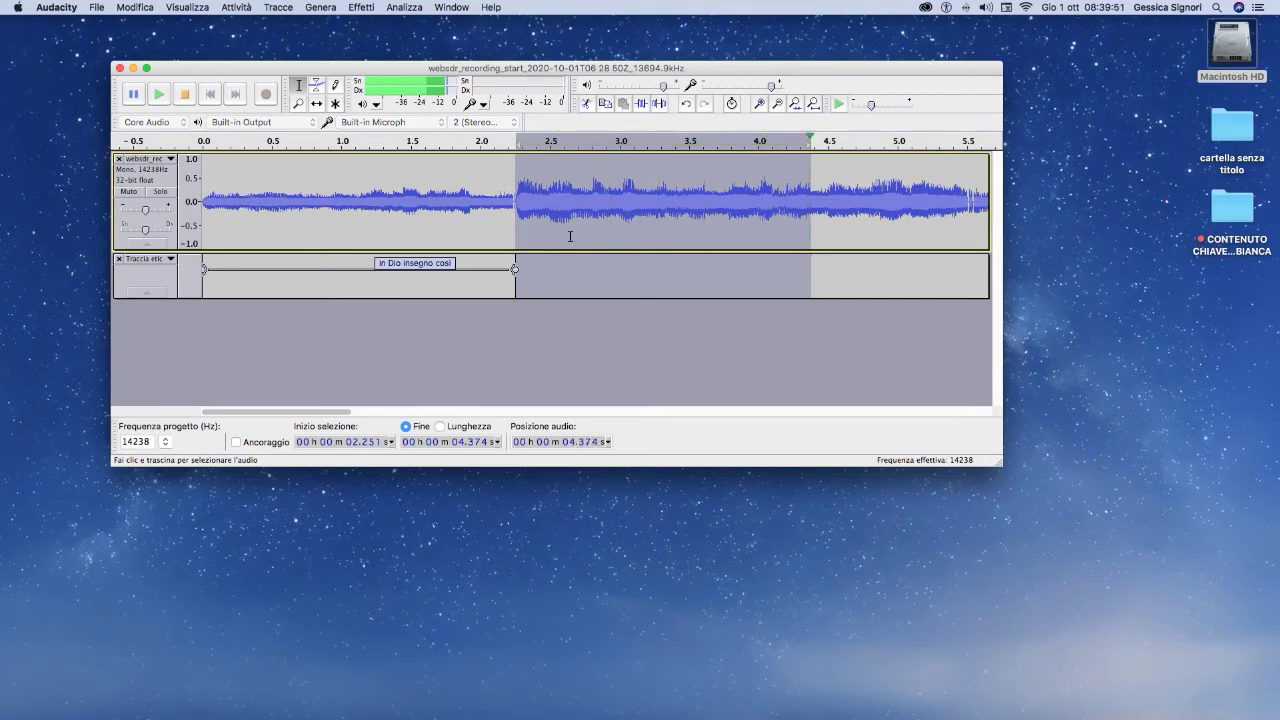
pyautogui.moveTo(810, 166); pyautogui.dragTo(833, 165)
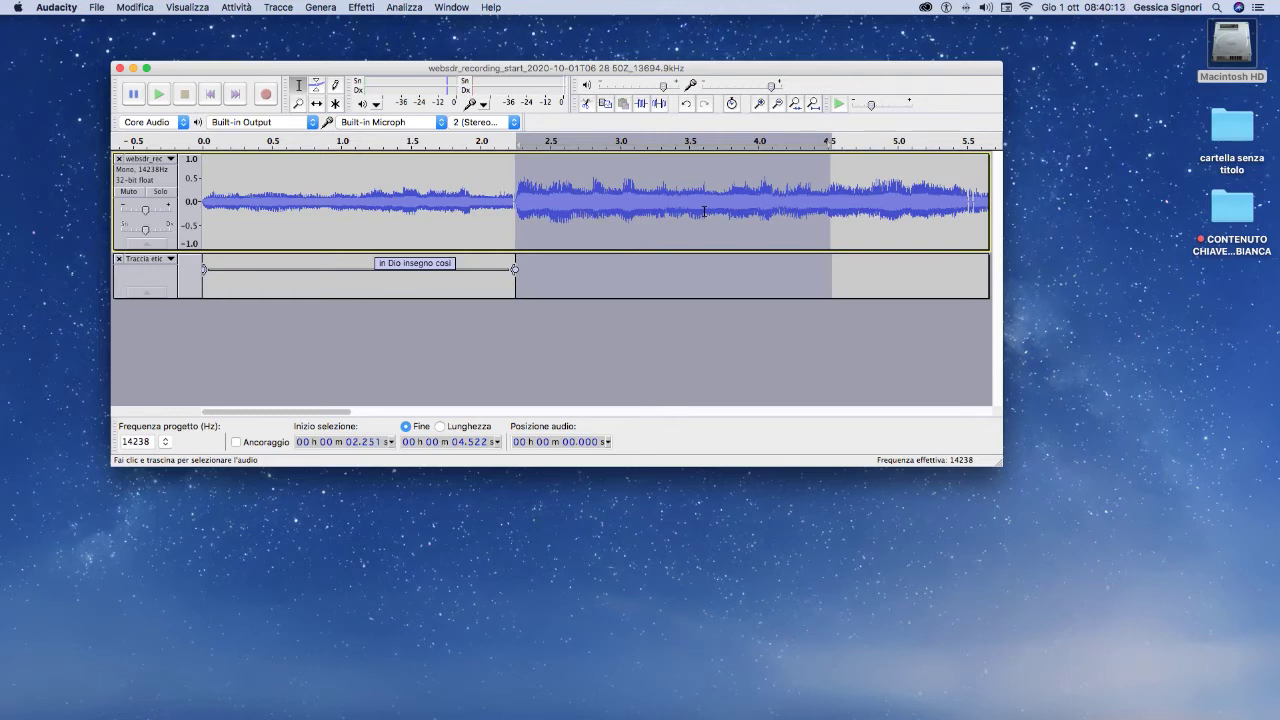
pyautogui.click(158, 93)
# Select the audio from 2.251 to 4.503 seconds and apply Rimozione rumore to it.
pyautogui.moveTo(826, 178); pyautogui.dragTo(830, 192)
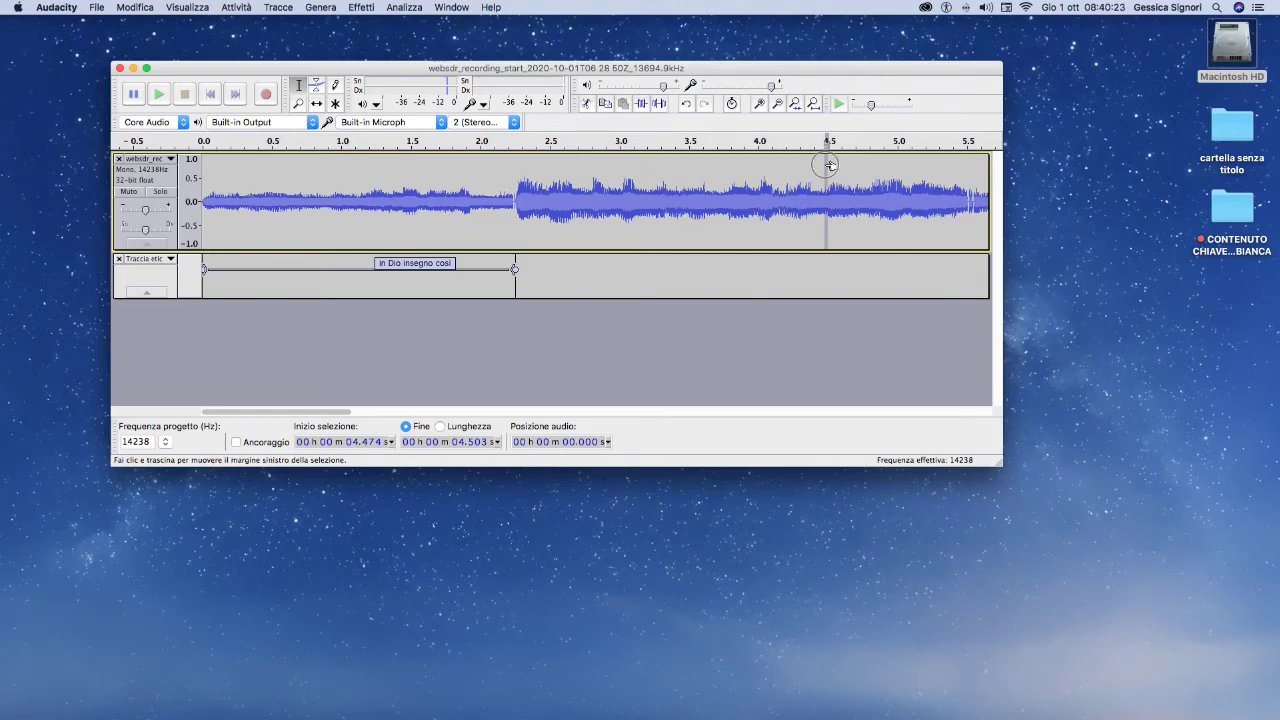
pyautogui.moveTo(829, 166); pyautogui.dragTo(520, 245)
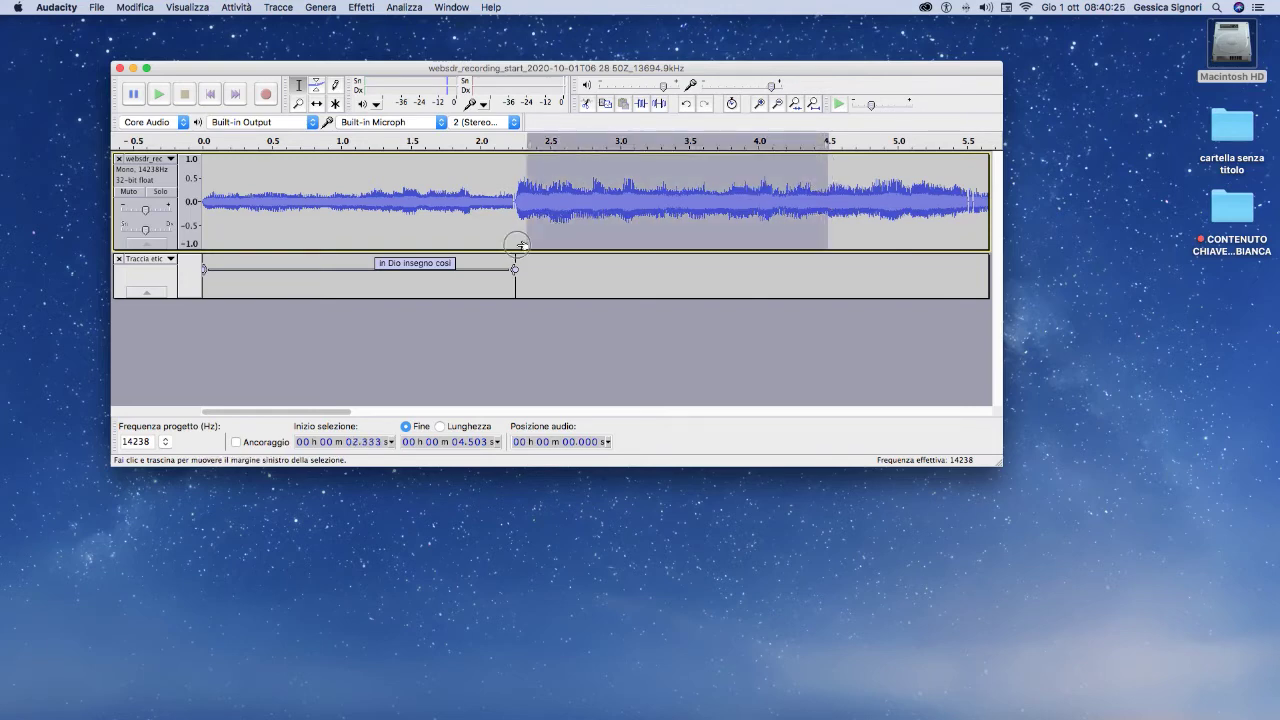
pyautogui.click(364, 8)
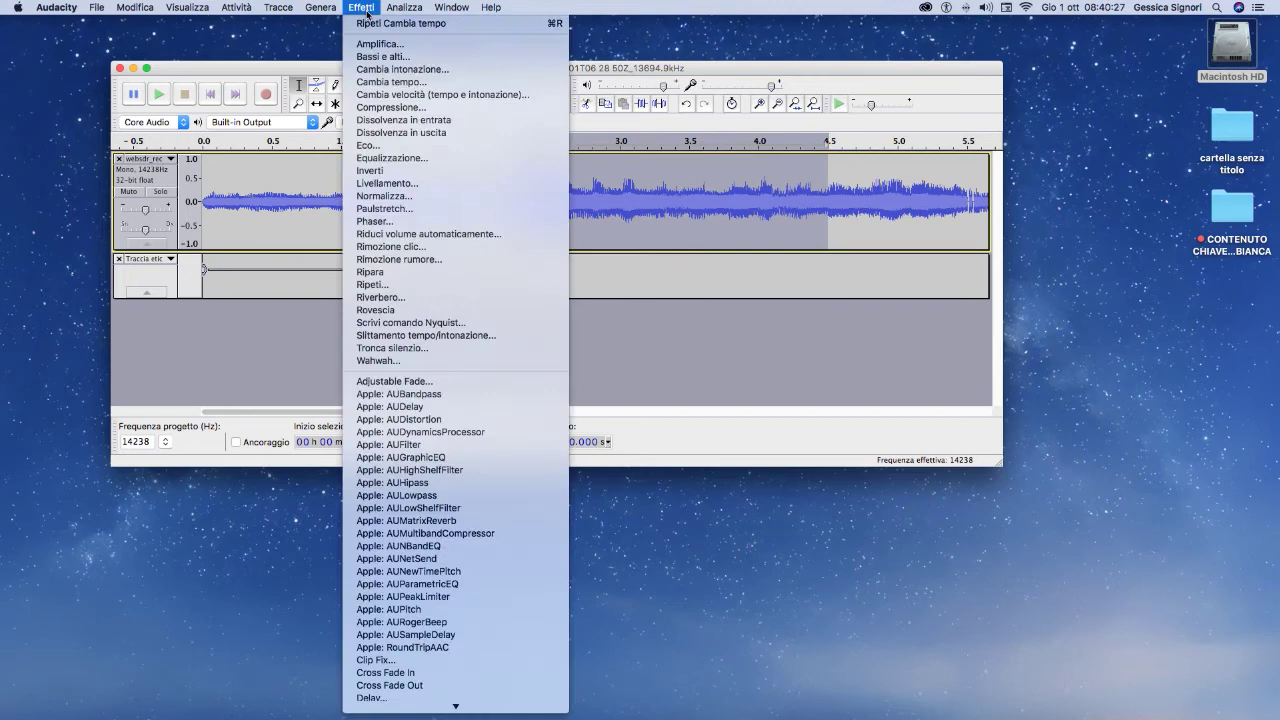
pyautogui.click(360, 260)
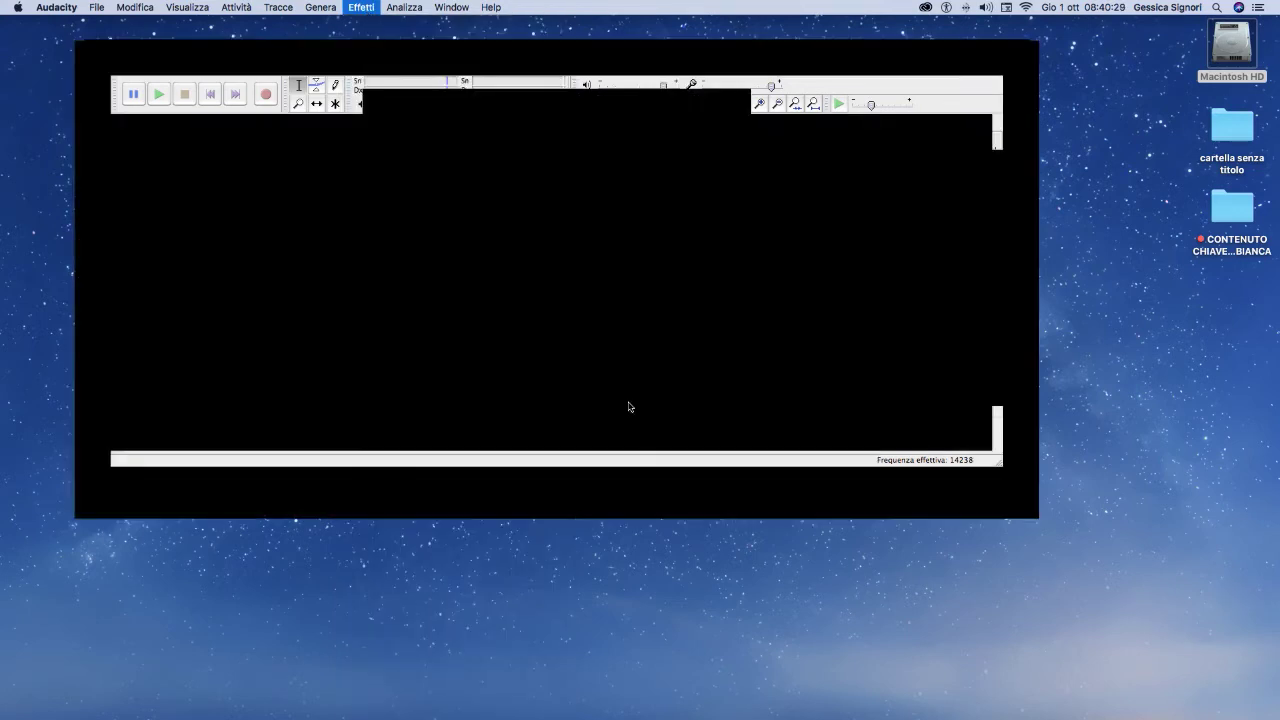
pyautogui.click(545, 371)
pyautogui.click(692, 403)
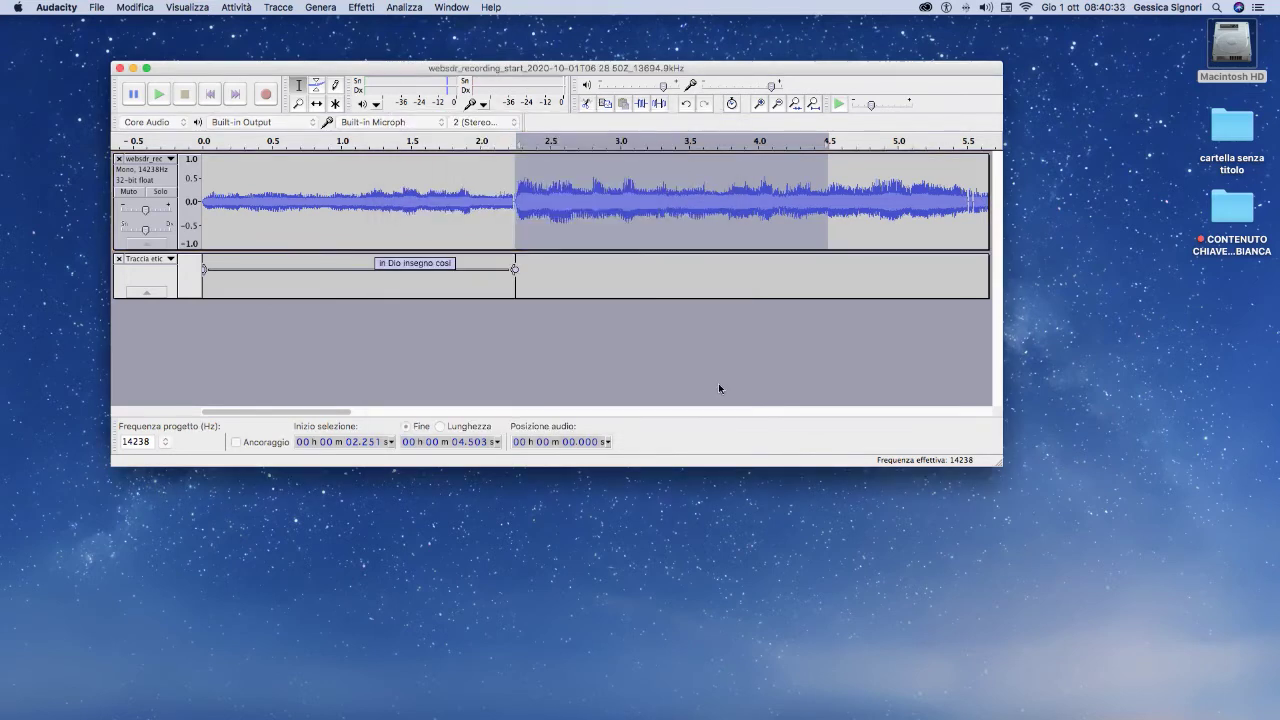
# Amplify the denoised passage by about 8.4 dB and play part of it.
pyautogui.click(355, 7)
pyautogui.click(378, 44)
pyautogui.moveTo(590, 248); pyautogui.dragTo(575, 260)
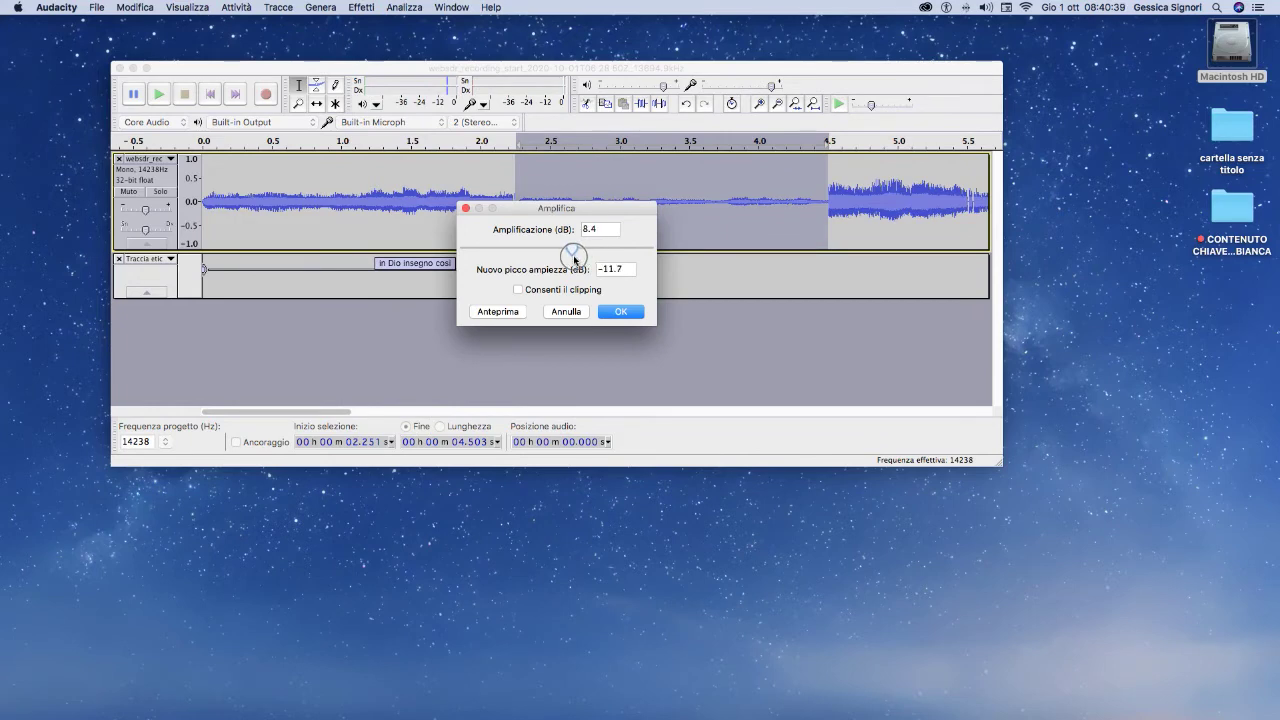
pyautogui.click(620, 313)
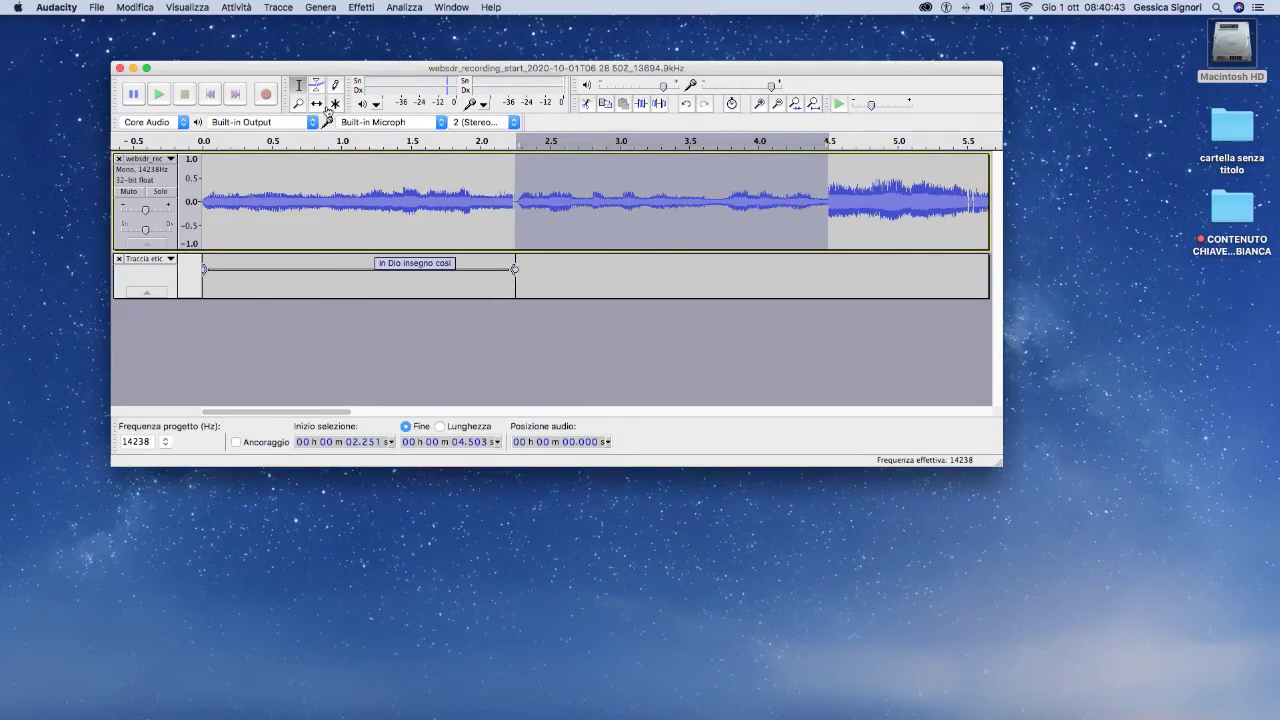
pyautogui.click(160, 95)
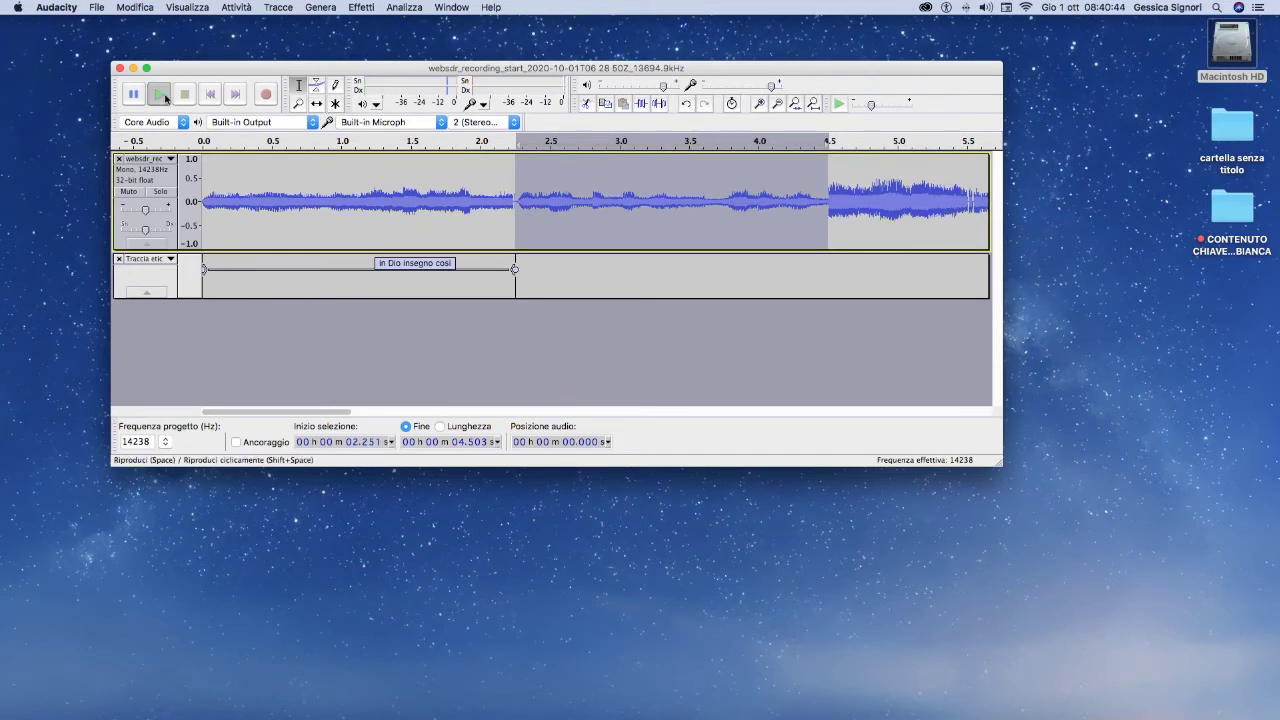
pyautogui.click(190, 101)
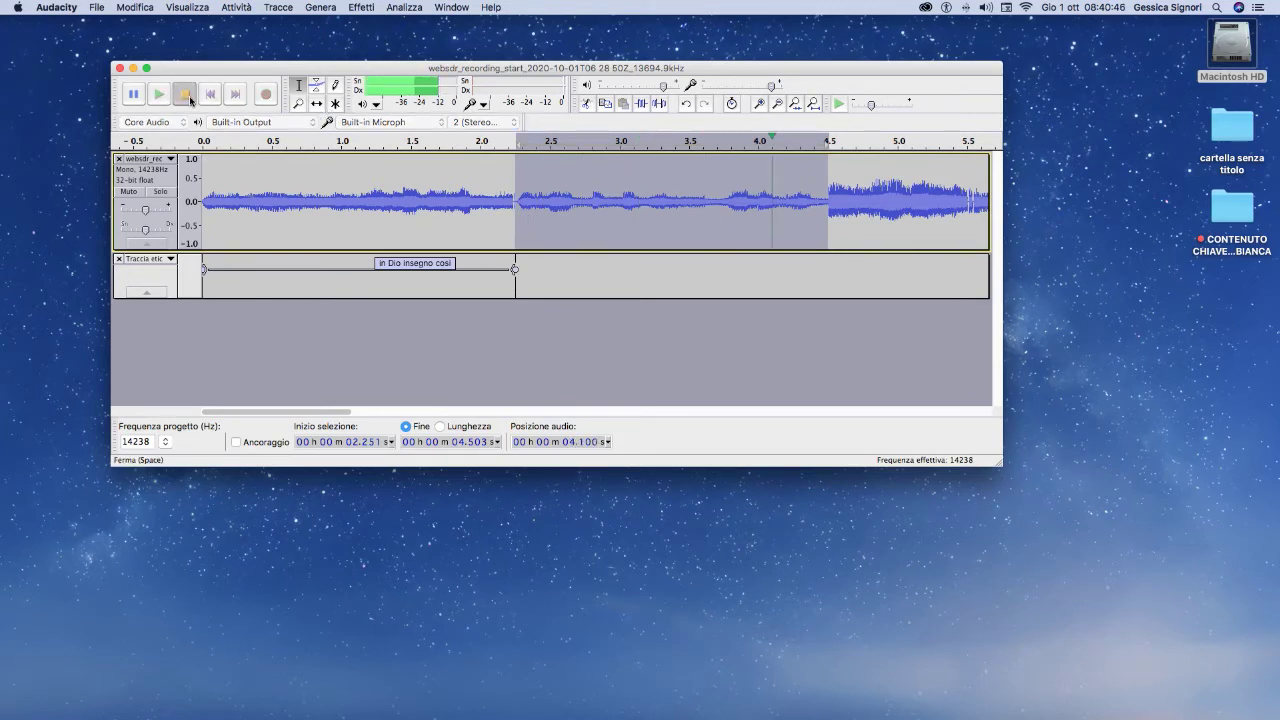
# Play the amplified passage from 2.251 to 3.655 seconds, then replay it with the selection extended to 3.947 seconds.
pyautogui.moveTo(710, 204); pyautogui.dragTo(512, 222)
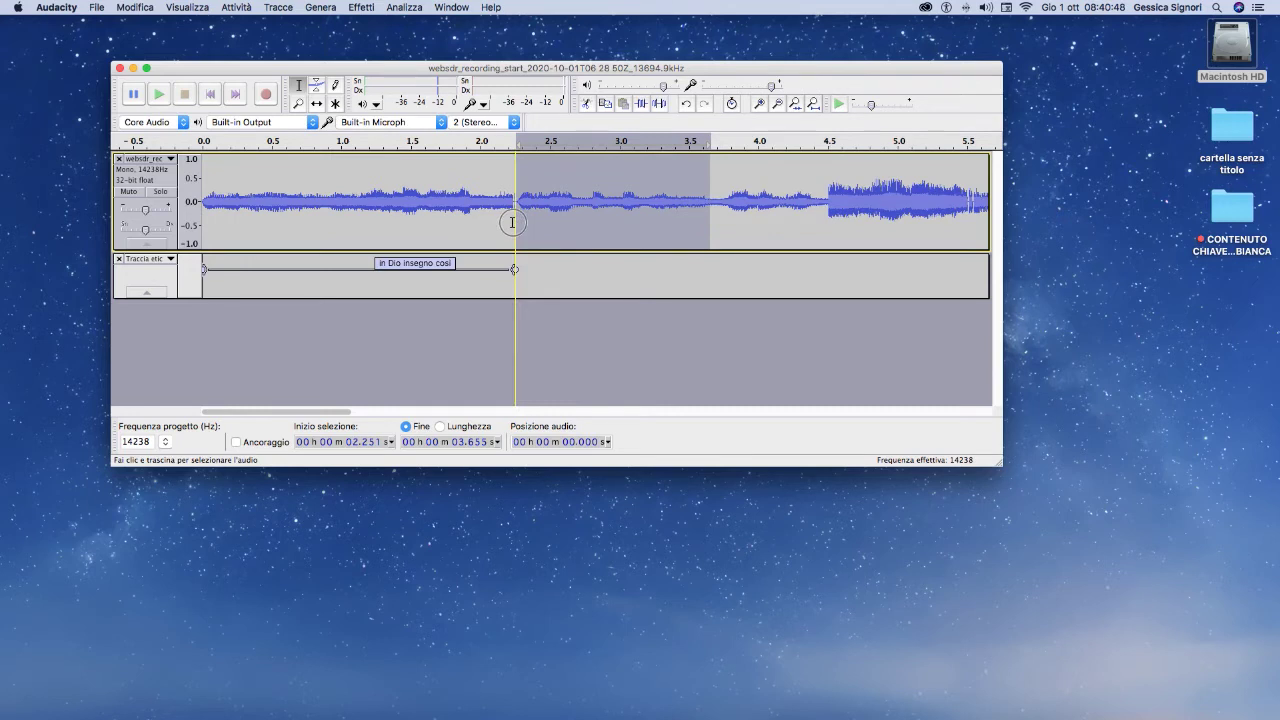
pyautogui.click(167, 97)
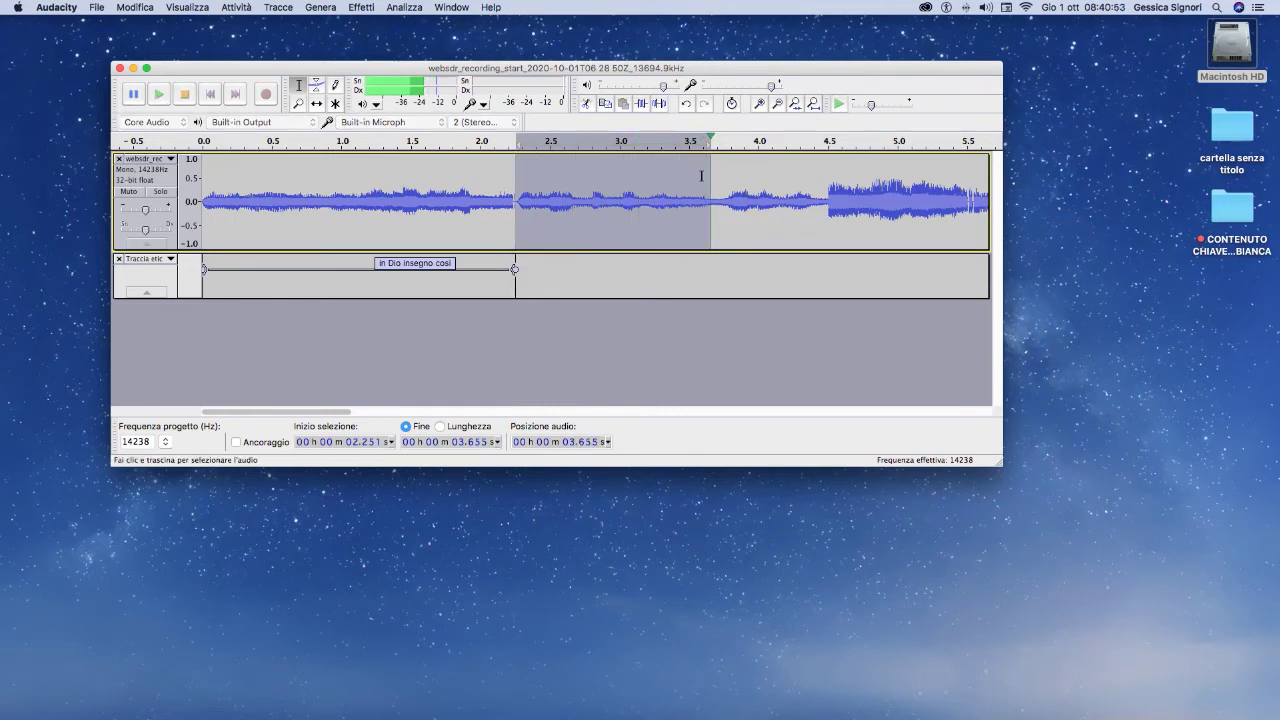
pyautogui.press('space')
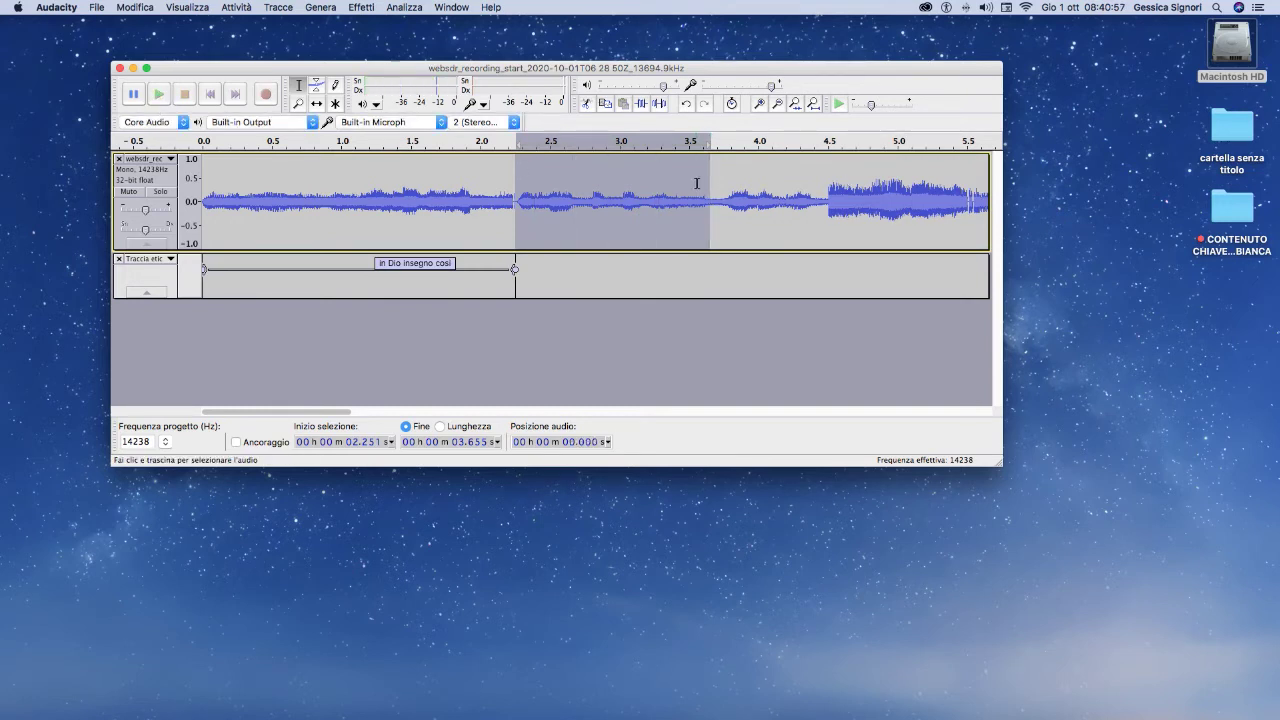
pyautogui.moveTo(710, 186); pyautogui.dragTo(752, 190)
pyautogui.click(168, 88)
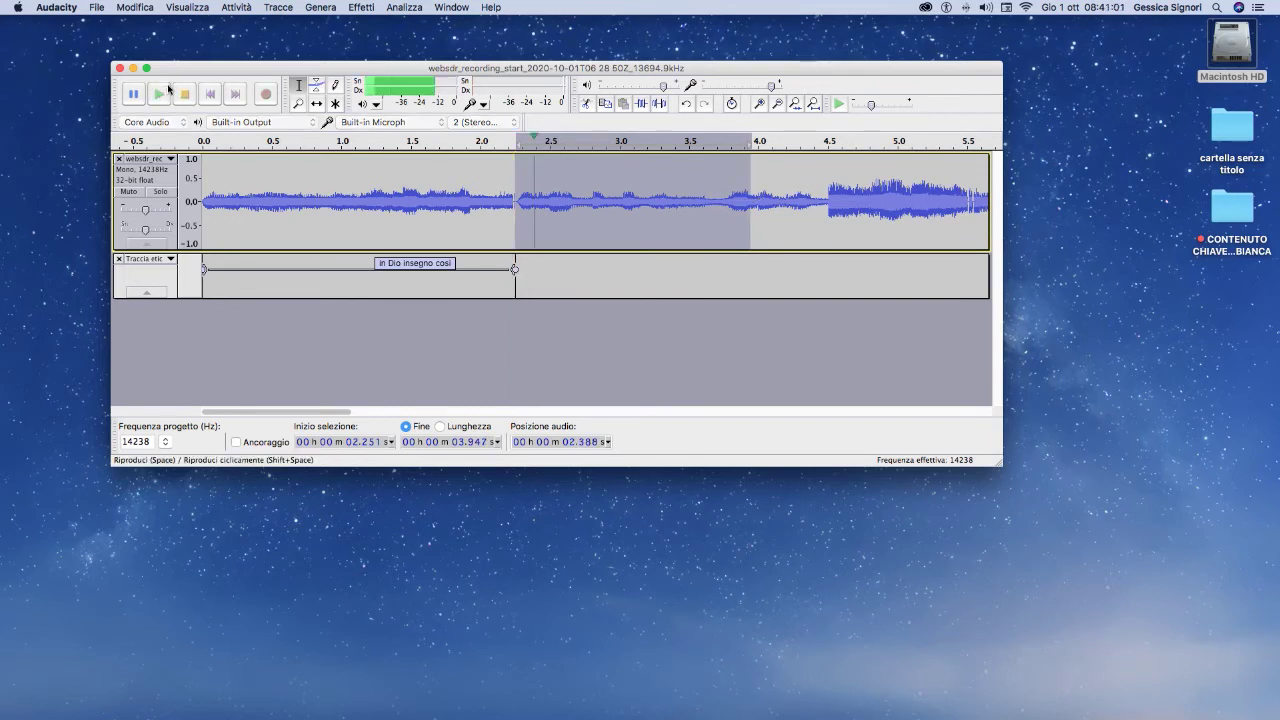
pyautogui.click(168, 88)
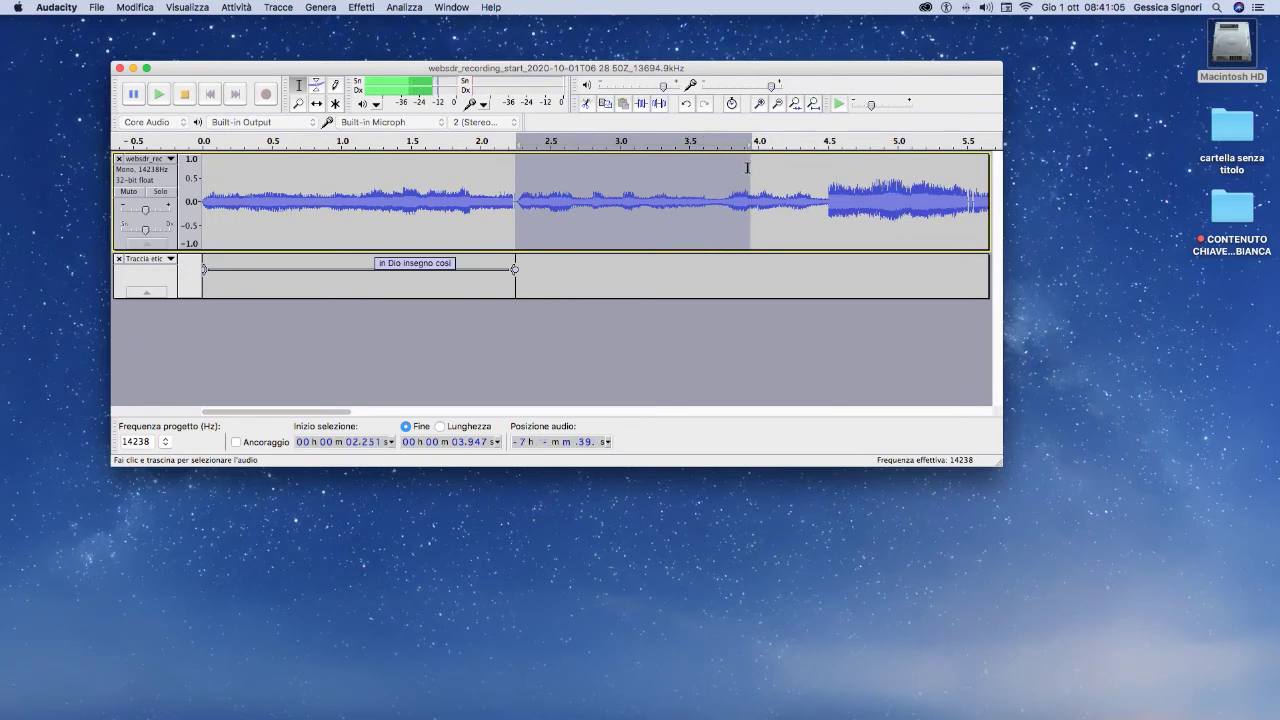
# Extend the selection from 2.251 seconds to 4.479 and finally 4.503 seconds, replaying the denoised passage.
pyautogui.moveTo(750, 175); pyautogui.dragTo(824, 190)
pyautogui.moveTo(754, 163); pyautogui.dragTo(515, 234)
pyautogui.click(161, 95)
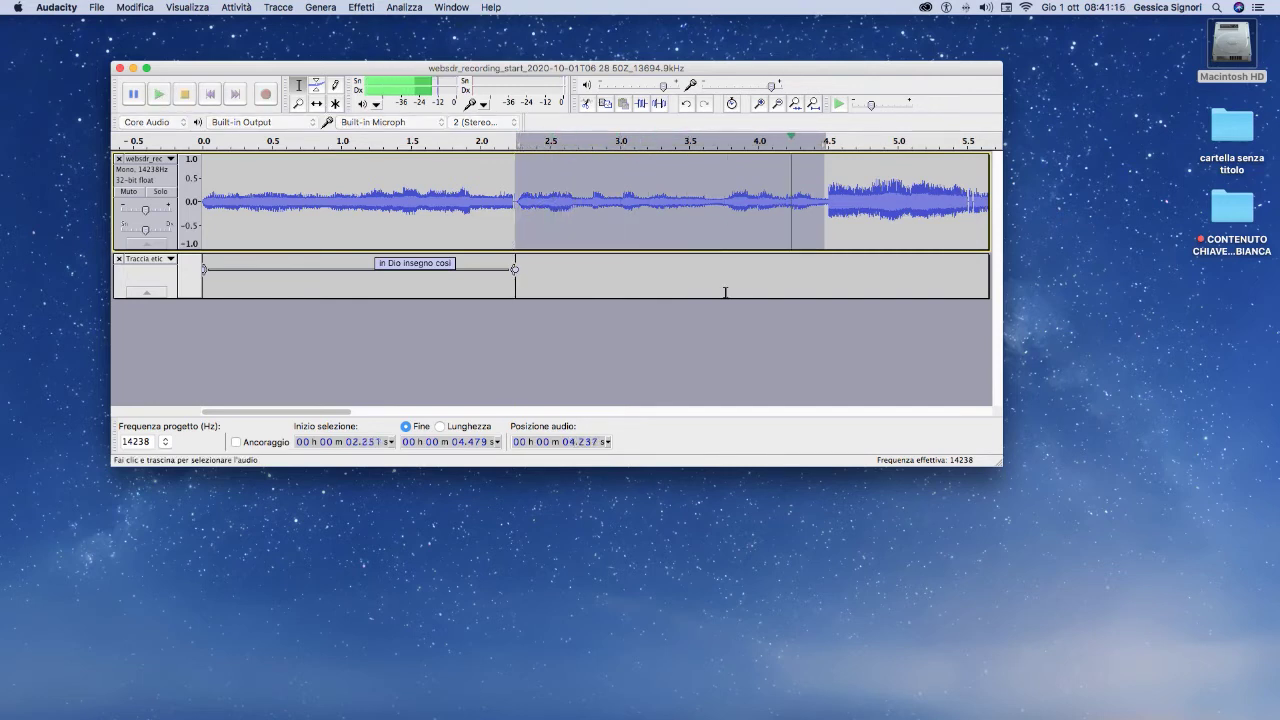
pyautogui.moveTo(819, 176); pyautogui.dragTo(827, 176)
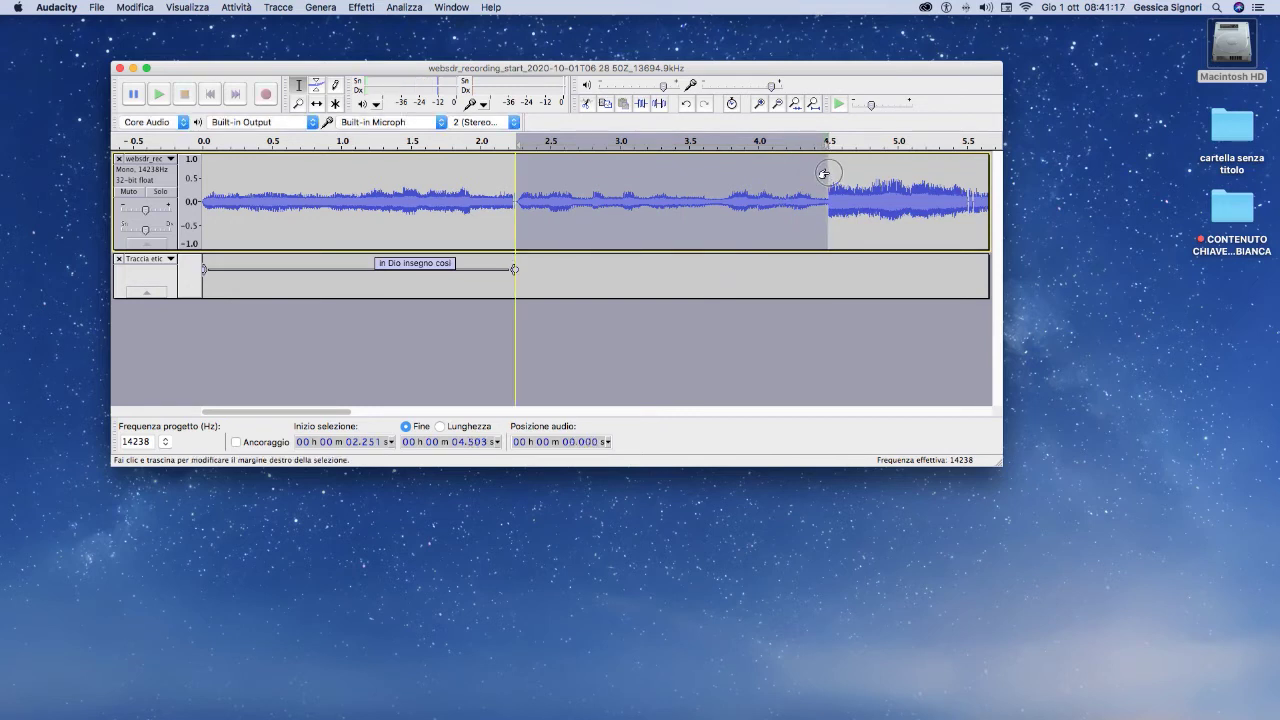
pyautogui.click(158, 93)
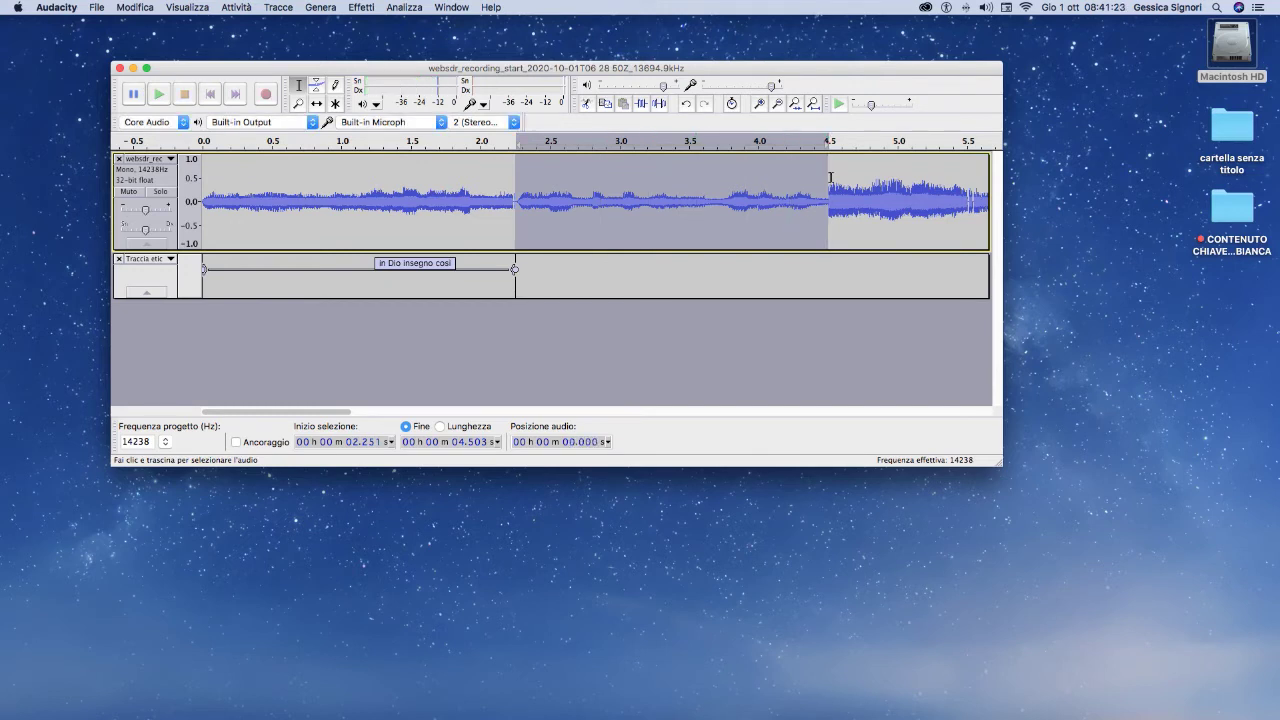
pyautogui.click(158, 94)
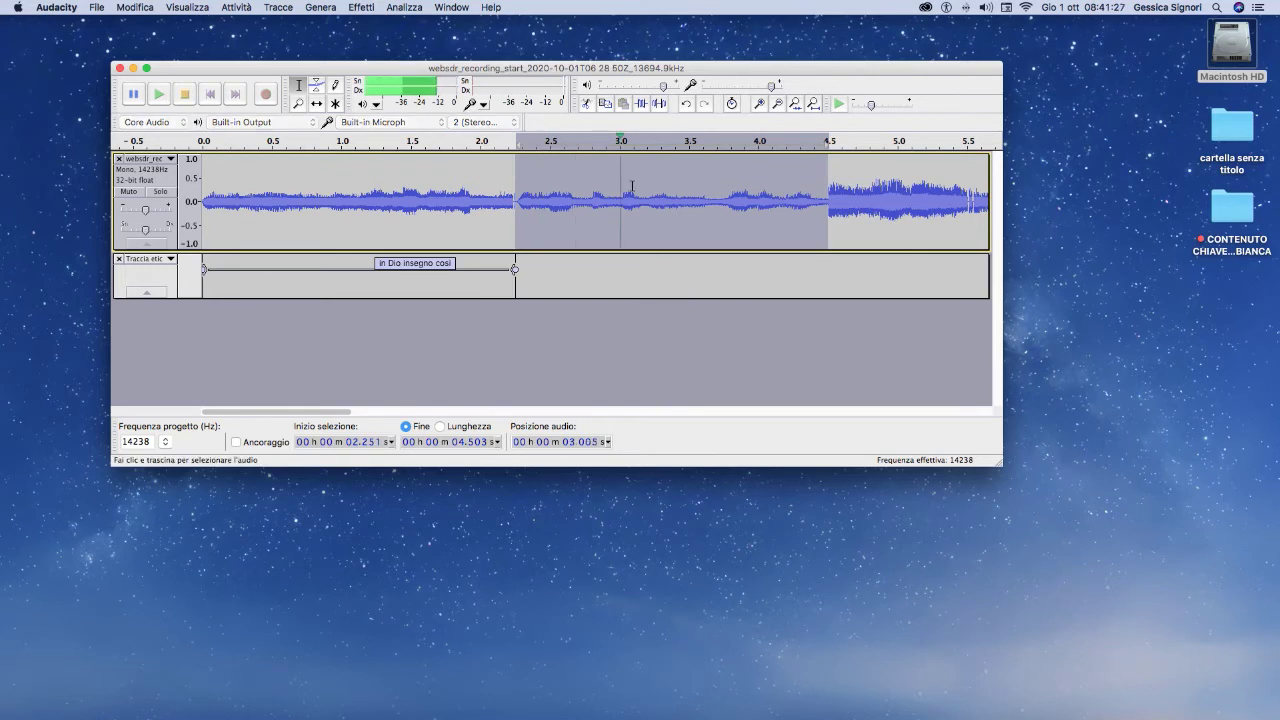
# Shorten the selection to end at 3.679 seconds and play it, then replay it with the end at 3.760 seconds.
pyautogui.moveTo(828, 190); pyautogui.dragTo(714, 197)
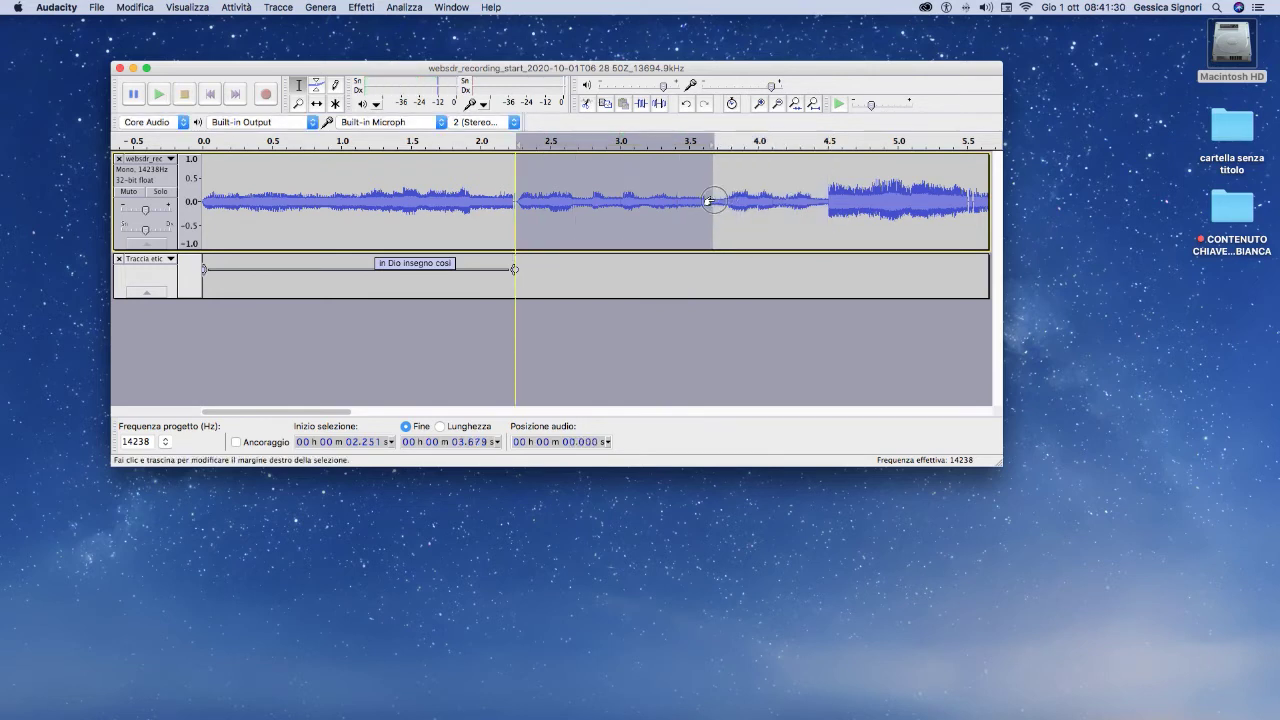
pyautogui.click(157, 95)
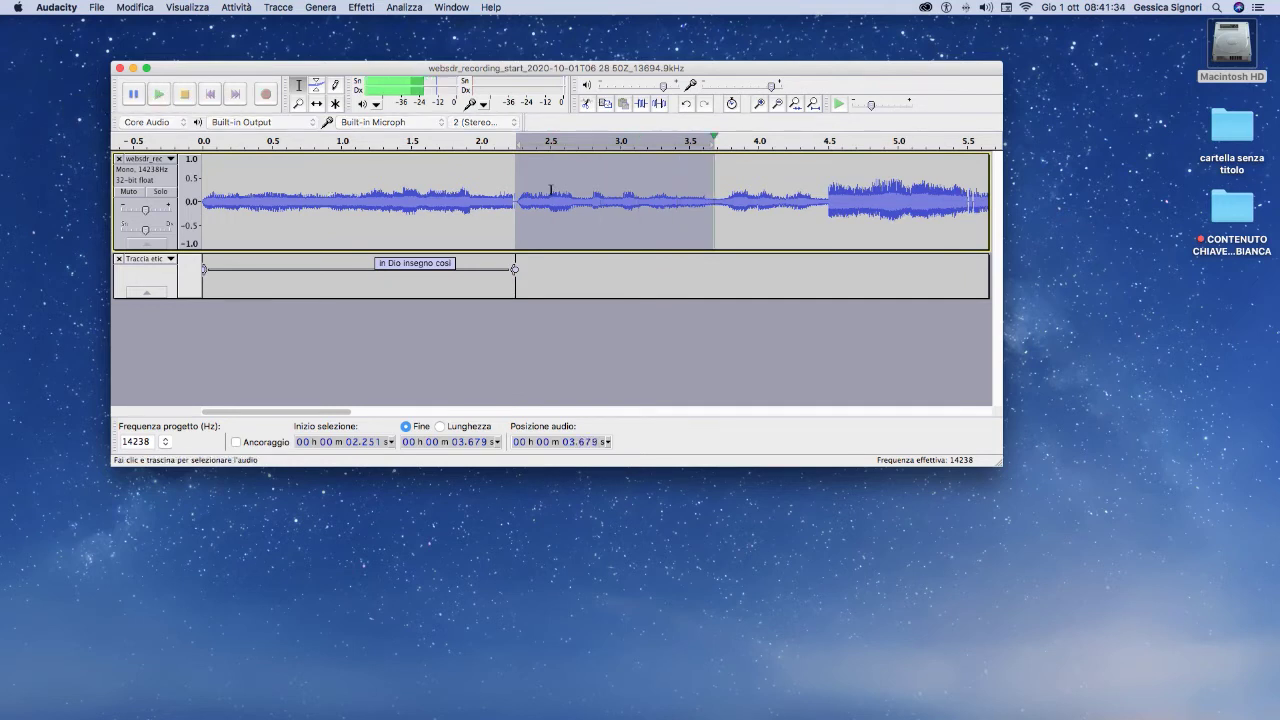
pyautogui.moveTo(715, 185); pyautogui.dragTo(724, 186)
pyautogui.click(157, 94)
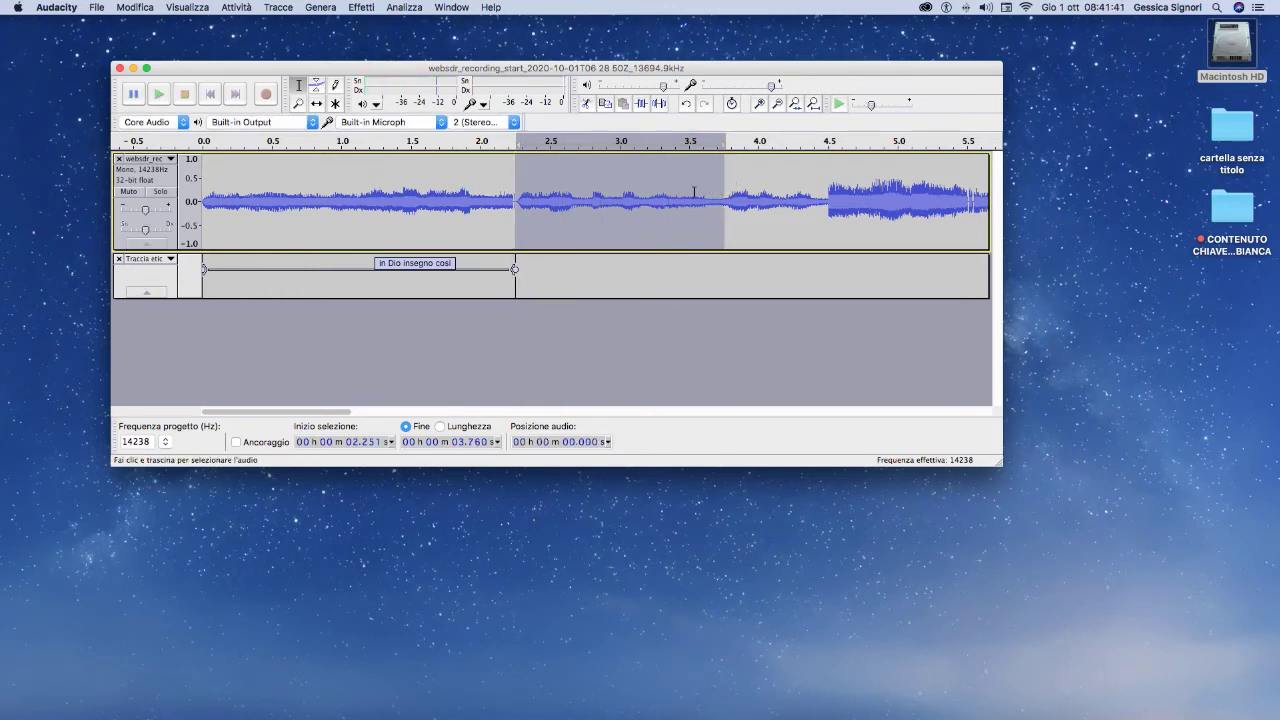
# Set the selection end to 3.736 seconds and add a label there reading "Hanno eseguito sul".
pyautogui.moveTo(720, 183); pyautogui.dragTo(716, 184)
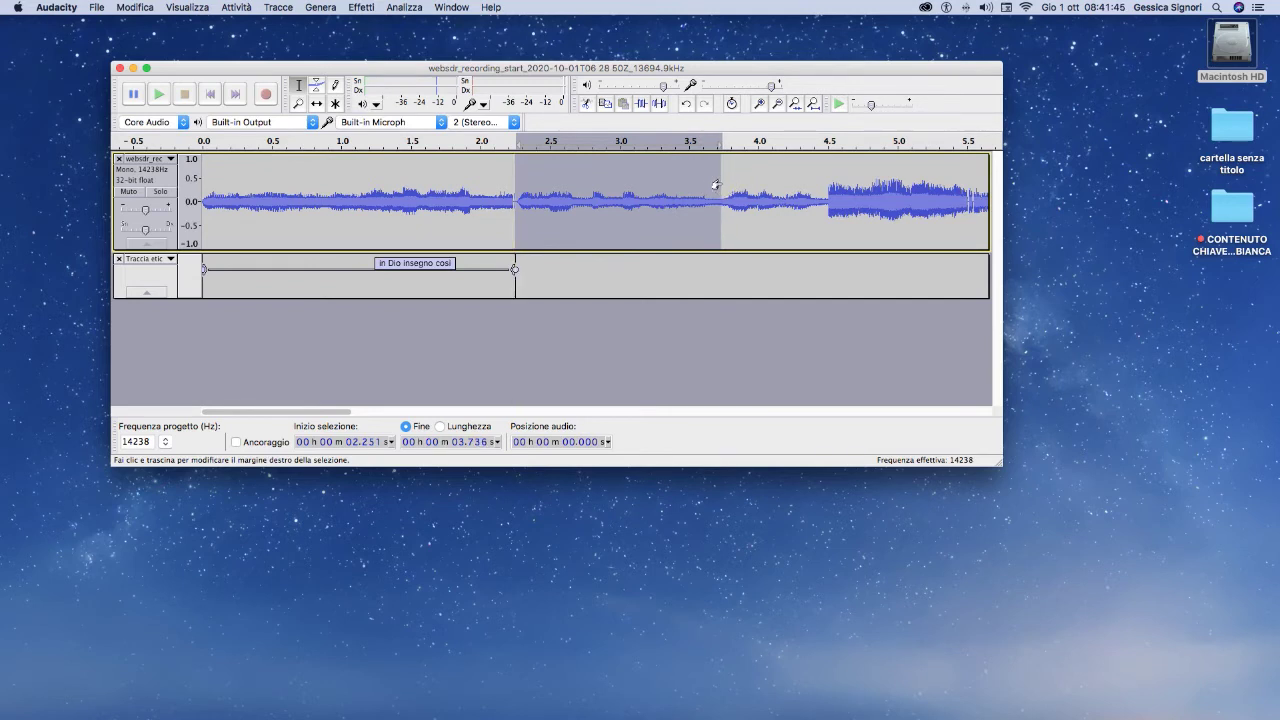
pyautogui.press('super+b')
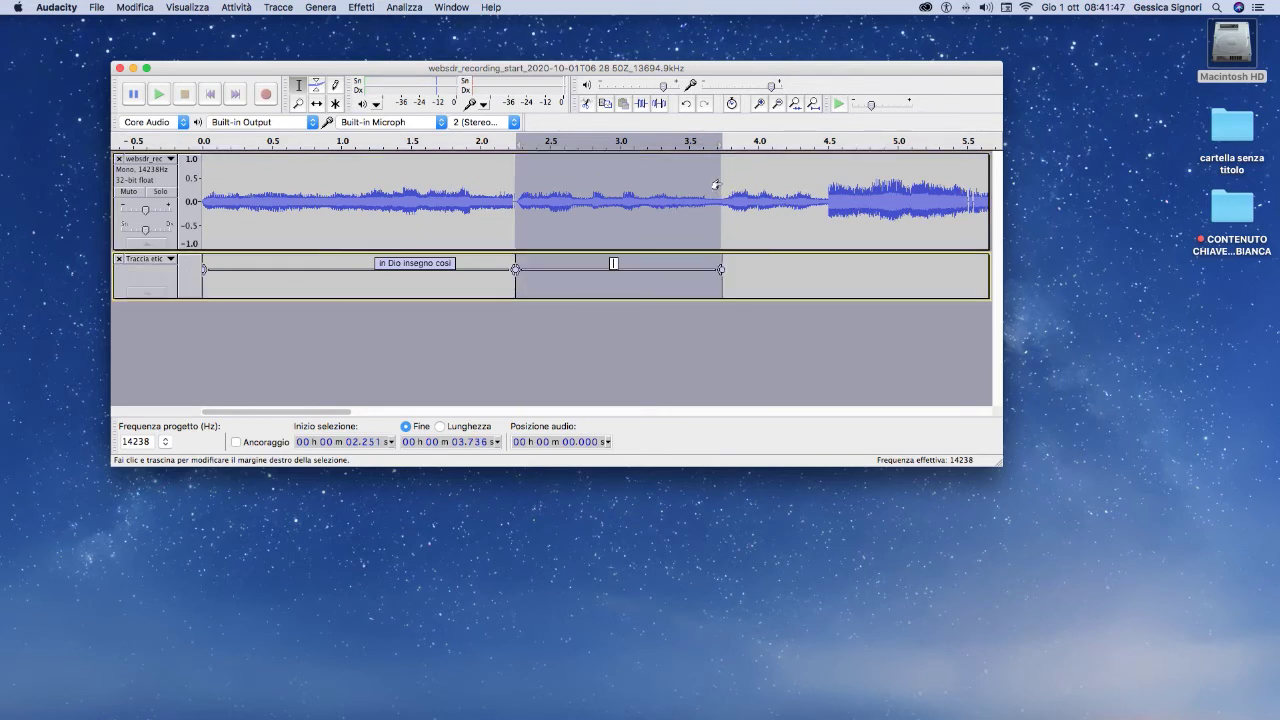
pyautogui.write('Hanno eseguito sul')
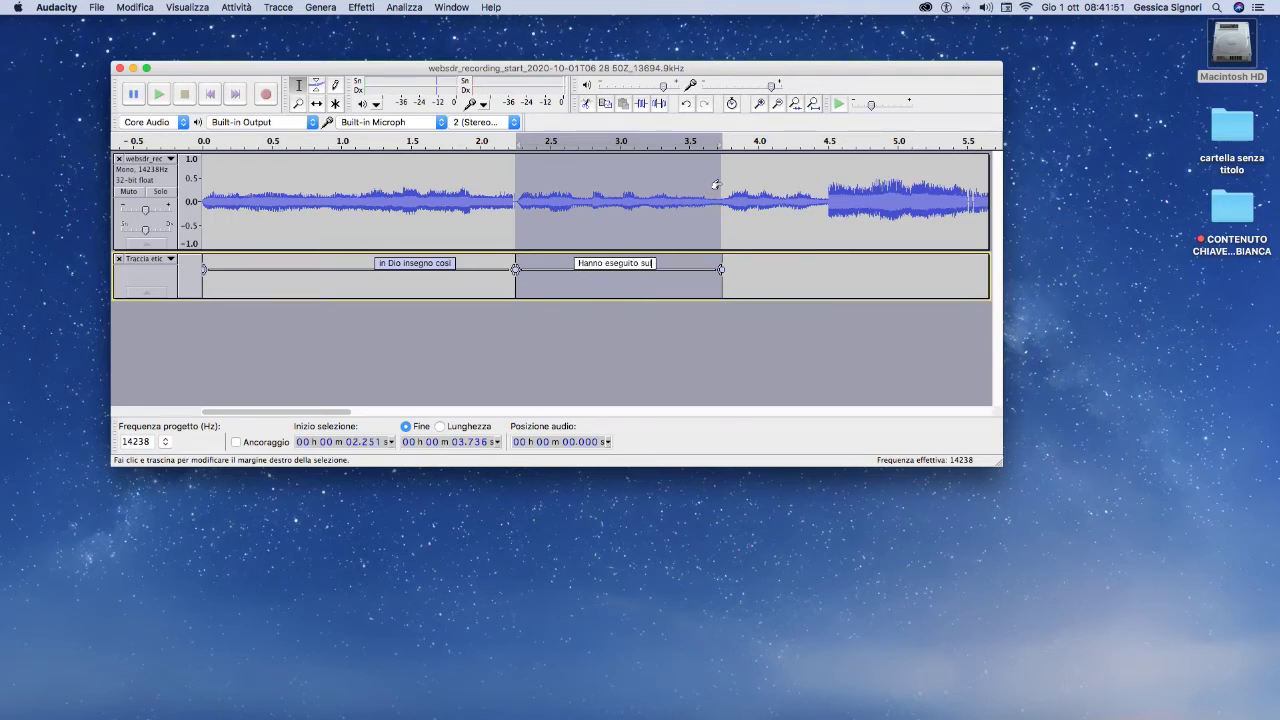
# Select the loud passage from 4.489 to 5.518 seconds and remove its noise with a 22 dB reduction.
pyautogui.moveTo(516, 178); pyautogui.dragTo(970, 205)
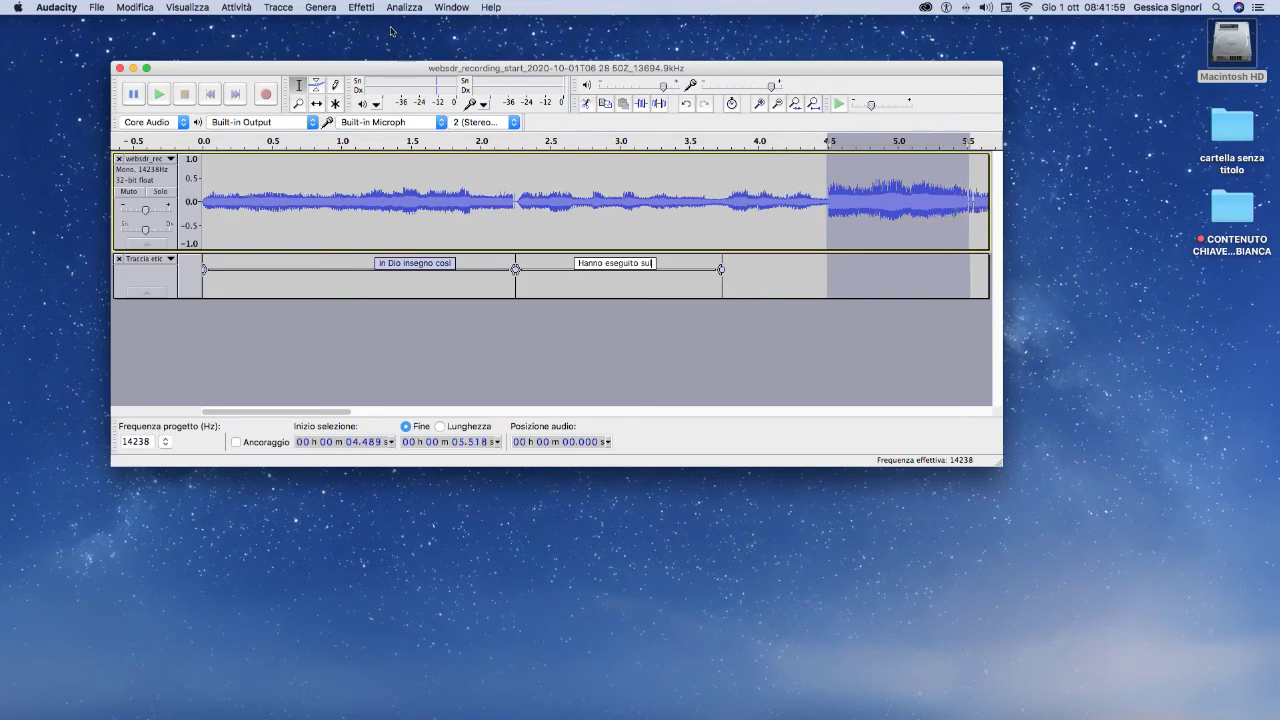
pyautogui.click(361, 7)
pyautogui.click(380, 259)
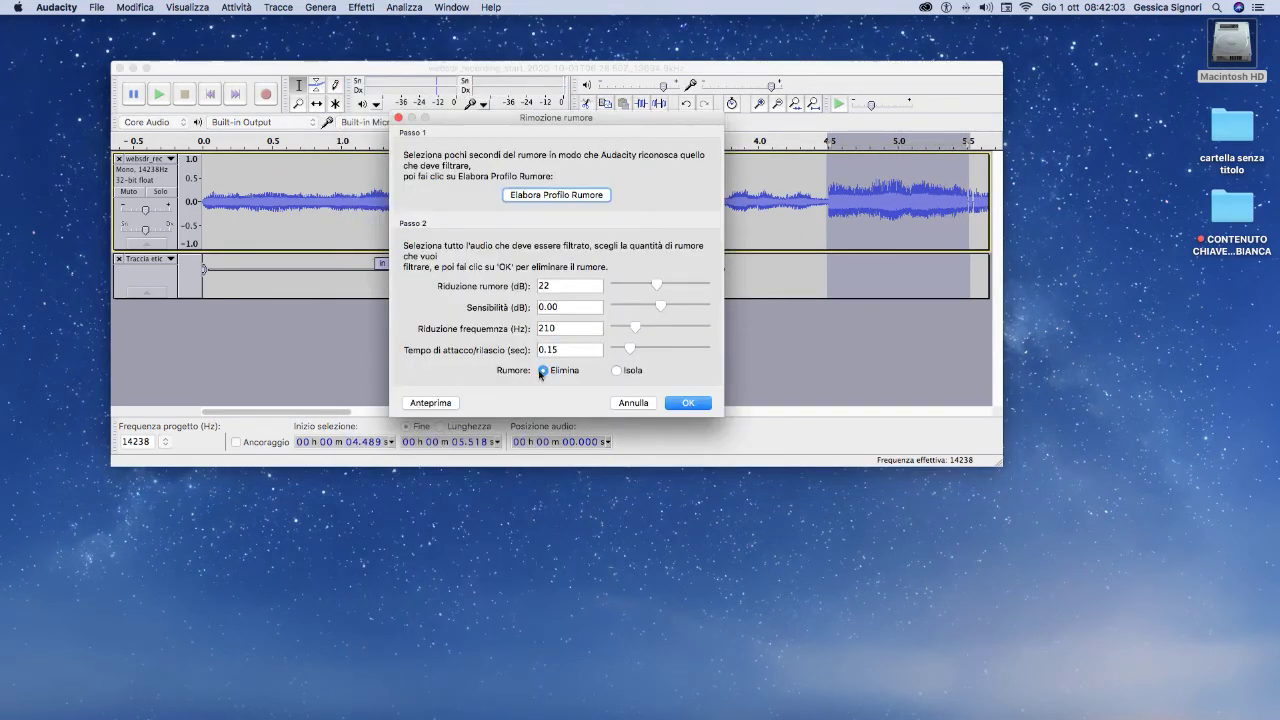
pyautogui.press('Return')
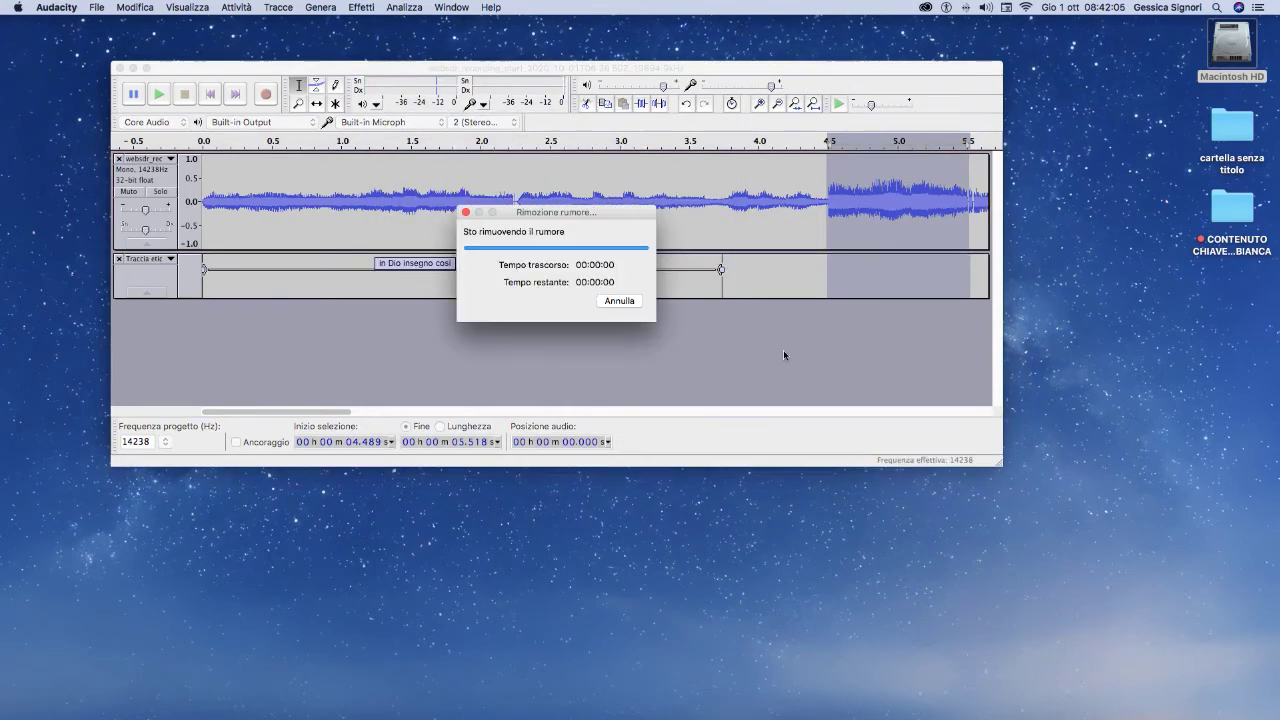
# Amplify the denoised passage from 4.489 to 5.518 seconds by 7.7 dB and play it.
pyautogui.click(349, 8)
pyautogui.click(390, 45)
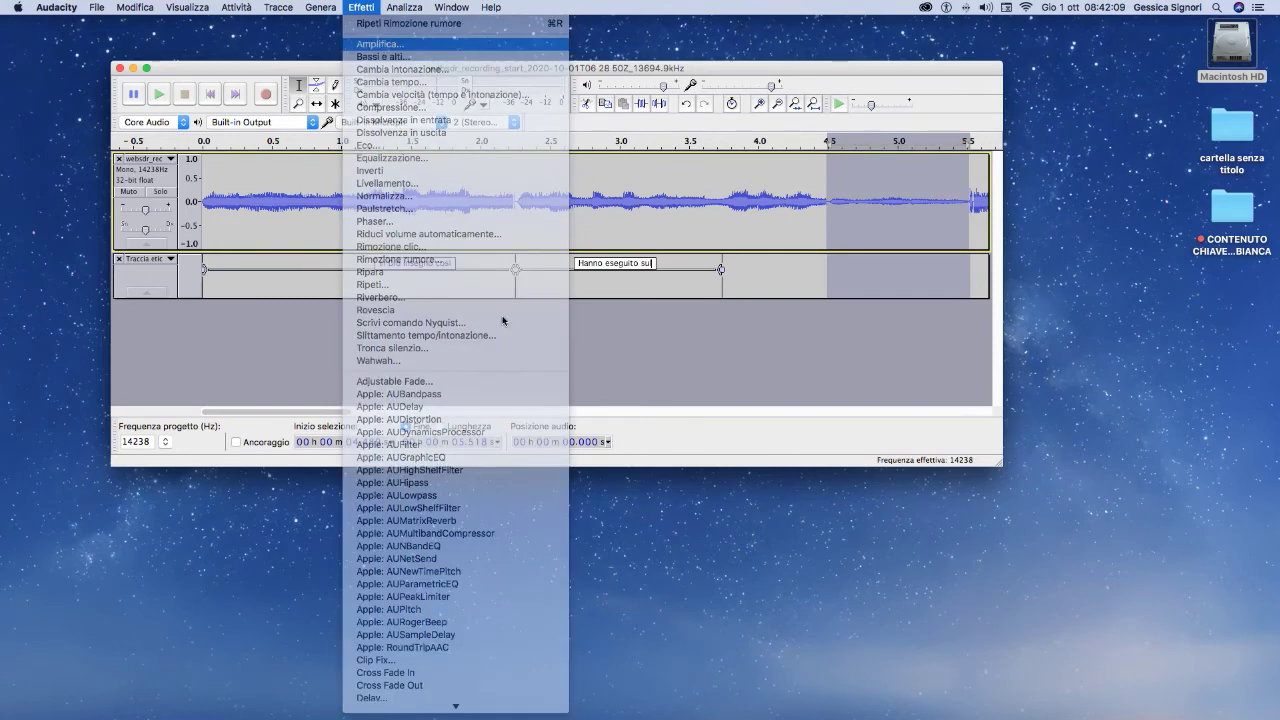
pyautogui.moveTo(594, 250); pyautogui.dragTo(570, 252)
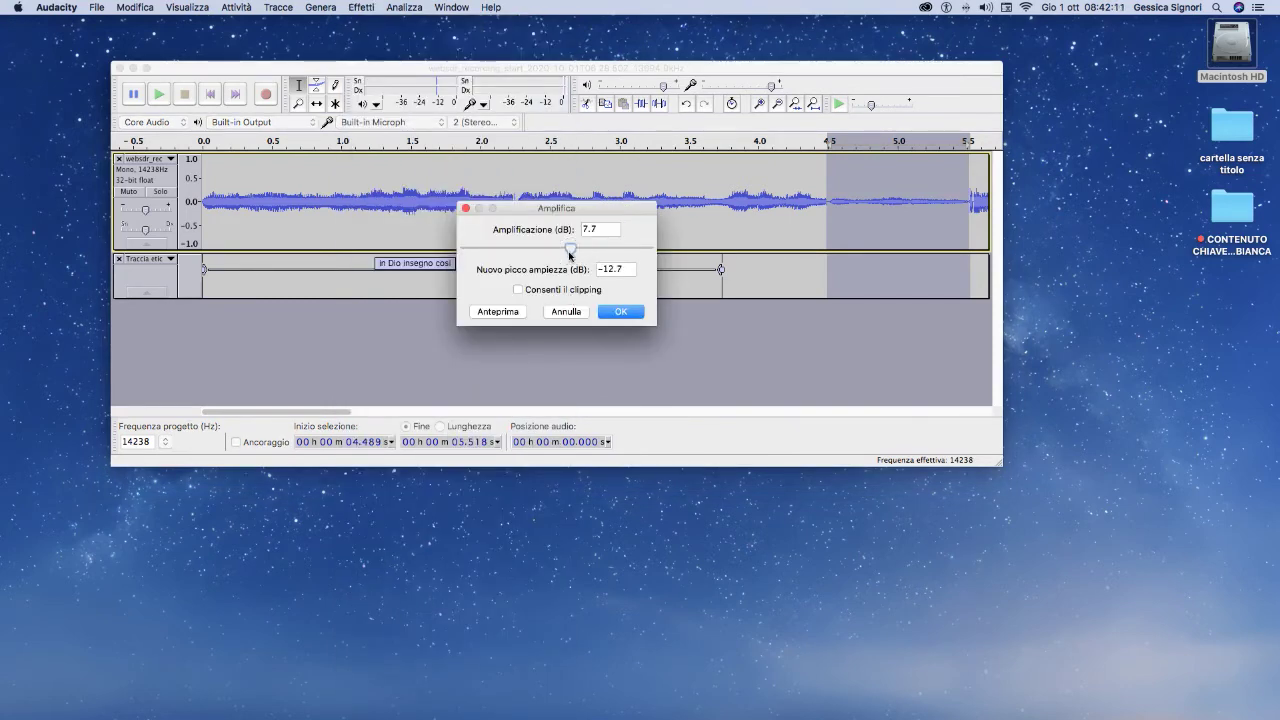
pyautogui.click(619, 312)
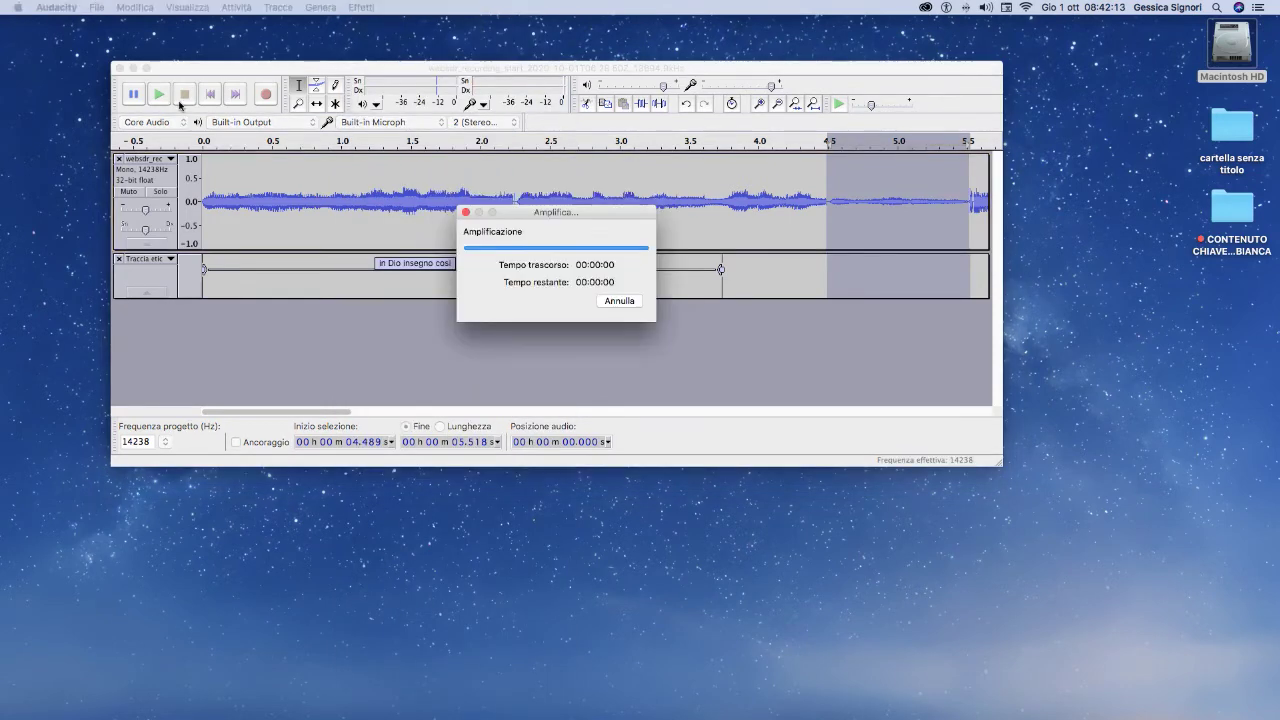
pyautogui.click(157, 95)
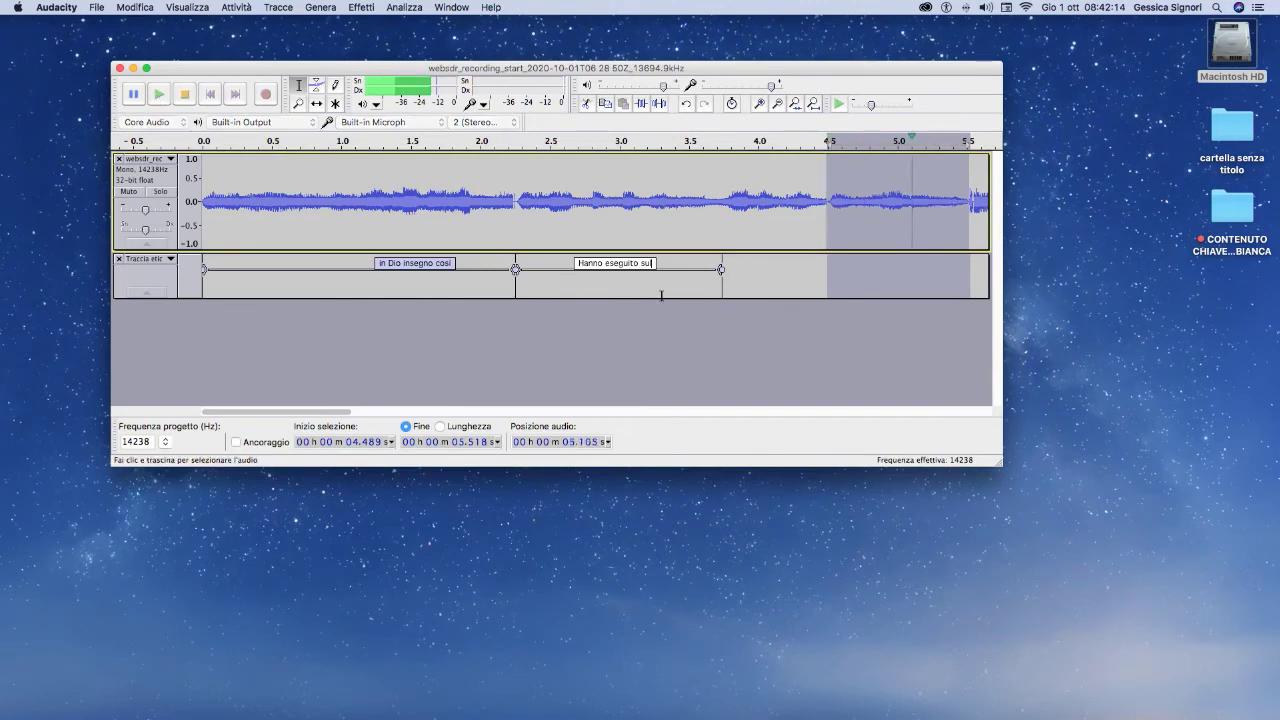
# Select the audio from the end of the second label at 3.736 seconds to 5.504 seconds and replay it several times.
pyautogui.moveTo(722, 200); pyautogui.dragTo(946, 253)
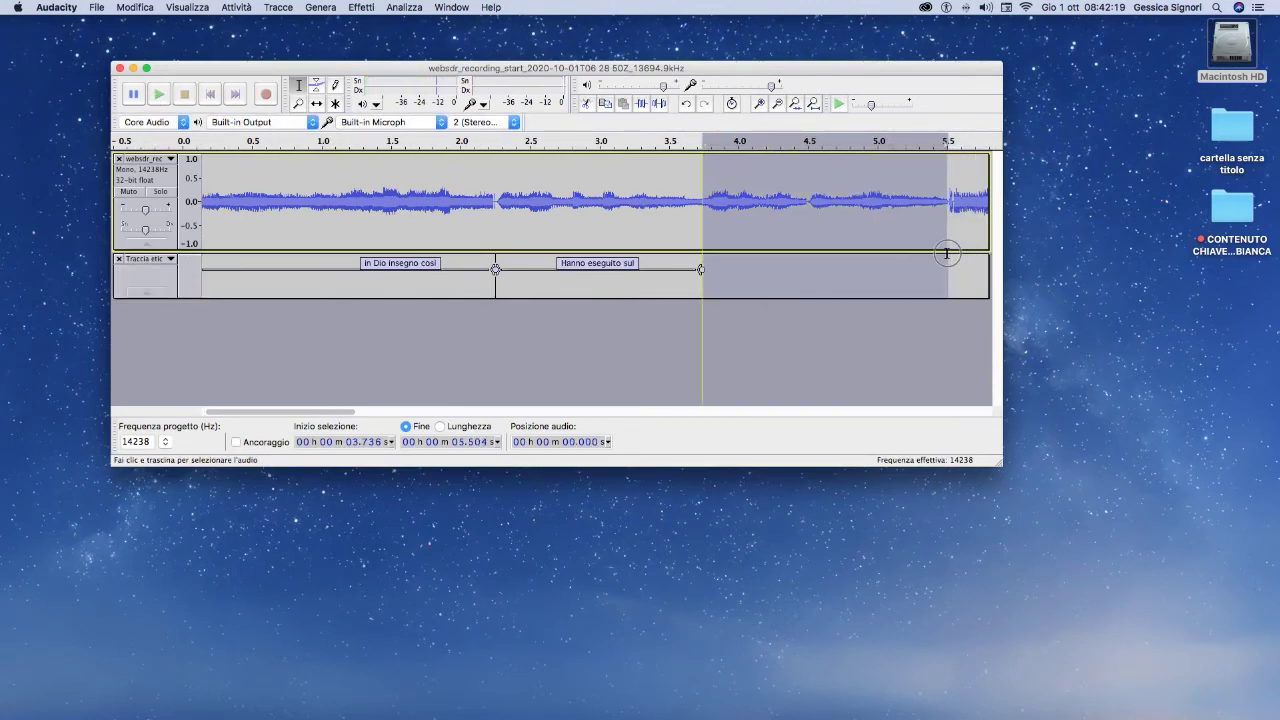
pyautogui.press('space')
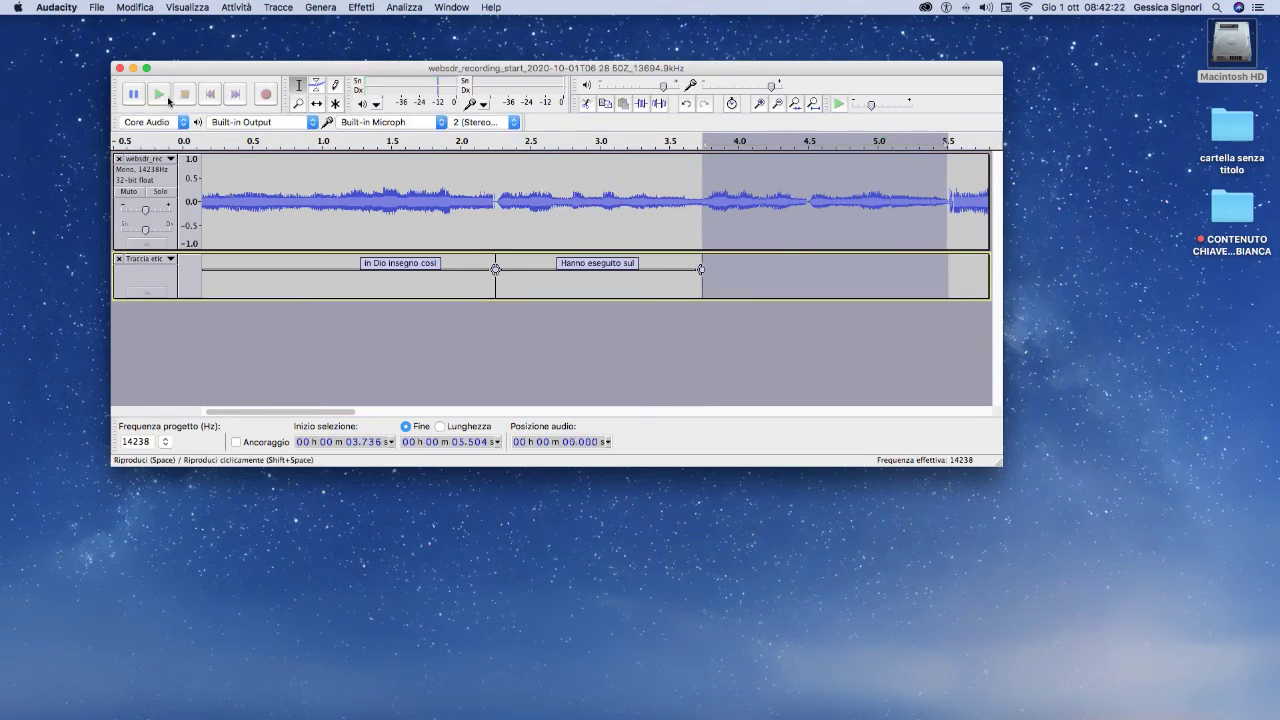
pyautogui.press('space')
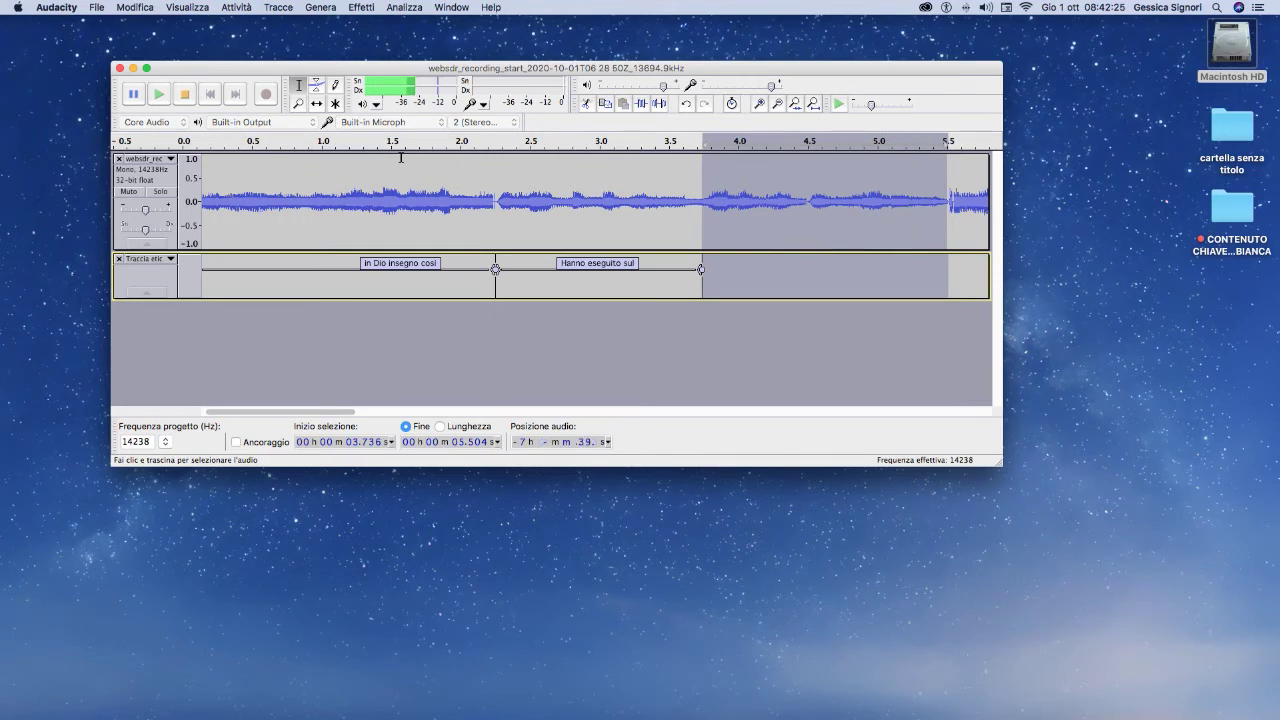
pyautogui.press('space')
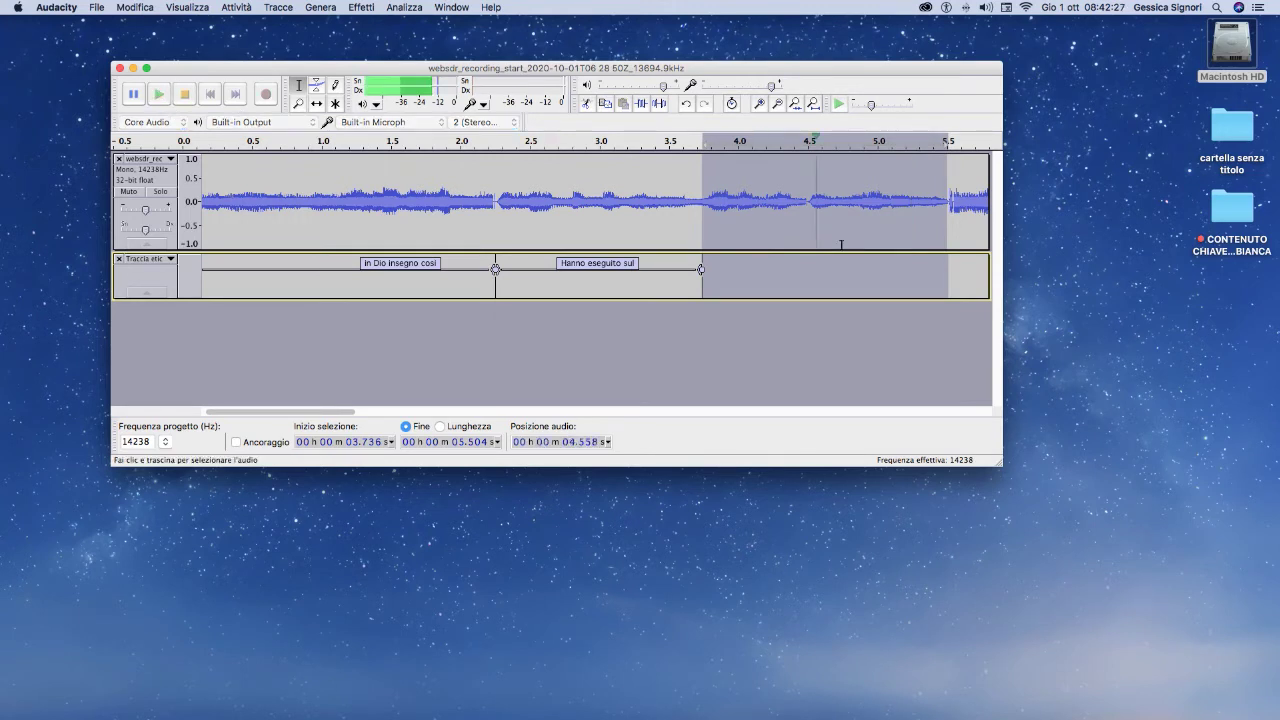
pyautogui.click(159, 94)
# Shorten the selection to end at 4.513 seconds and play it, then replay it with the end at 4.637 seconds.
pyautogui.moveTo(945, 178); pyautogui.dragTo(806, 198)
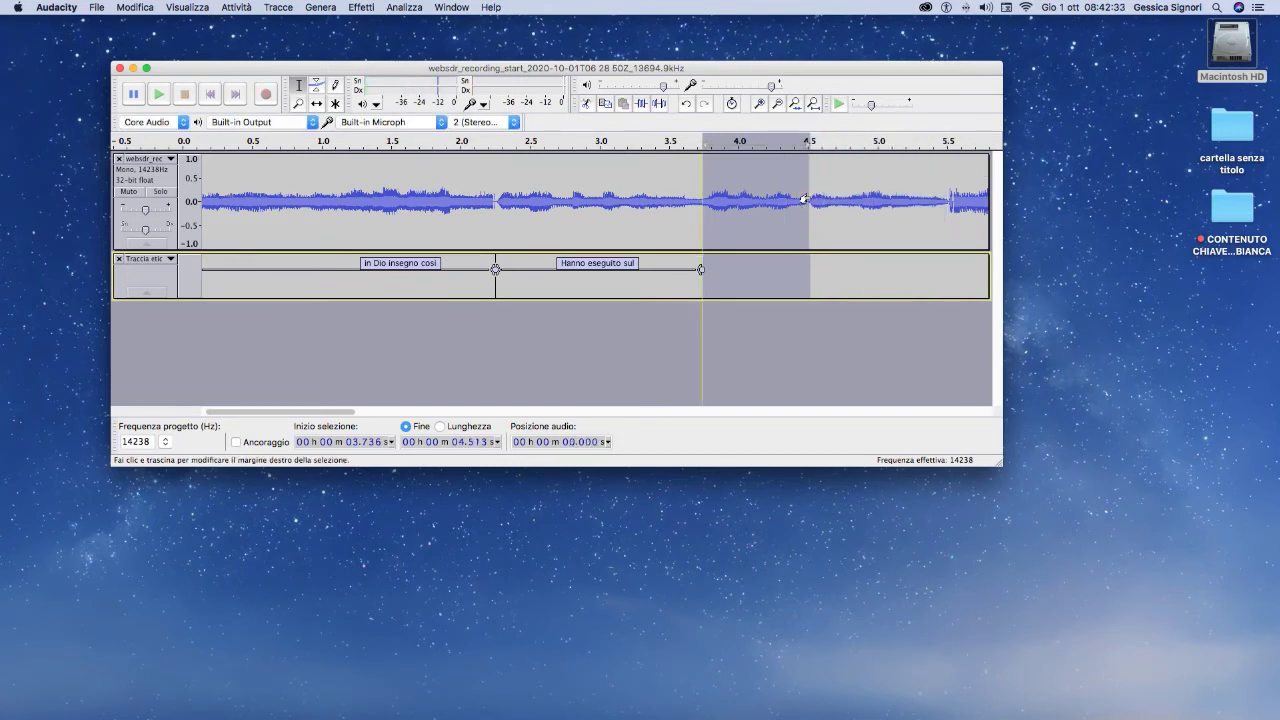
pyautogui.click(170, 95)
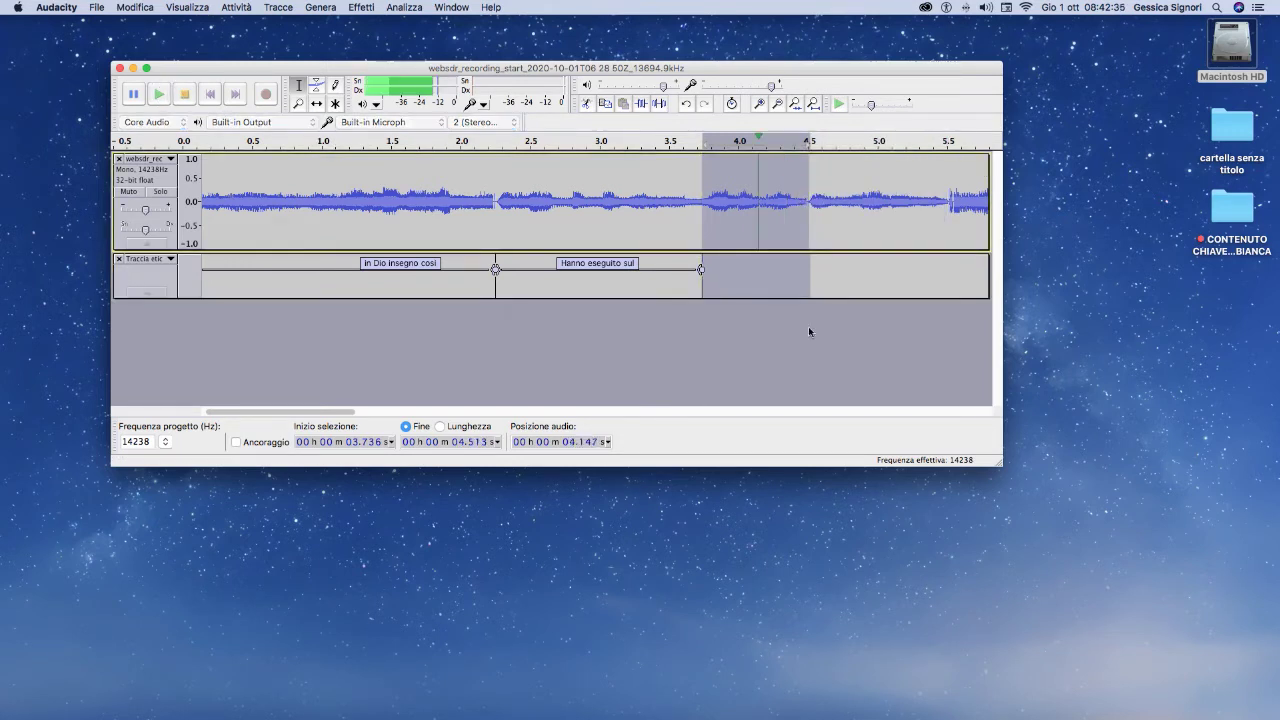
pyautogui.press('space')
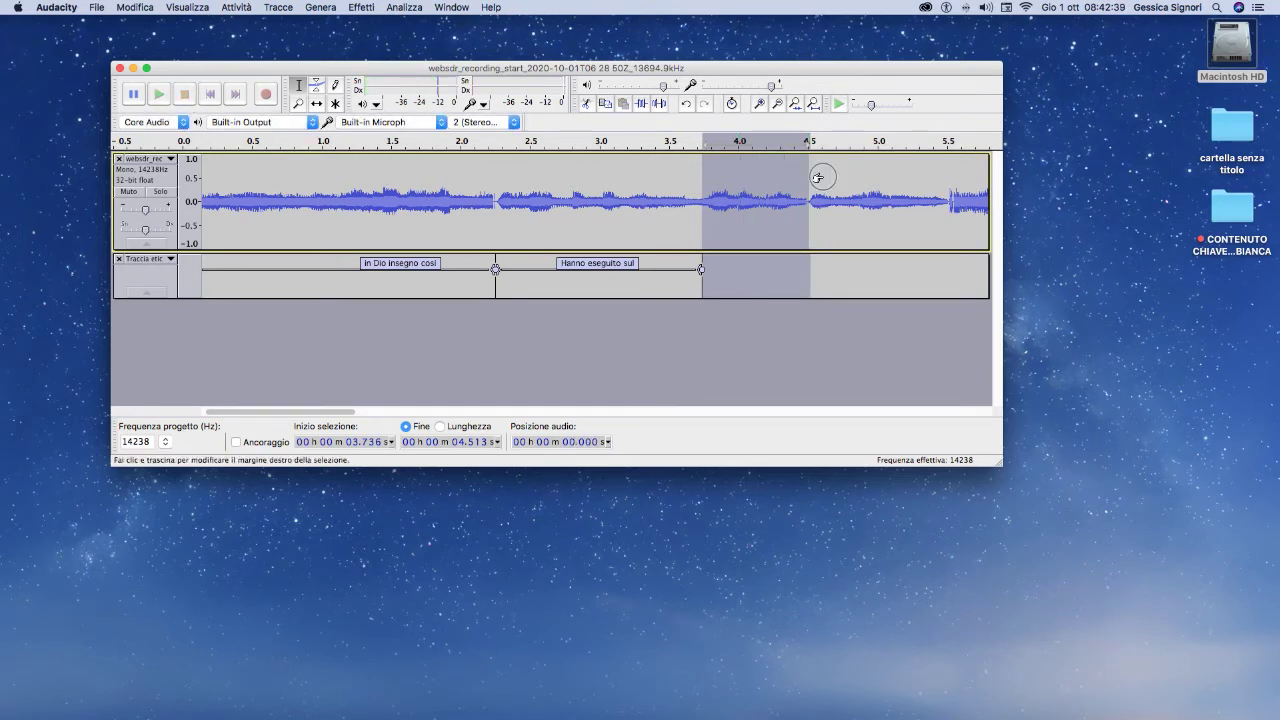
pyautogui.moveTo(810, 178); pyautogui.dragTo(826, 178)
pyautogui.click(163, 97)
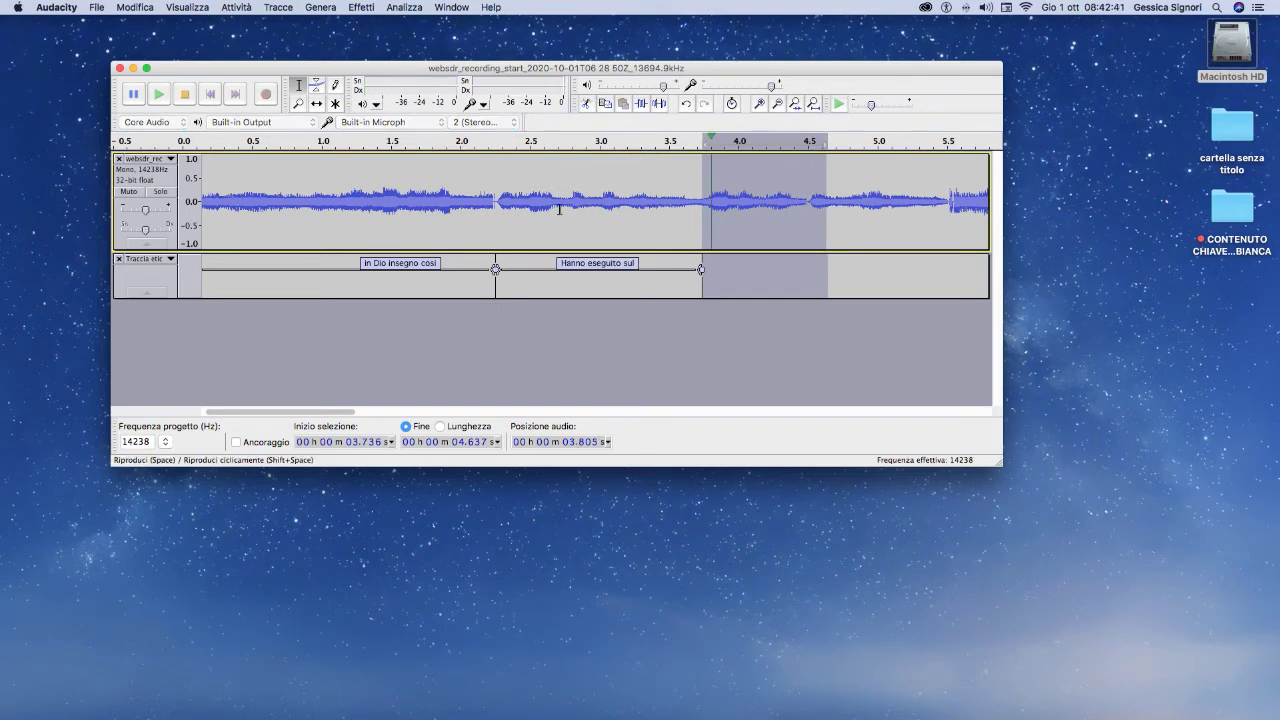
pyautogui.click(158, 94)
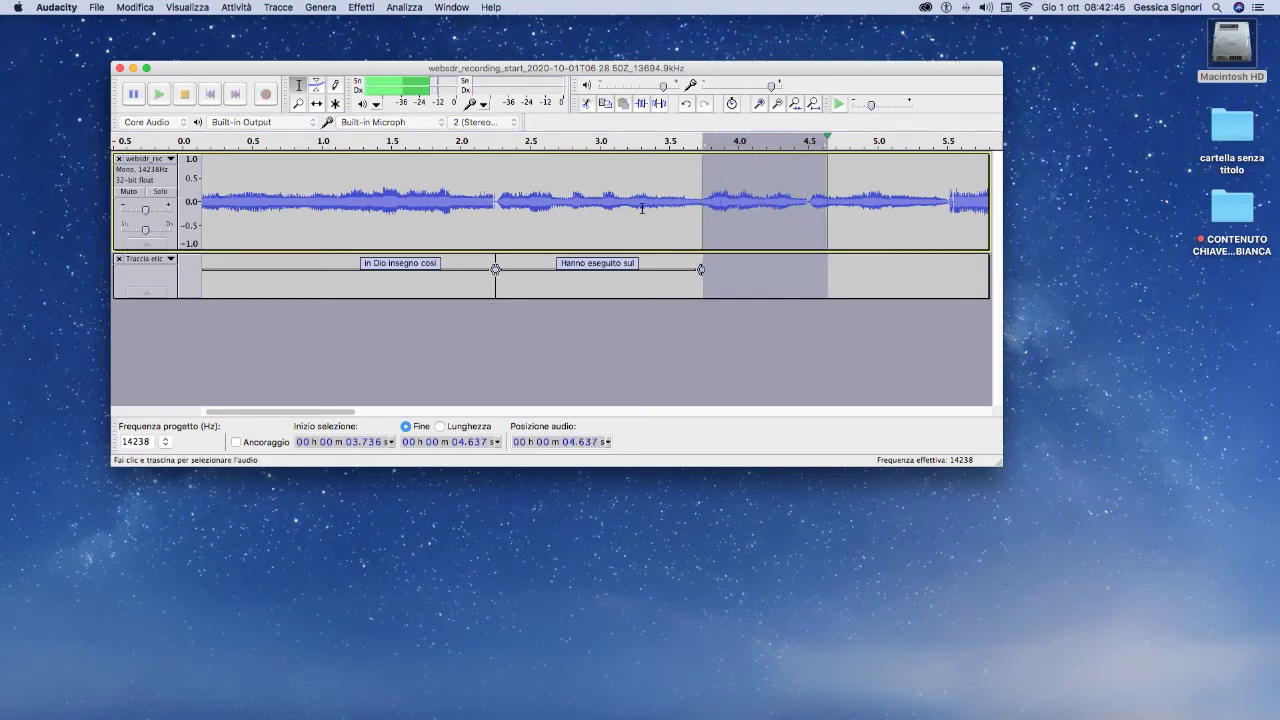
# Extend the selection end to 4.766 seconds and replay the passage twice.
pyautogui.moveTo(826, 181); pyautogui.dragTo(845, 179)
pyautogui.click(158, 94)
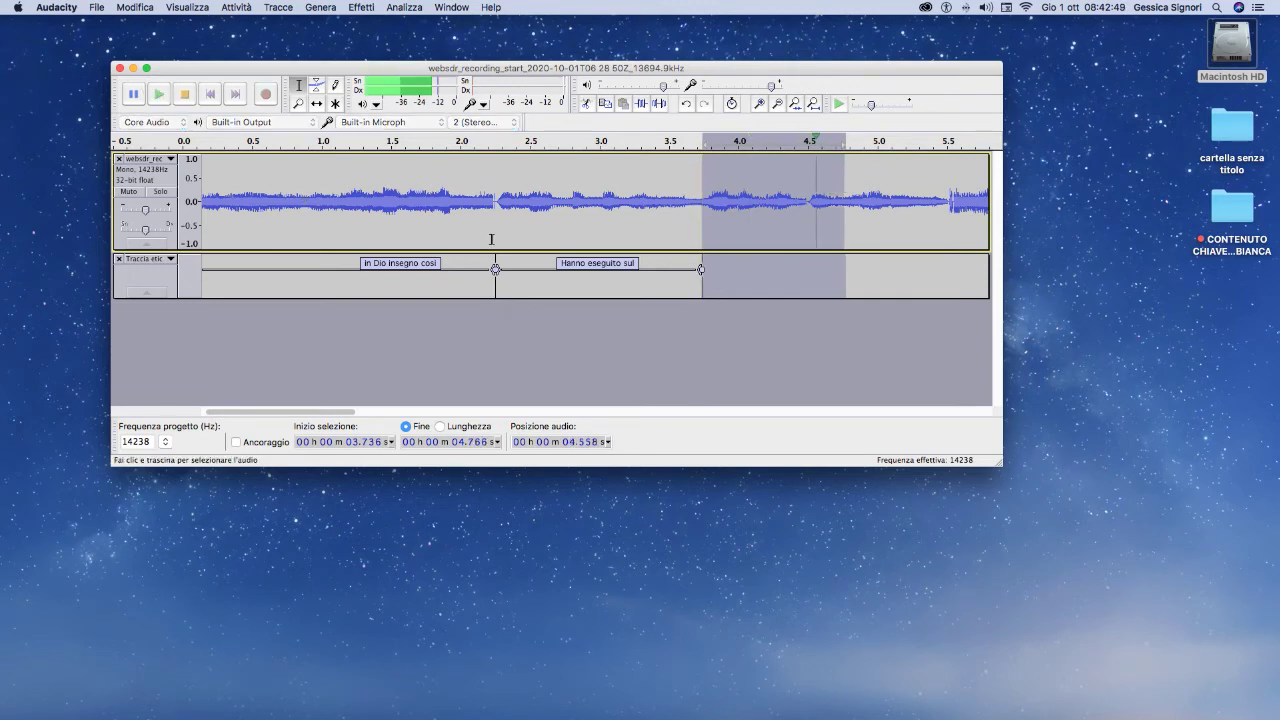
pyautogui.click(158, 94)
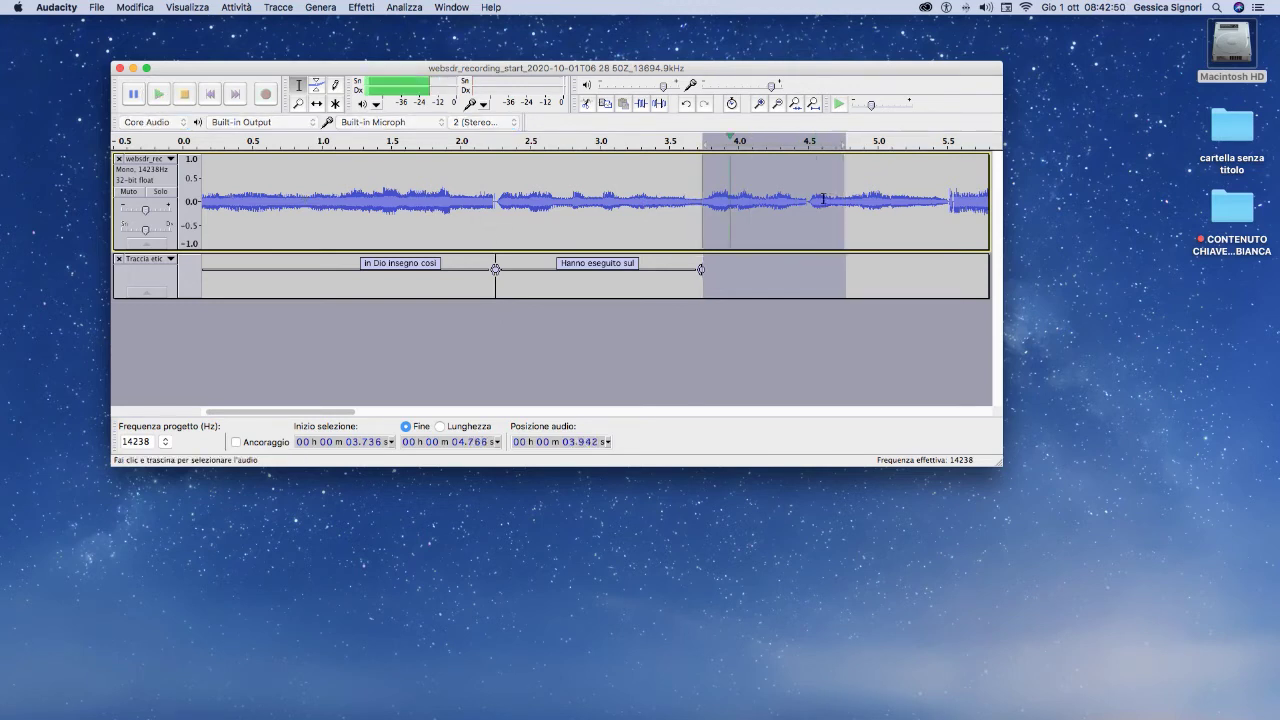
# Extend the selection end to 5.111 seconds and replay the passage repeatedly.
pyautogui.moveTo(845, 189); pyautogui.dragTo(892, 181)
pyautogui.click(165, 94)
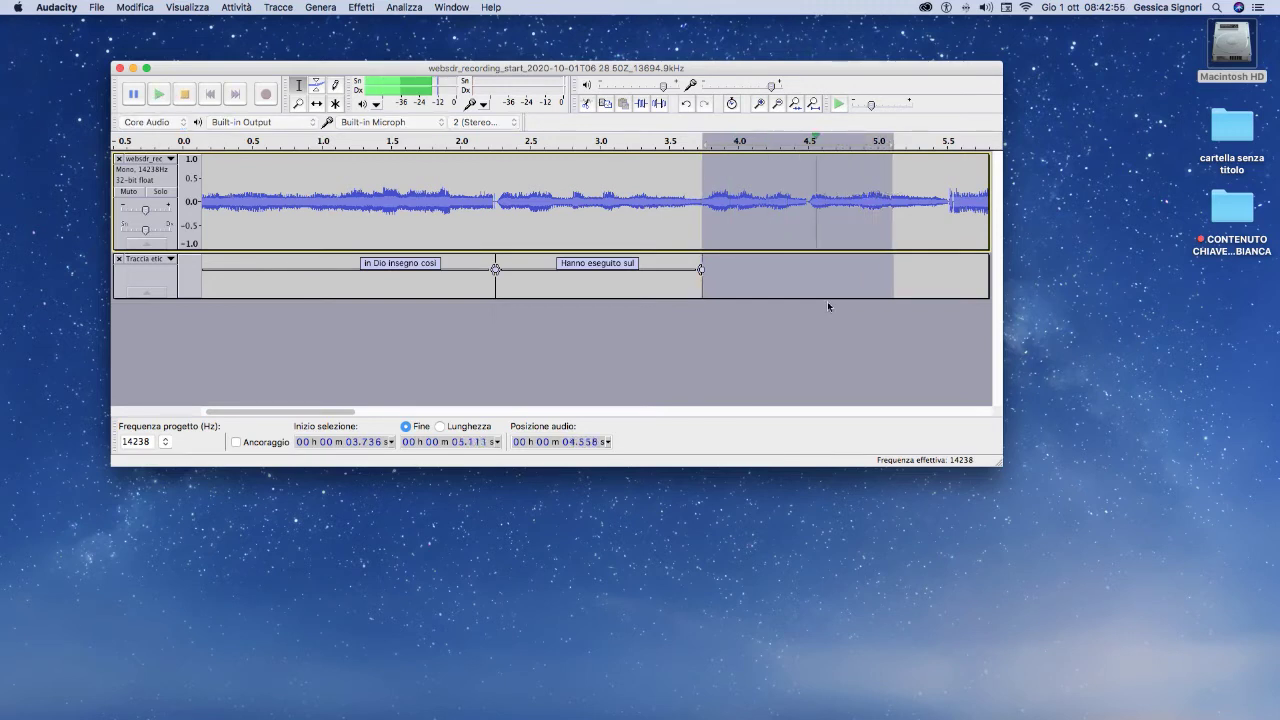
pyautogui.click(157, 94)
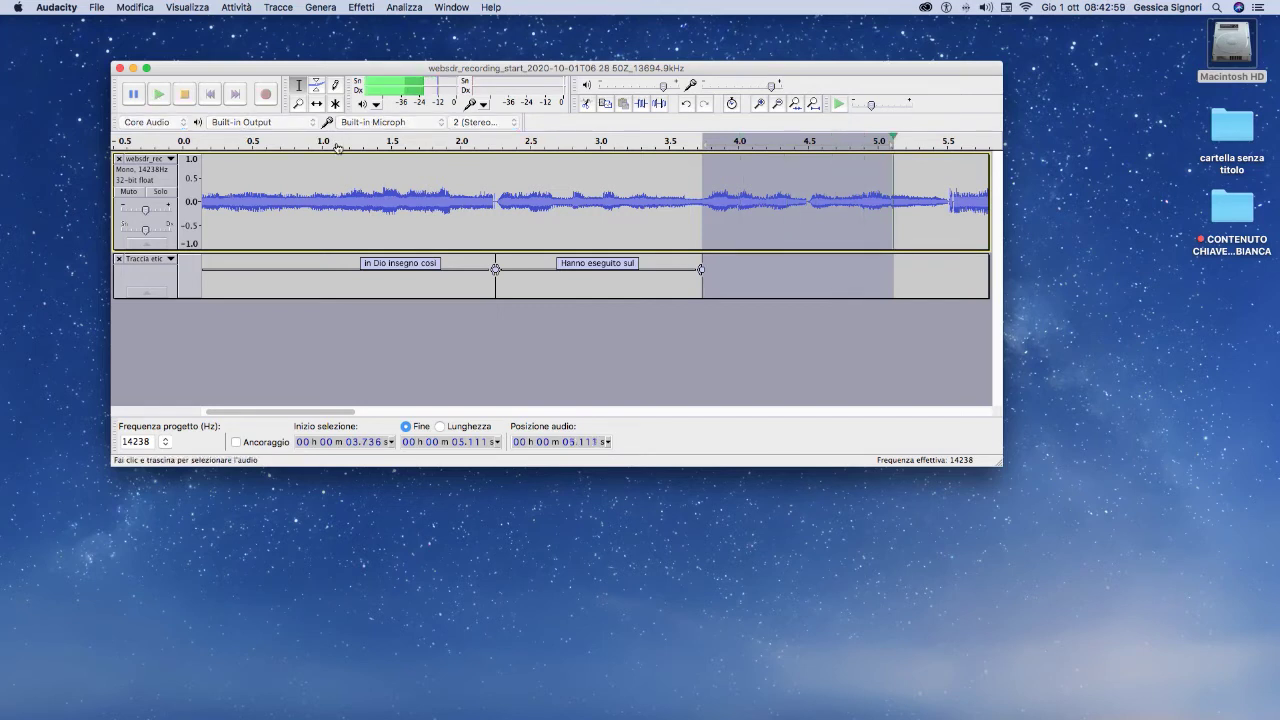
pyautogui.click(157, 94)
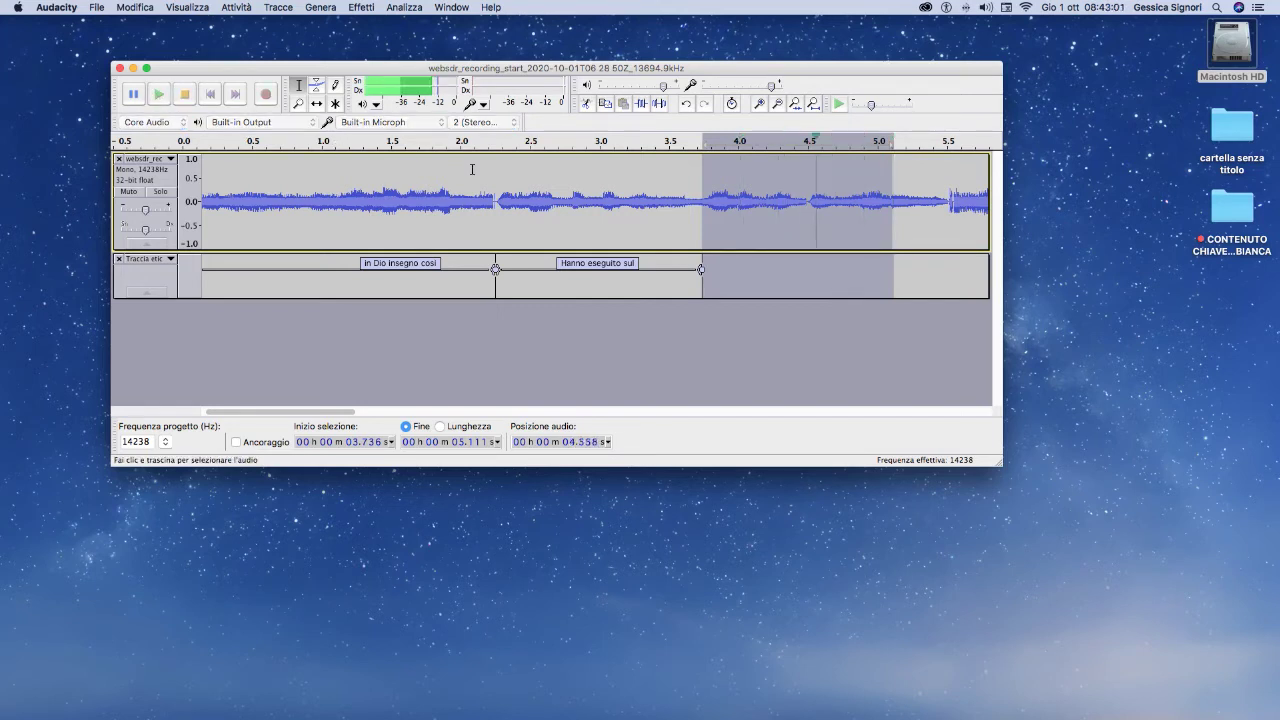
pyautogui.click(157, 95)
pyautogui.click(162, 95)
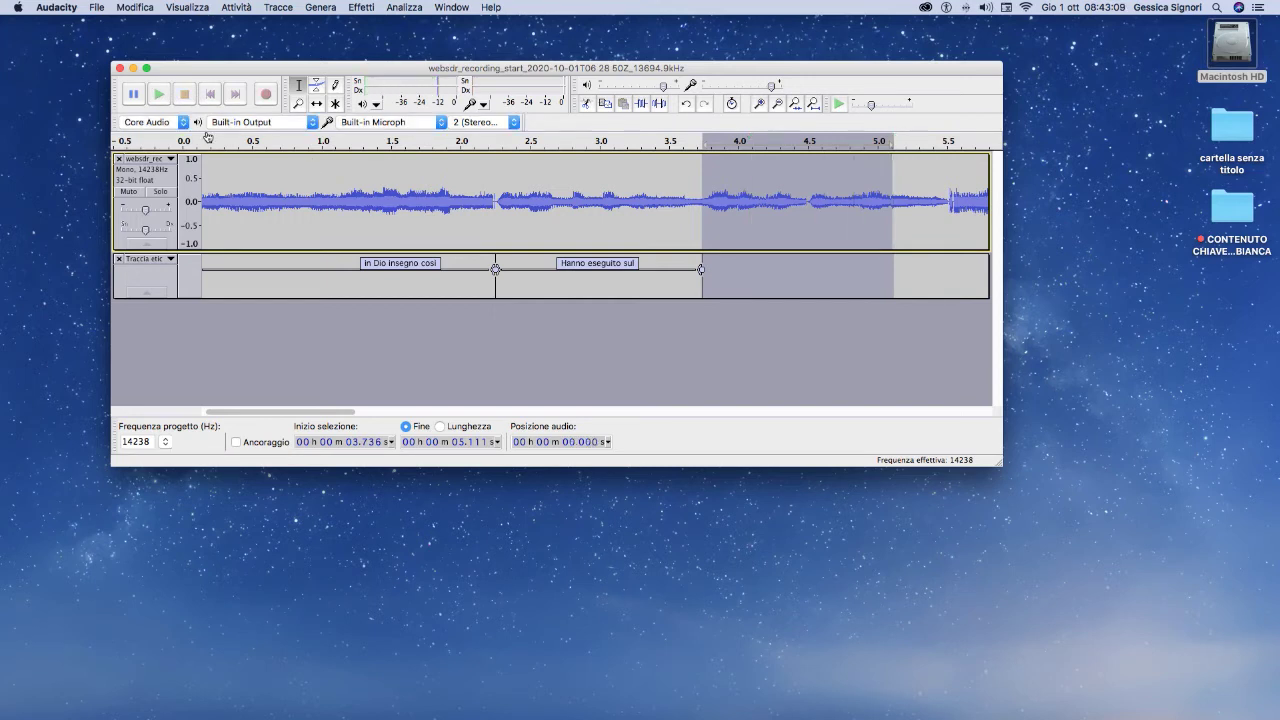
# Play the passage from 3.736 to 5.111 seconds once more and add a label there reading "dall'icona i".
pyautogui.click(163, 96)
pyautogui.press('super+b')
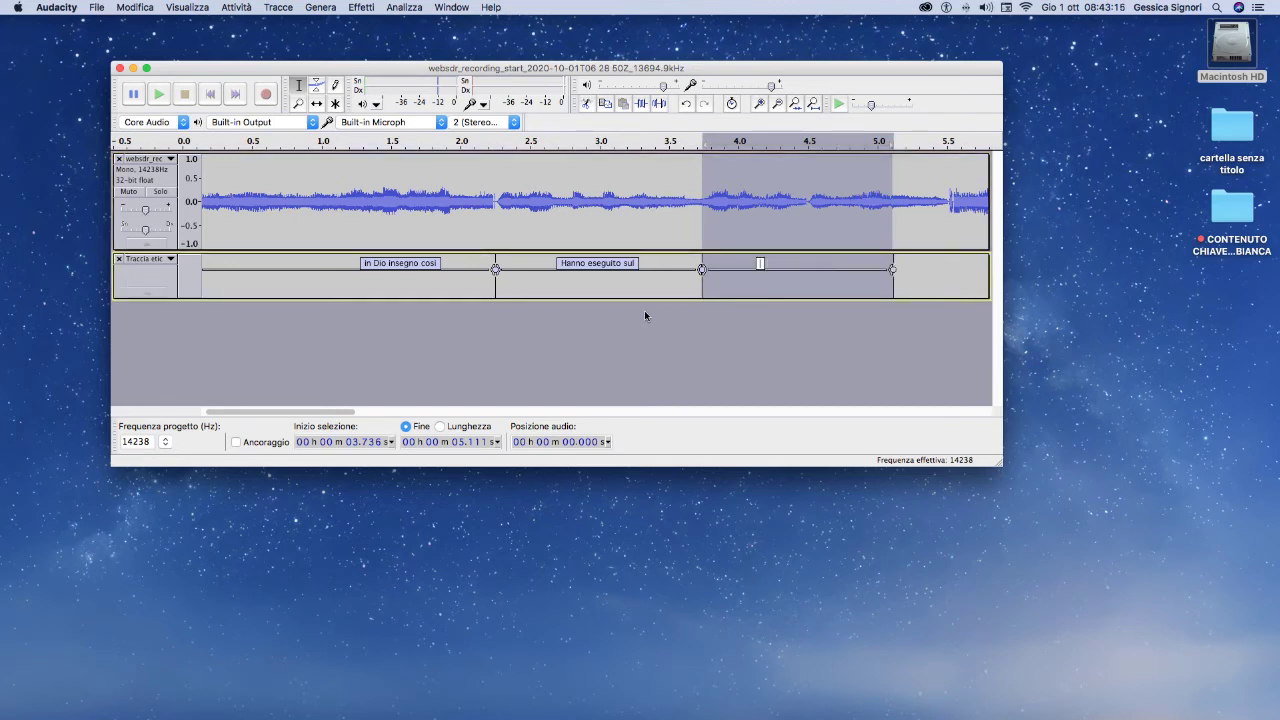
pyautogui.write("dall'icona i")
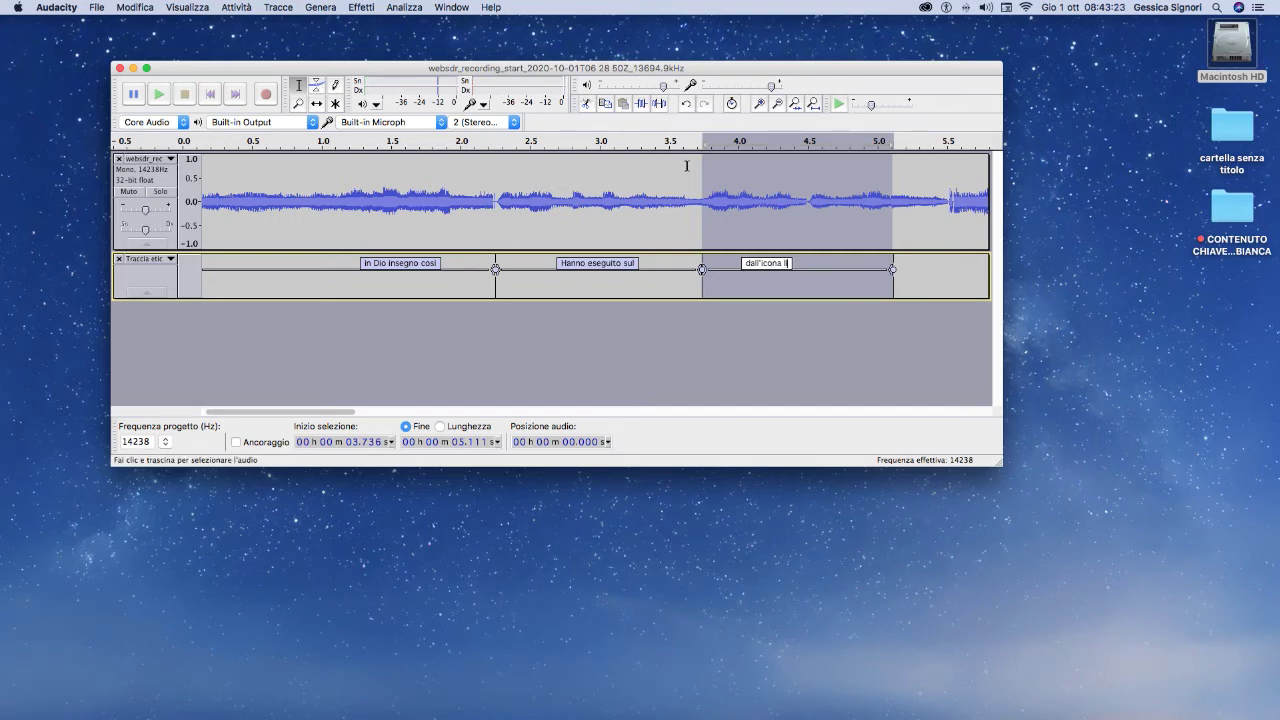
# Select the still noisy passage from 5.509 to 7.329 seconds and remove its noise with a 22 dB reduction.
pyautogui.moveTo(708, 168); pyautogui.dragTo(914, 230)
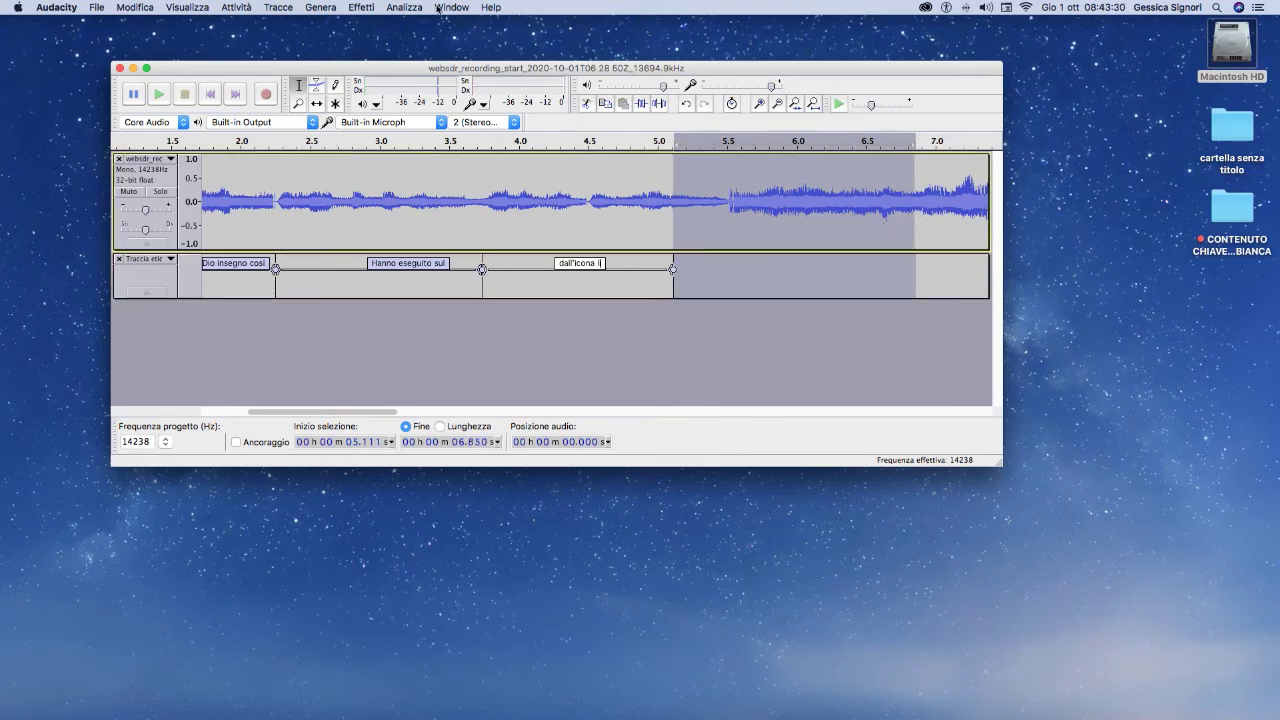
pyautogui.click(364, 8)
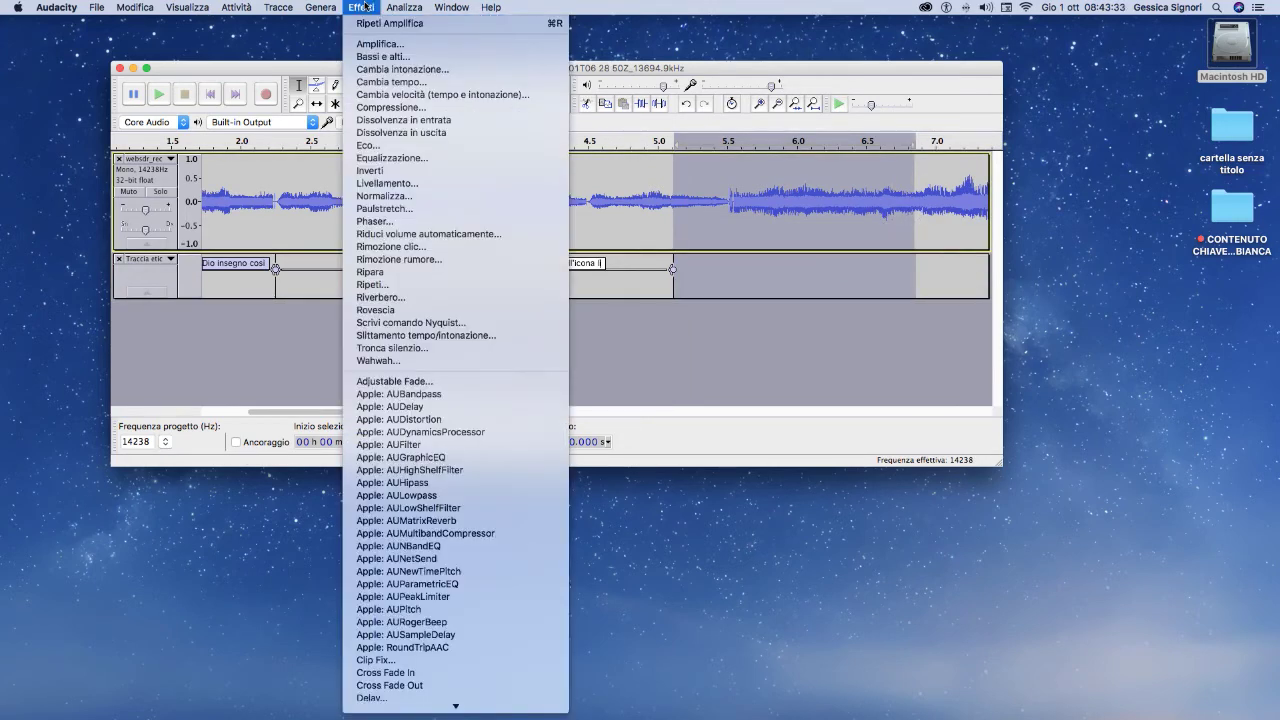
pyautogui.moveTo(404, 8)
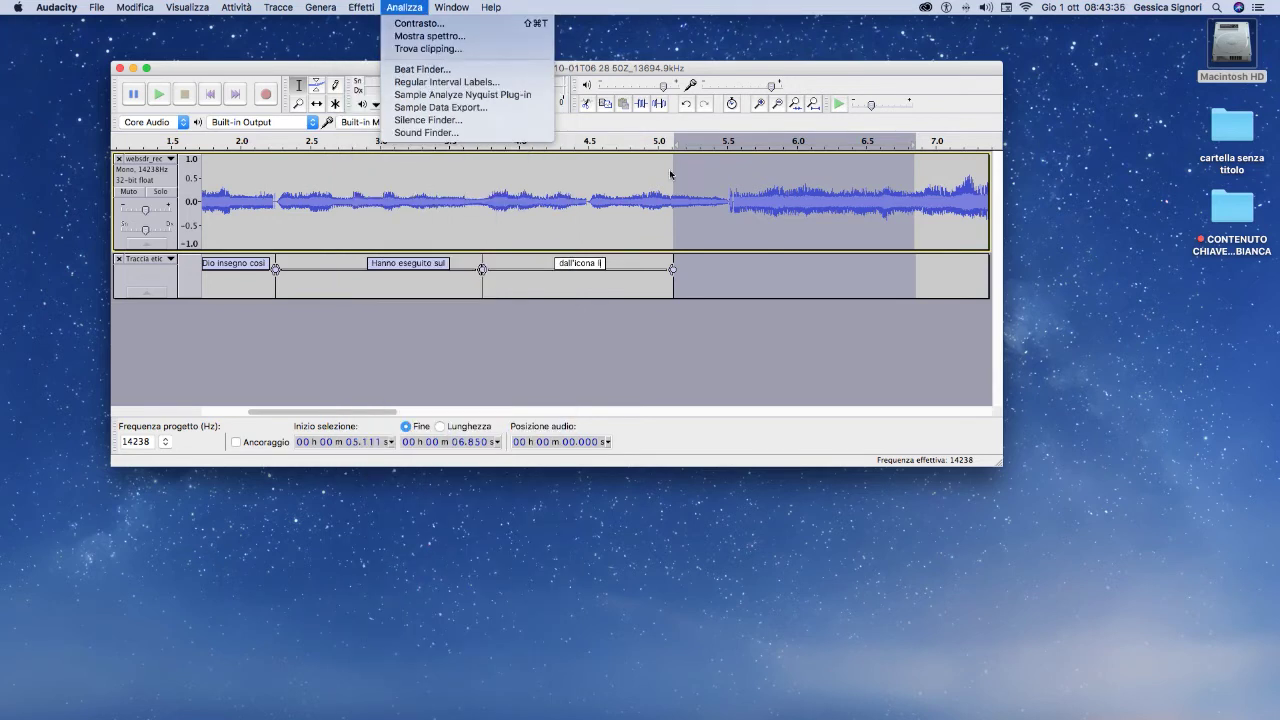
pyautogui.click(670, 175)
pyautogui.moveTo(676, 172); pyautogui.dragTo(732, 175)
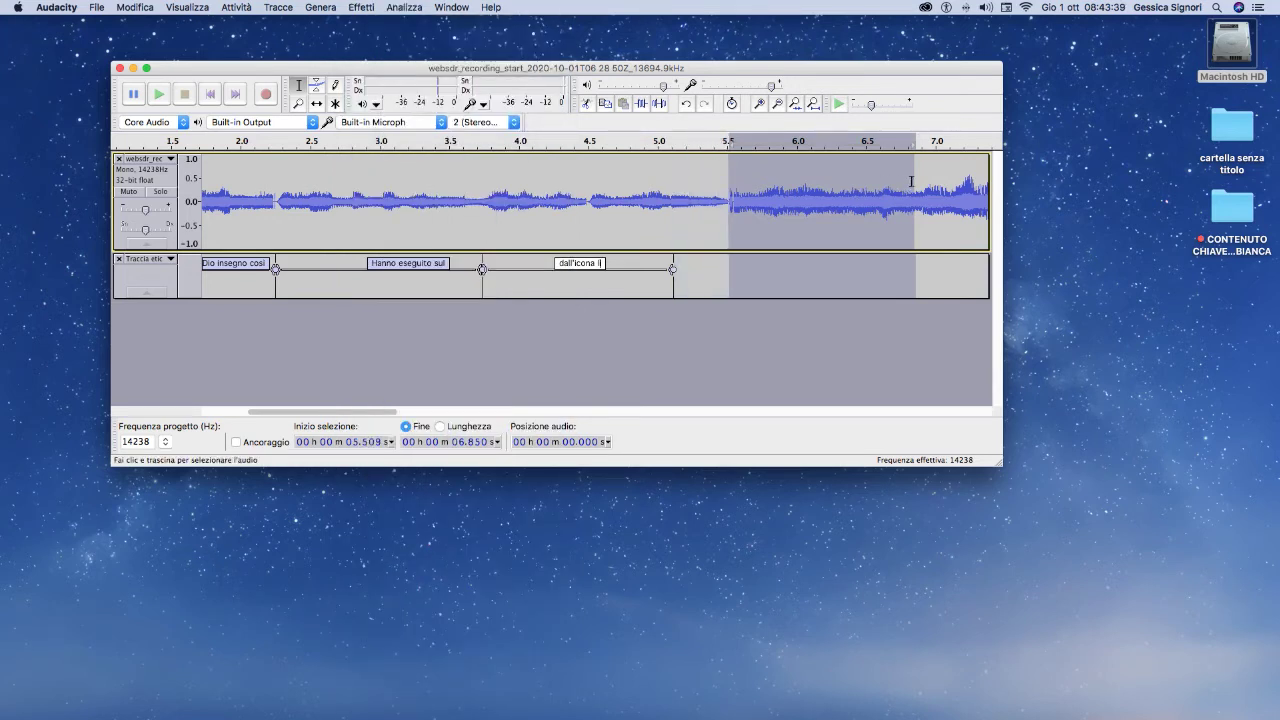
pyautogui.moveTo(911, 181); pyautogui.dragTo(982, 190)
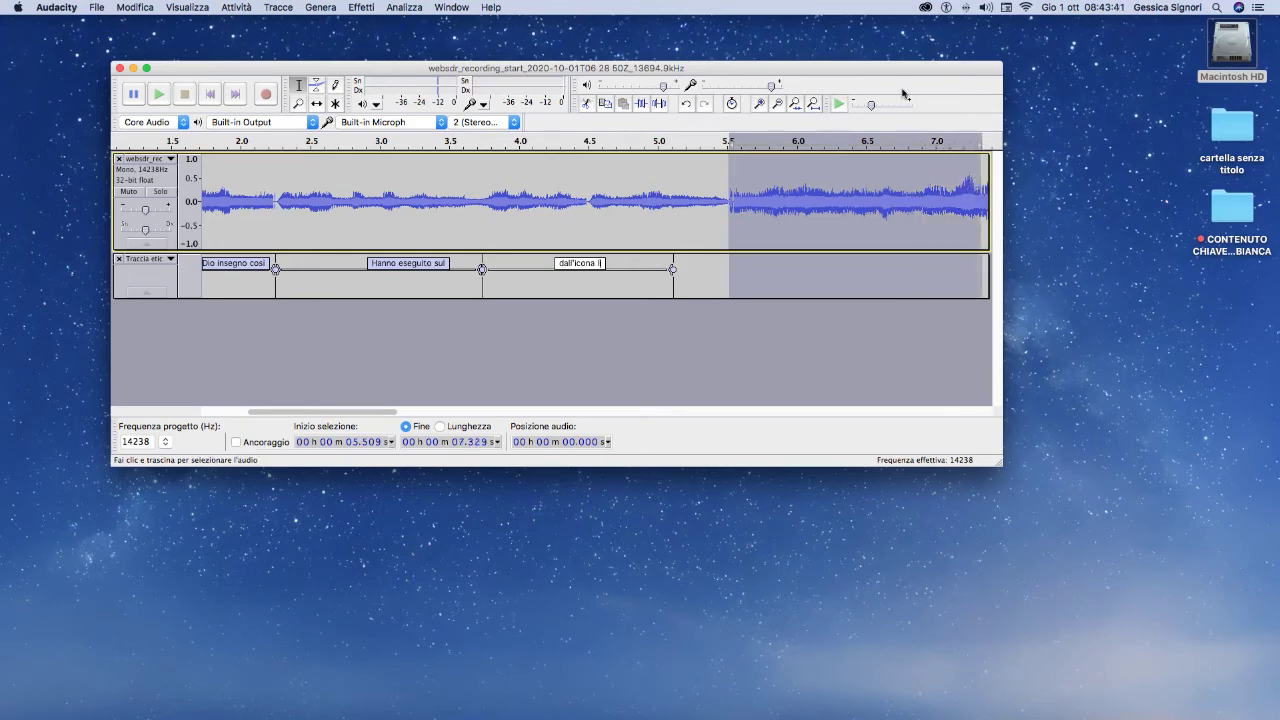
pyautogui.click(362, 7)
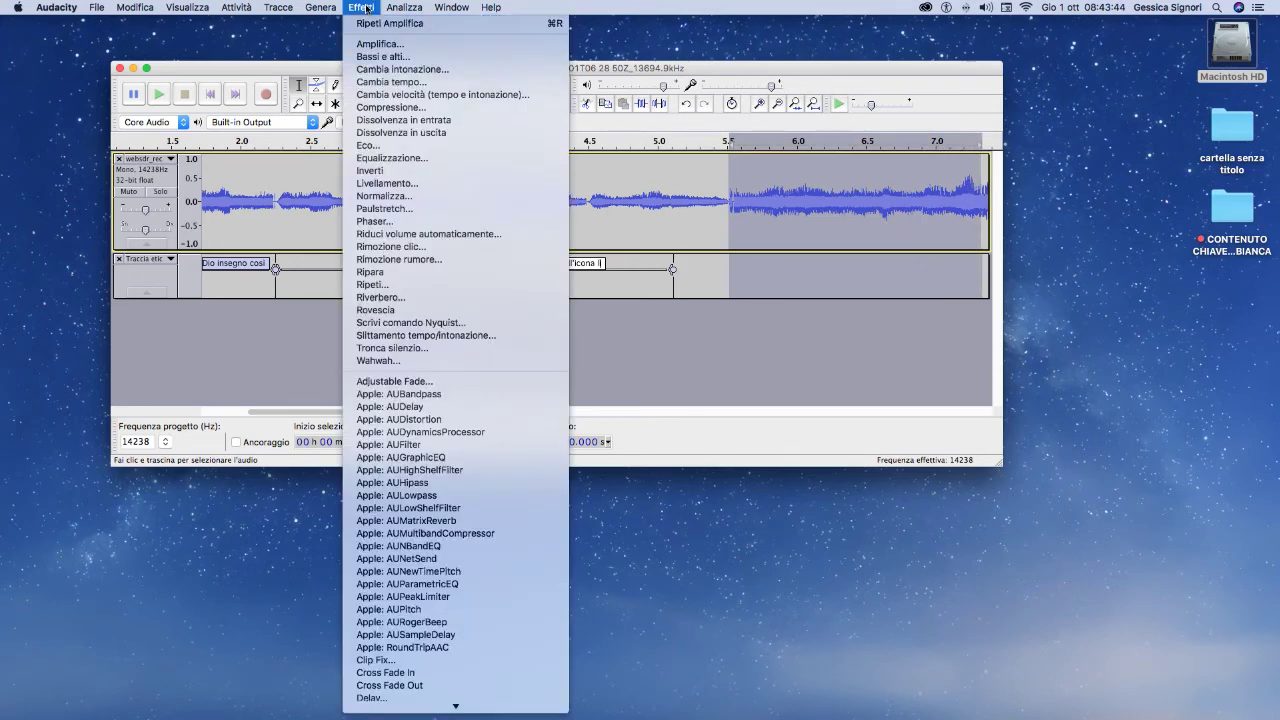
pyautogui.click(357, 262)
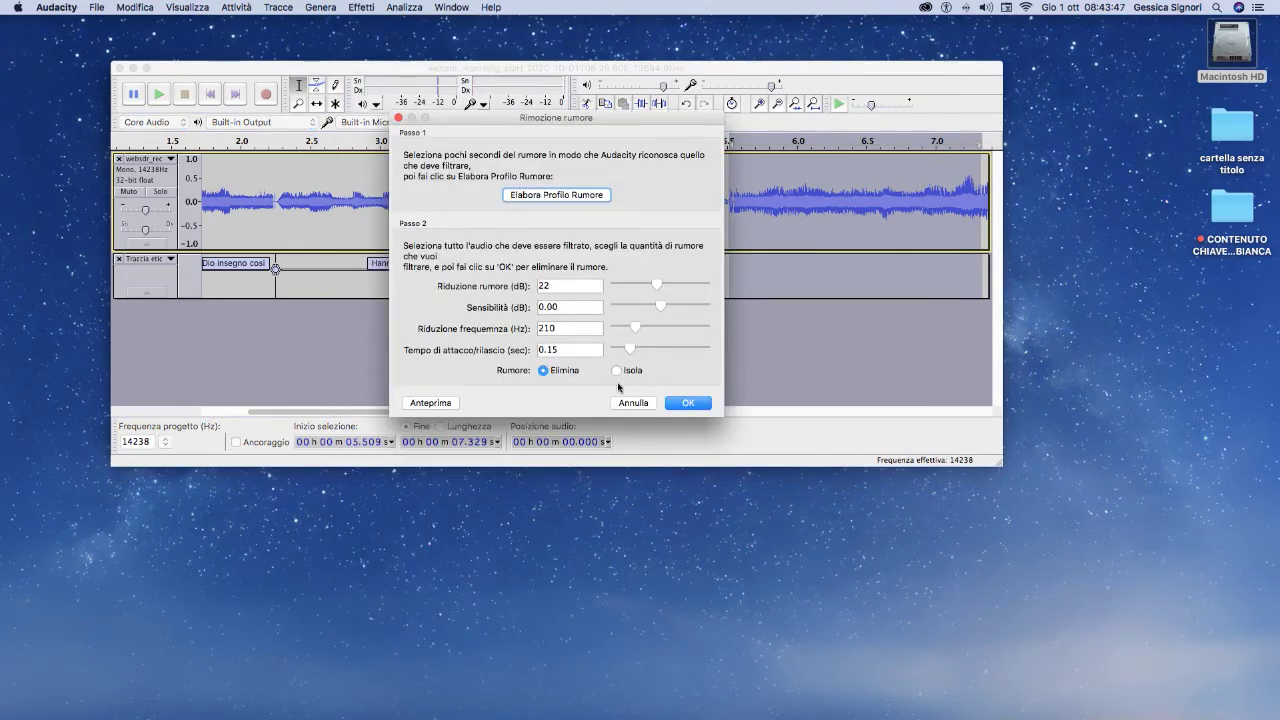
pyautogui.click(688, 402)
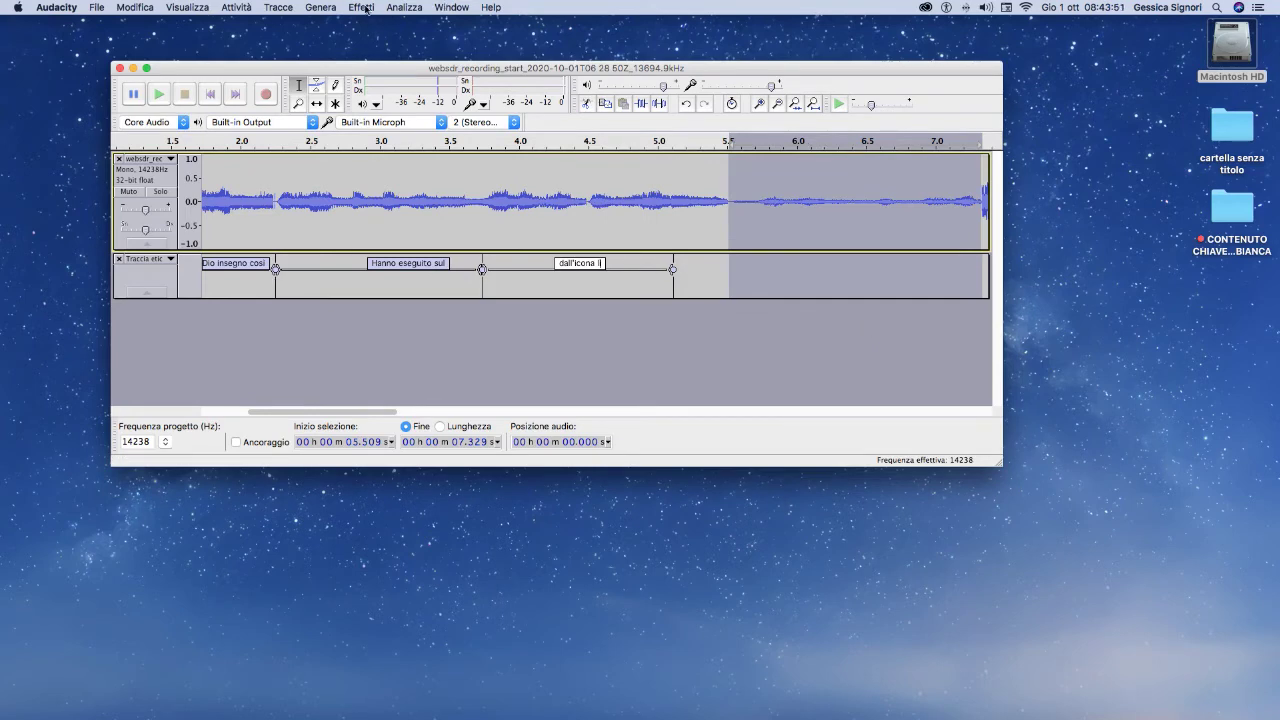
# Amplify the denoised passage from 5.509 to 7.329 seconds by 7.7 dB.
pyautogui.click(362, 7)
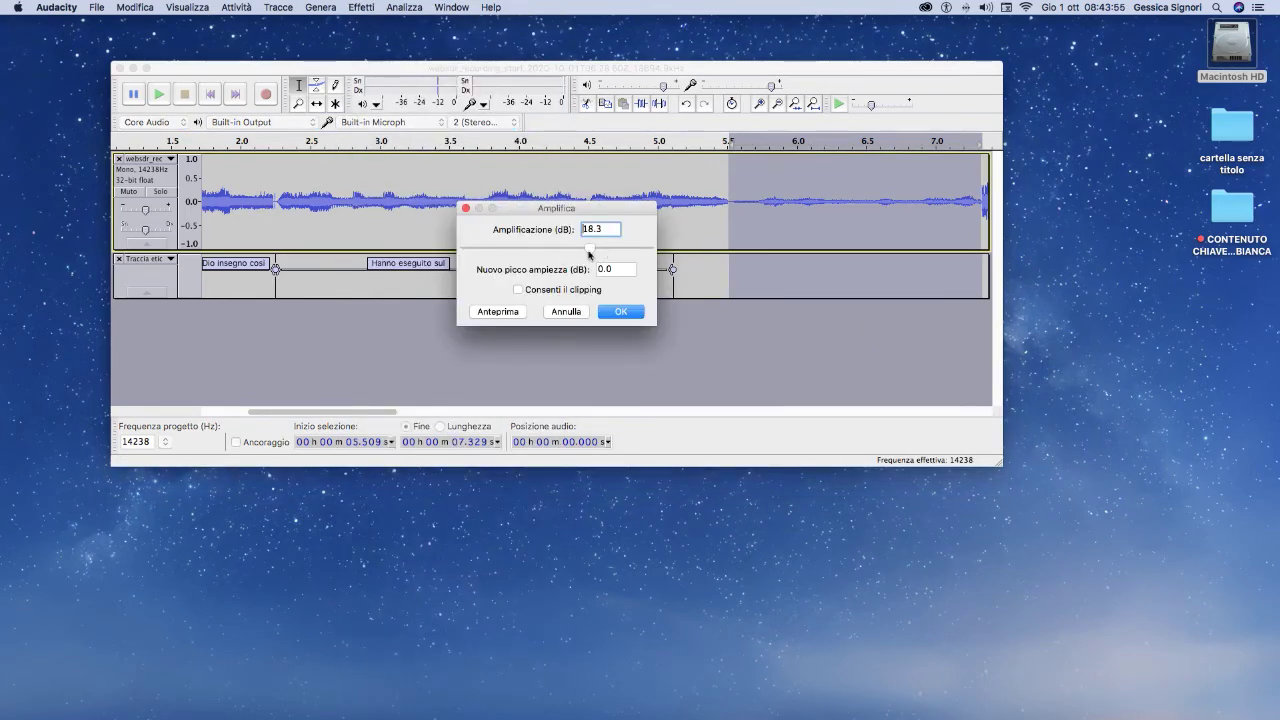
pyautogui.moveTo(590, 252); pyautogui.dragTo(571, 261)
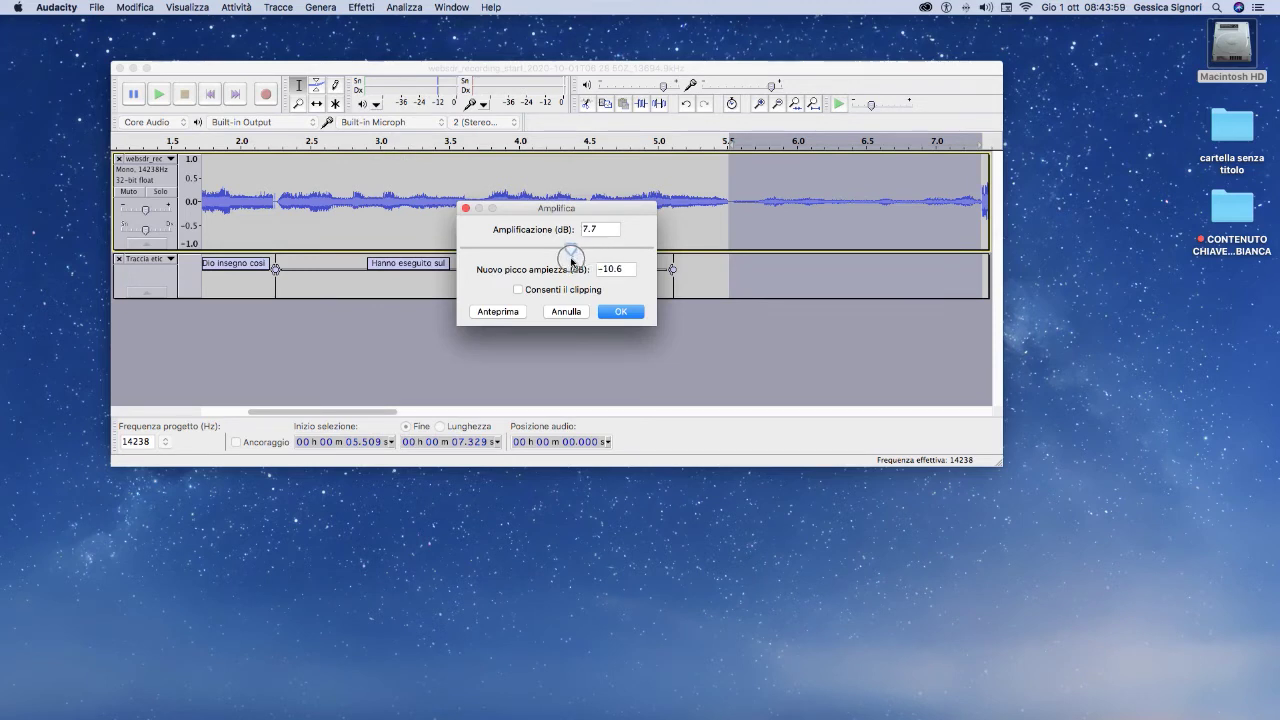
pyautogui.click(618, 312)
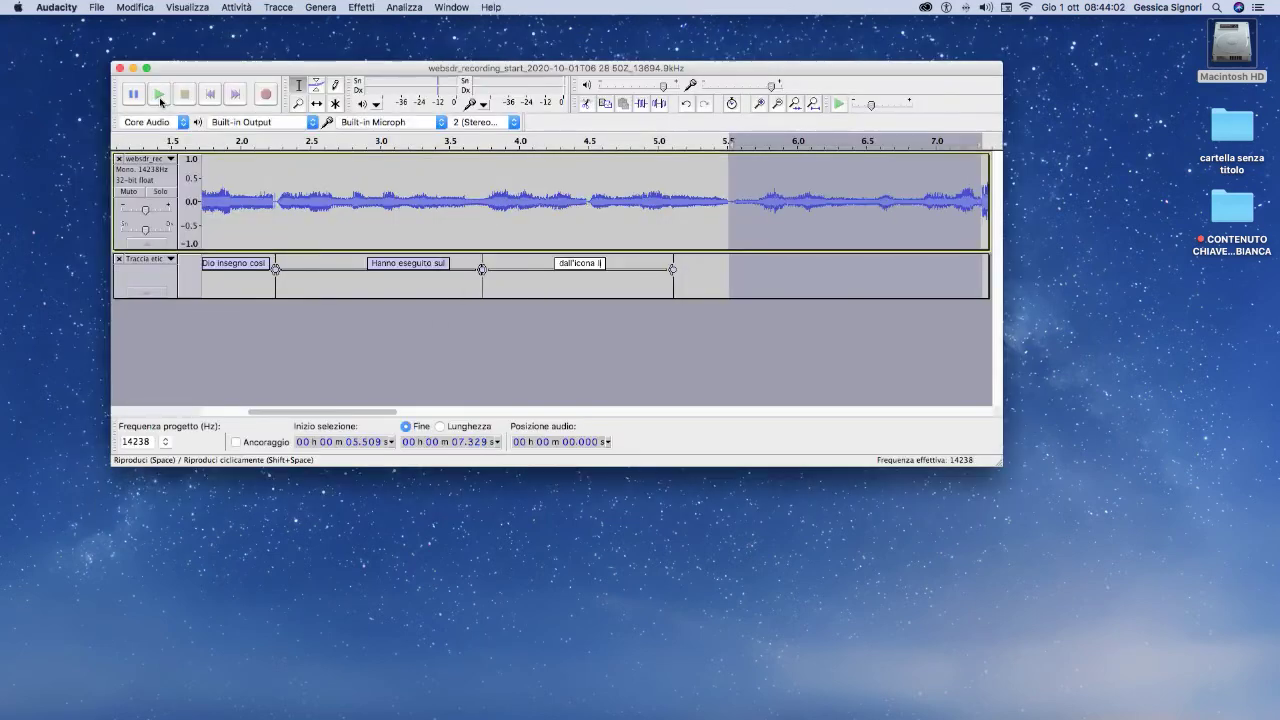
# Play the passage starting at 5.509 seconds repeatedly, extending the selection end to 7.473, 7.966 and 8.330 seconds.
pyautogui.click(159, 96)
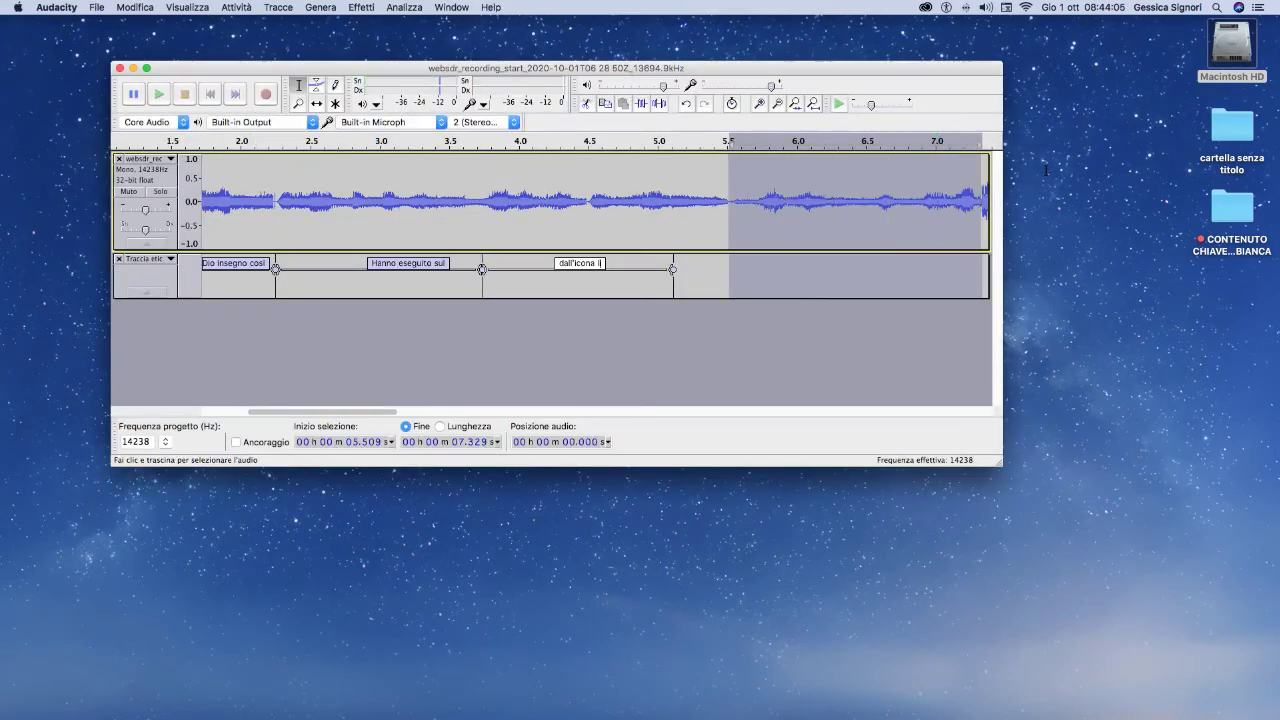
pyautogui.moveTo(984, 174); pyautogui.dragTo(901, 176)
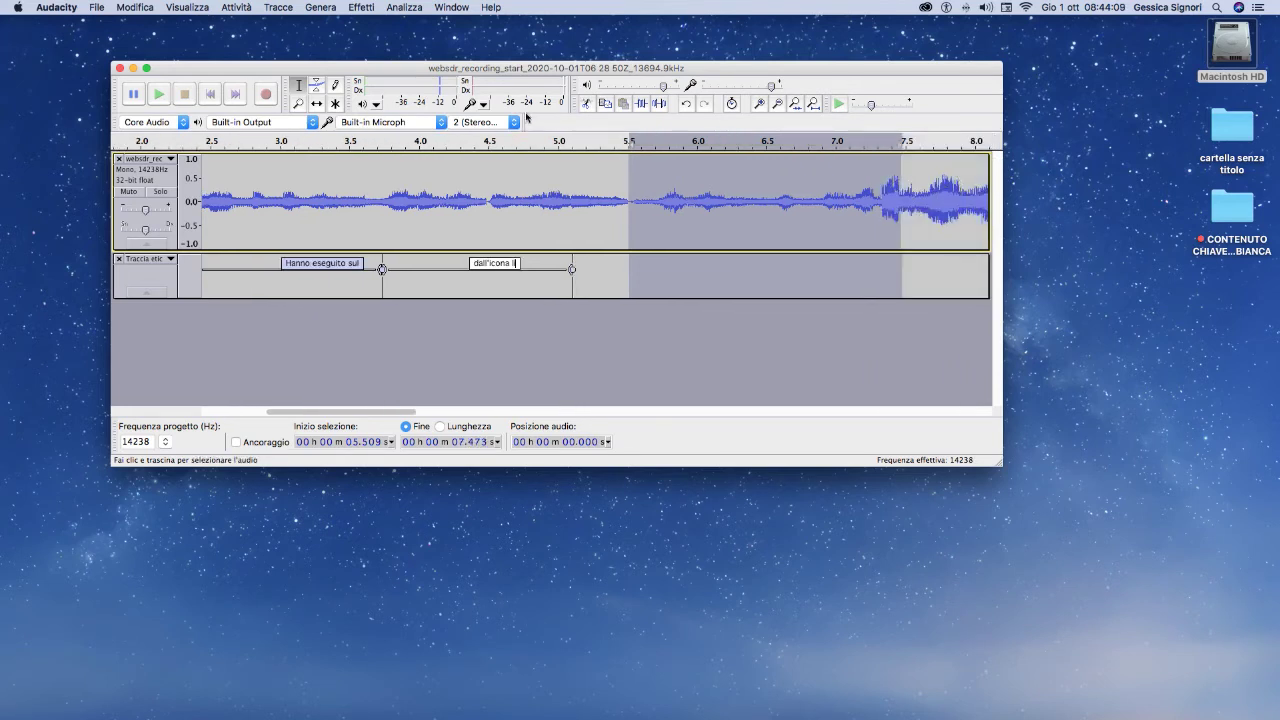
pyautogui.press('space')
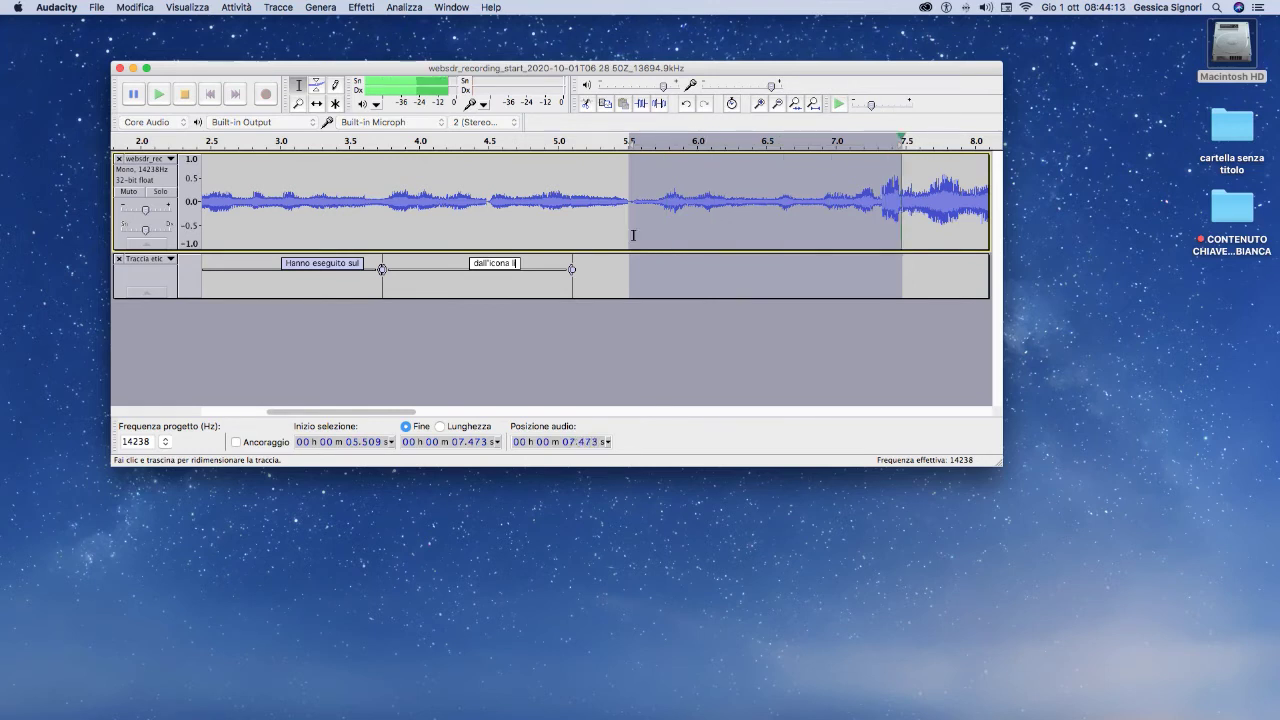
pyautogui.press('space')
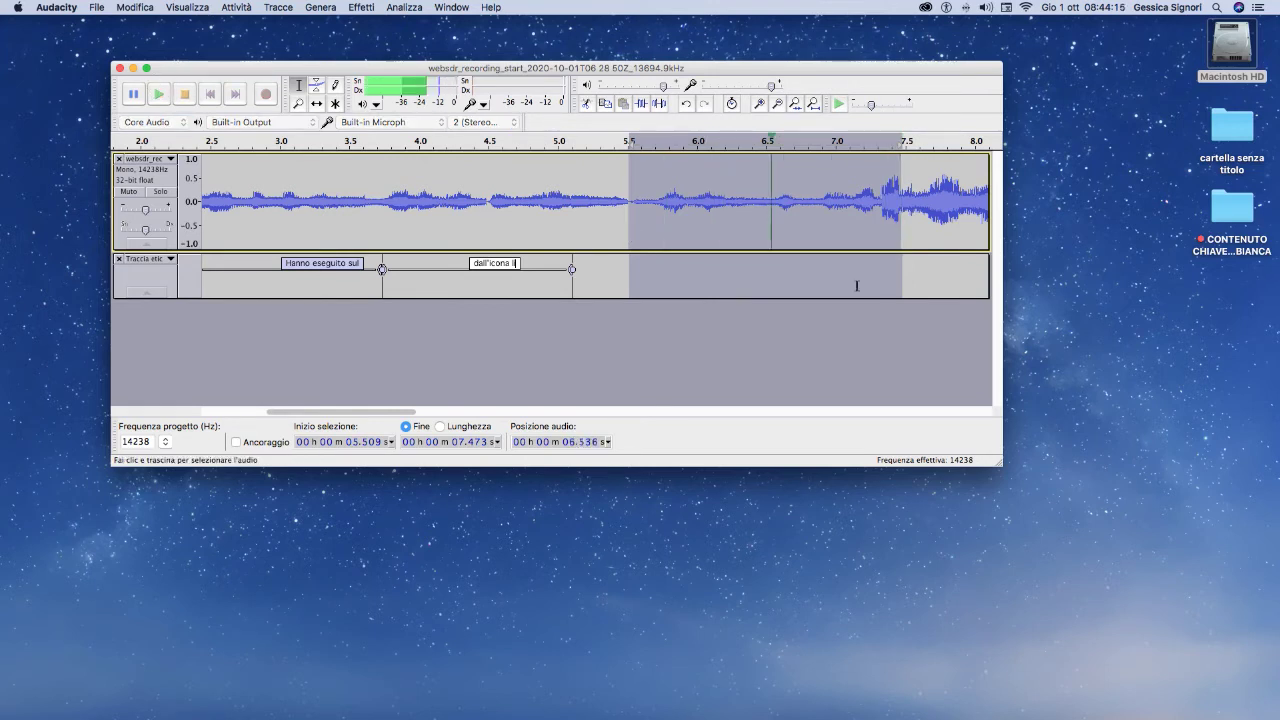
pyautogui.moveTo(898, 172); pyautogui.dragTo(970, 175)
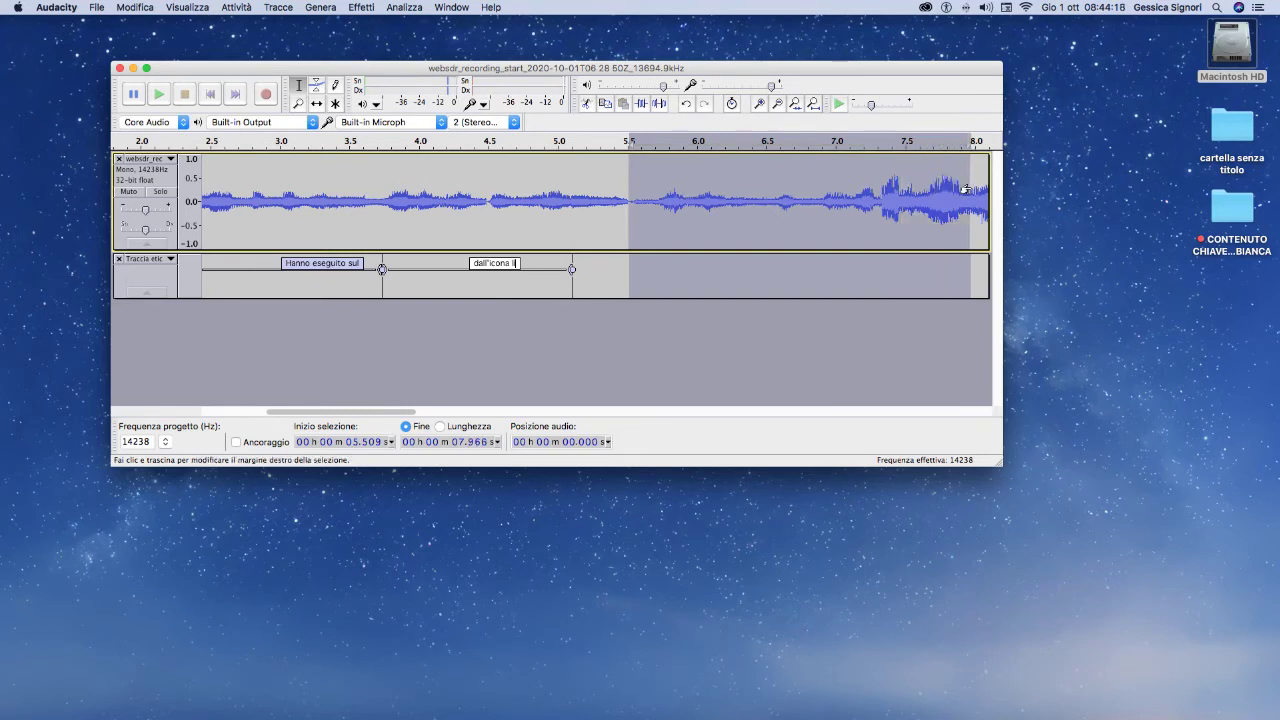
pyautogui.click(158, 94)
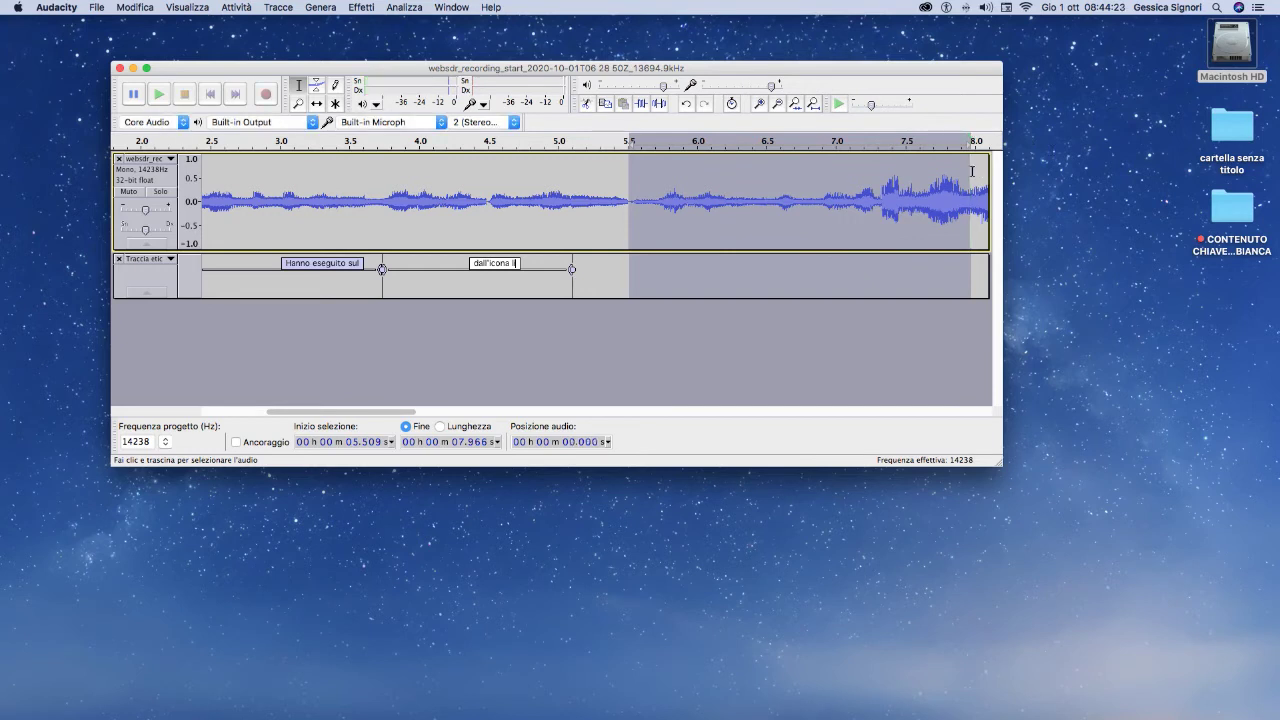
pyautogui.moveTo(966, 172); pyautogui.dragTo(875, 200)
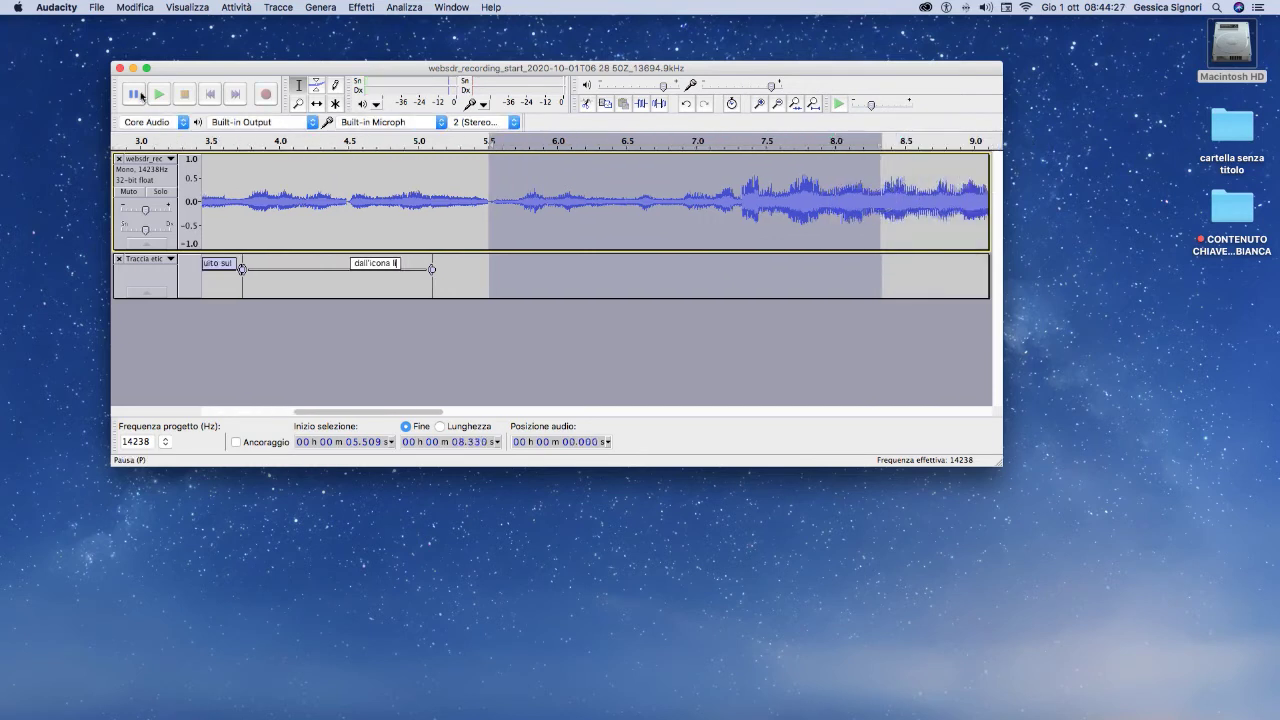
pyautogui.click(170, 95)
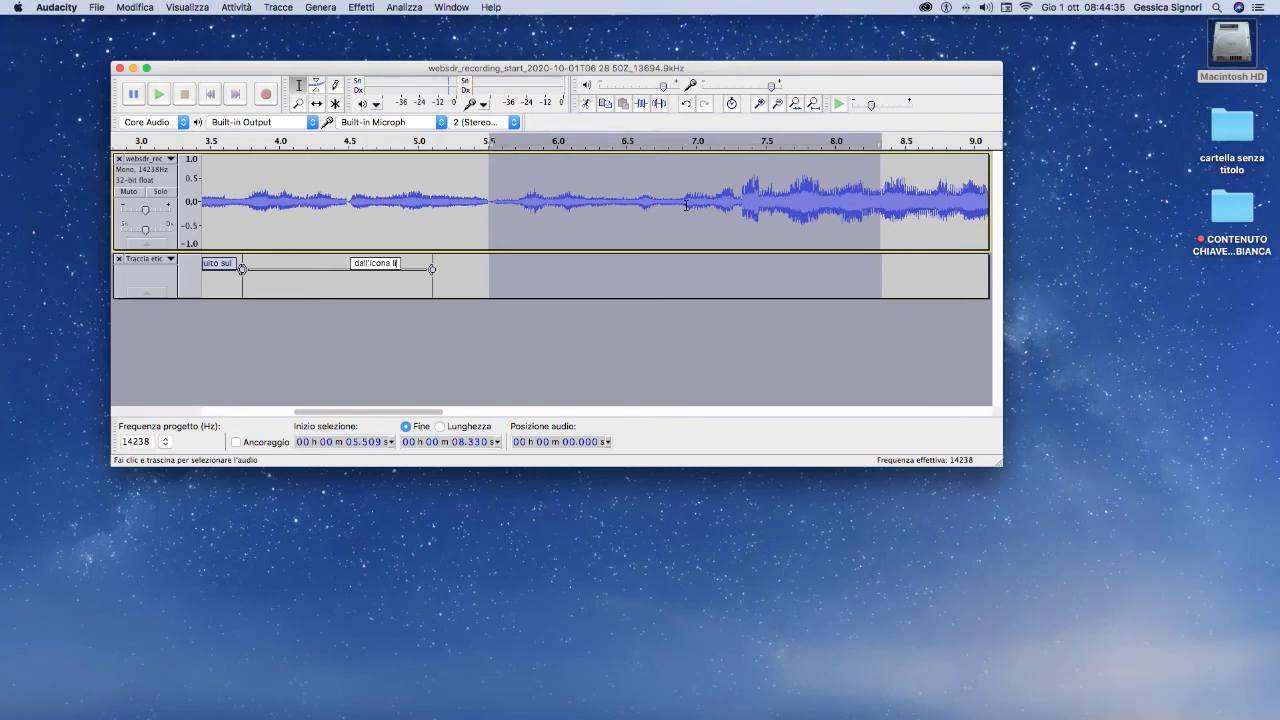
# Remove the noise from the passage between 6.927 and 9.058 seconds and play the result.
pyautogui.moveTo(686, 201); pyautogui.dragTo(985, 272)
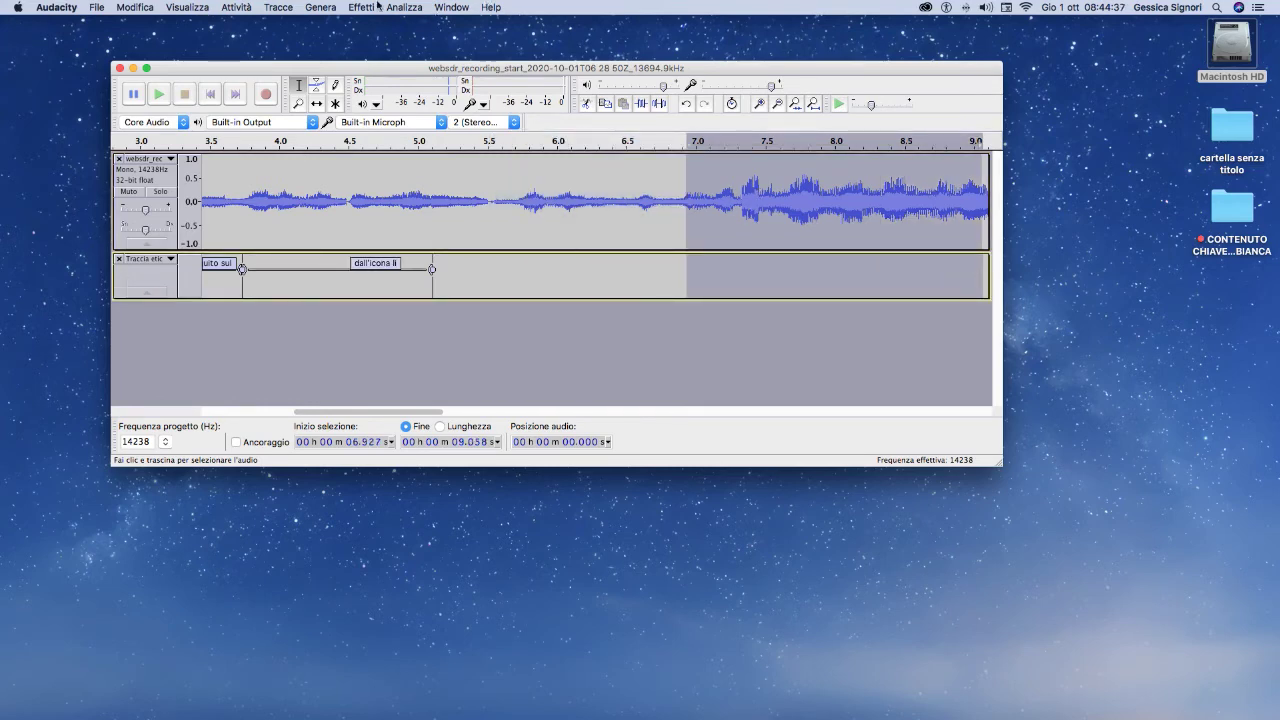
pyautogui.click(372, 8)
pyautogui.click(399, 259)
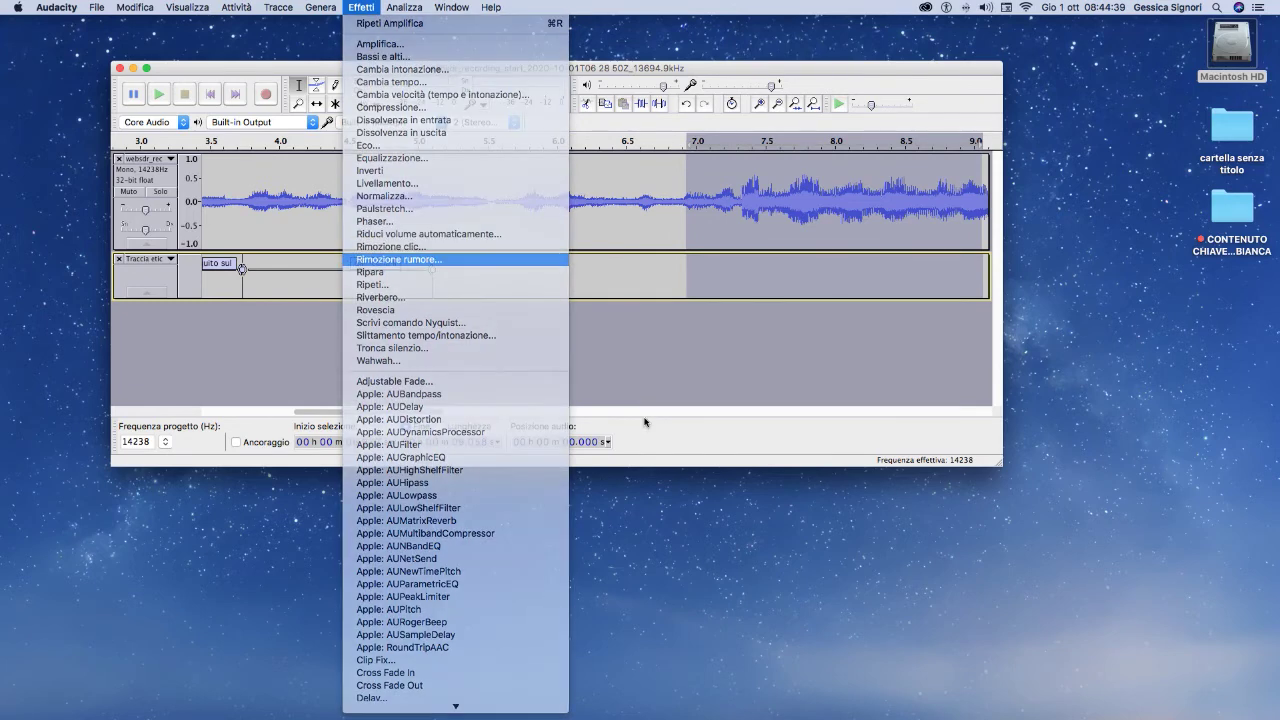
pyautogui.click(676, 403)
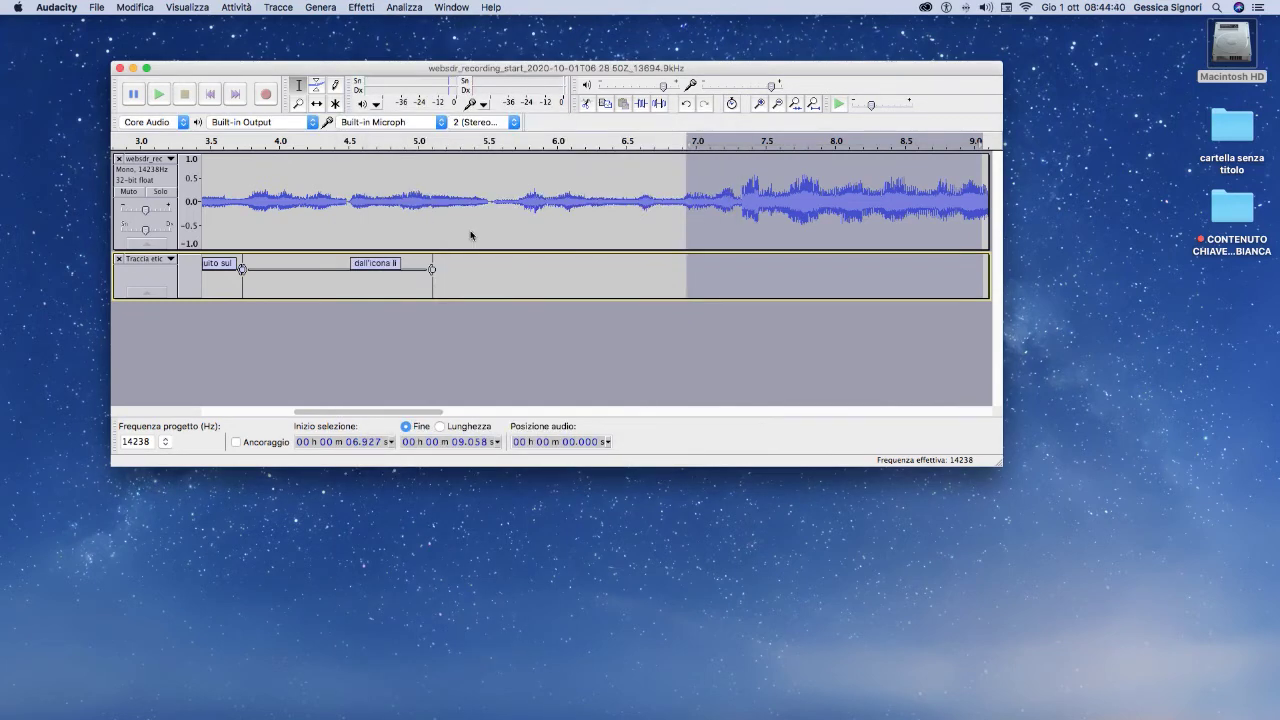
pyautogui.click(158, 94)
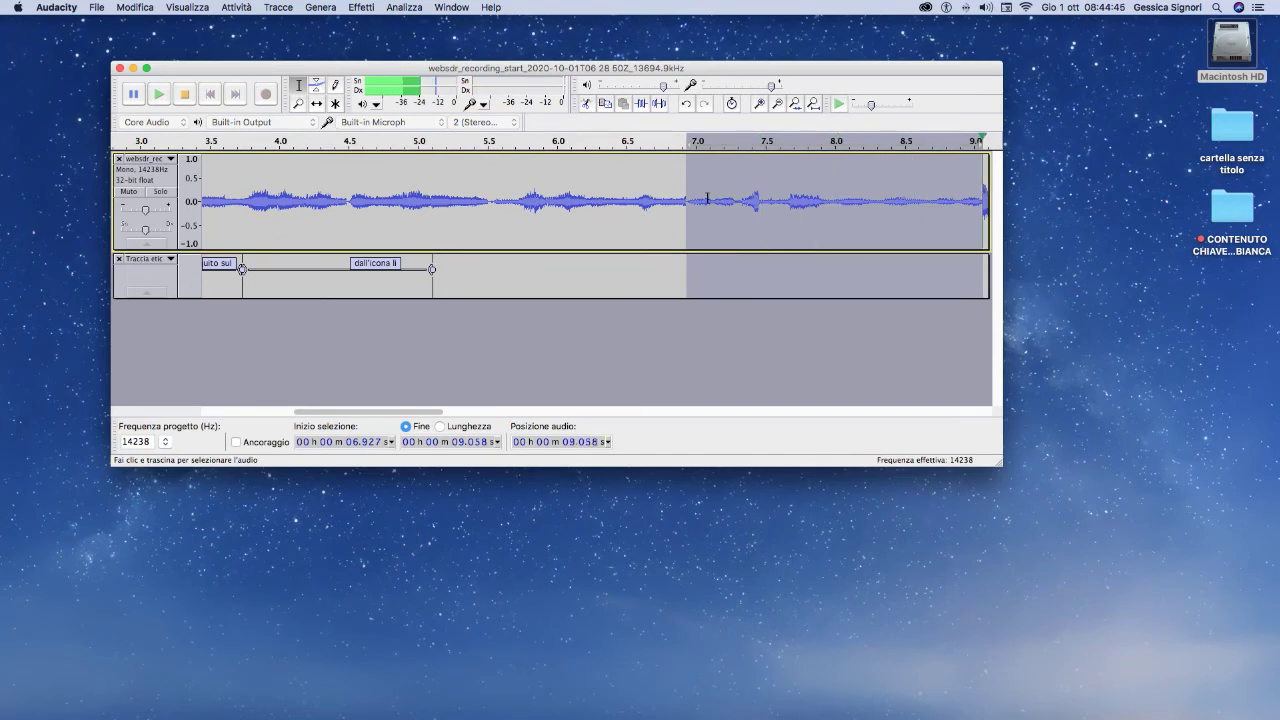
# Extend the selection back to 5.111 seconds, amplify the passage up to 9.058 seconds by 5.8 dB and play it.
pyautogui.moveTo(685, 171); pyautogui.dragTo(437, 235)
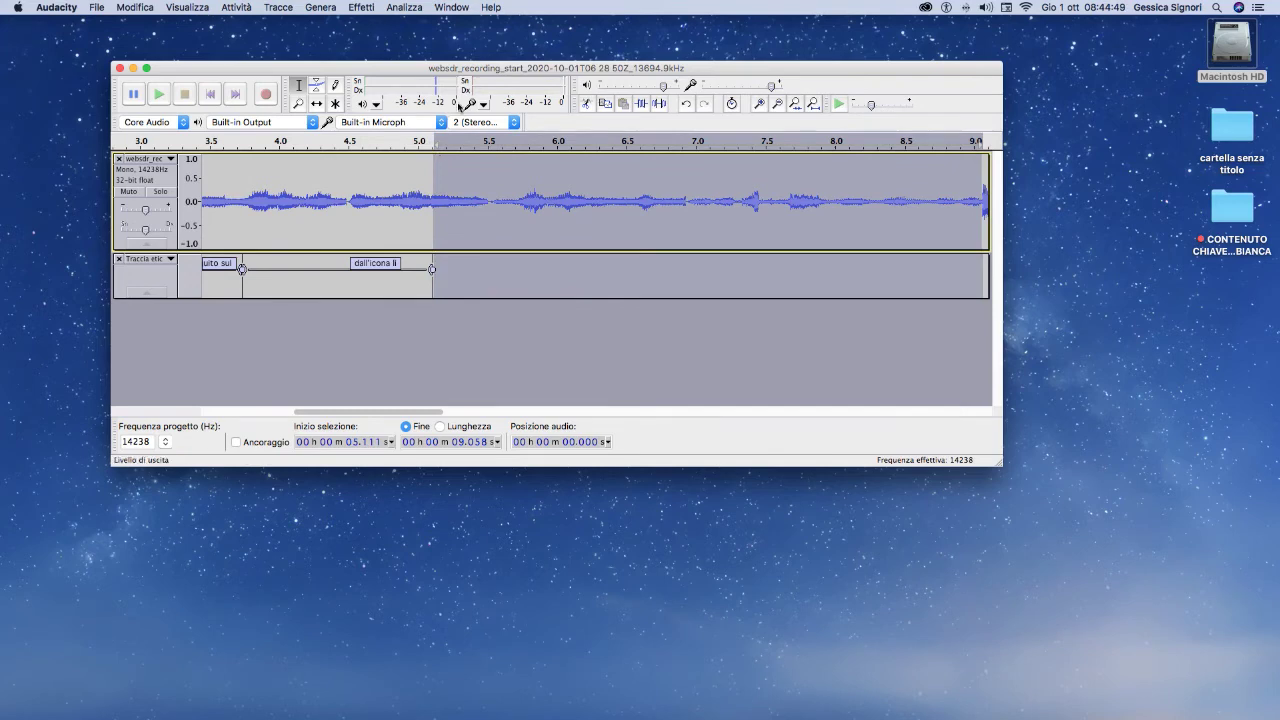
pyautogui.click(366, 7)
pyautogui.click(380, 44)
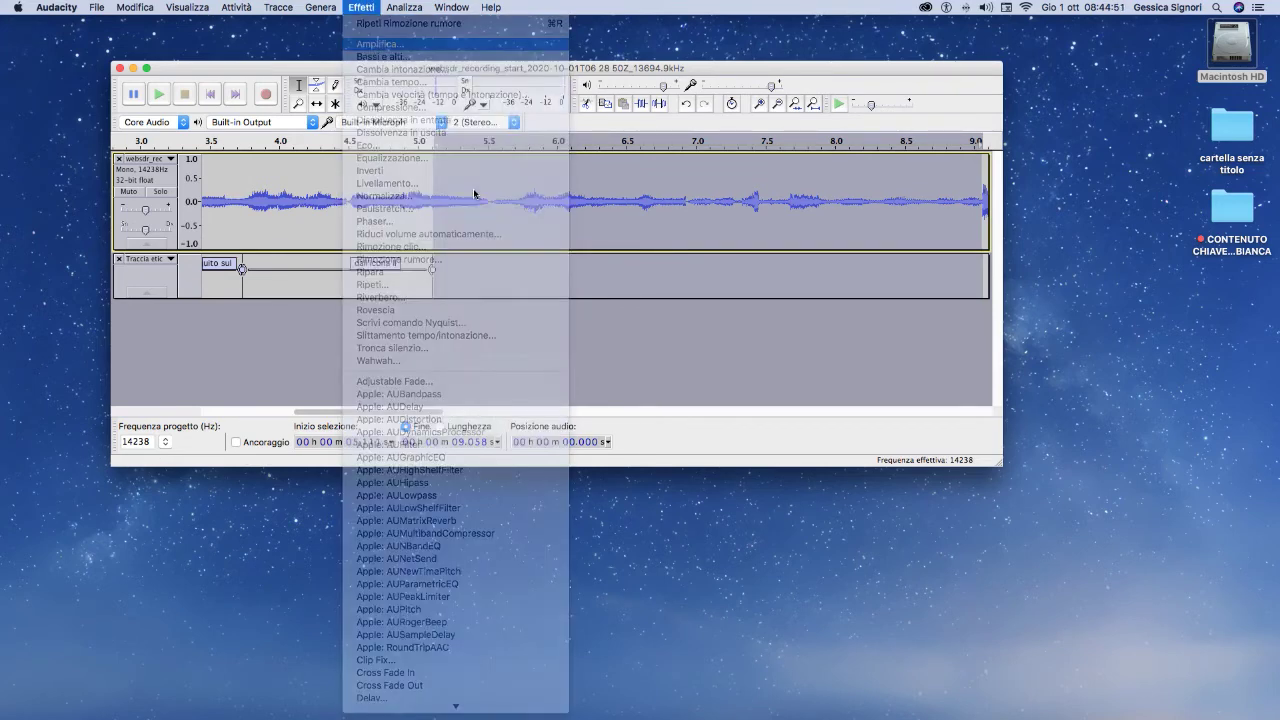
pyautogui.moveTo(576, 250); pyautogui.dragTo(569, 251)
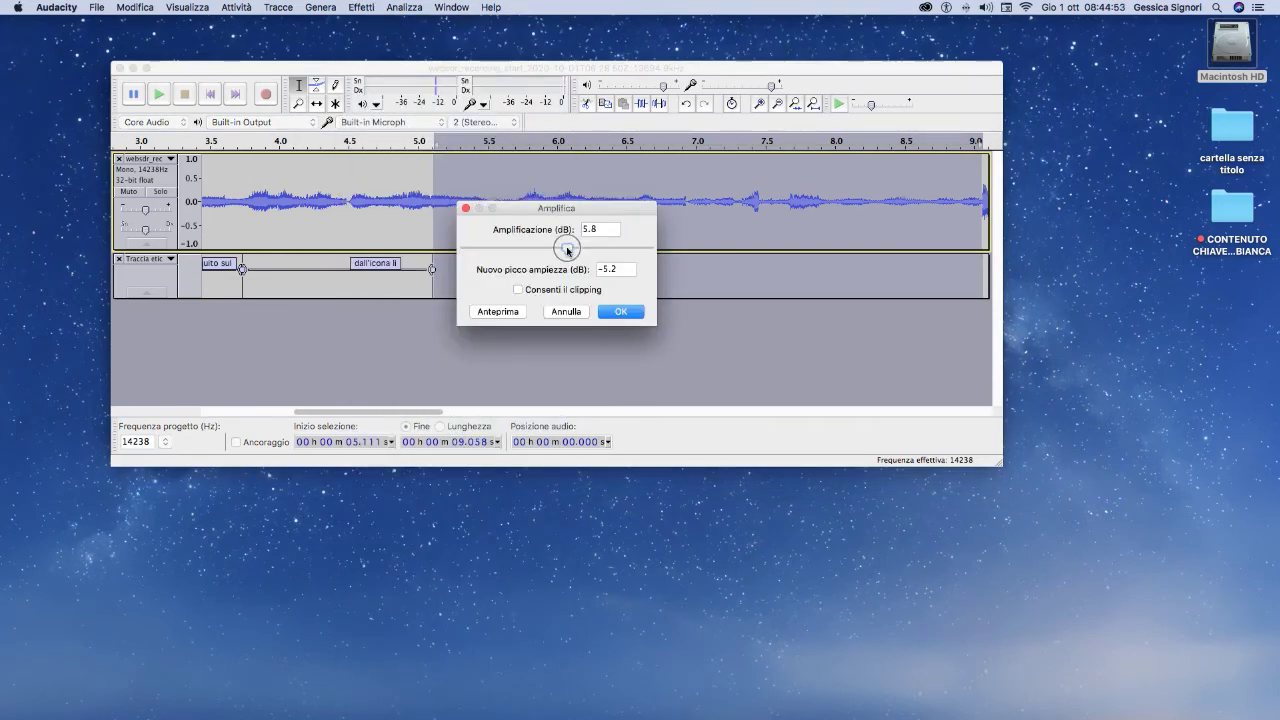
pyautogui.click(621, 311)
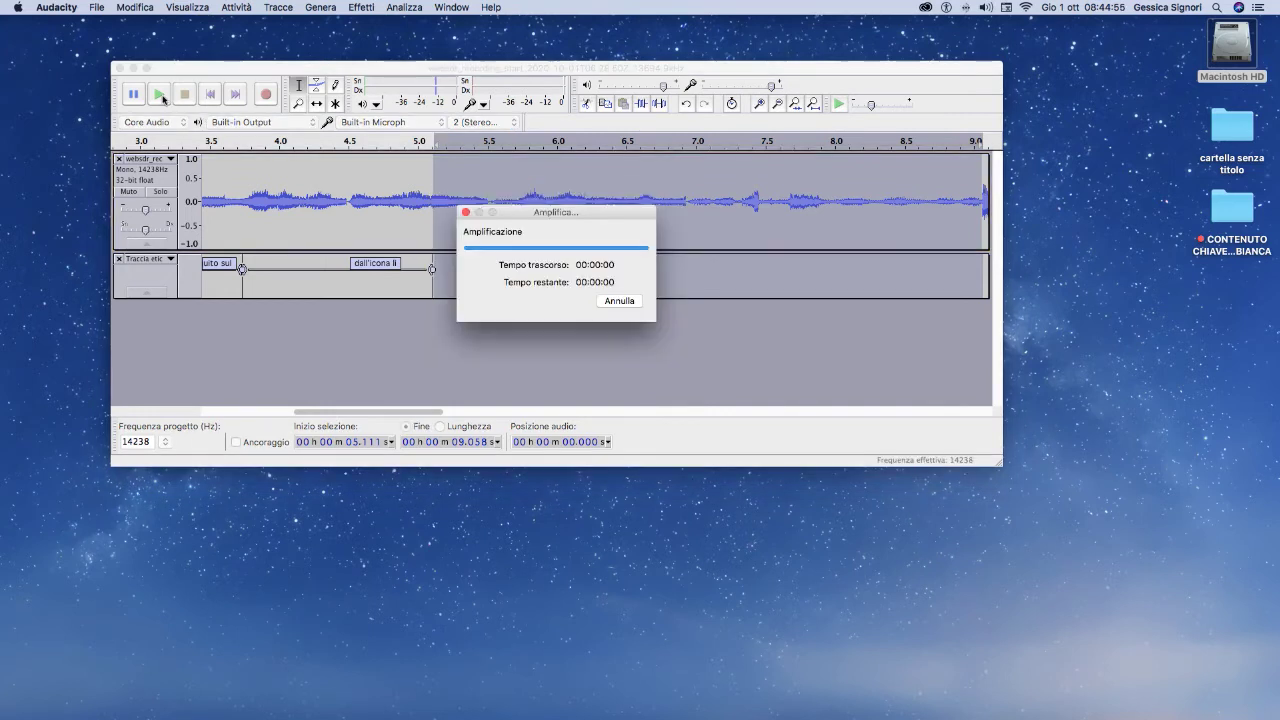
pyautogui.press('space')
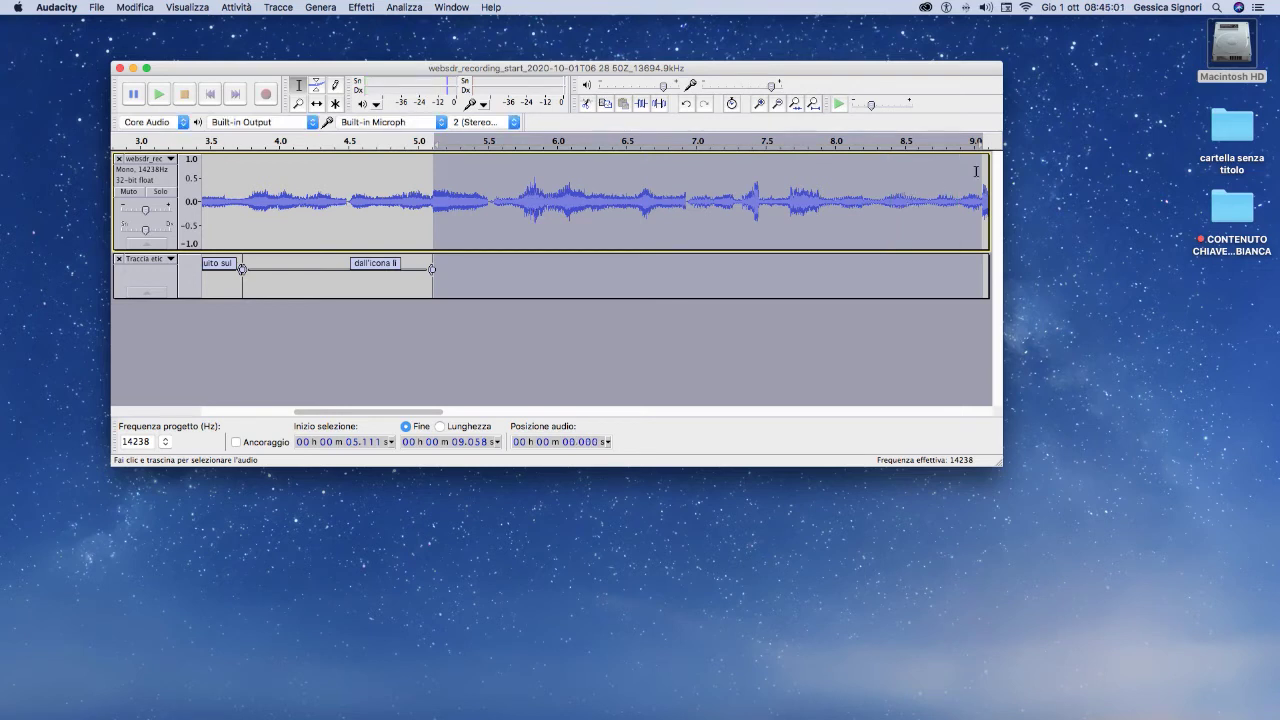
# Replay the short segment from 5.111 to 5.523 seconds several times and cut it out of the recording.
pyautogui.moveTo(976, 168); pyautogui.dragTo(490, 248)
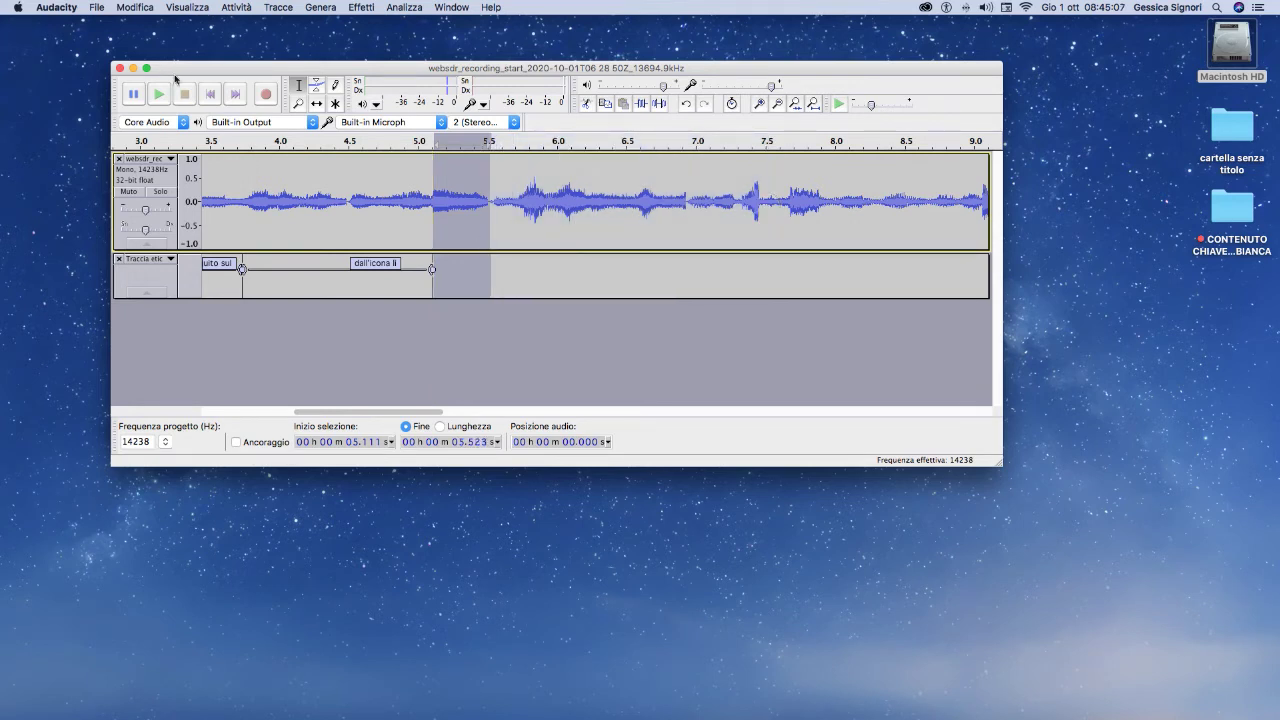
pyautogui.click(160, 94)
pyautogui.click(161, 94)
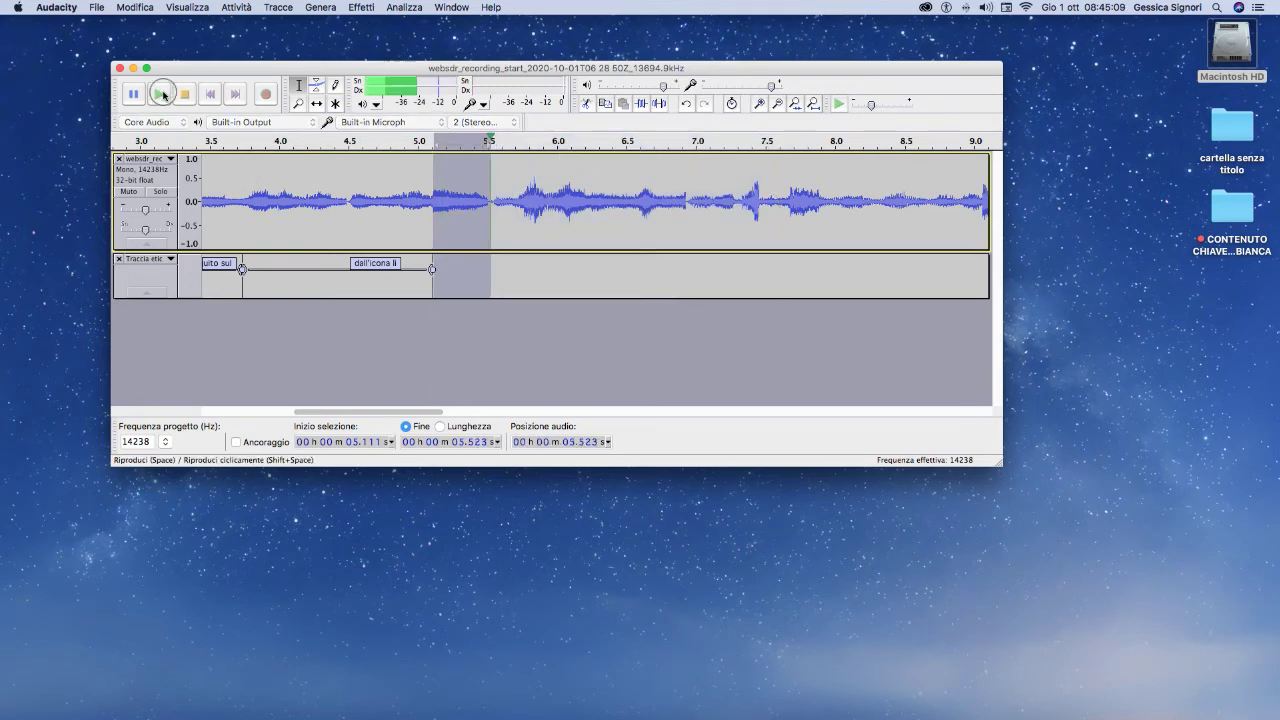
pyautogui.click(163, 94)
pyautogui.click(163, 94)
pyautogui.click(163, 94)
pyautogui.click(163, 94)
pyautogui.click(586, 103)
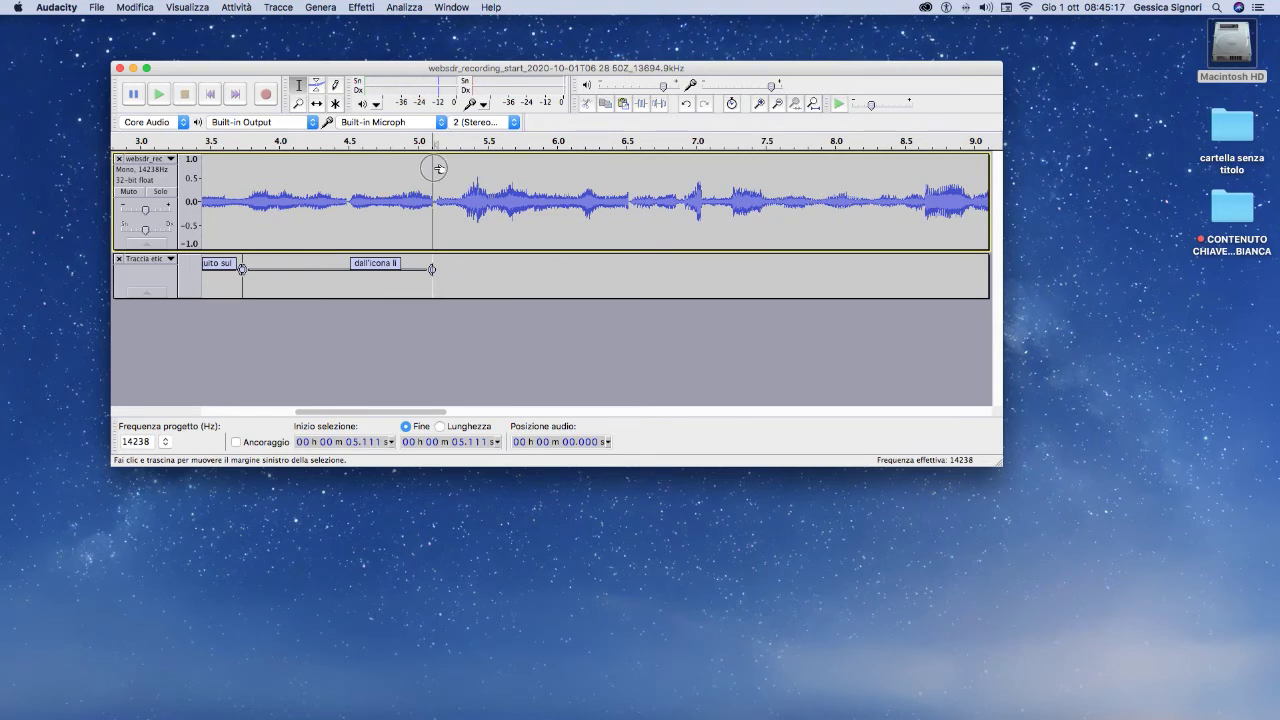
# Listen to the audio after 5.111 seconds and label the passage from 5.111 to 6.529 seconds "è logico".
pyautogui.moveTo(438, 168); pyautogui.dragTo(727, 217)
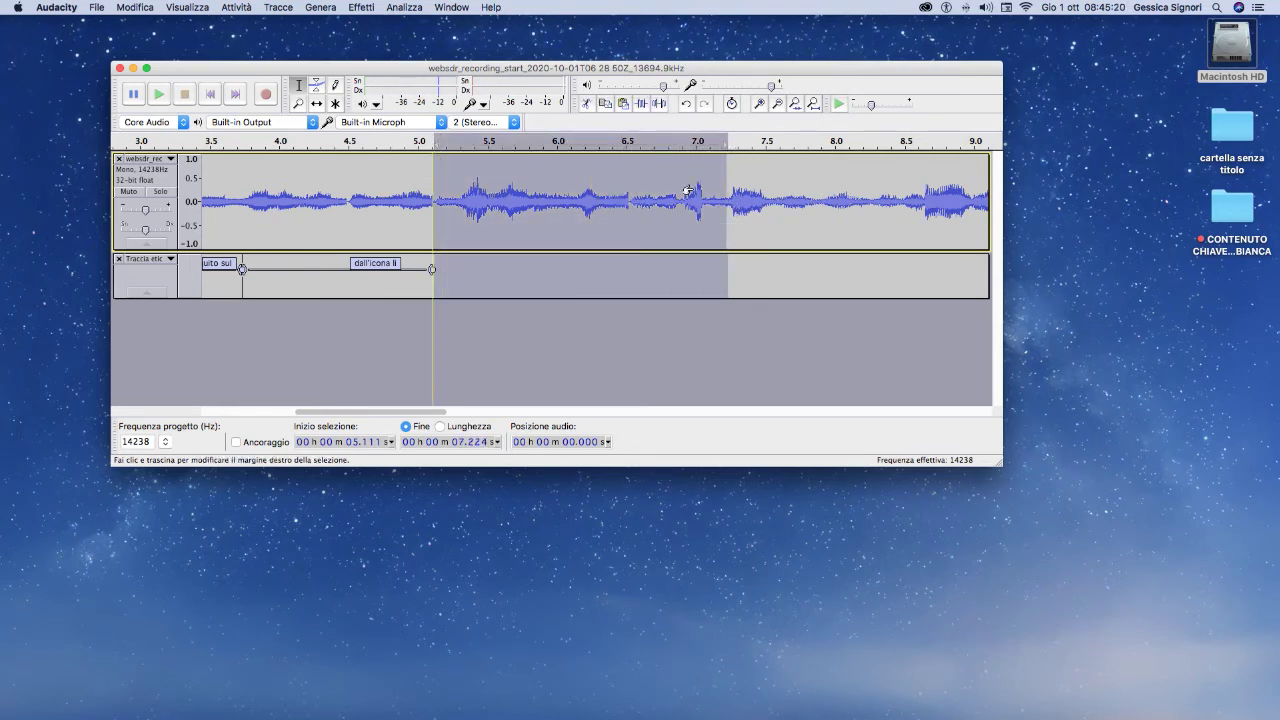
pyautogui.click(165, 99)
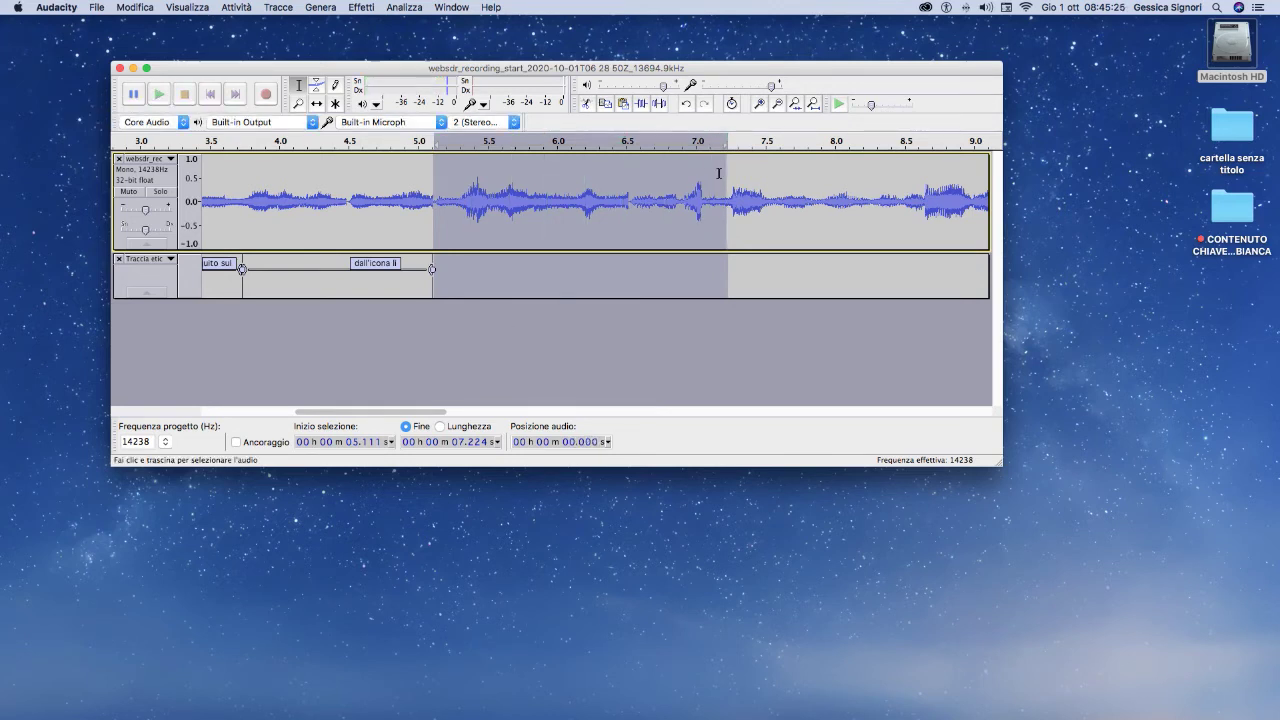
pyautogui.moveTo(717, 174); pyautogui.dragTo(628, 190)
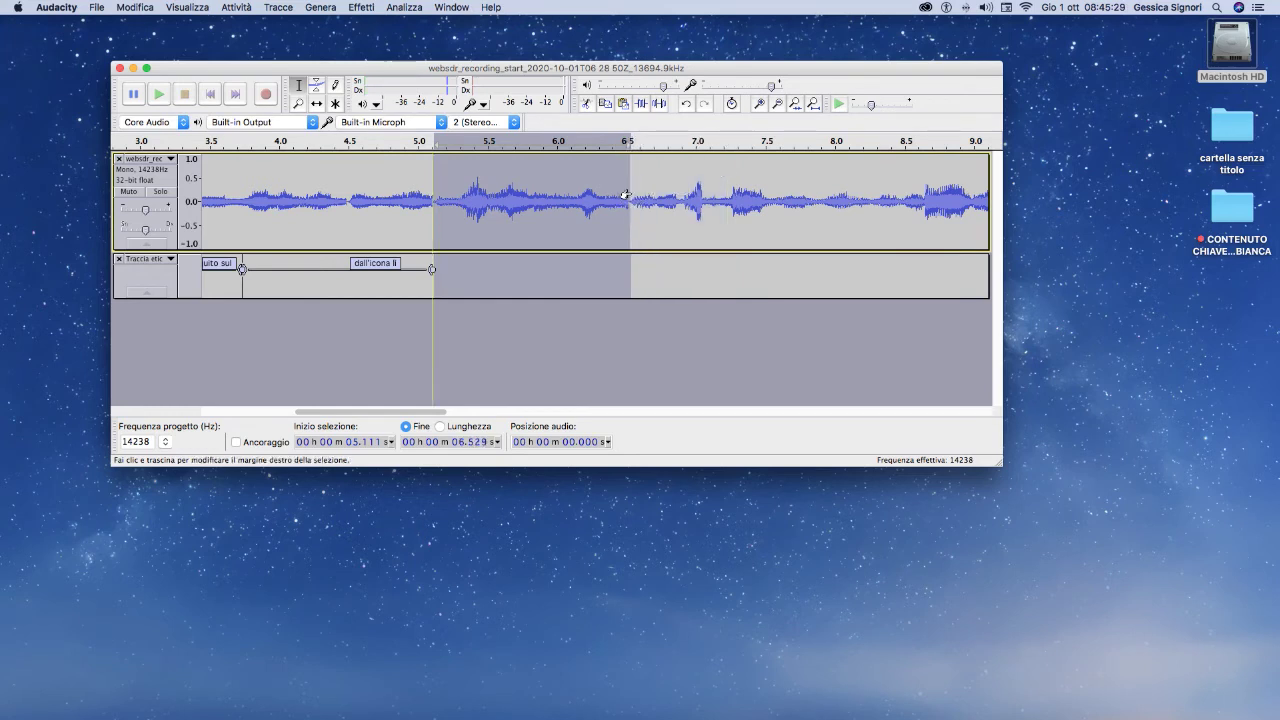
pyautogui.click(166, 99)
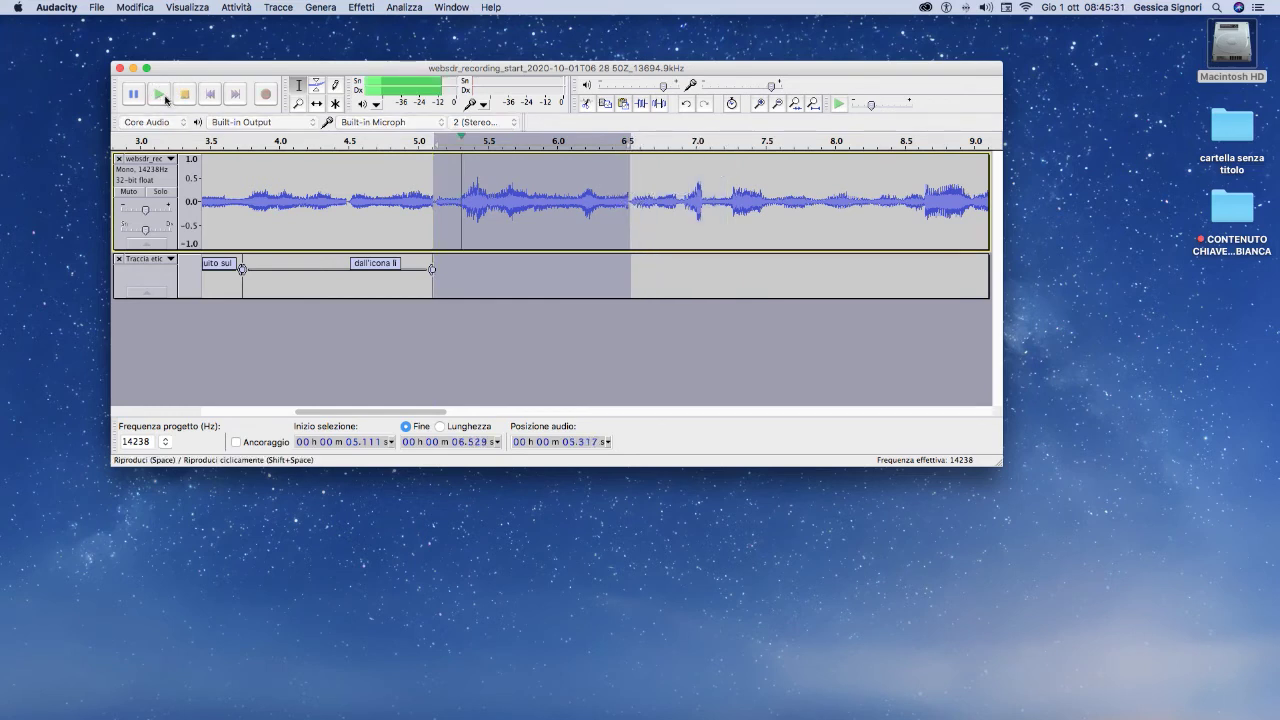
pyautogui.click(166, 99)
pyautogui.press('super+b')
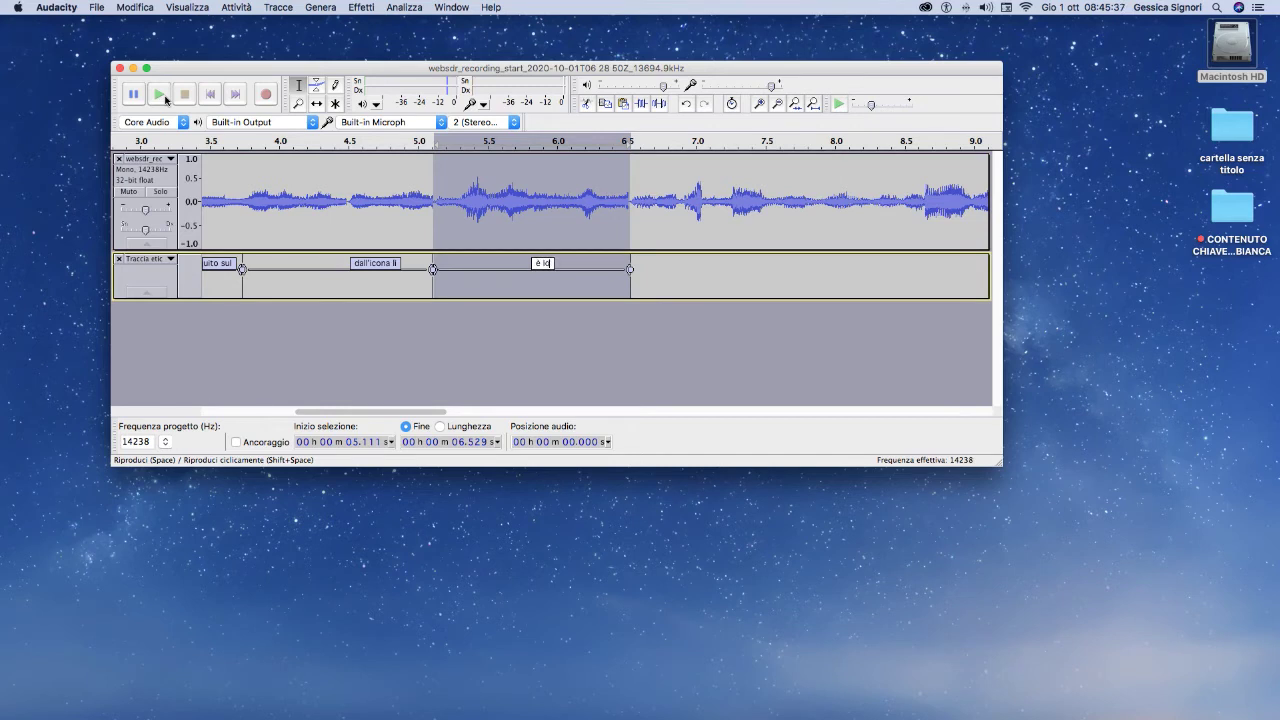
pyautogui.write('è logico')
# Select the passage following the "è logico" label, from 6.529 to 9.001 seconds, and play it repeatedly.
pyautogui.moveTo(435, 165); pyautogui.dragTo(830, 199)
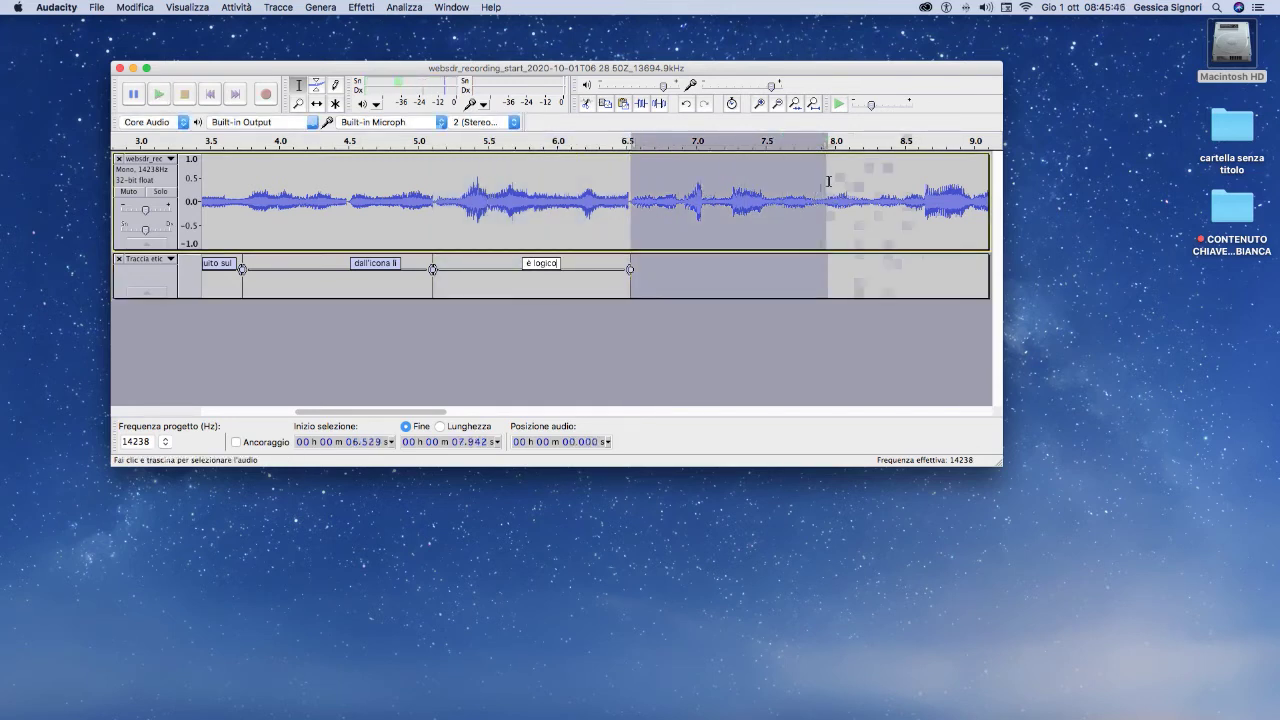
pyautogui.moveTo(828, 181); pyautogui.dragTo(975, 165)
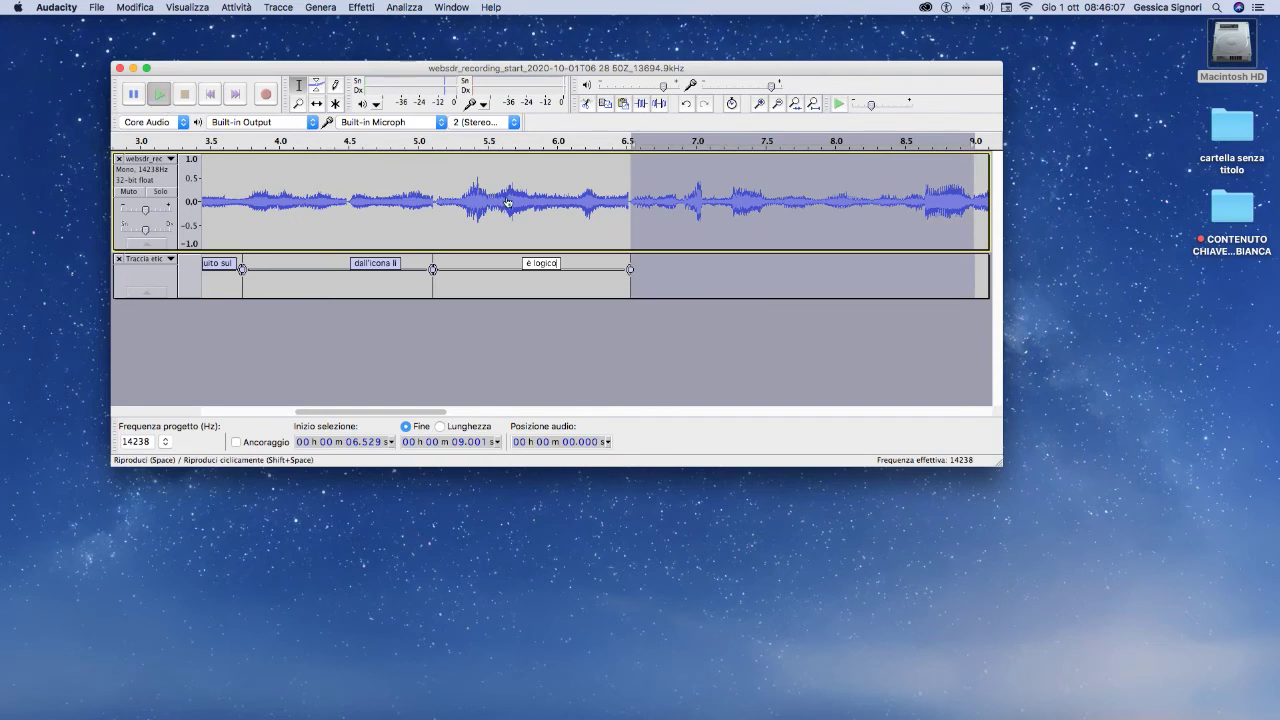
pyautogui.press('space')
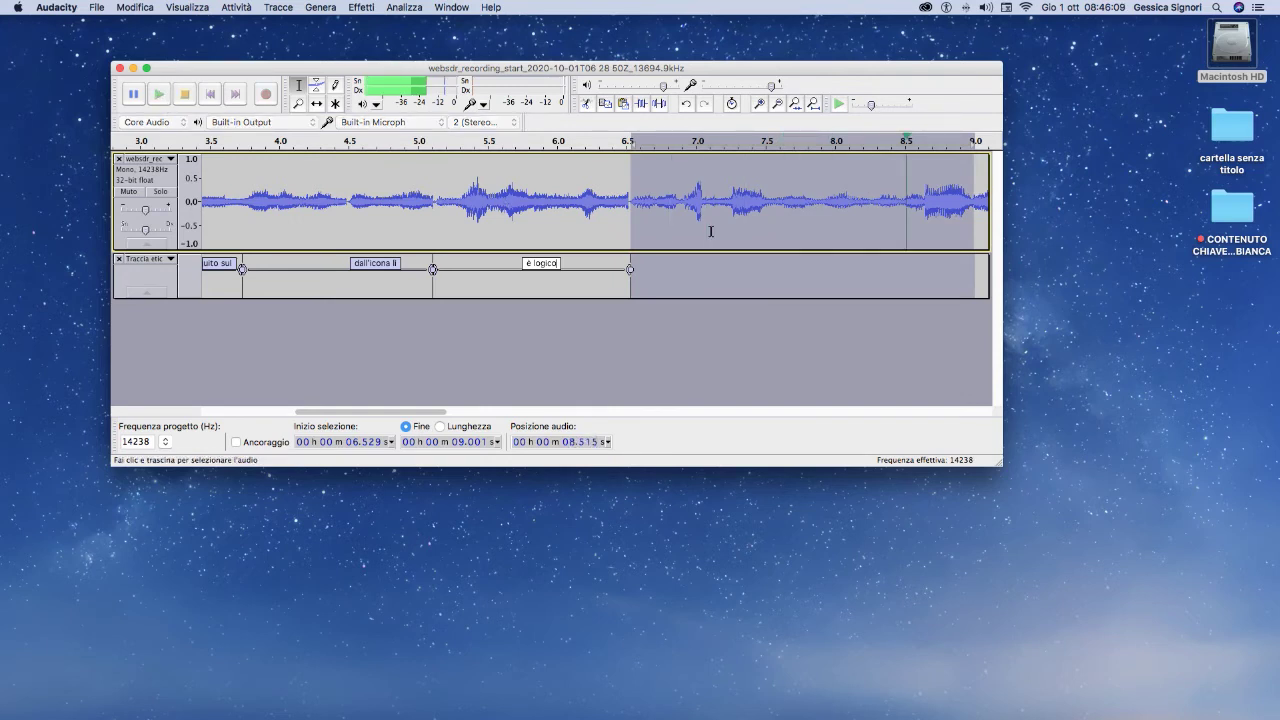
pyautogui.click(165, 94)
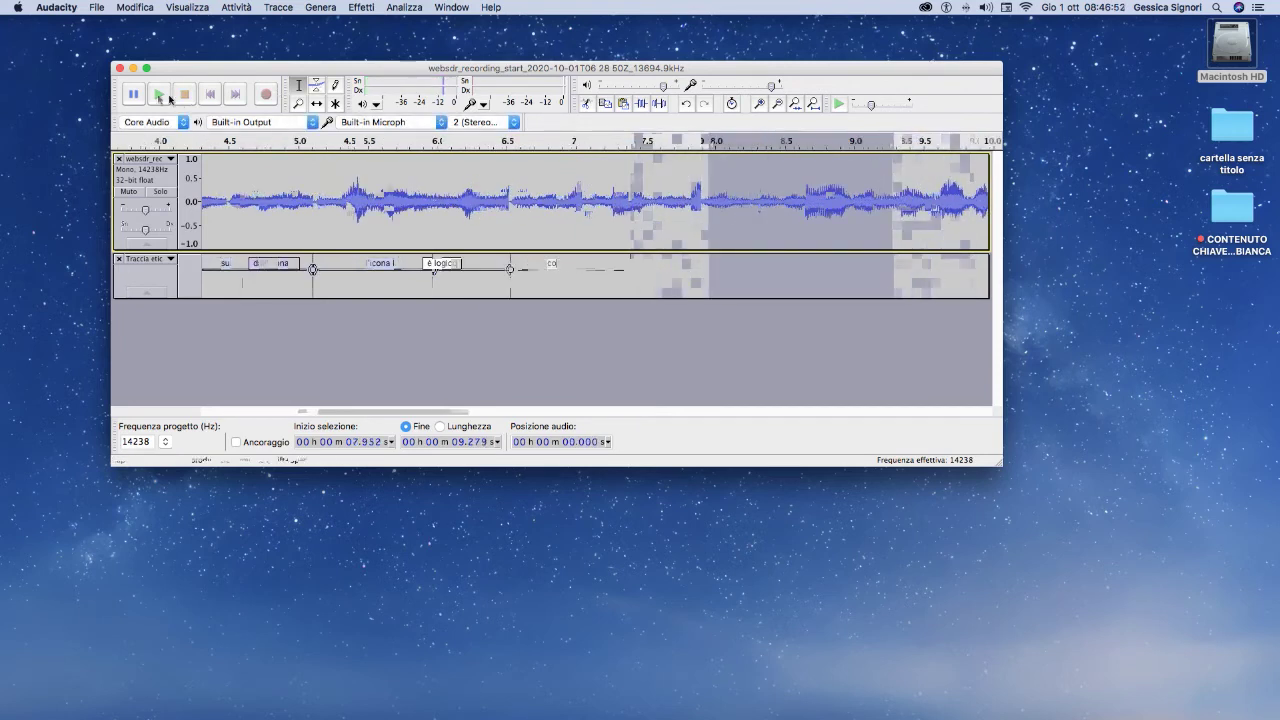
# Play the passage from 7.952 to 9.279 seconds, extend its end to 9.619 seconds and replay it.
pyautogui.click(162, 95)
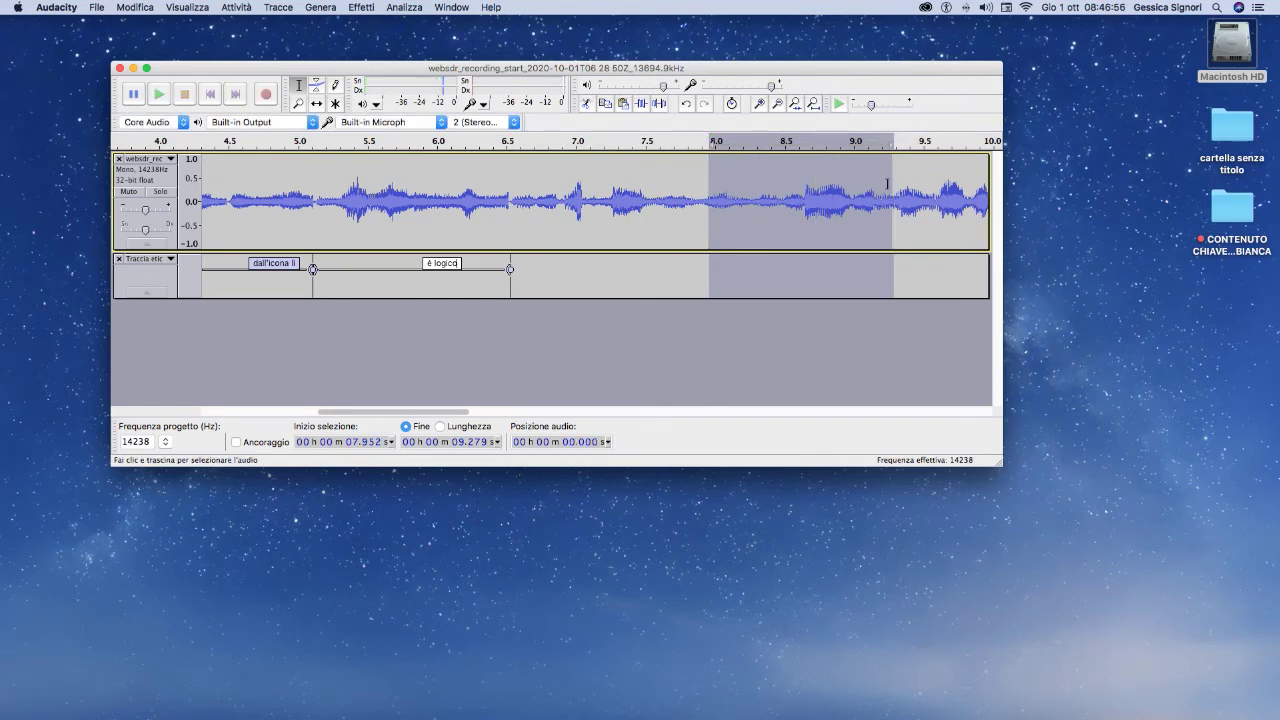
pyautogui.moveTo(888, 184); pyautogui.dragTo(941, 186)
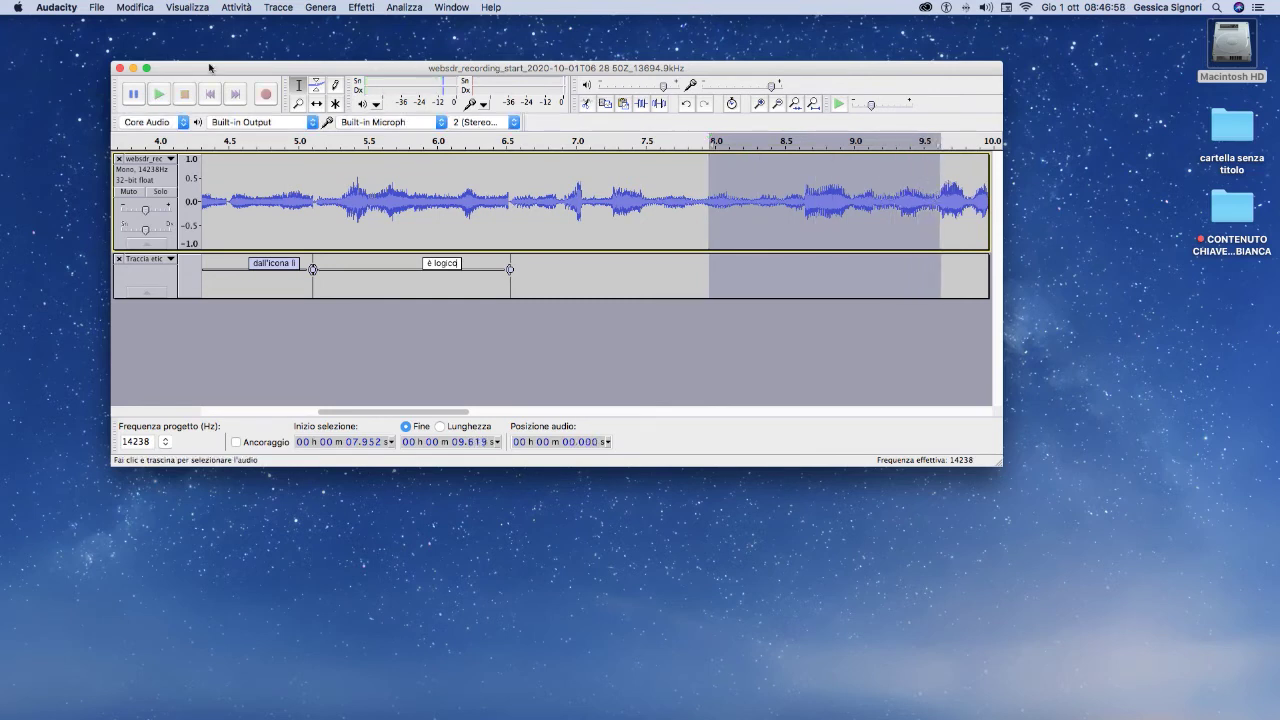
pyautogui.click(158, 94)
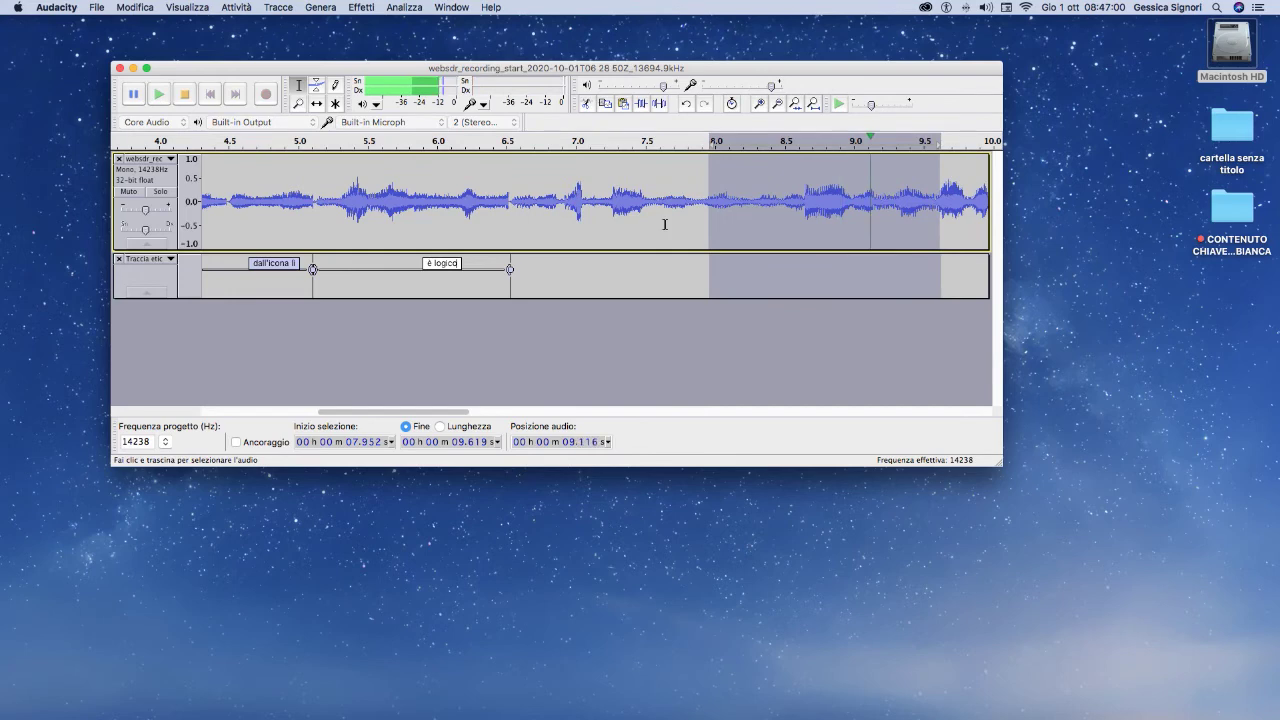
pyautogui.click(158, 94)
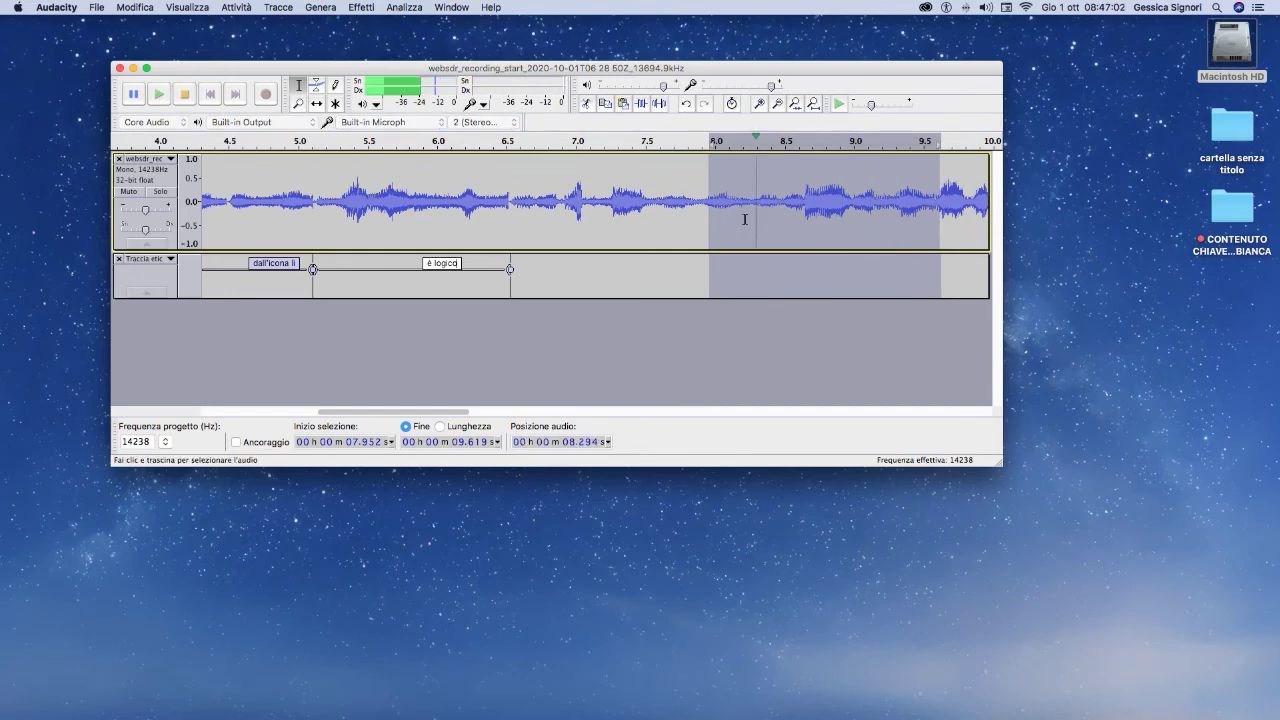
# Slow down the tempo of the passage from 7.952 to 9.619 seconds.
pyautogui.click(362, 8)
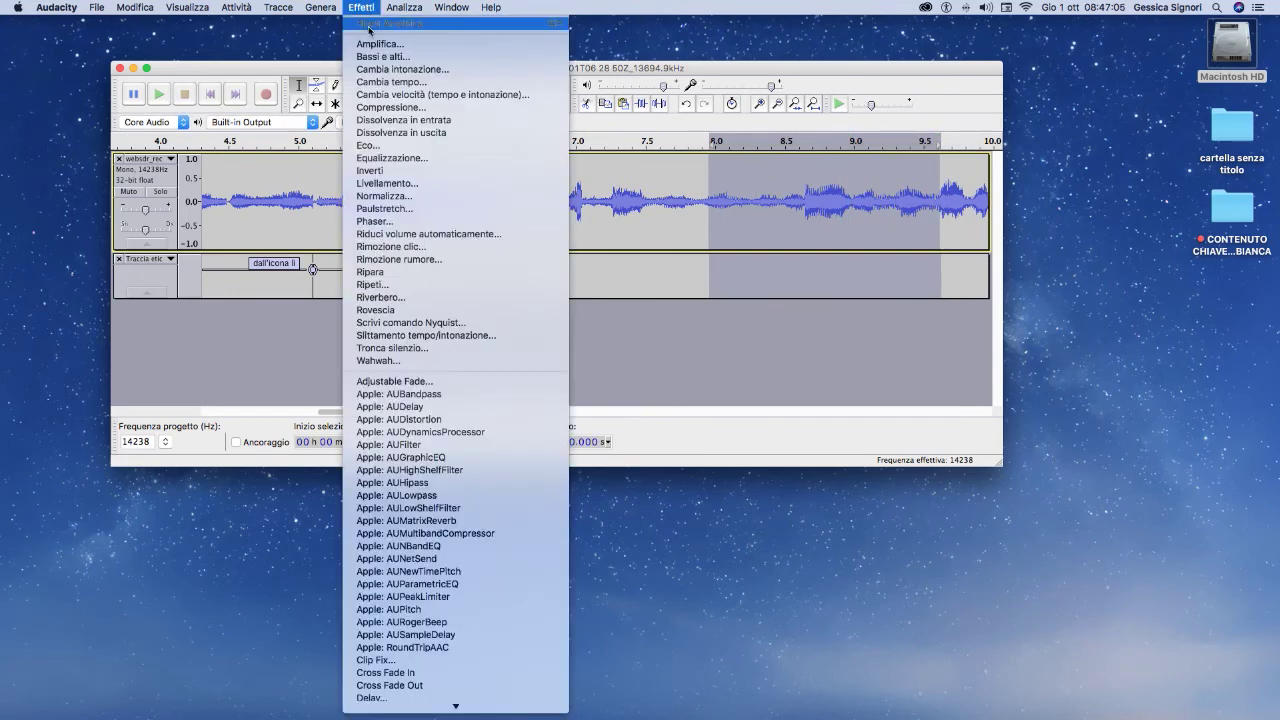
pyautogui.click(370, 82)
pyautogui.click(622, 321)
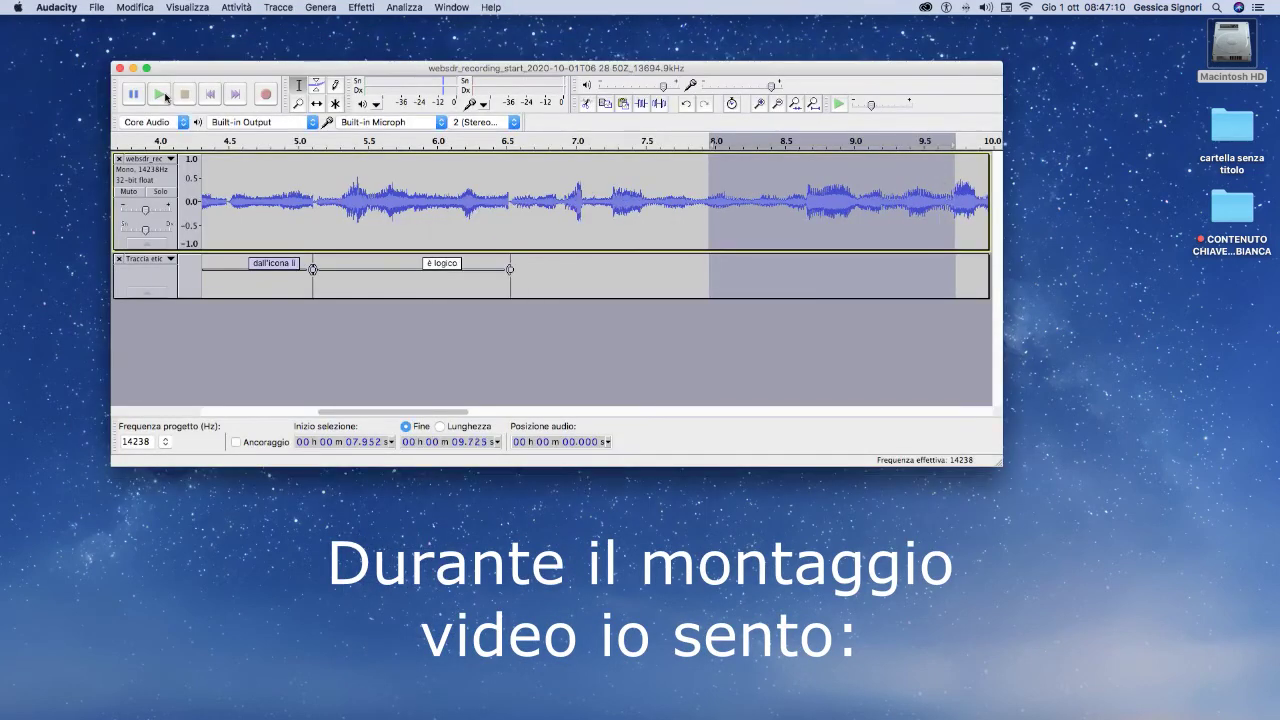
# Play the slowed passage from 7.952 to 9.725 seconds, and select and replay the passage from 6.529 to 8.666 seconds.
pyautogui.click(162, 95)
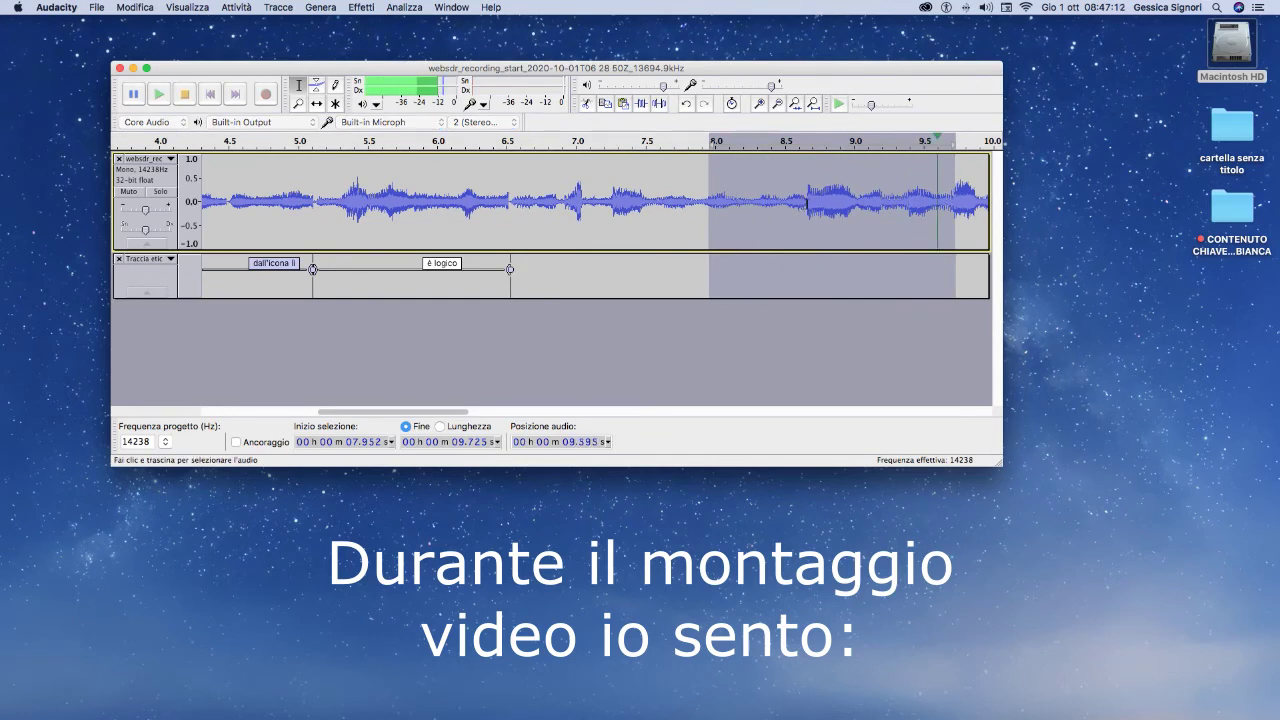
pyautogui.moveTo(807, 224); pyautogui.dragTo(510, 230)
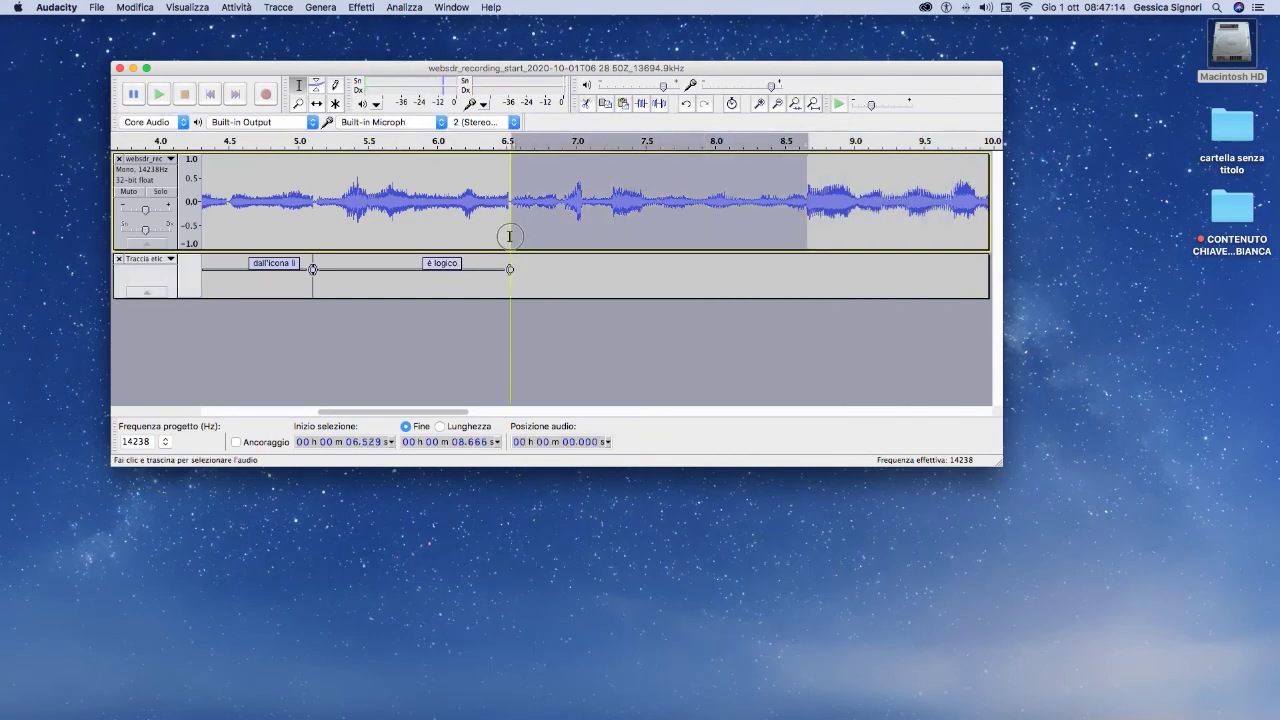
pyautogui.press('space')
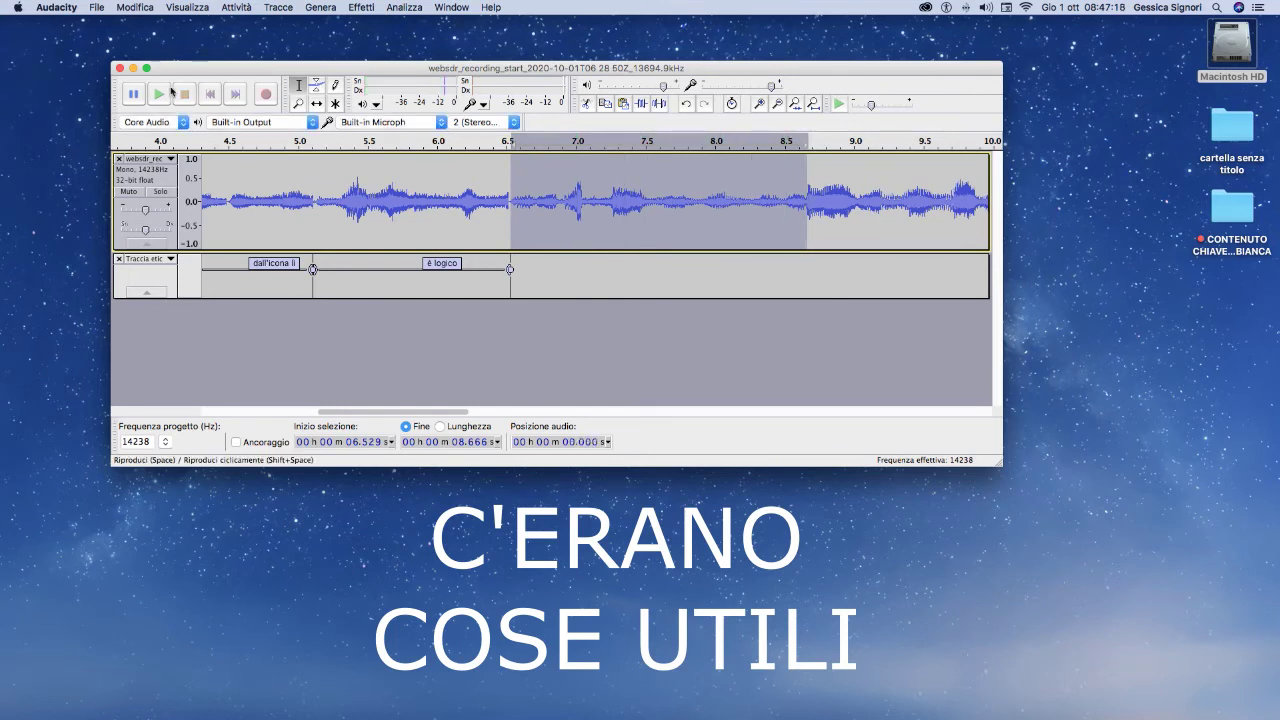
pyautogui.press('space')
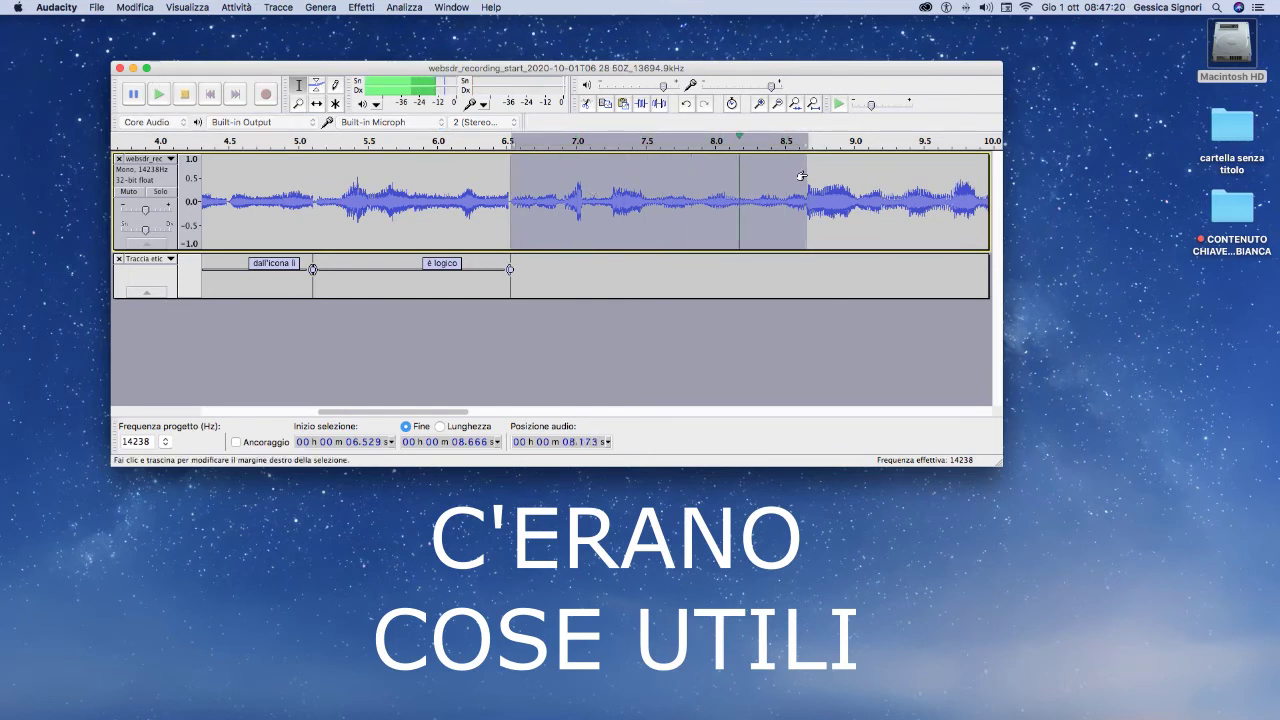
# Shorten the selection to 6.529–7.923 seconds, listen to it and label it "c'è la fonte".
pyautogui.moveTo(805, 178); pyautogui.dragTo(703, 206)
pyautogui.click(160, 99)
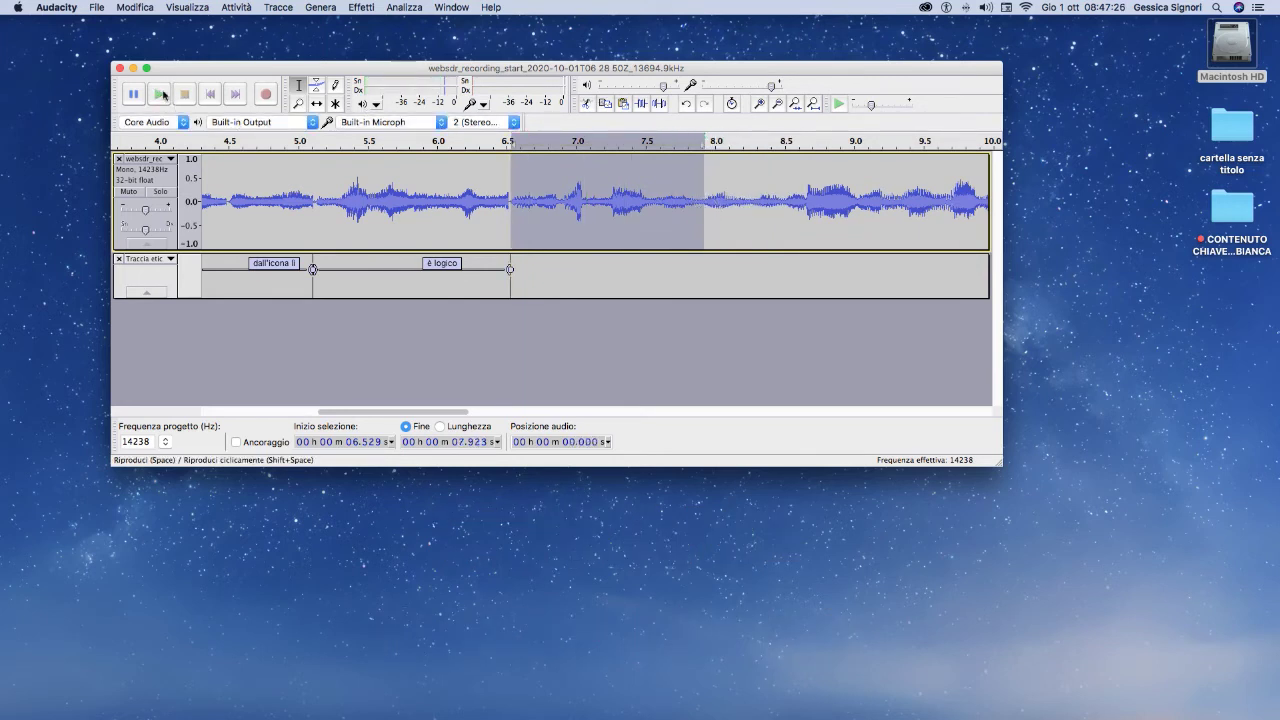
pyautogui.press('space')
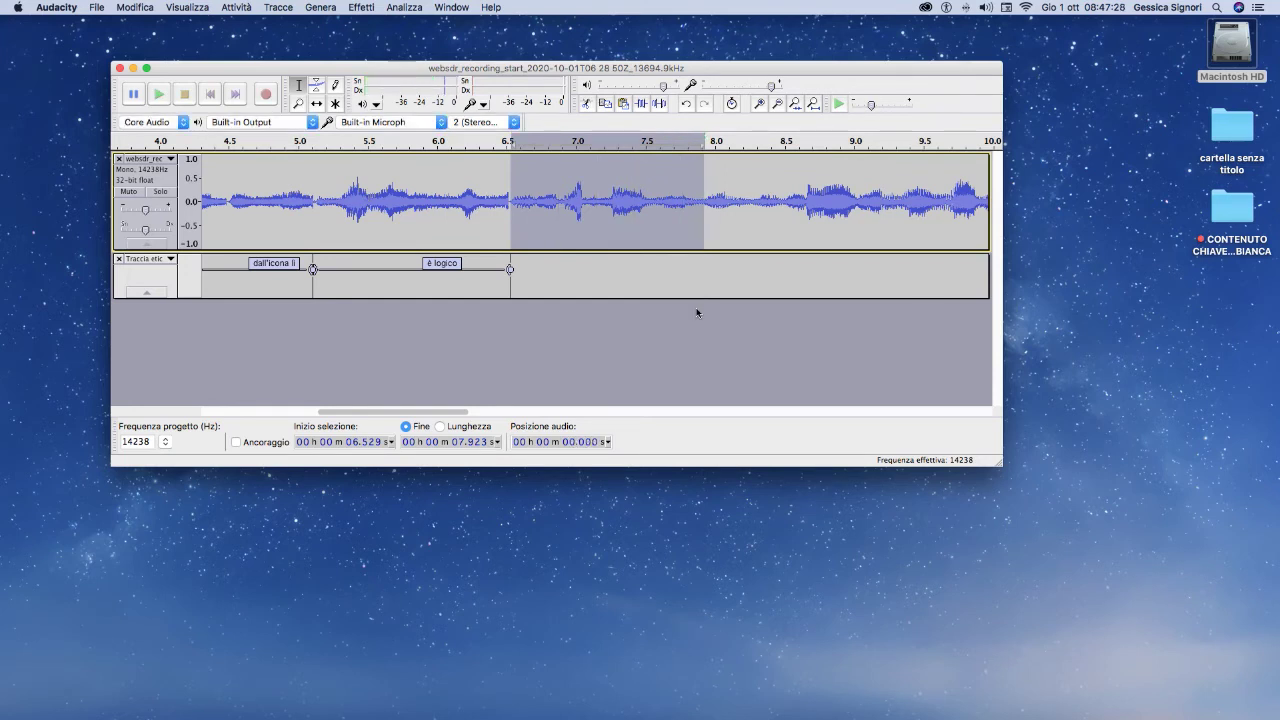
pyautogui.press('super+b')
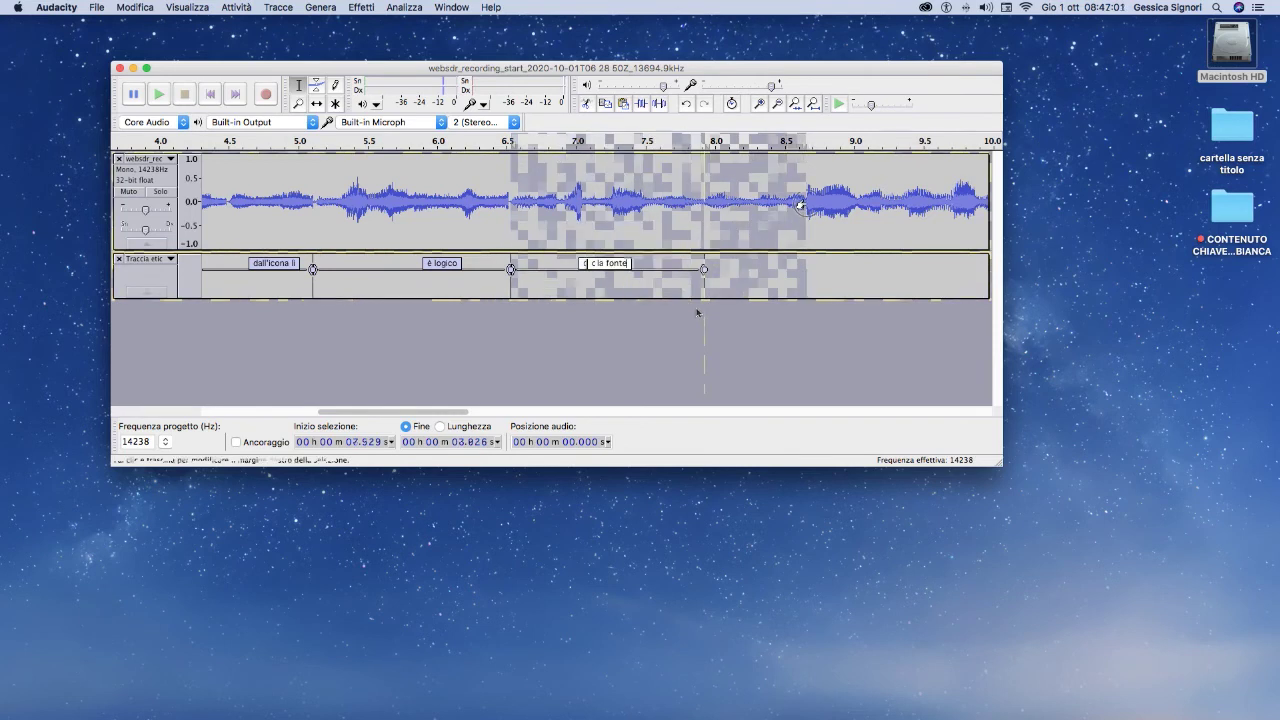
# Play the passage from 7.923 to 8.661 seconds and extend the selection's end to 9.777 seconds.
pyautogui.click(160, 97)
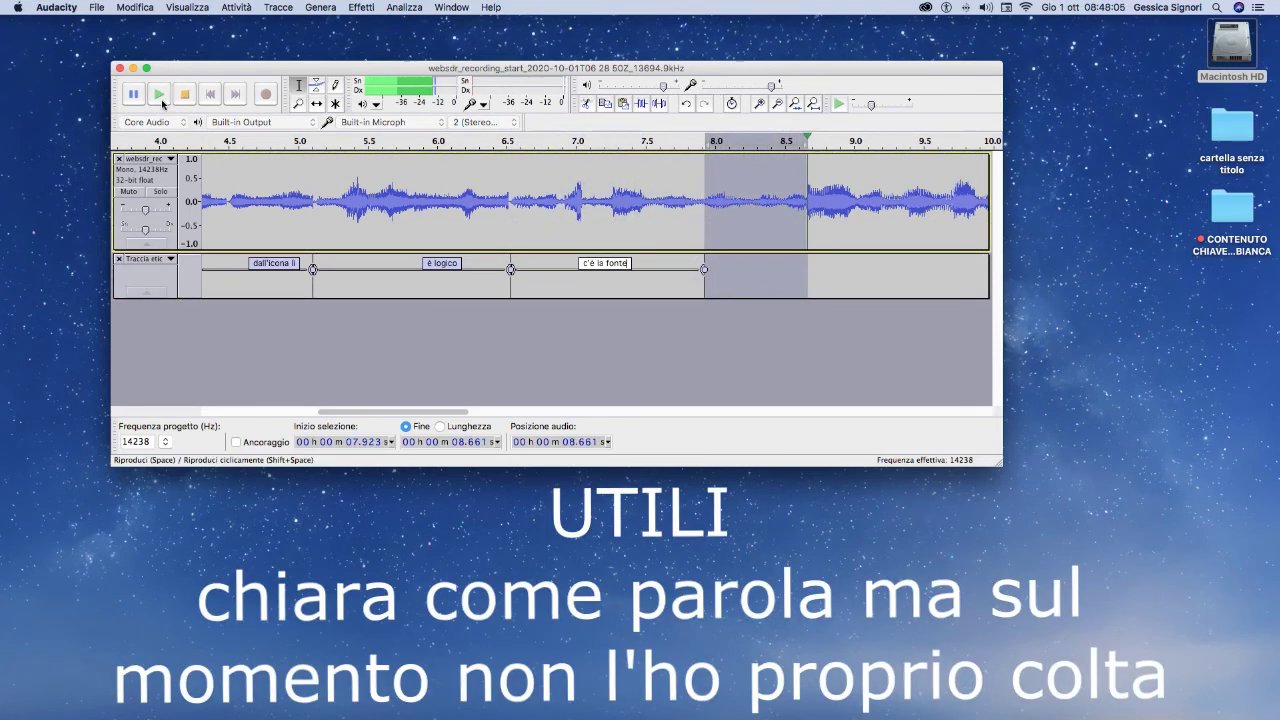
pyautogui.click(362, 7)
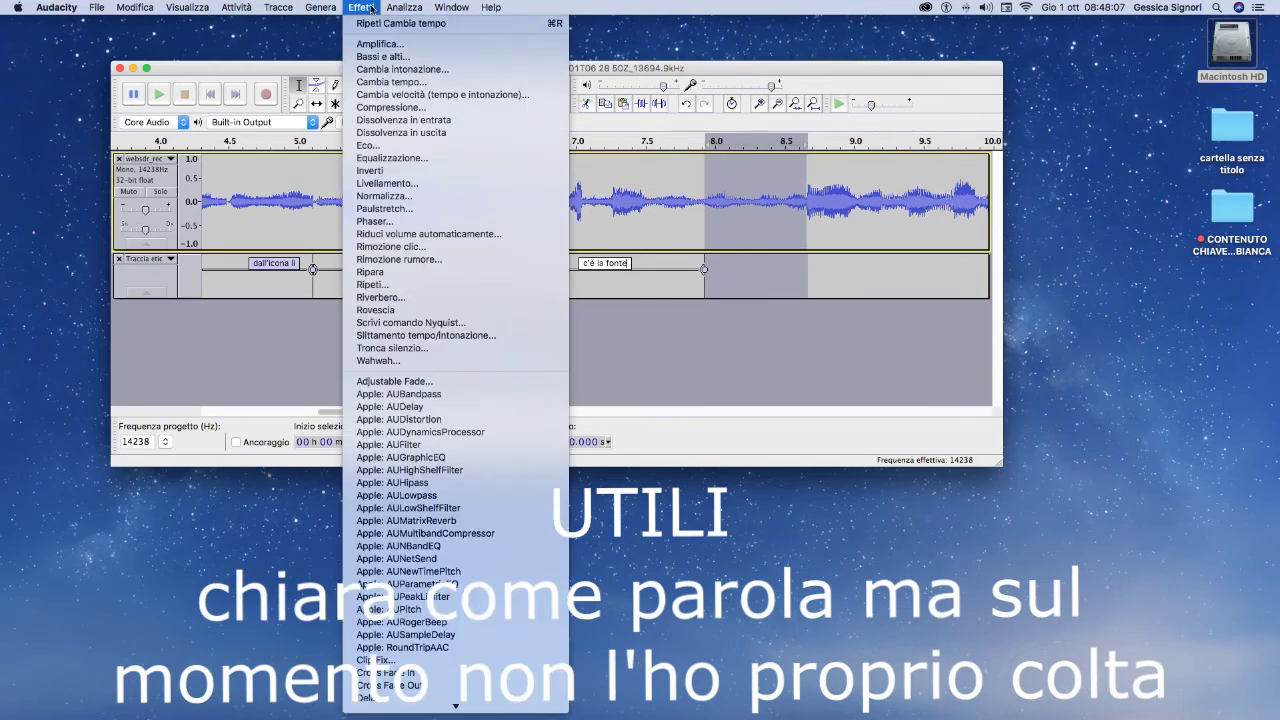
pyautogui.click(216, 66)
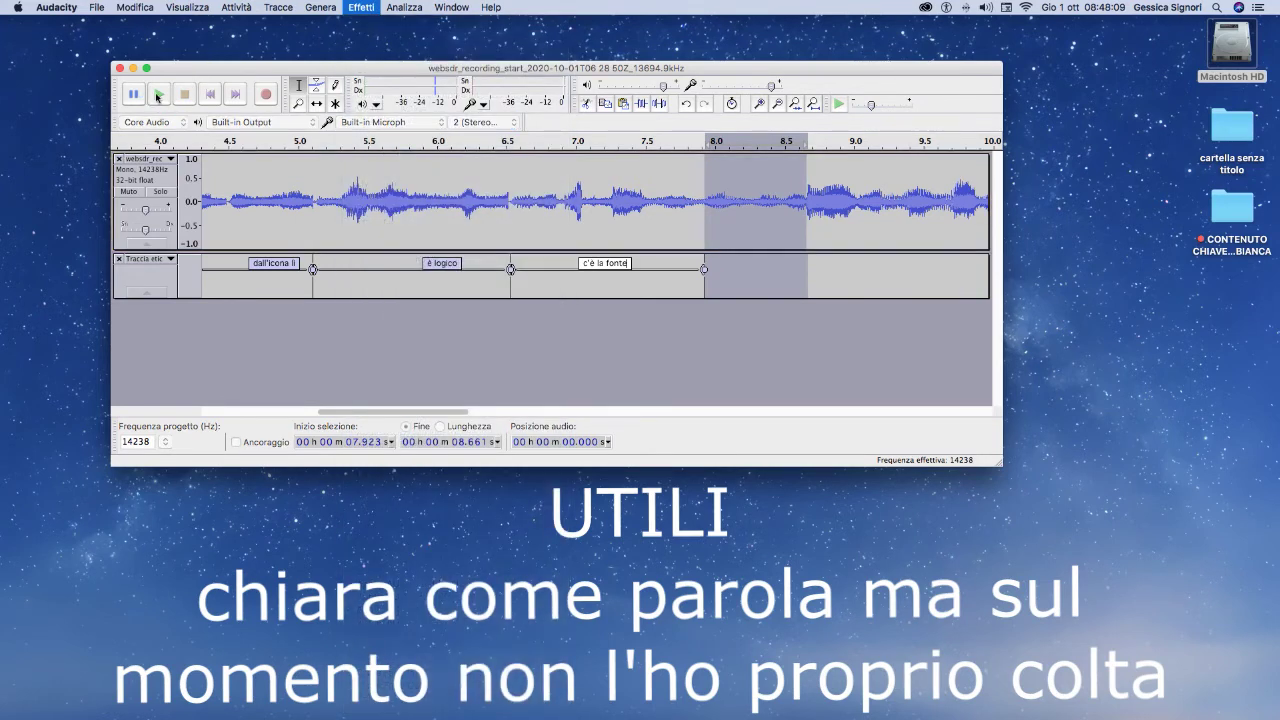
pyautogui.click(158, 96)
pyautogui.moveTo(807, 176); pyautogui.dragTo(893, 175)
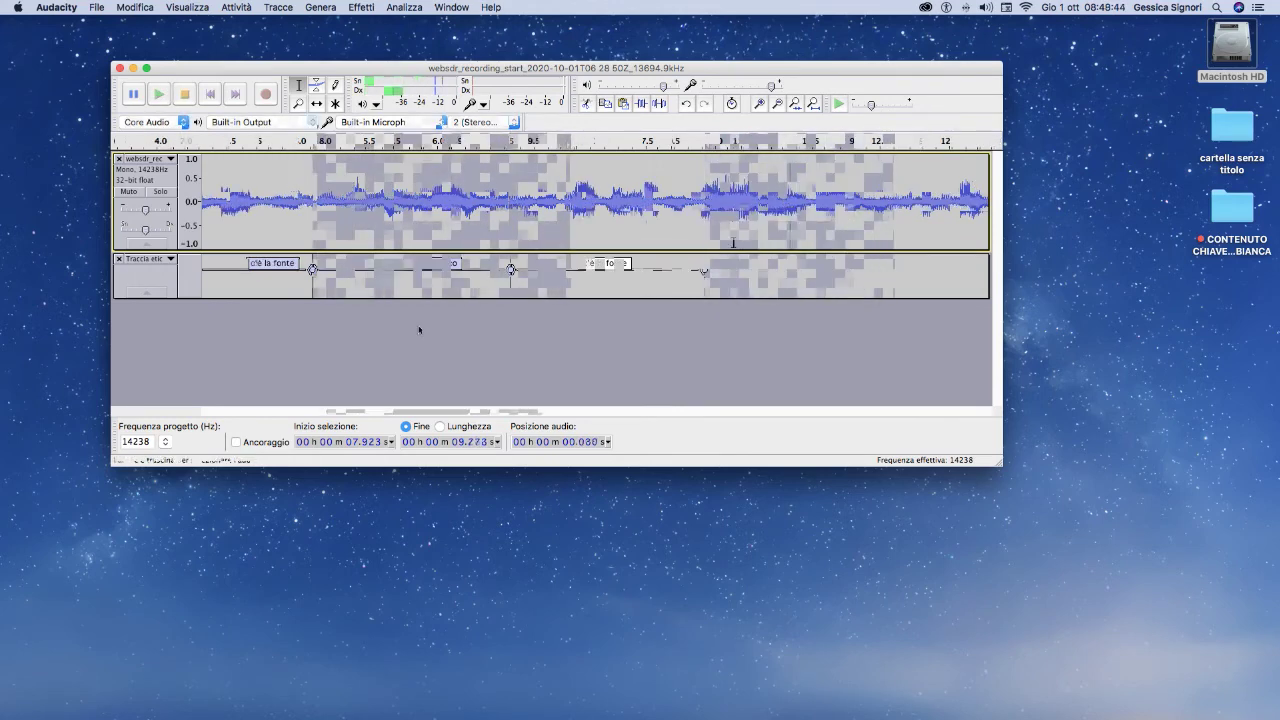
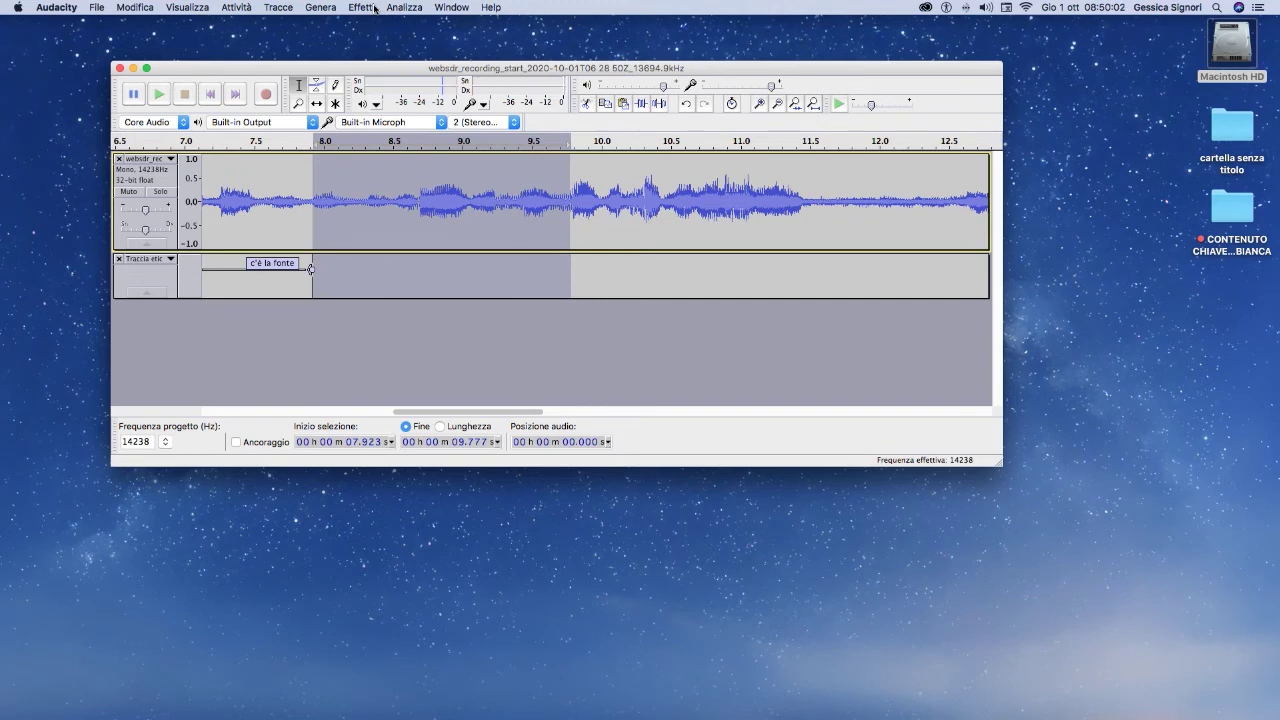
# Reverse the passage from 7.923 to 9.777 seconds, play it repeatedly and label it "io so dirvi di più".
pyautogui.click(375, 8)
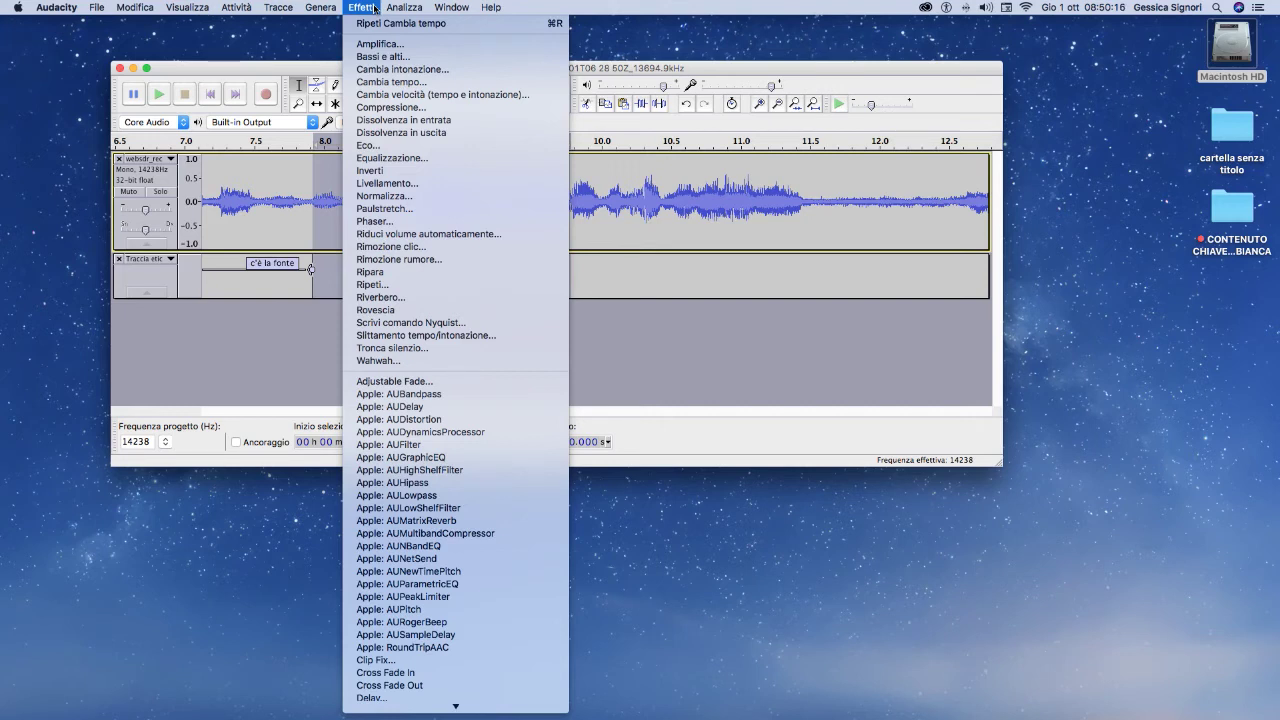
pyautogui.click(357, 313)
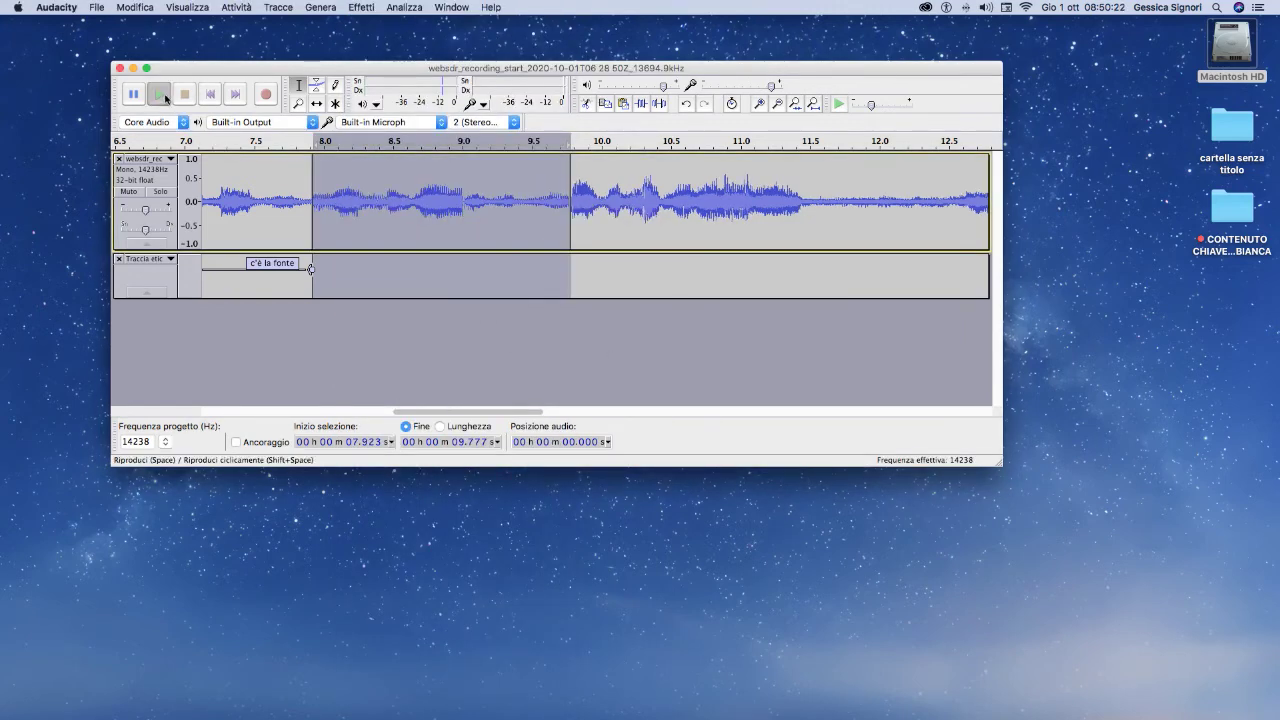
pyautogui.press('space')
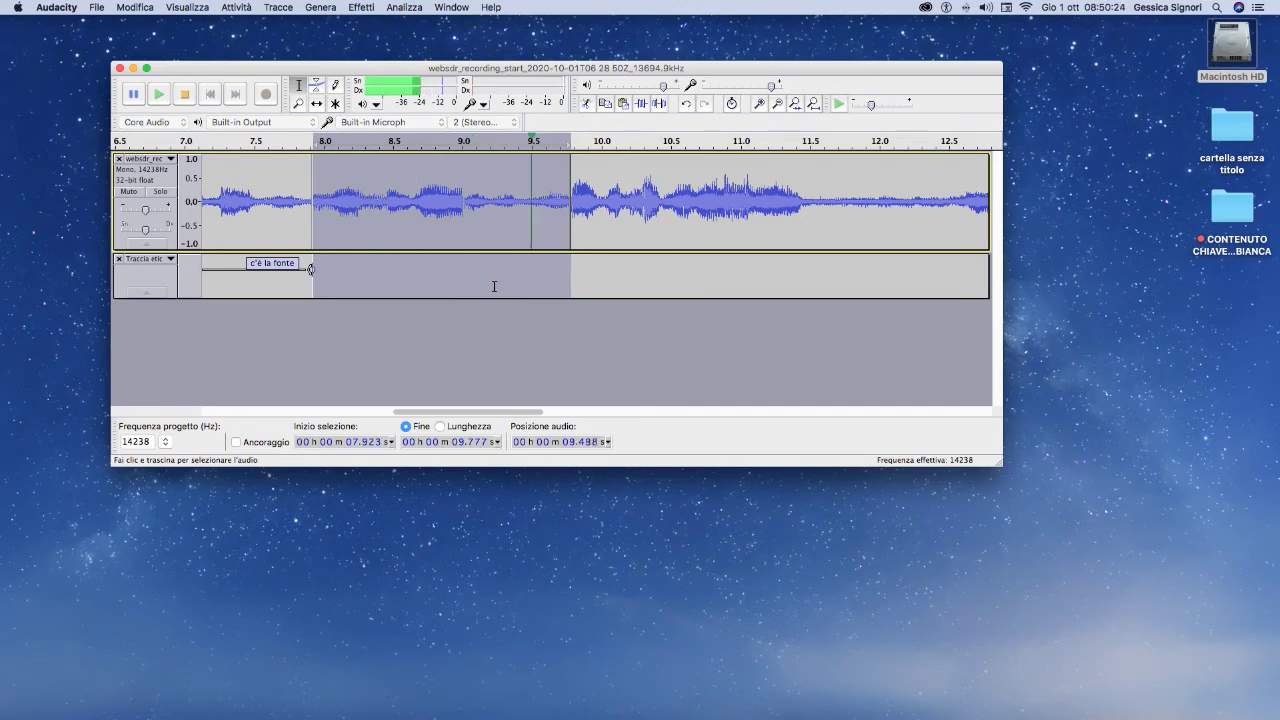
pyautogui.click(159, 94)
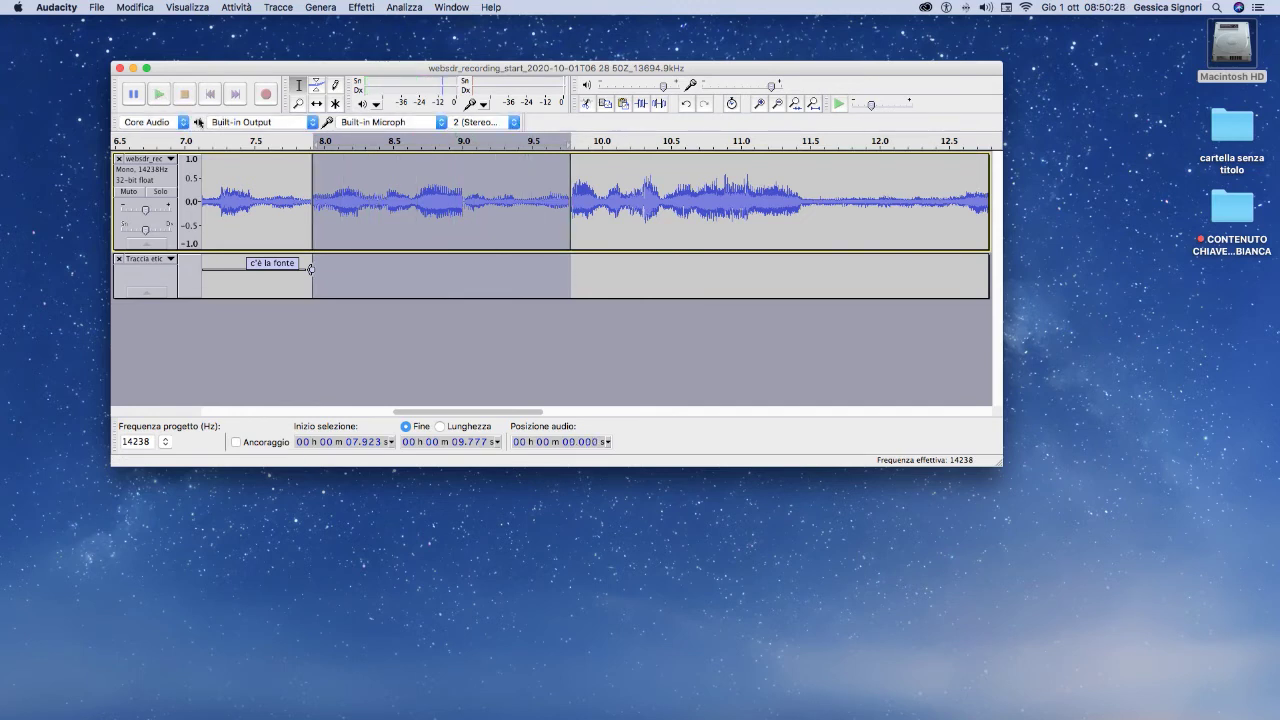
pyautogui.click(157, 95)
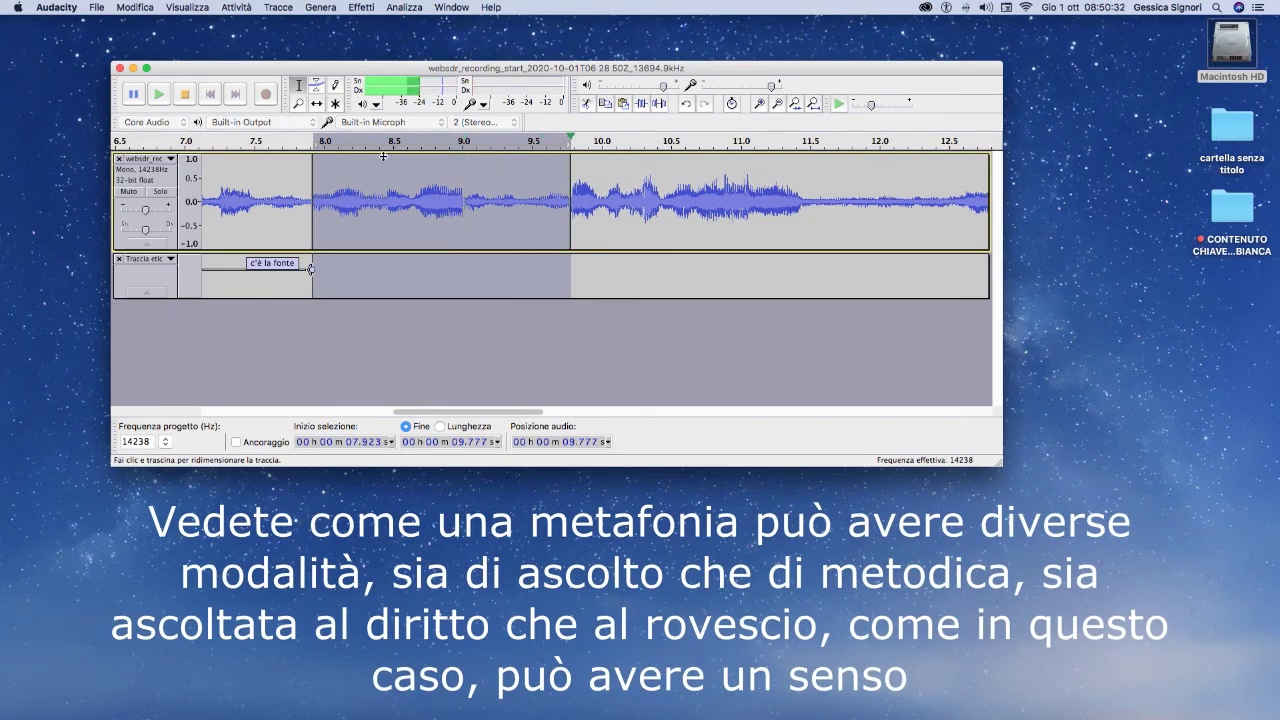
pyautogui.press('space')
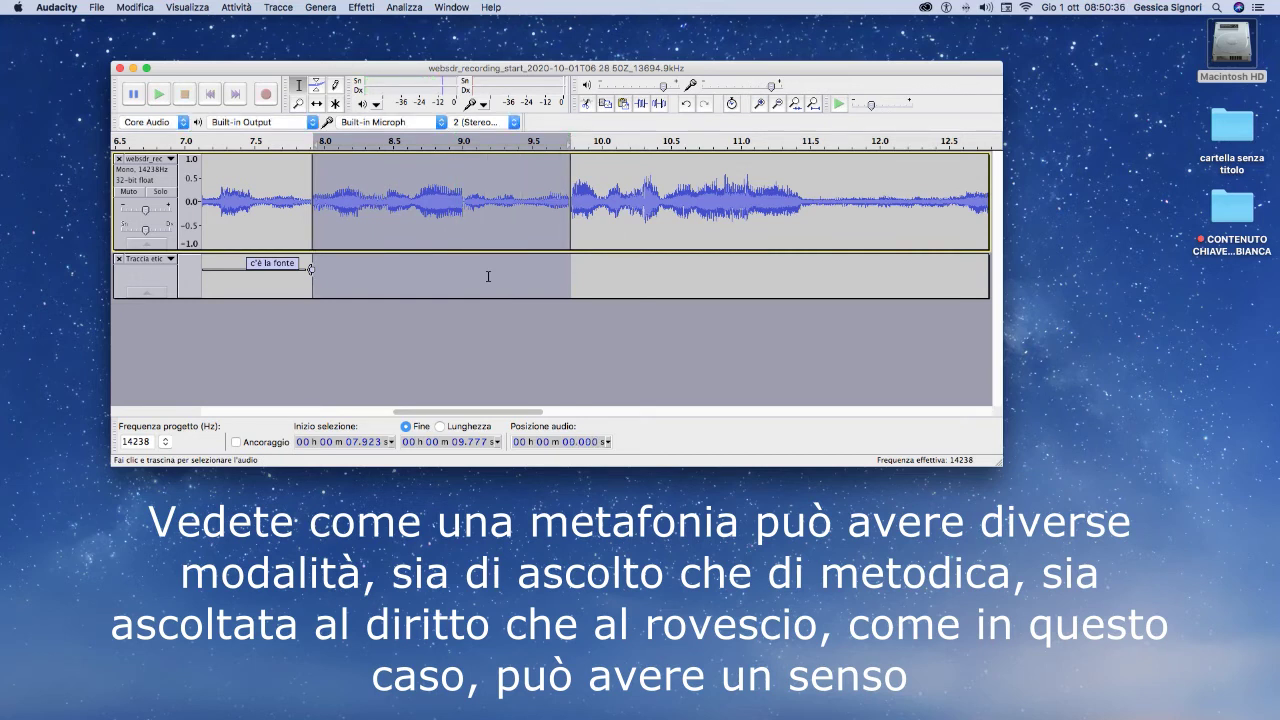
pyautogui.press('super+b')
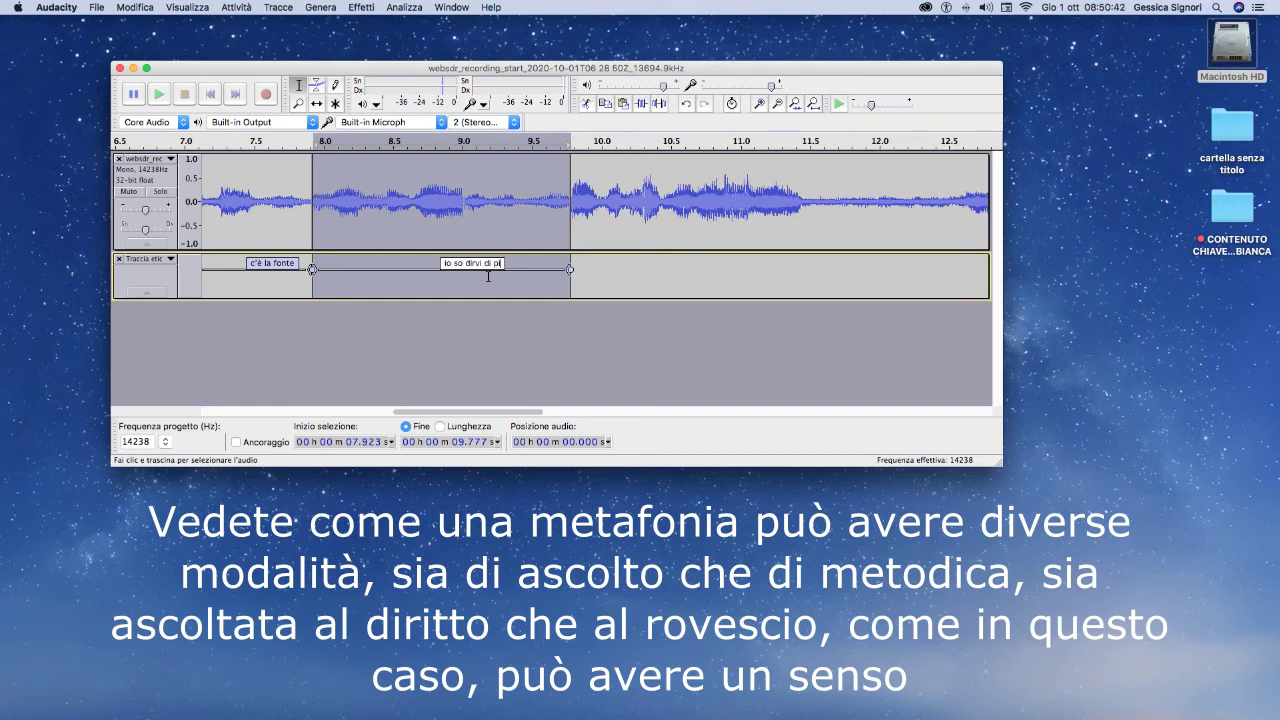
# Select the audio after the "io so dirvi di più" label, shorten the selection to 9.777–10.452 seconds and play it.
pyautogui.click(315, 168)
pyautogui.moveTo(335, 172); pyautogui.dragTo(810, 200)
pyautogui.press('space')
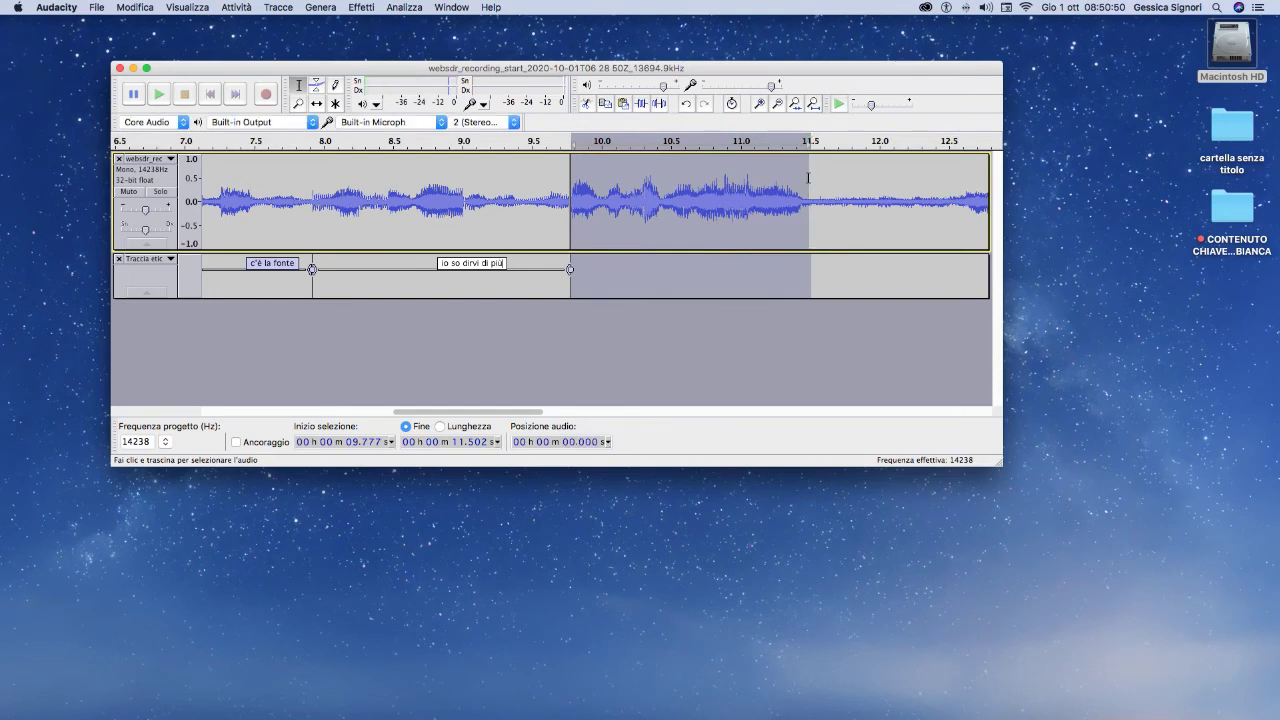
pyautogui.moveTo(808, 180); pyautogui.dragTo(663, 210)
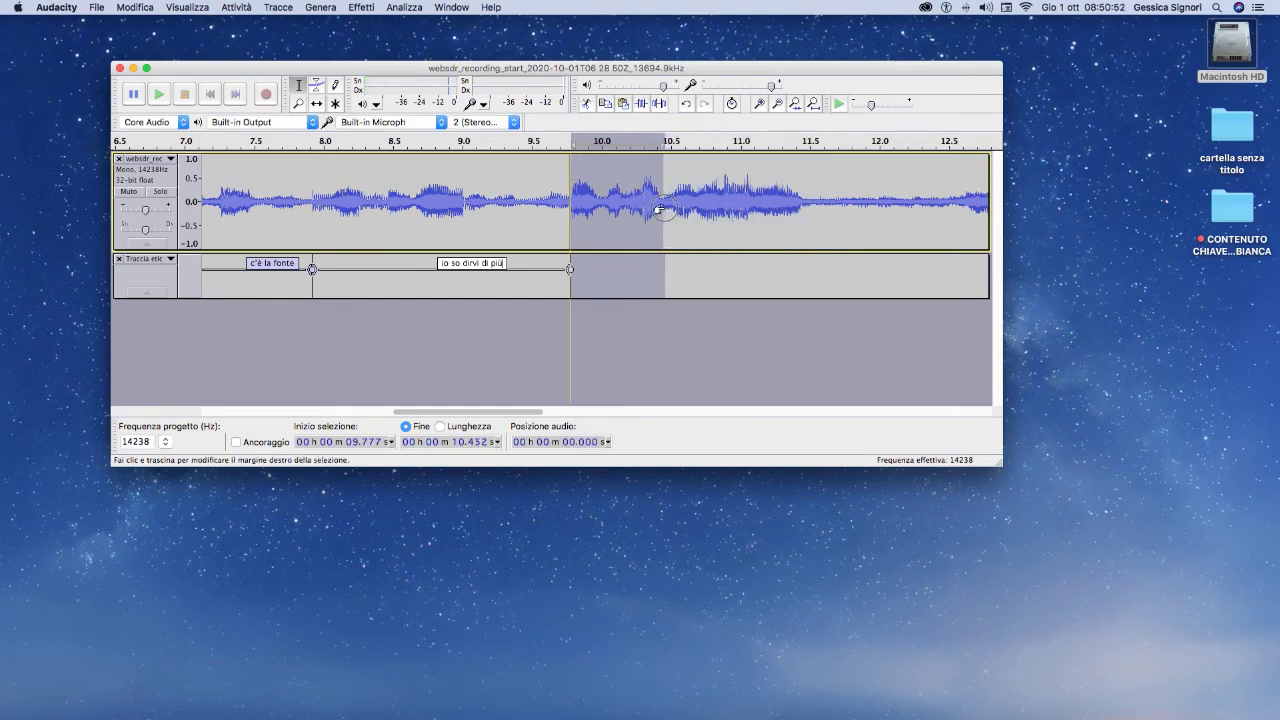
pyautogui.click(158, 95)
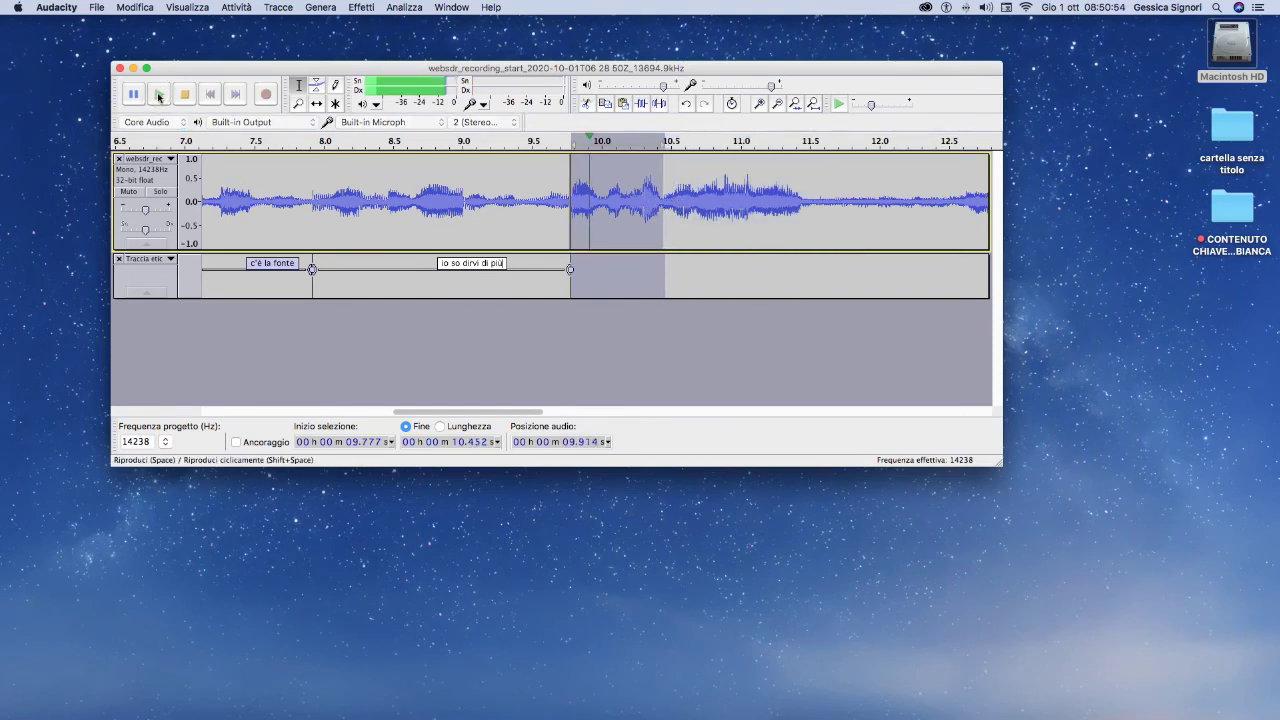
pyautogui.click(158, 95)
# Reverse the passage from 9.777 to 10.452 seconds and listen to it.
pyautogui.click(359, 7)
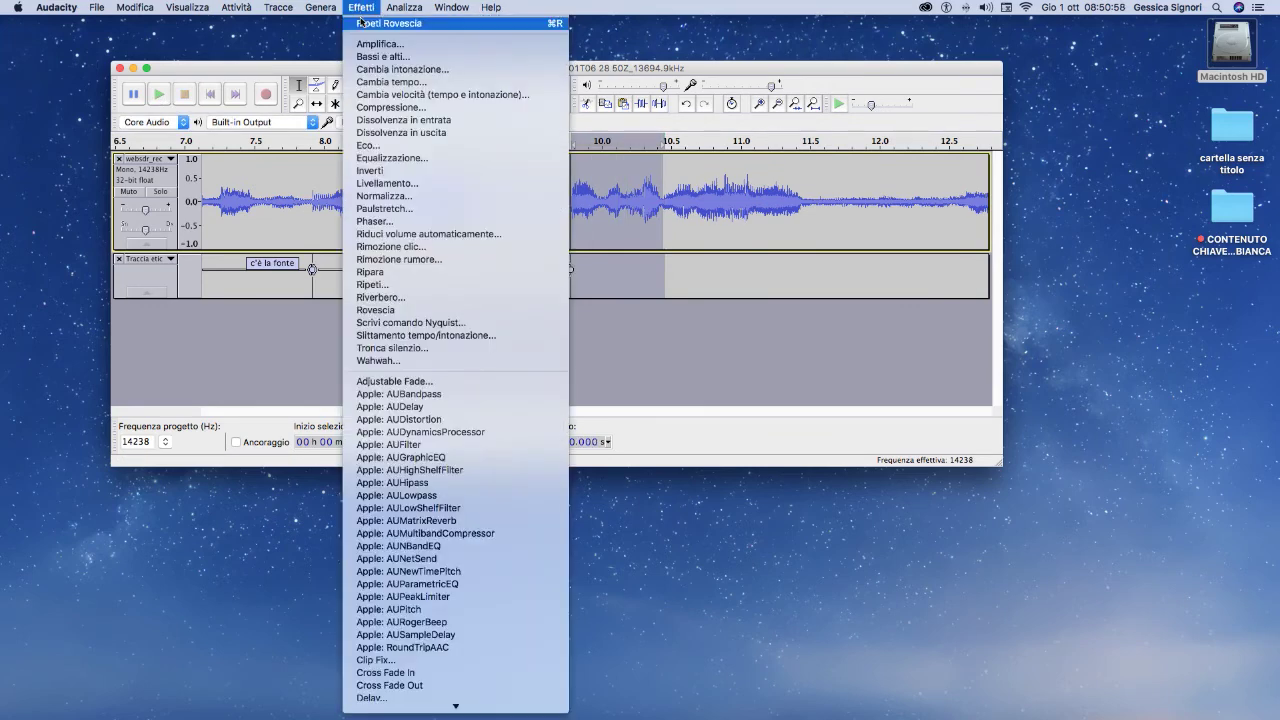
pyautogui.click(181, 104)
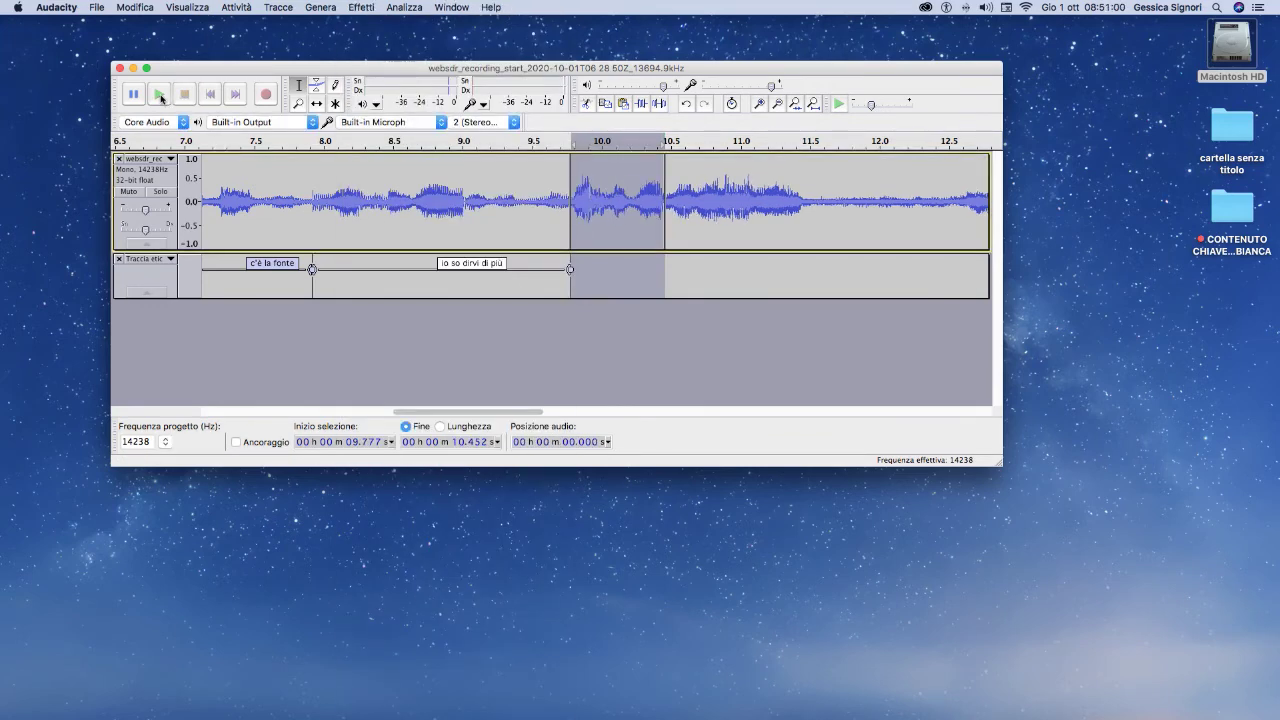
pyautogui.click(165, 96)
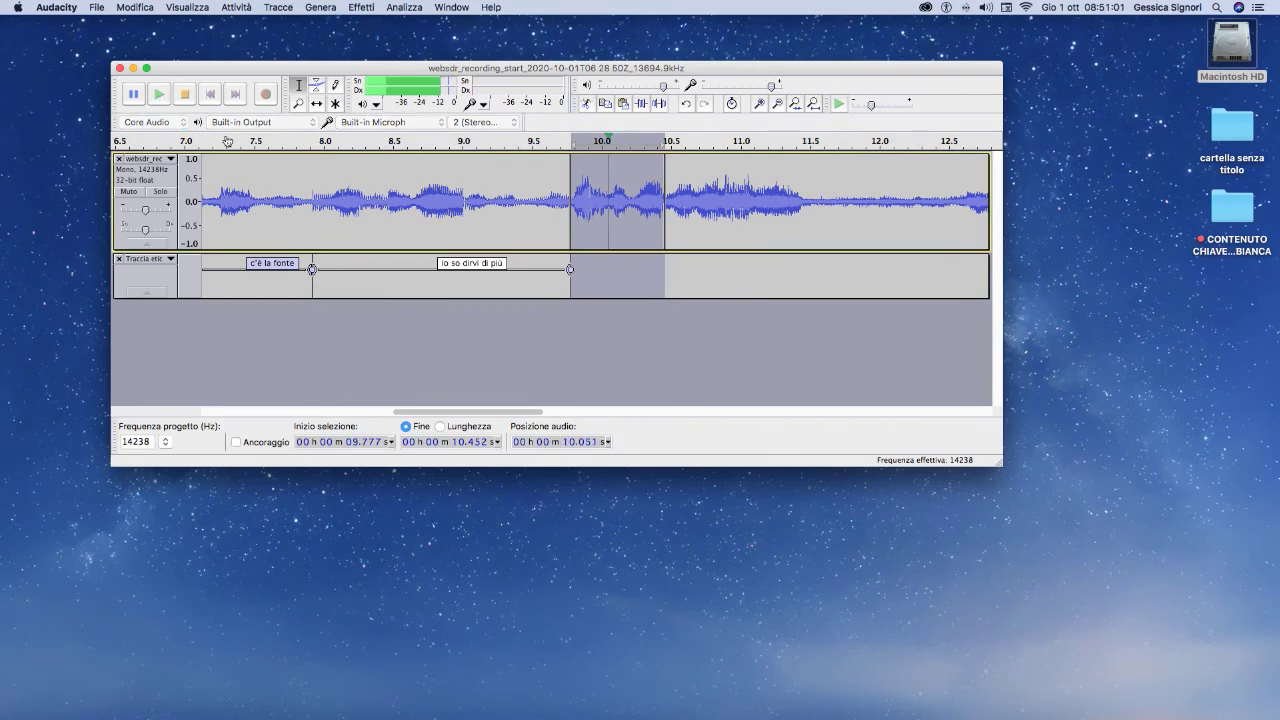
pyautogui.click(157, 95)
# Slow the tempo of the reversed passage from 9.777 to 10.452 seconds without changing its pitch, and play it.
pyautogui.click(361, 7)
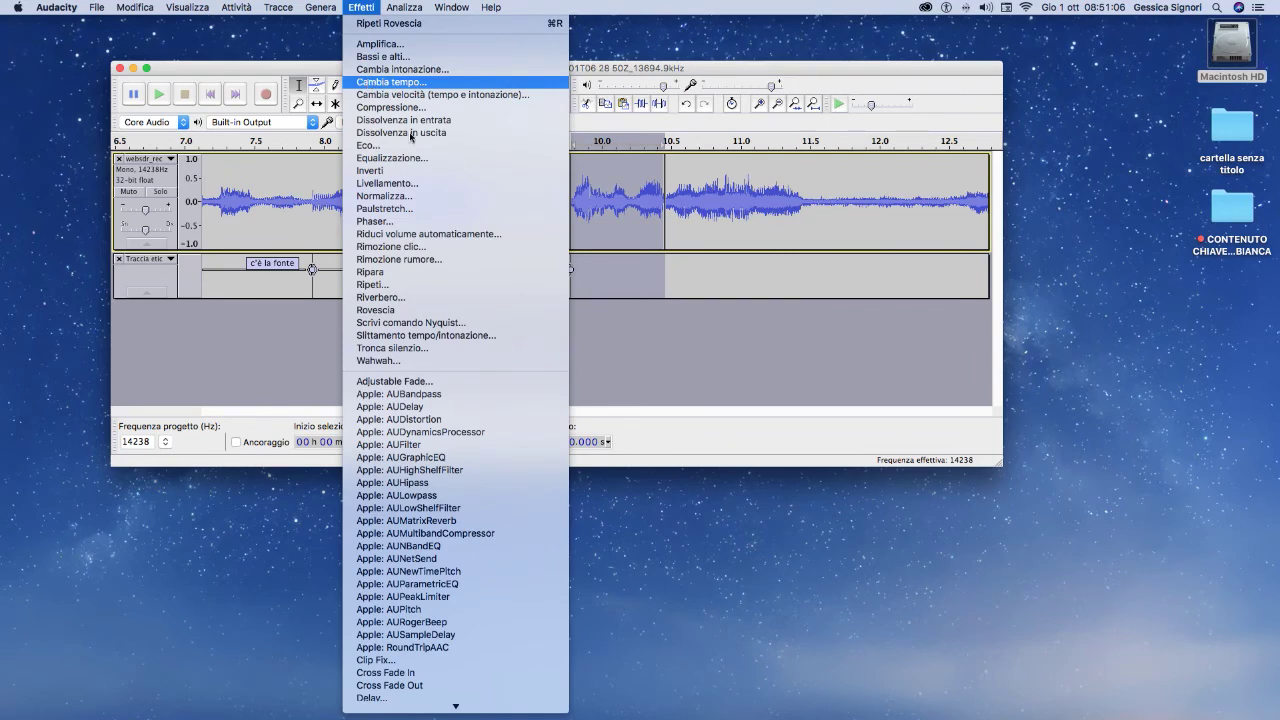
pyautogui.click(385, 81)
pyautogui.moveTo(551, 256); pyautogui.dragTo(543, 253)
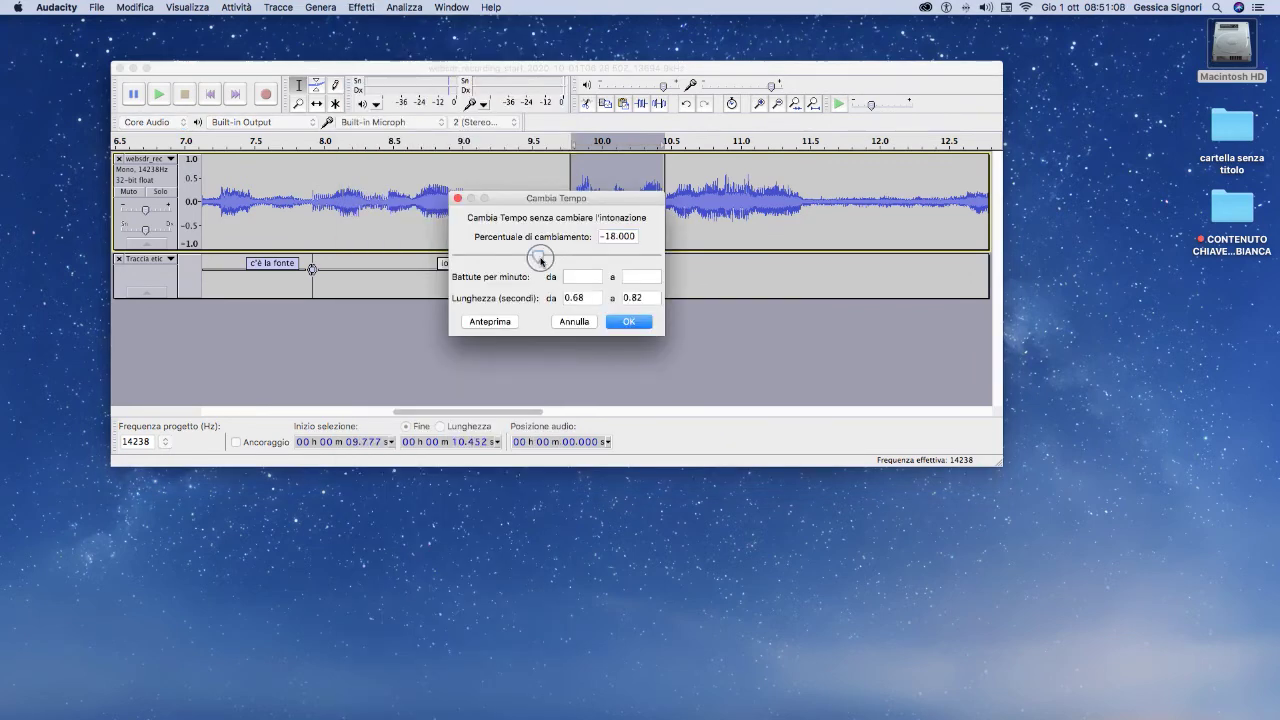
pyautogui.press('Return')
pyautogui.press('space')
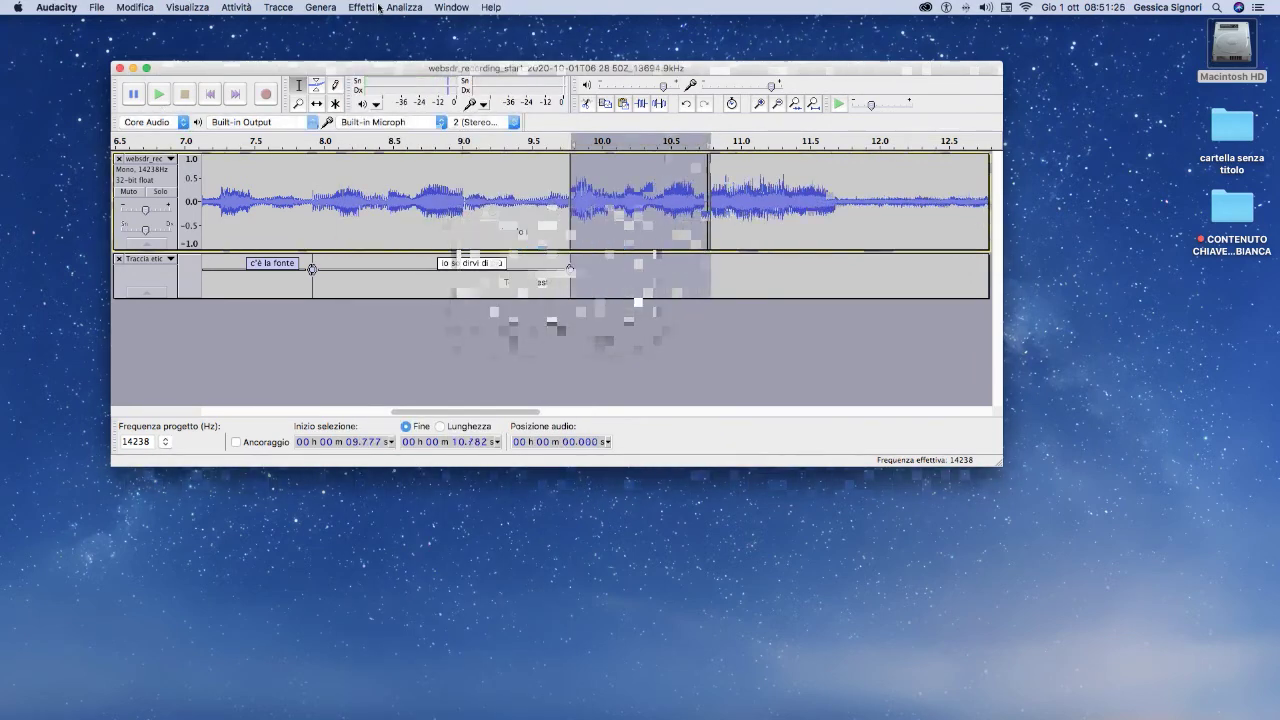
# Reverse the slowed passage from 9.777 to 10.782 seconds again, replay it several times and label it "Gesù".
pyautogui.click(361, 7)
pyautogui.click(376, 310)
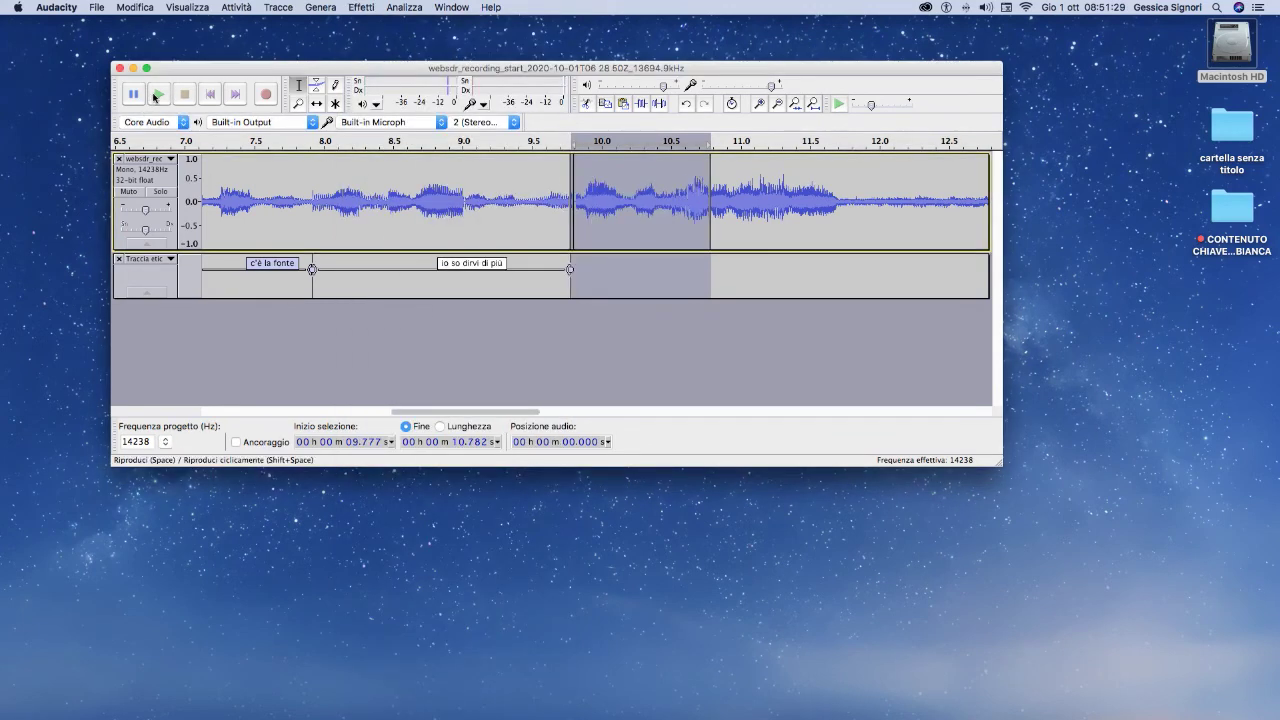
pyautogui.click(155, 95)
pyautogui.click(155, 95)
pyautogui.click(155, 95)
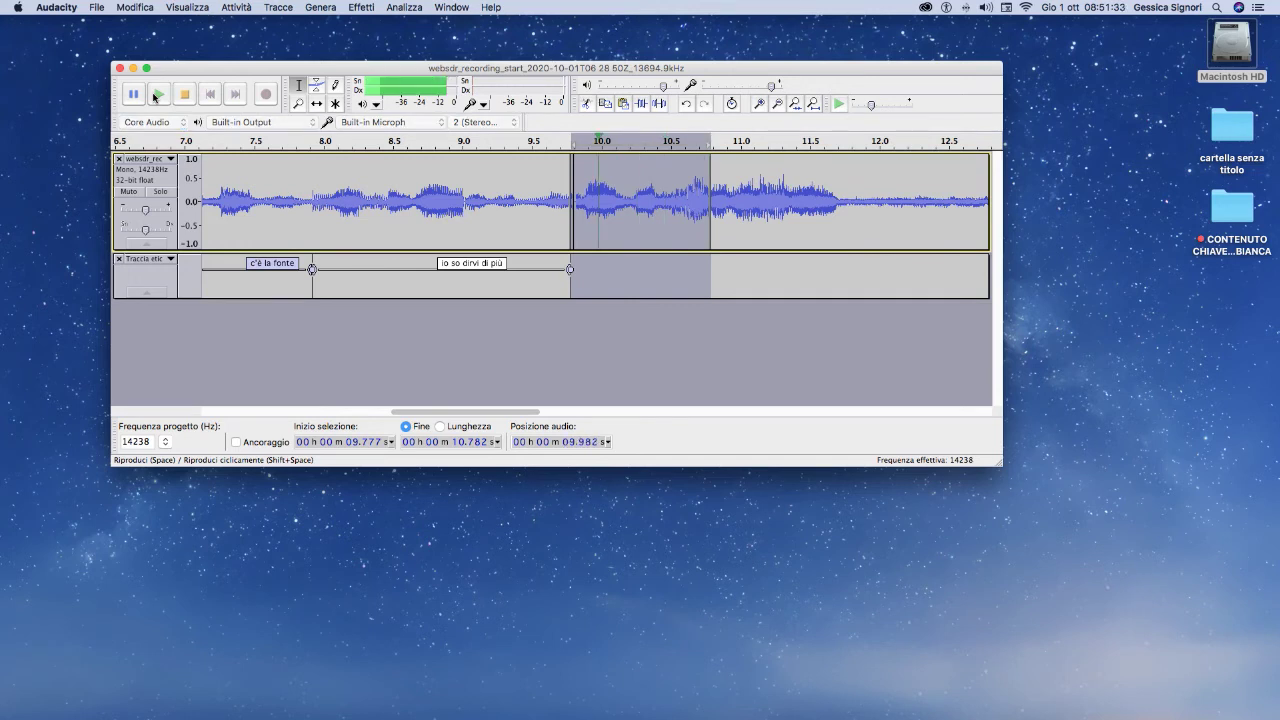
pyautogui.click(155, 95)
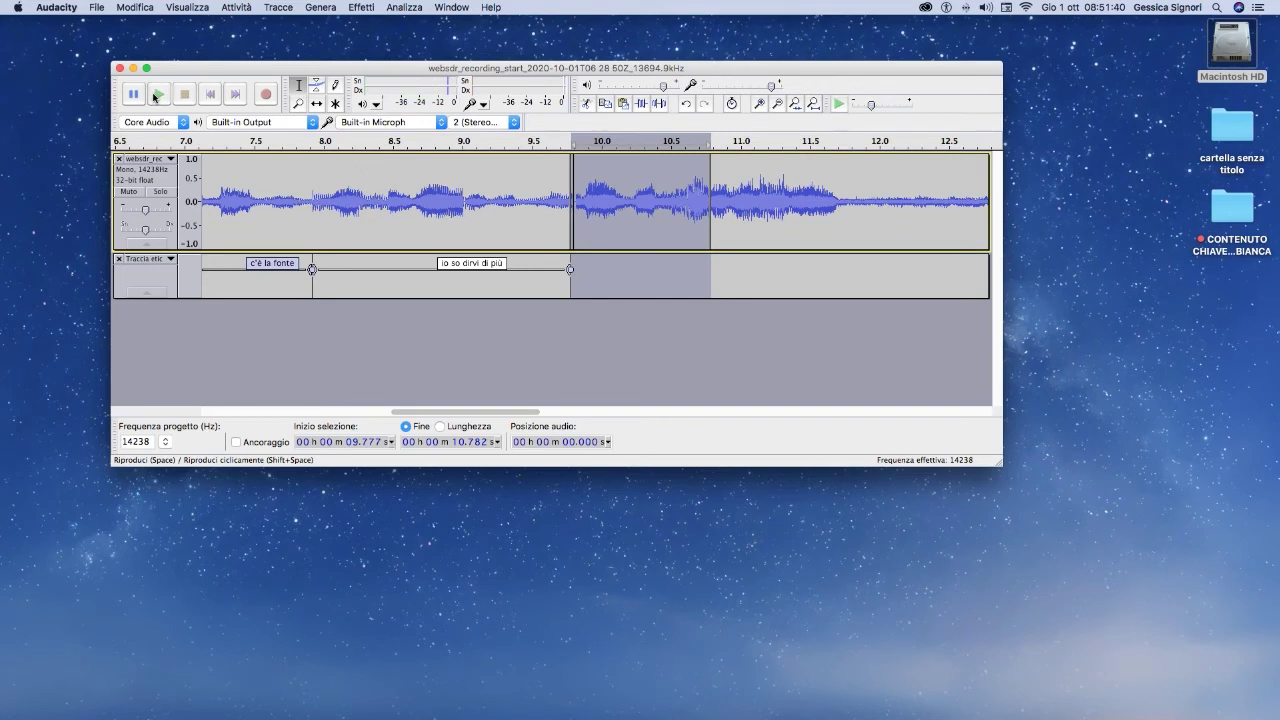
pyautogui.press('super+b')
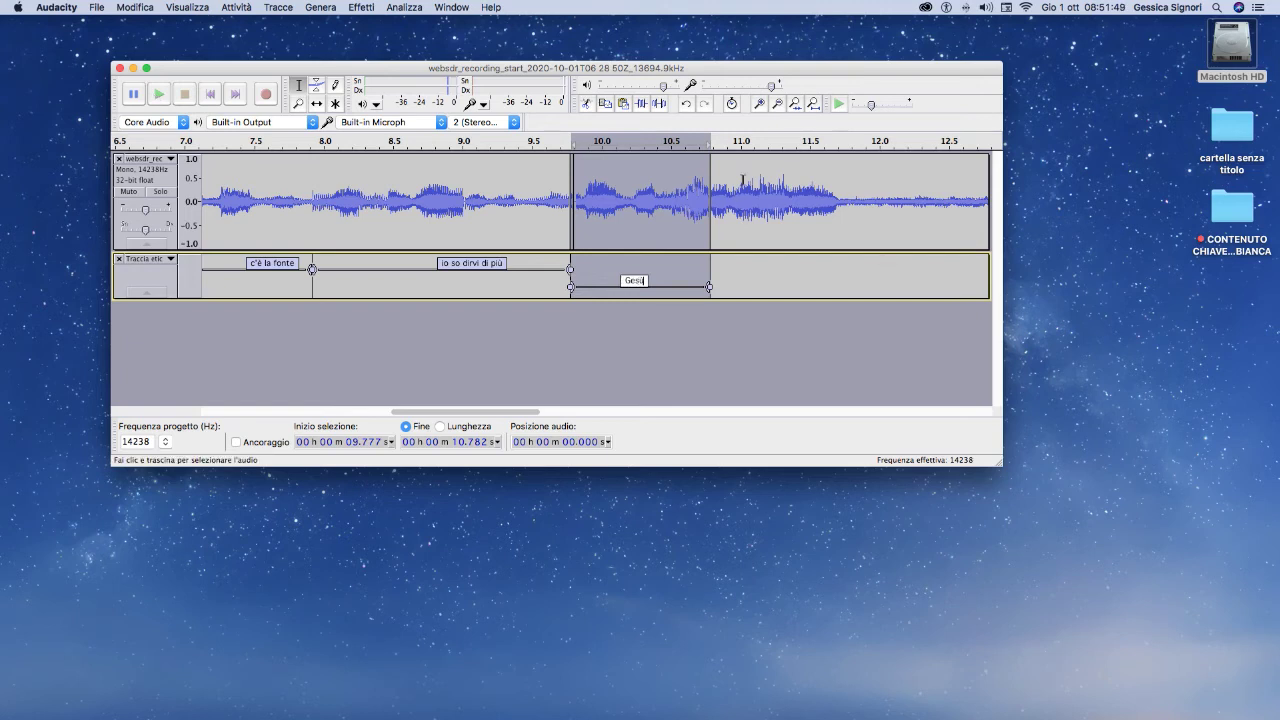
# Select the passage following the "Gesù" label, from 10.782 to 11.708 seconds.
pyautogui.click(572, 168)
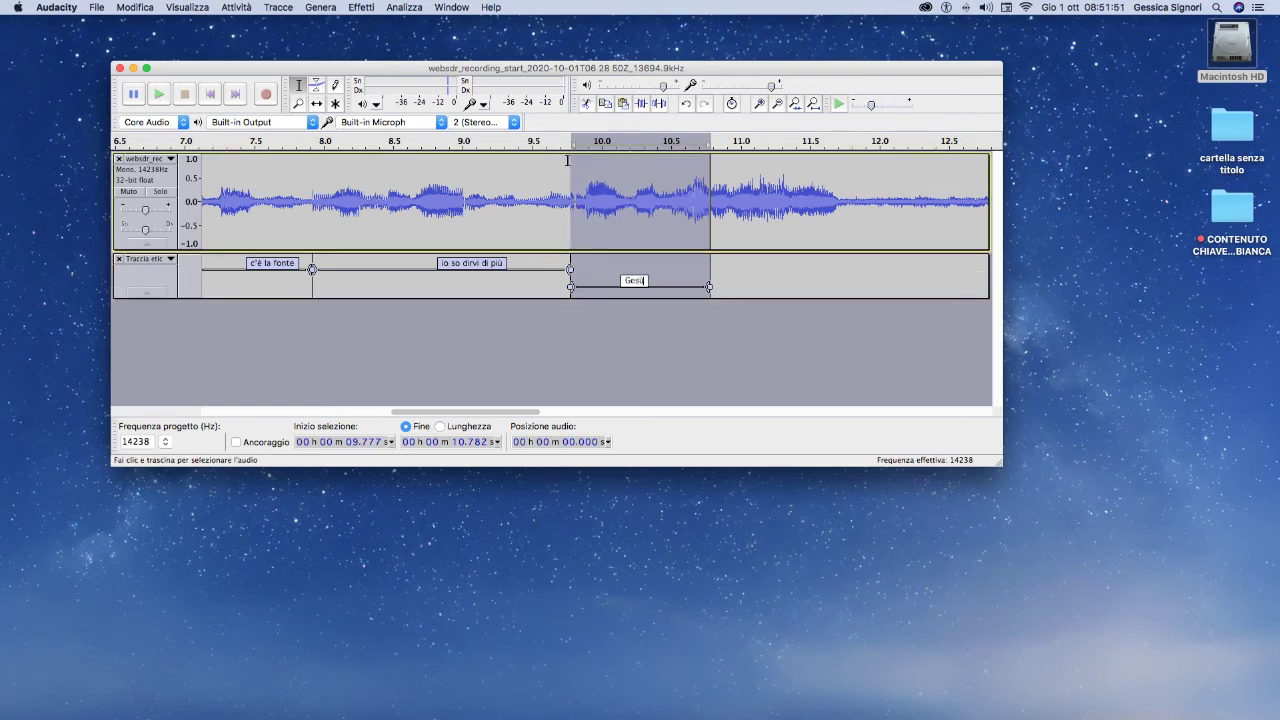
pyautogui.moveTo(571, 164); pyautogui.dragTo(645, 179)
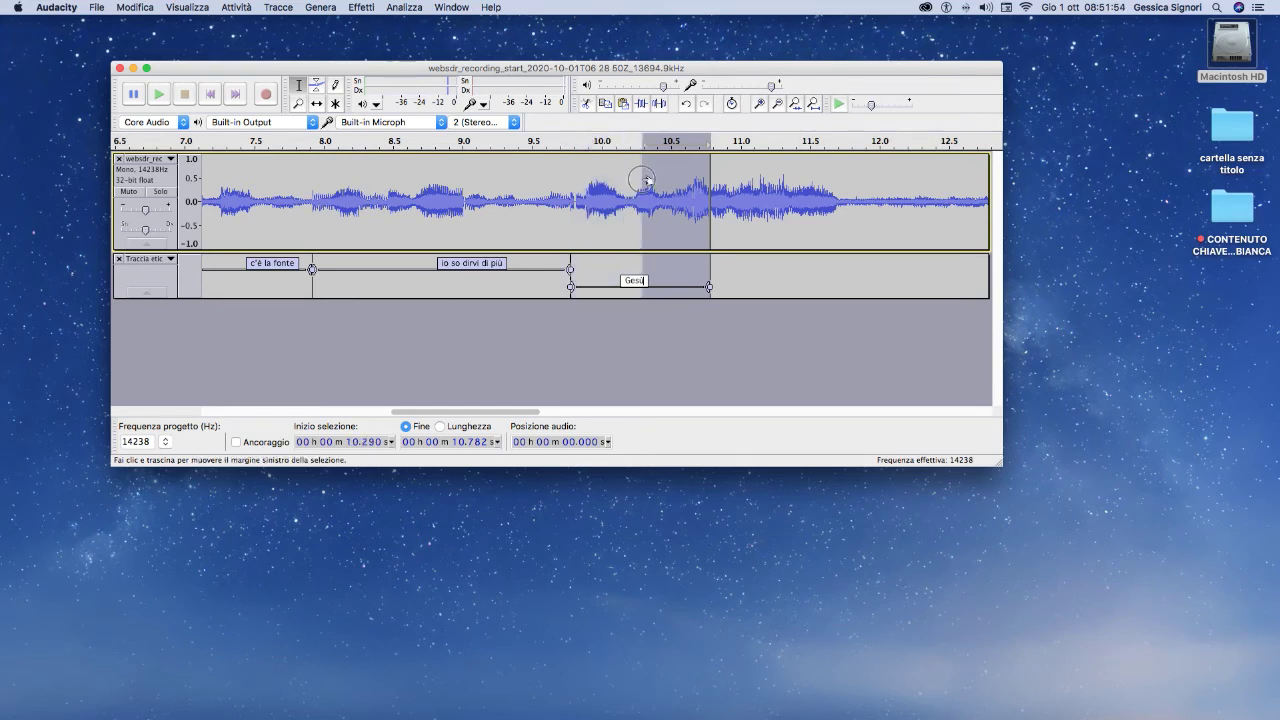
pyautogui.moveTo(667, 183); pyautogui.dragTo(838, 210)
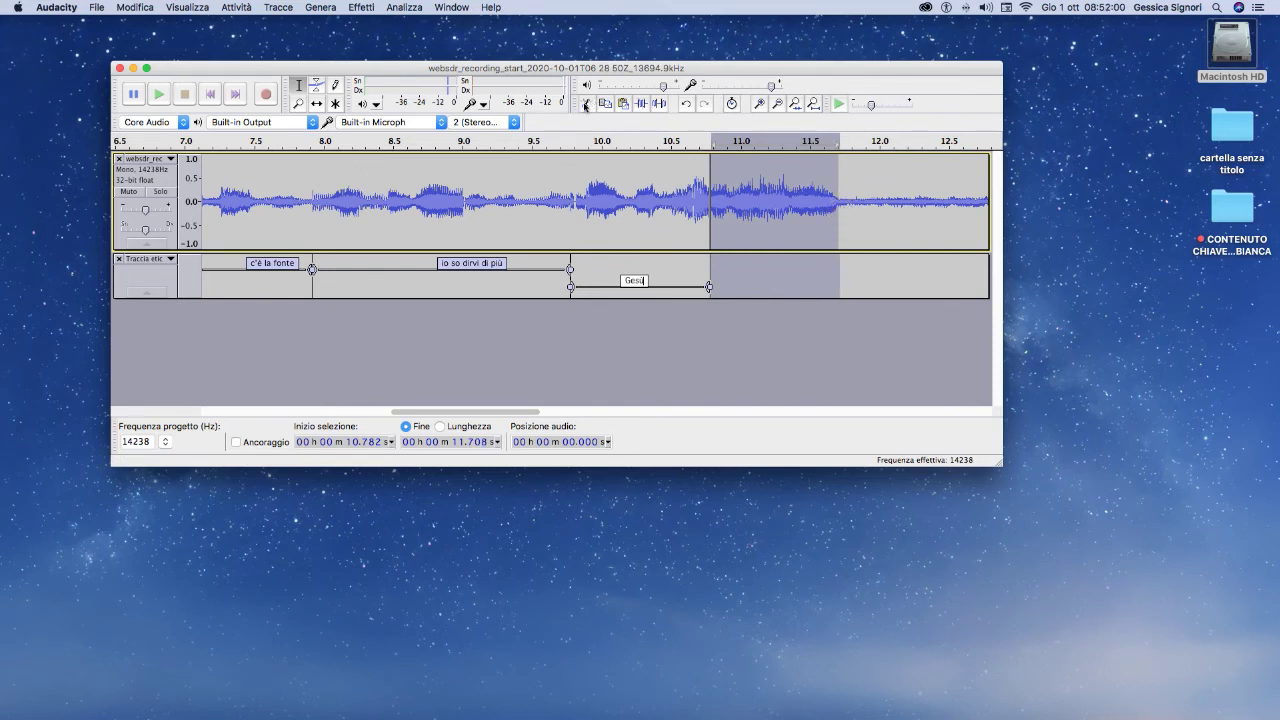
# Play the passage from 10.782 to 11.708 seconds and cut it out of the recording.
pyautogui.click(169, 97)
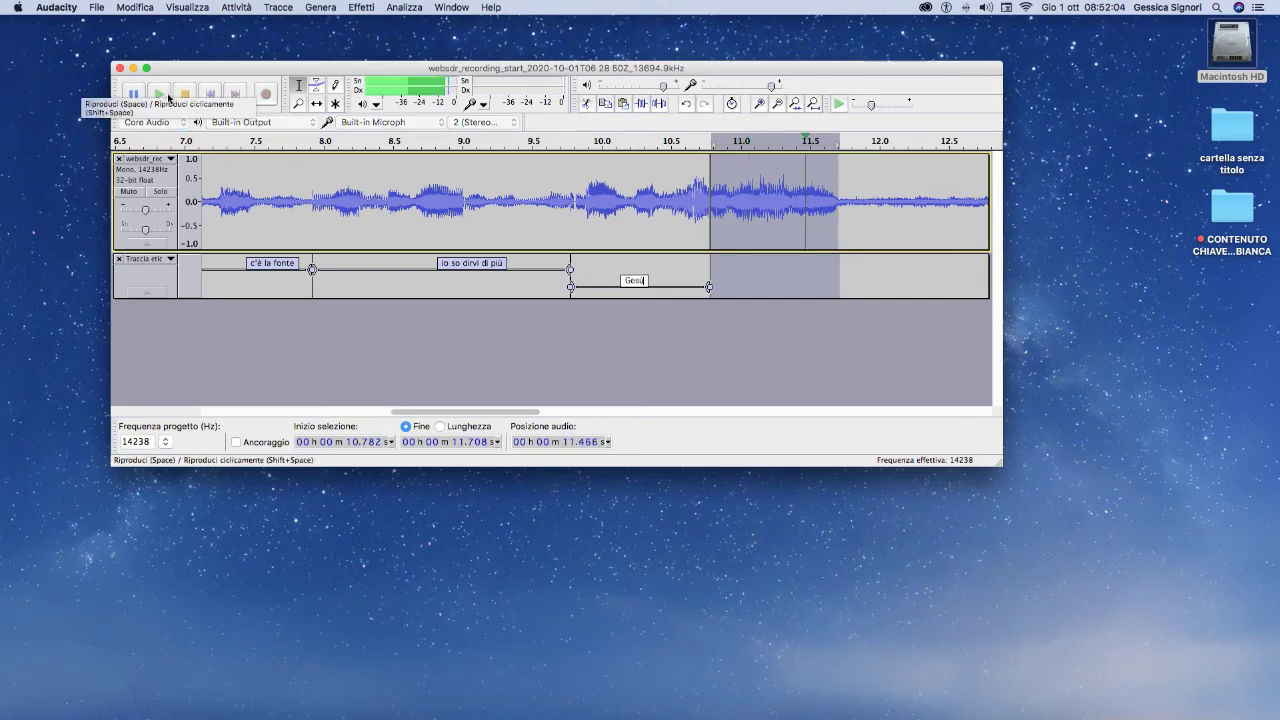
pyautogui.click(589, 104)
# Select the audio after the "Gesù" label, from 10.782 to 12.258 seconds, and listen to it.
pyautogui.moveTo(710, 170); pyautogui.dragTo(914, 186)
pyautogui.hscroll(2, 617, 202)
pyautogui.moveTo(617, 202); pyautogui.dragTo(614, 202)
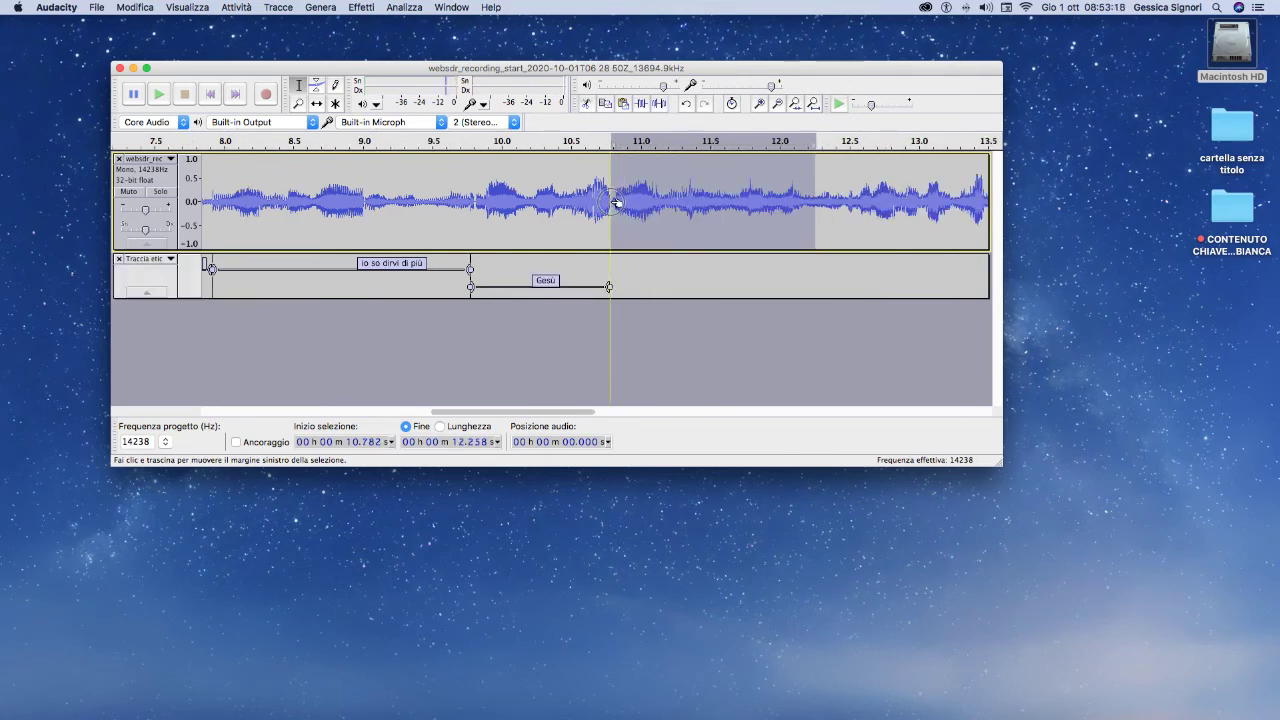
pyautogui.press('space')
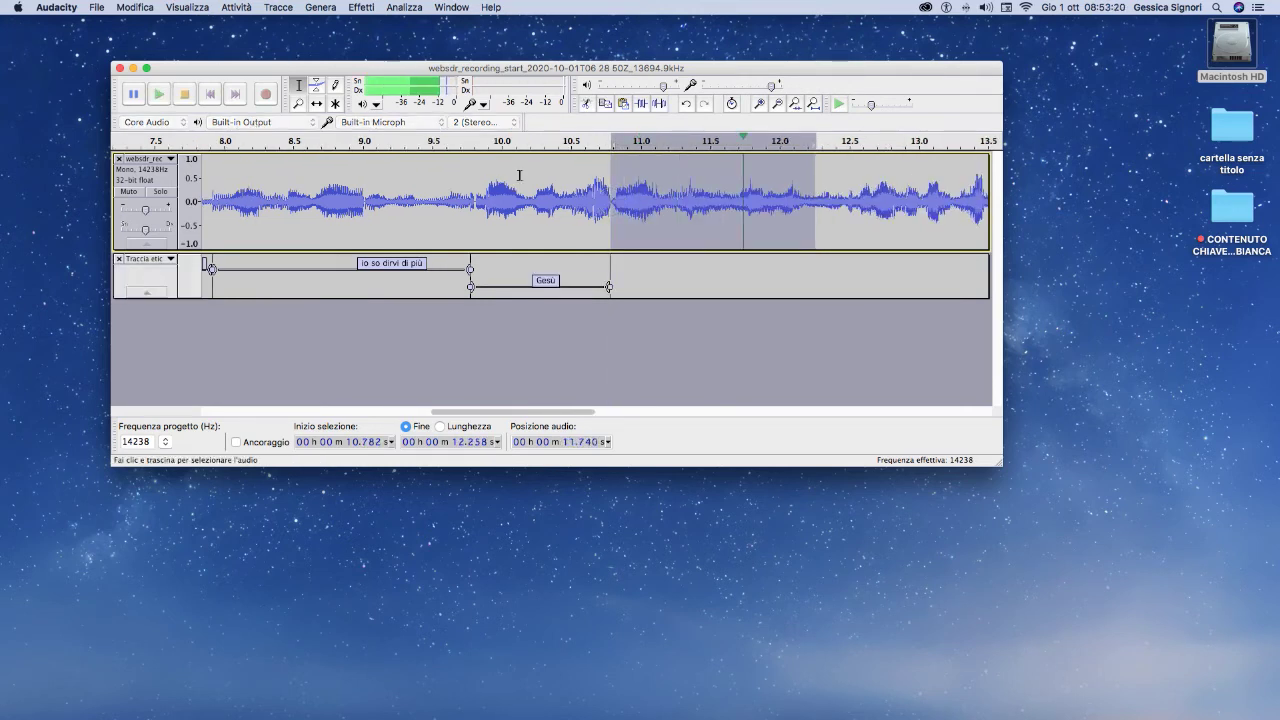
pyautogui.click(169, 100)
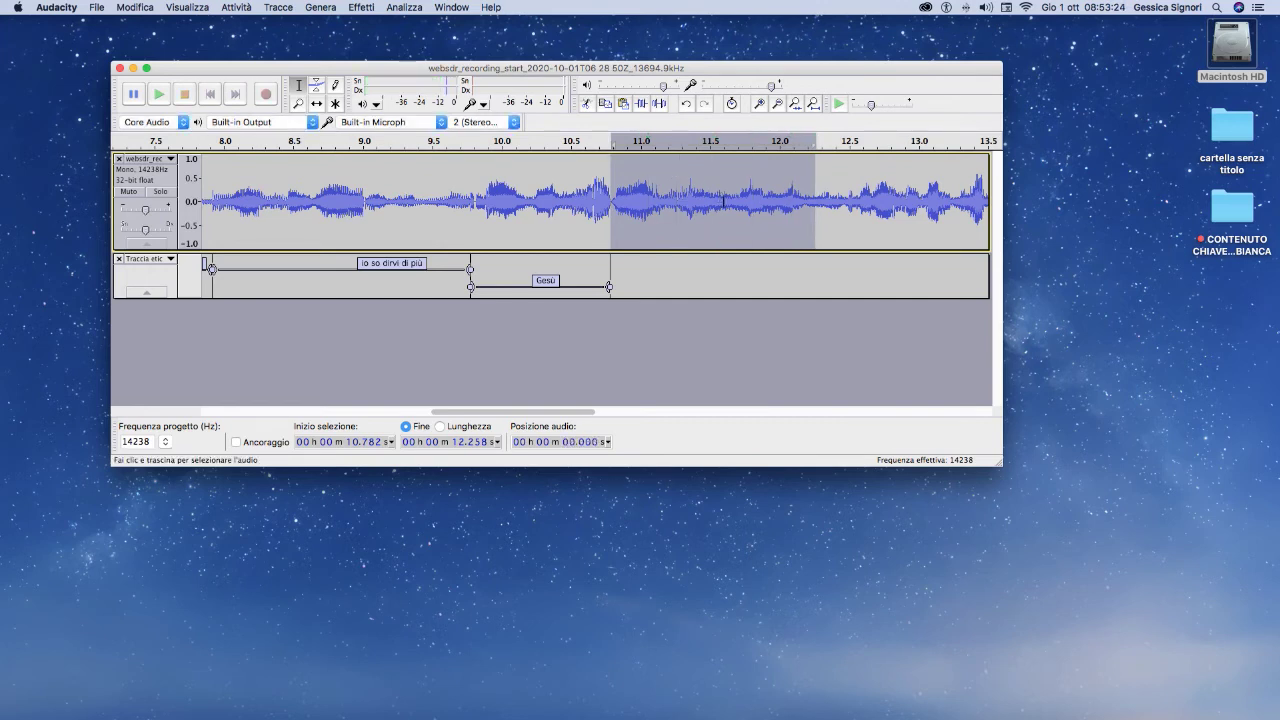
# Shorten the end of the selection in stages to 11.473 seconds, replaying the passage after each adjustment.
pyautogui.moveTo(811, 163); pyautogui.dragTo(717, 193)
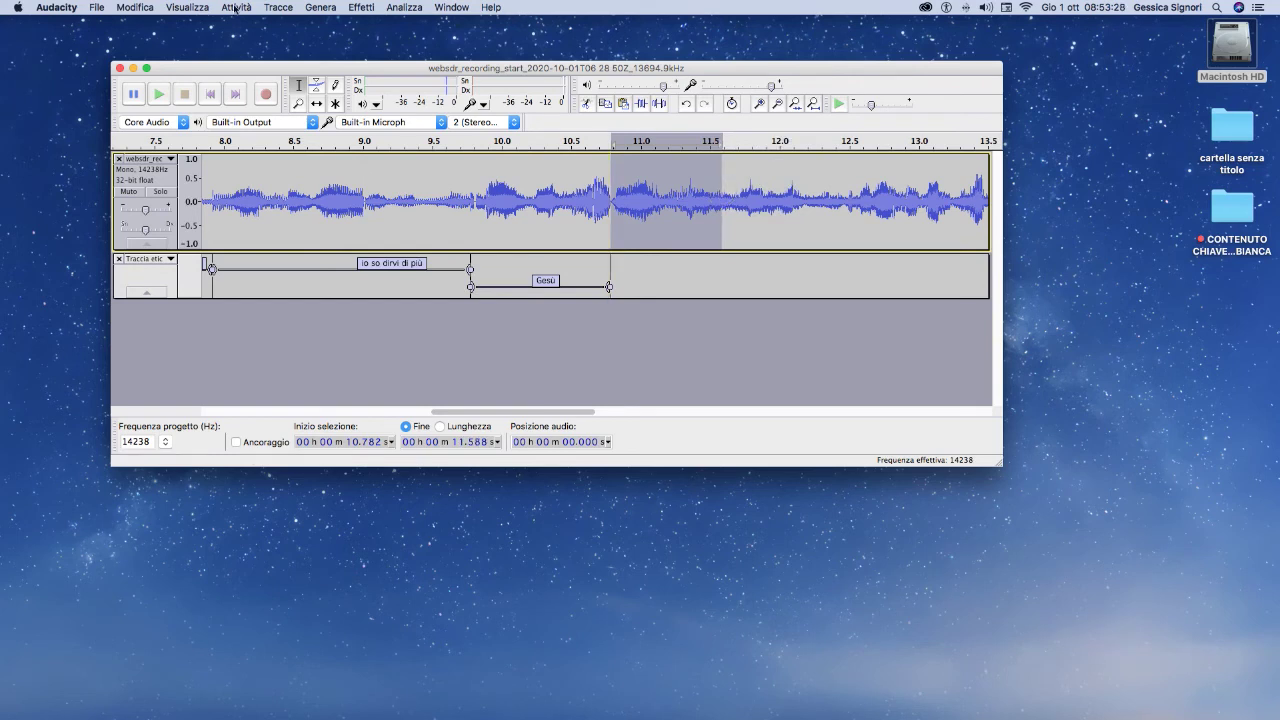
pyautogui.click(159, 94)
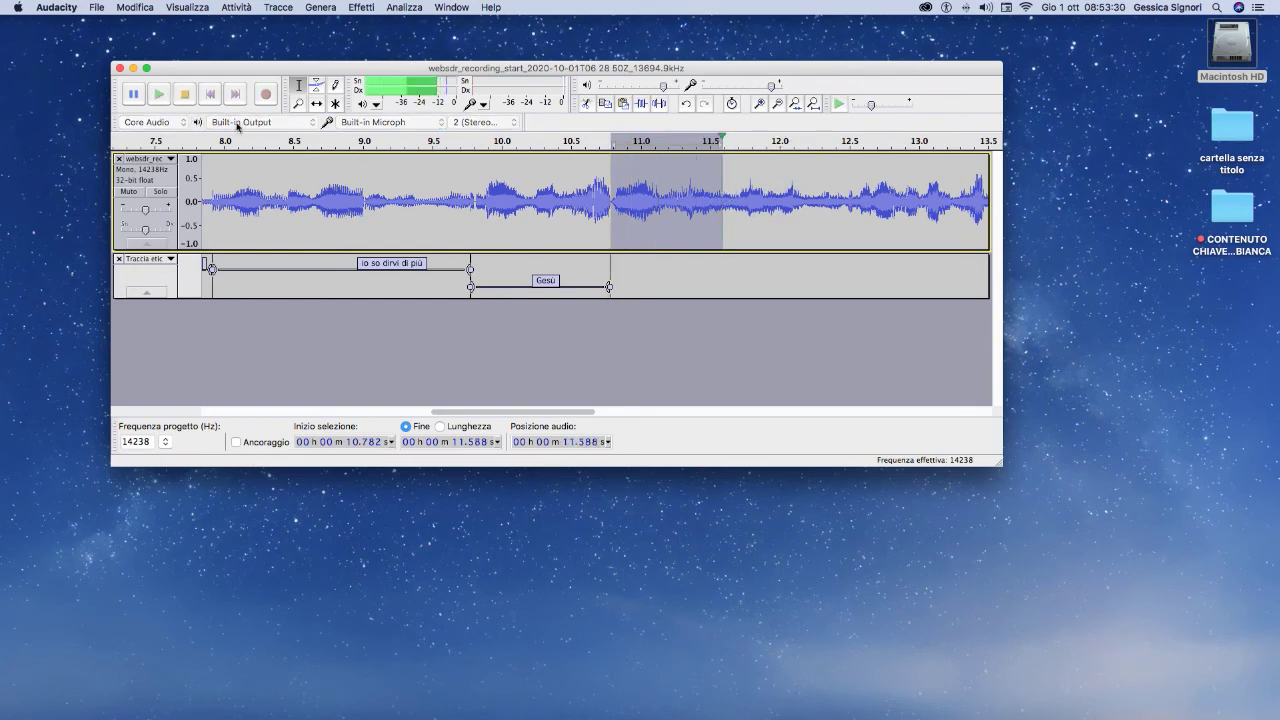
pyautogui.moveTo(716, 175); pyautogui.dragTo(710, 177)
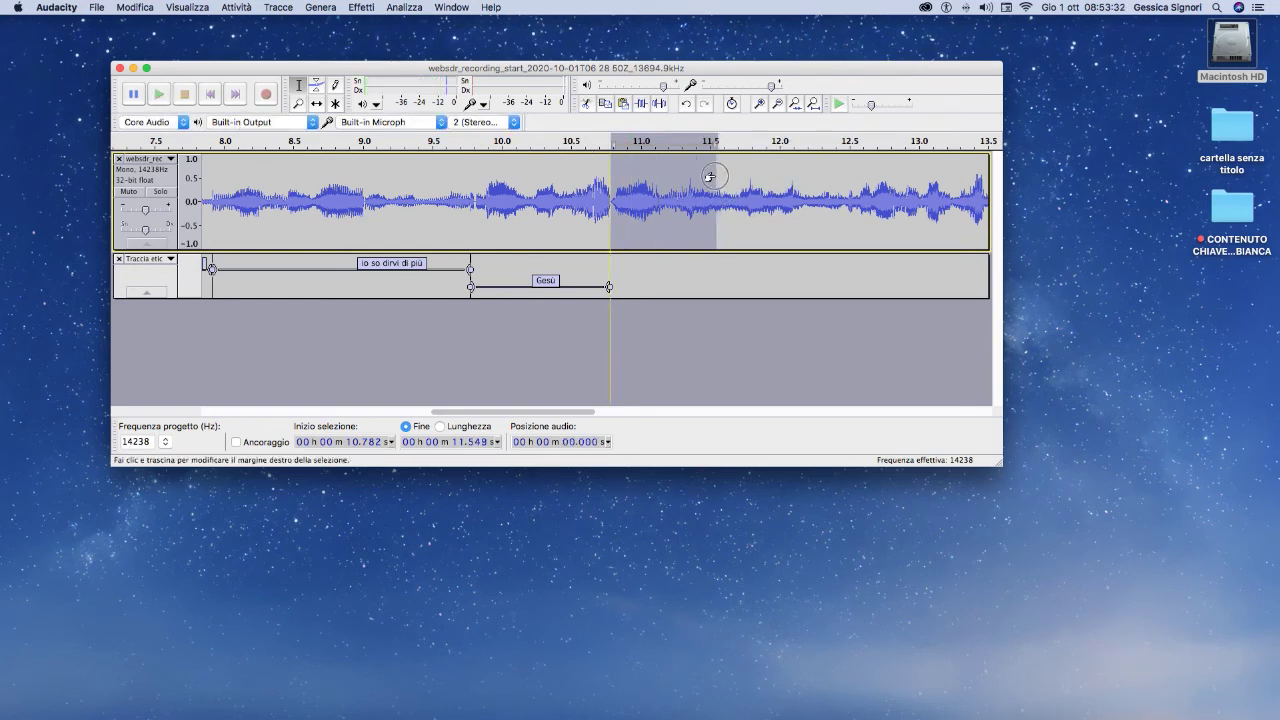
pyautogui.click(164, 94)
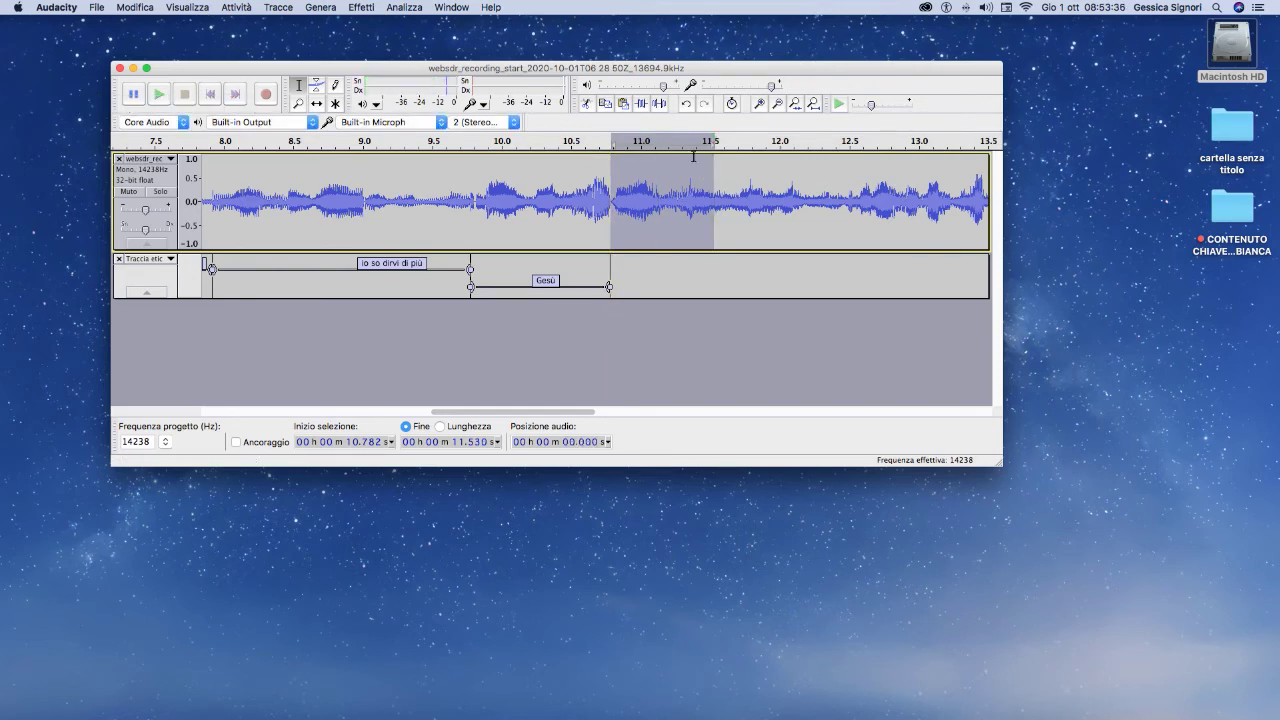
pyautogui.moveTo(707, 175); pyautogui.dragTo(700, 178)
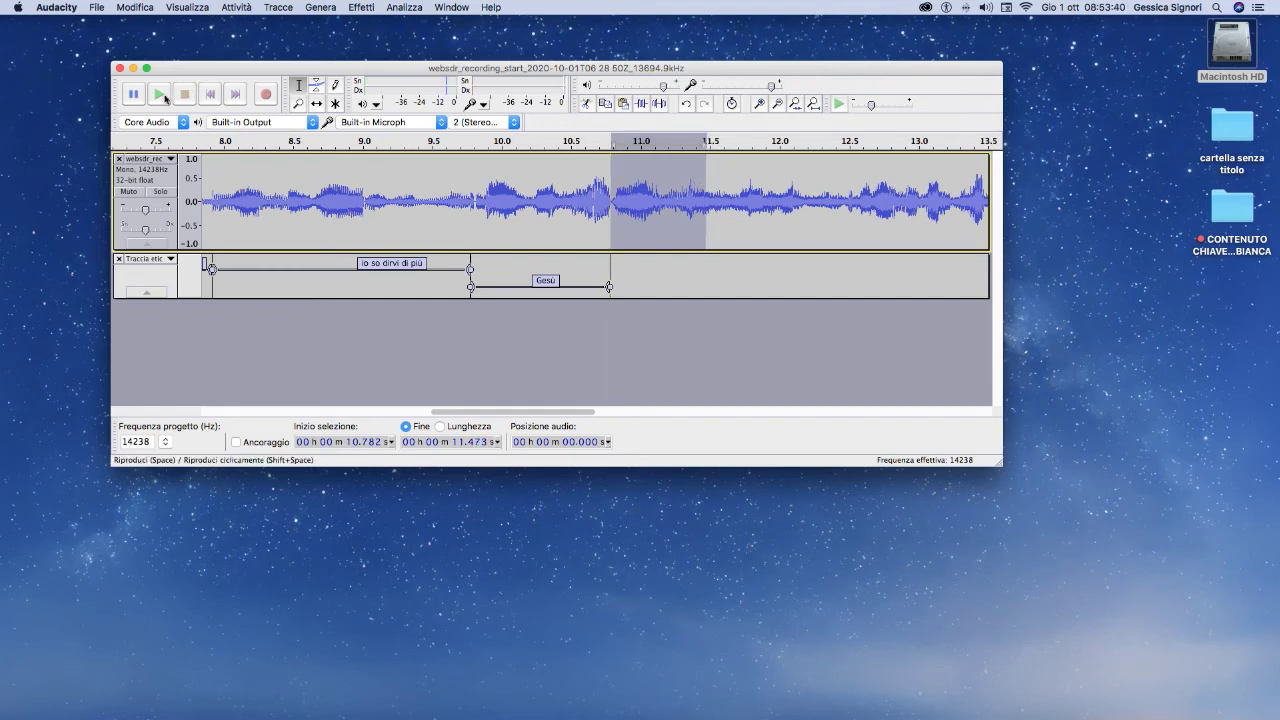
pyautogui.press('space')
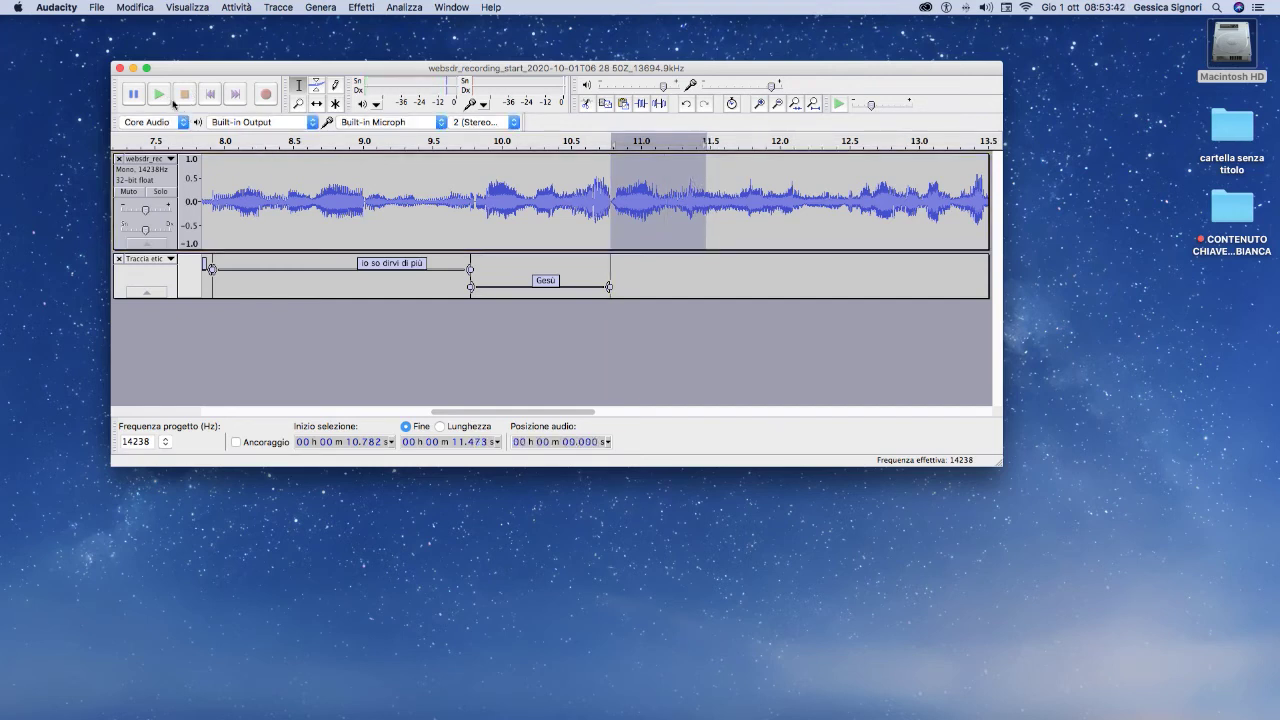
# Move the selection's end back to 11.387 seconds, replay the passage from 10.782 seconds and label it "la morte".
pyautogui.moveTo(700, 168); pyautogui.dragTo(701, 170)
pyautogui.click(155, 99)
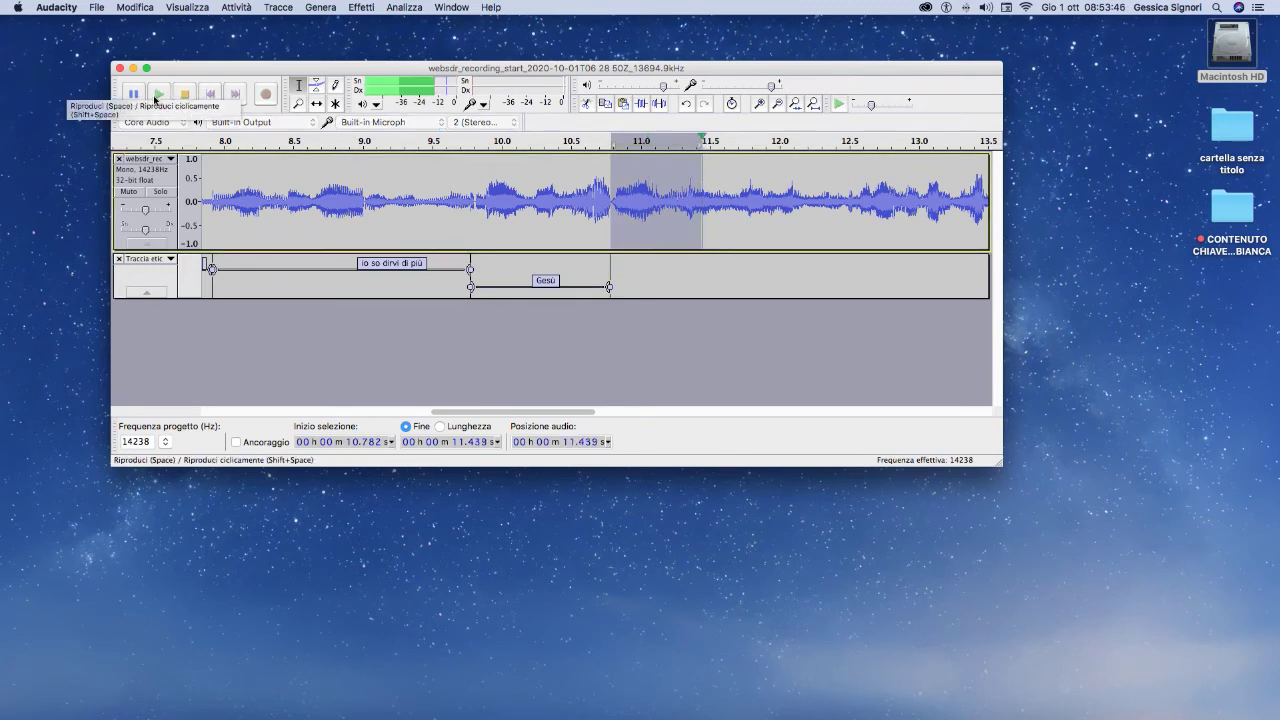
pyautogui.moveTo(699, 176); pyautogui.dragTo(693, 176)
pyautogui.click(158, 94)
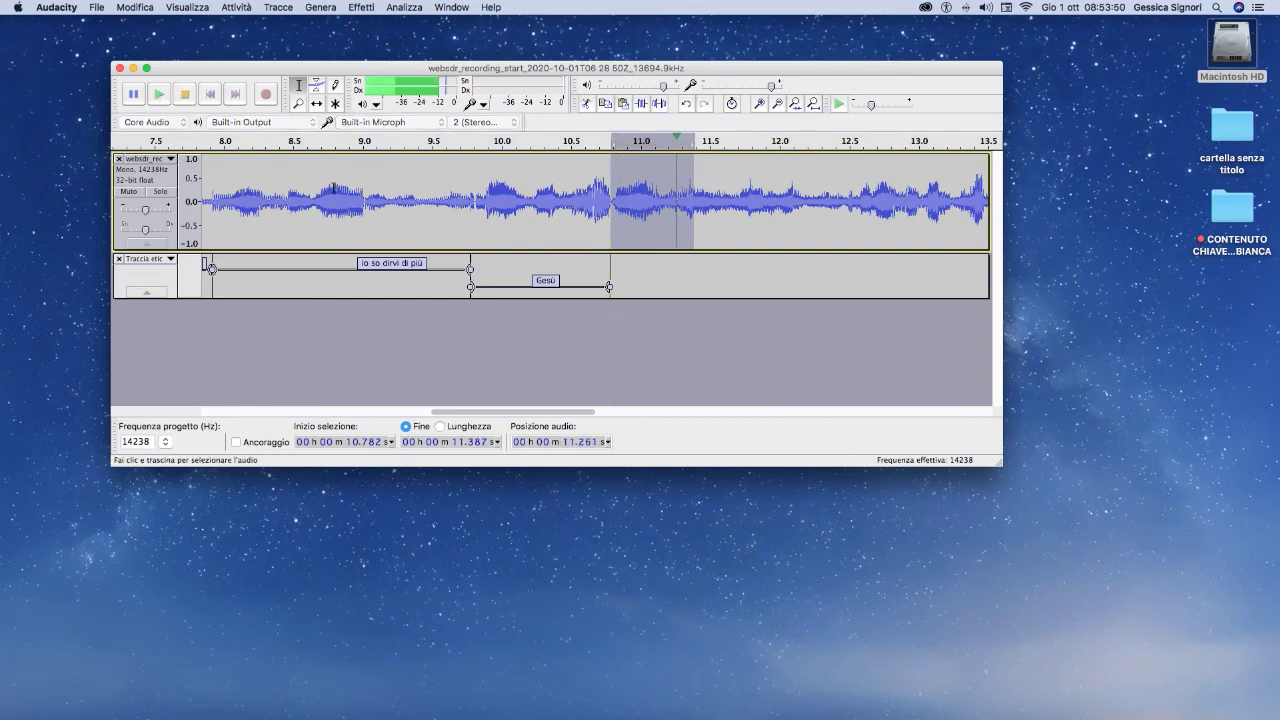
pyautogui.press('super+b')
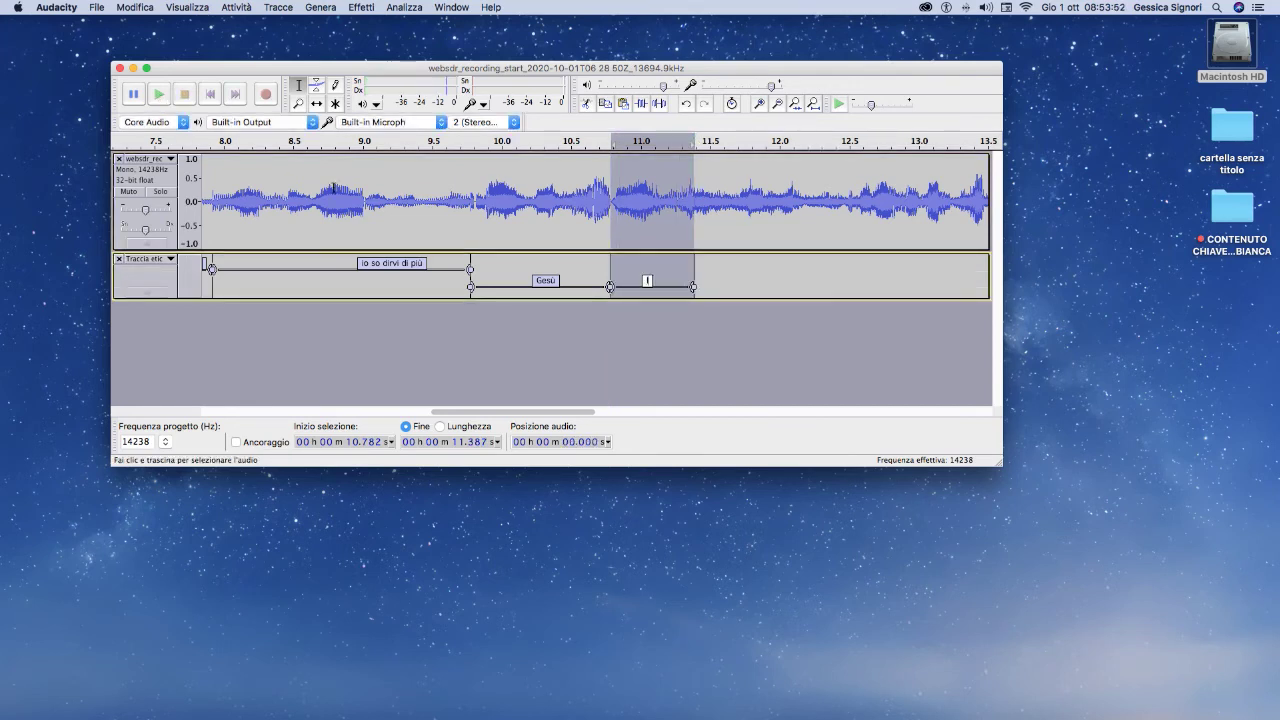
pyautogui.write('la morte')
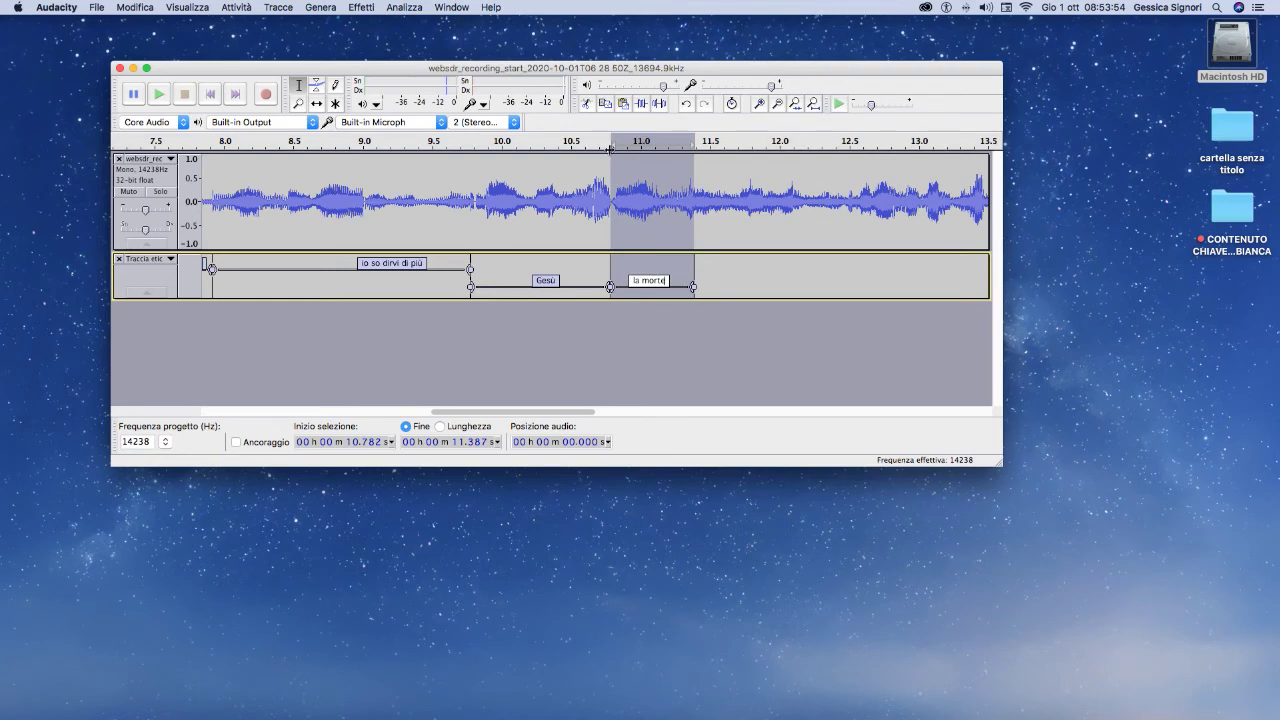
# Select the audio after the "la morte" label from 11.387 seconds and extend it in stages to 13.499 seconds, playing each version.
pyautogui.moveTo(694, 185); pyautogui.dragTo(862, 188)
pyautogui.click(158, 93)
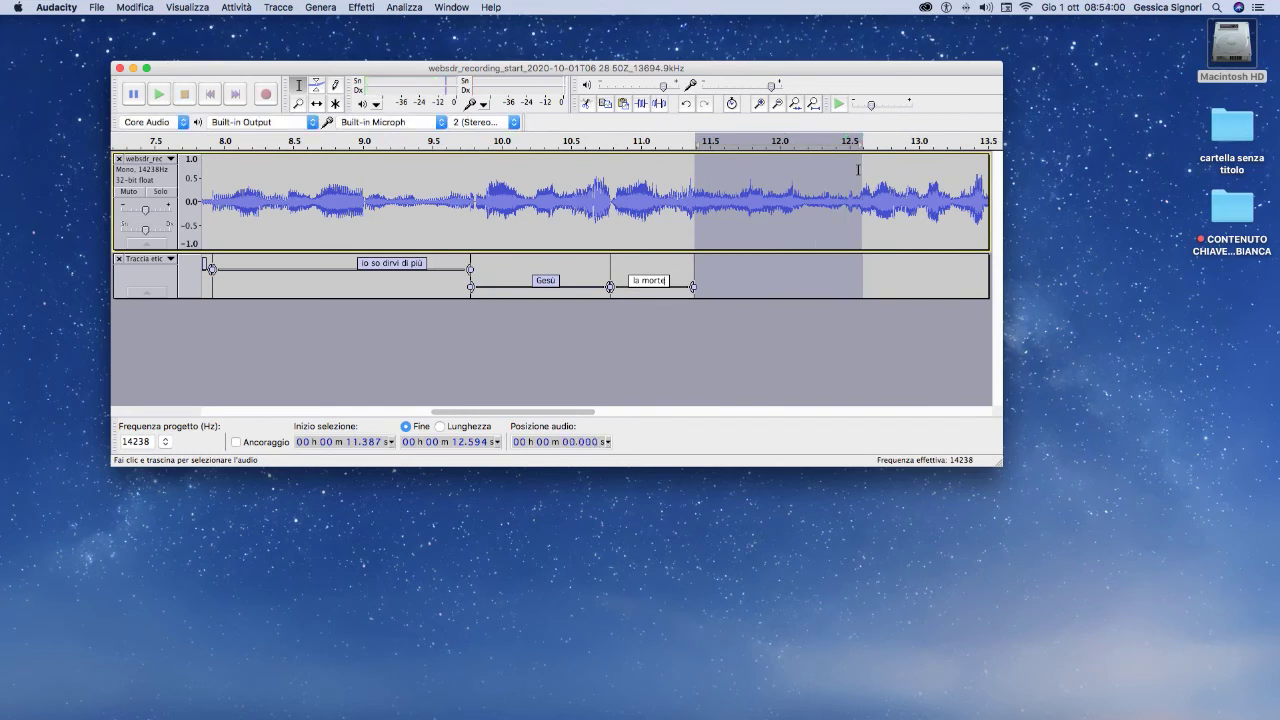
pyautogui.moveTo(879, 172); pyautogui.dragTo(951, 174)
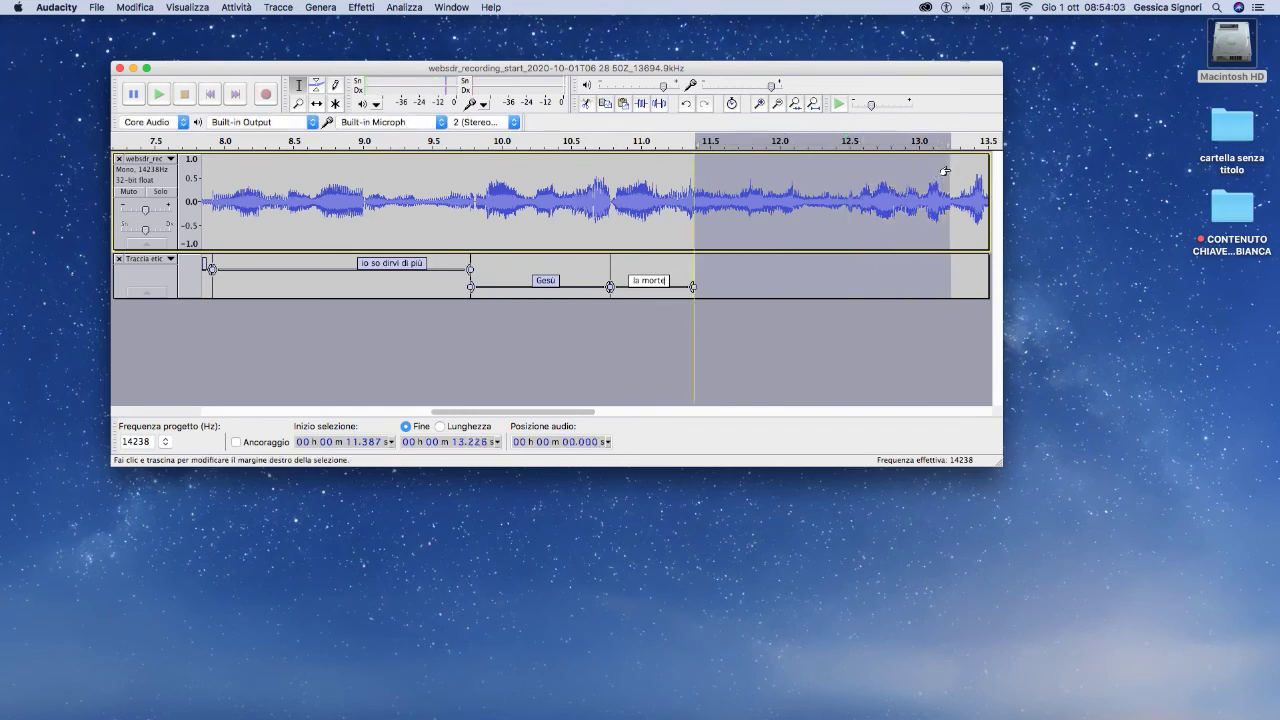
pyautogui.click(159, 94)
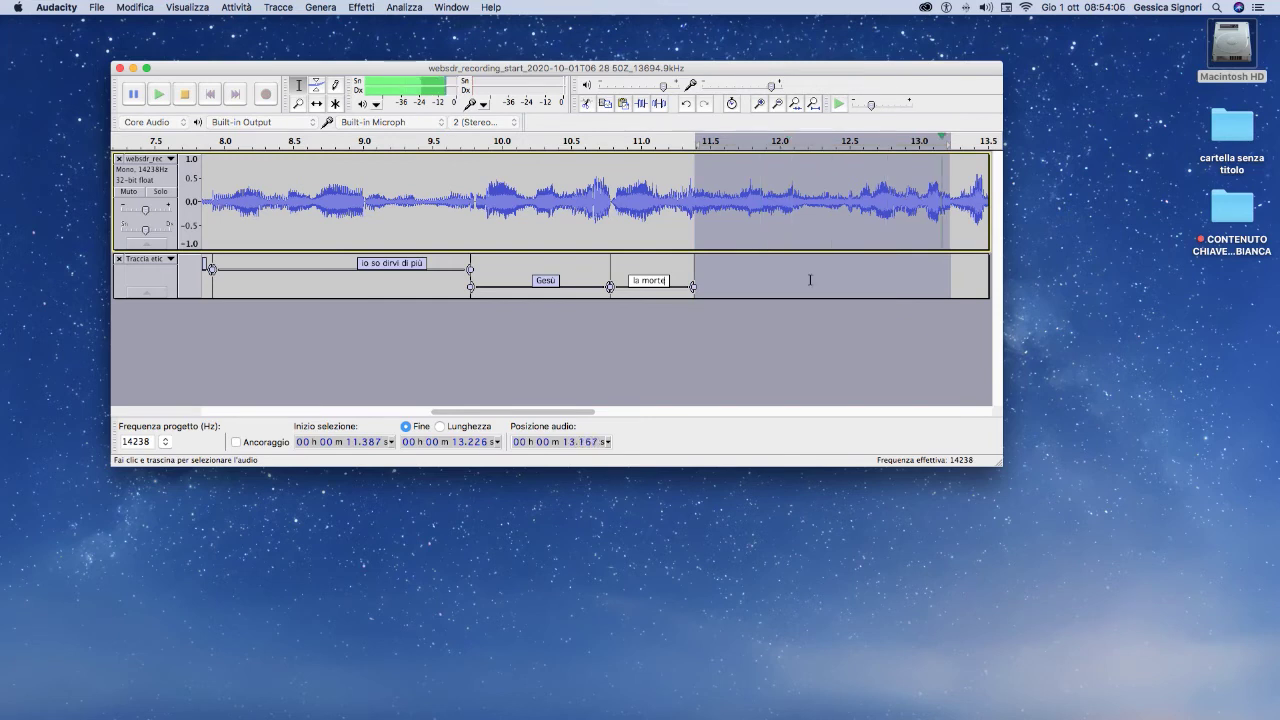
pyautogui.click(153, 92)
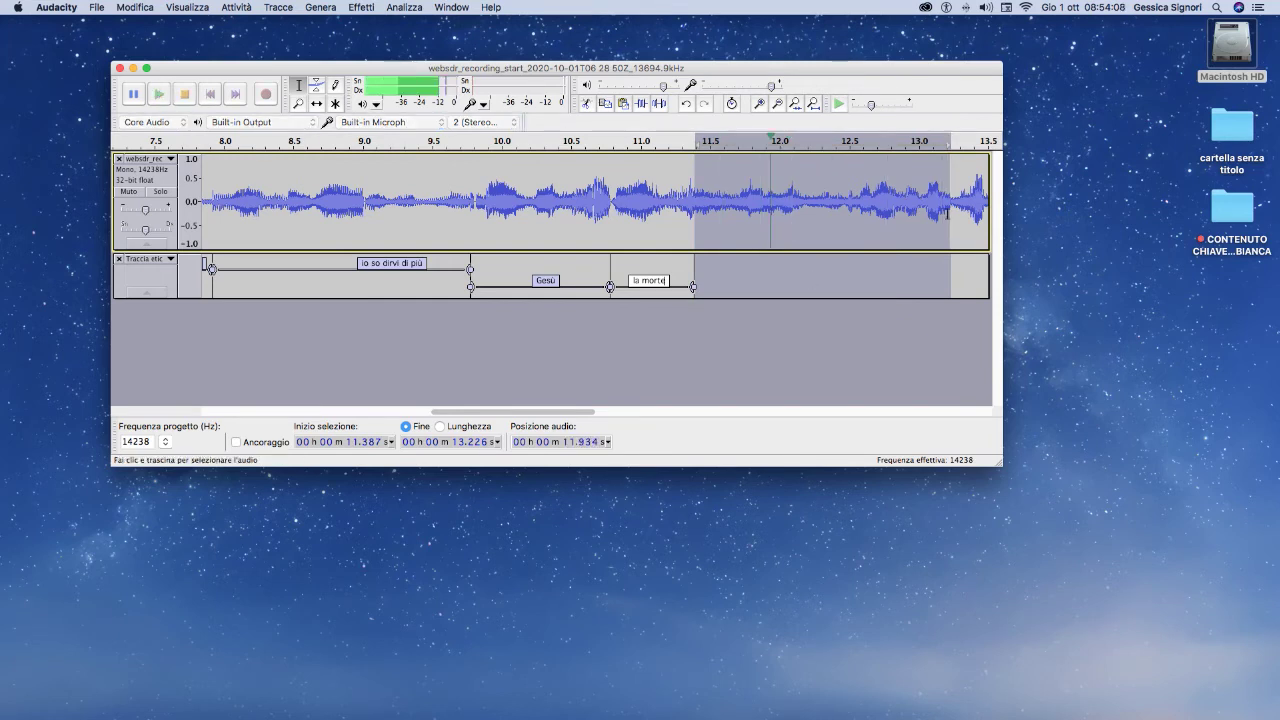
pyautogui.moveTo(950, 180); pyautogui.dragTo(988, 180)
pyautogui.click(157, 96)
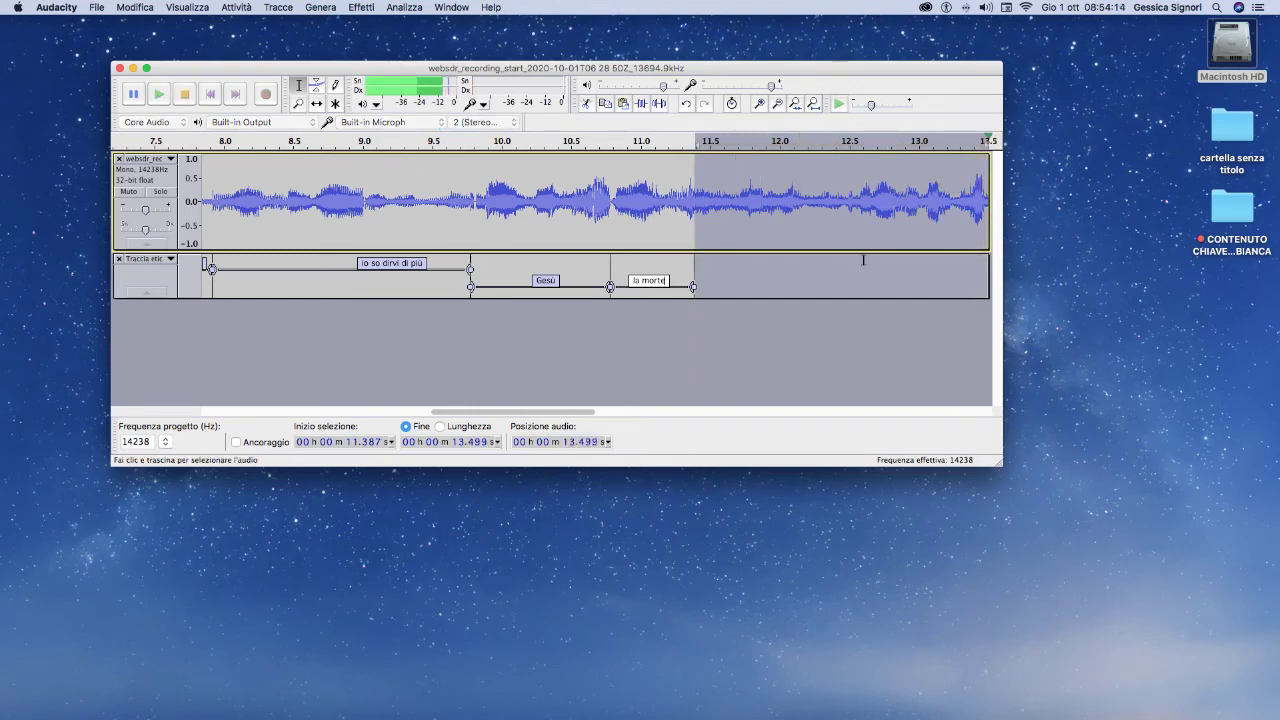
pyautogui.click(158, 94)
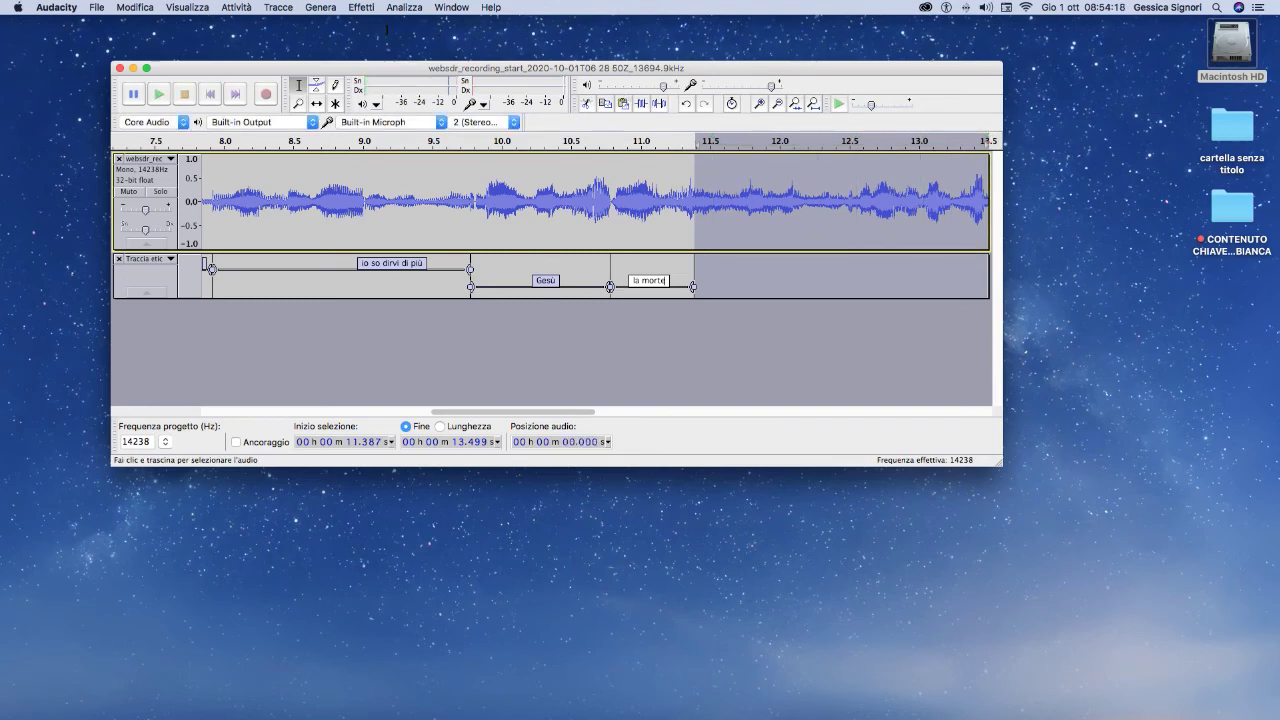
# Reverse the passage from 11.387 to 13.499 seconds and play its portion up to 12.503 seconds.
pyautogui.click(360, 7)
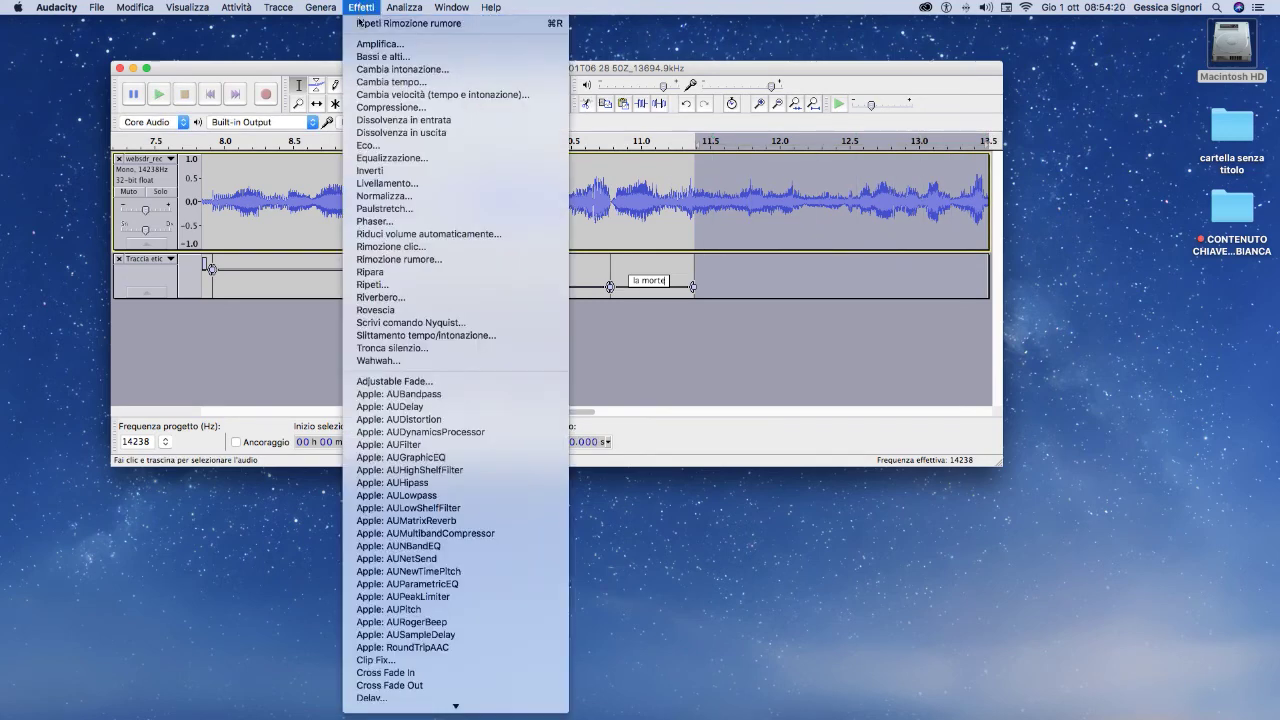
pyautogui.click(372, 309)
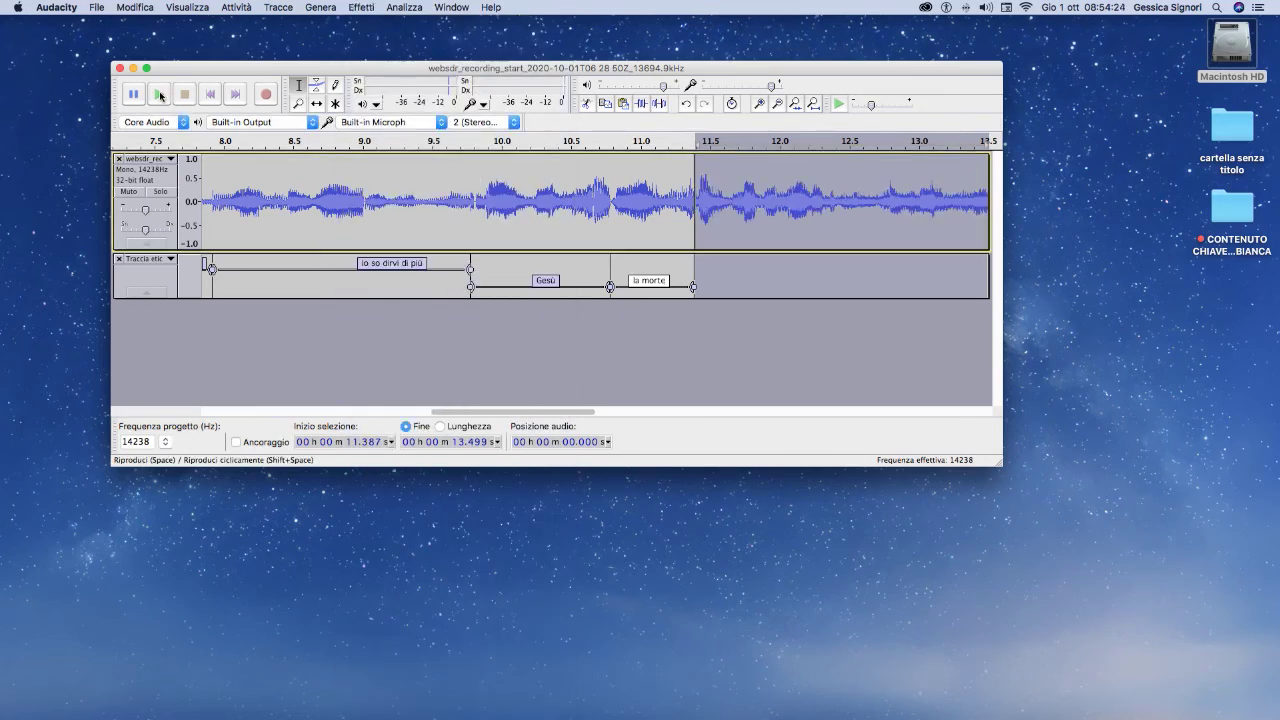
pyautogui.keyDown('shift'); pyautogui.click(849, 203); pyautogui.keyUp('shift')
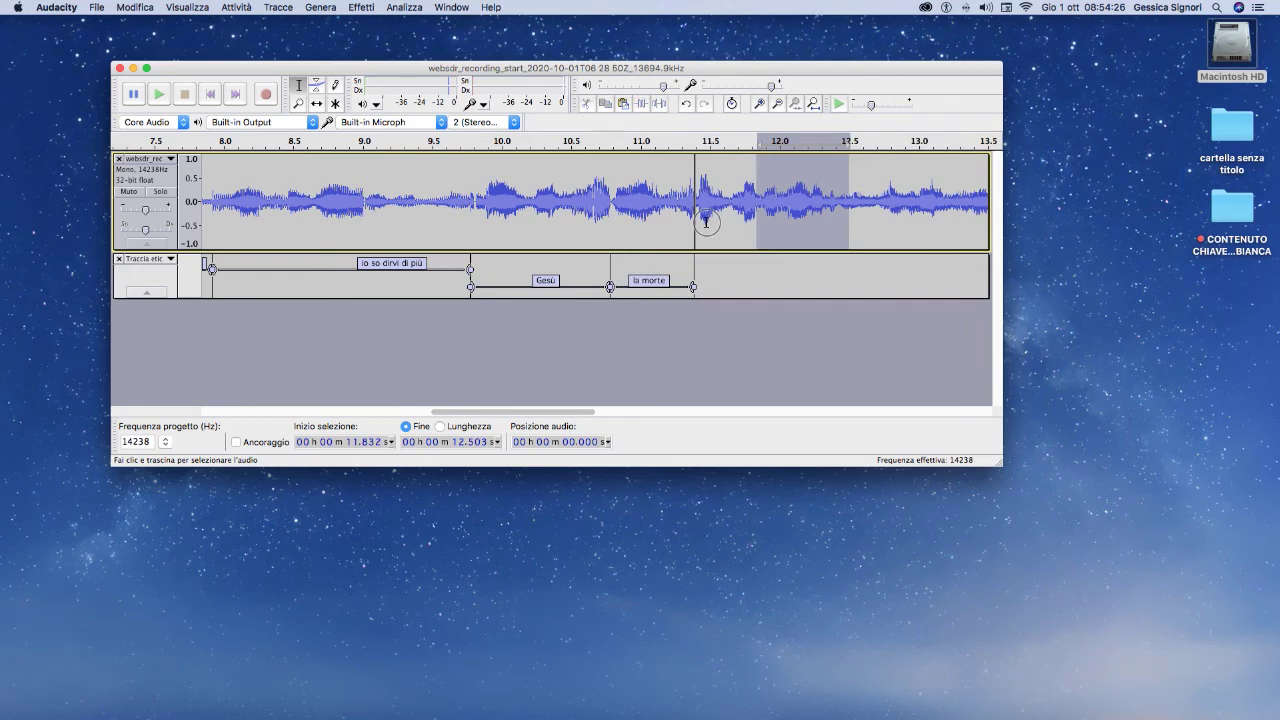
pyautogui.click(156, 95)
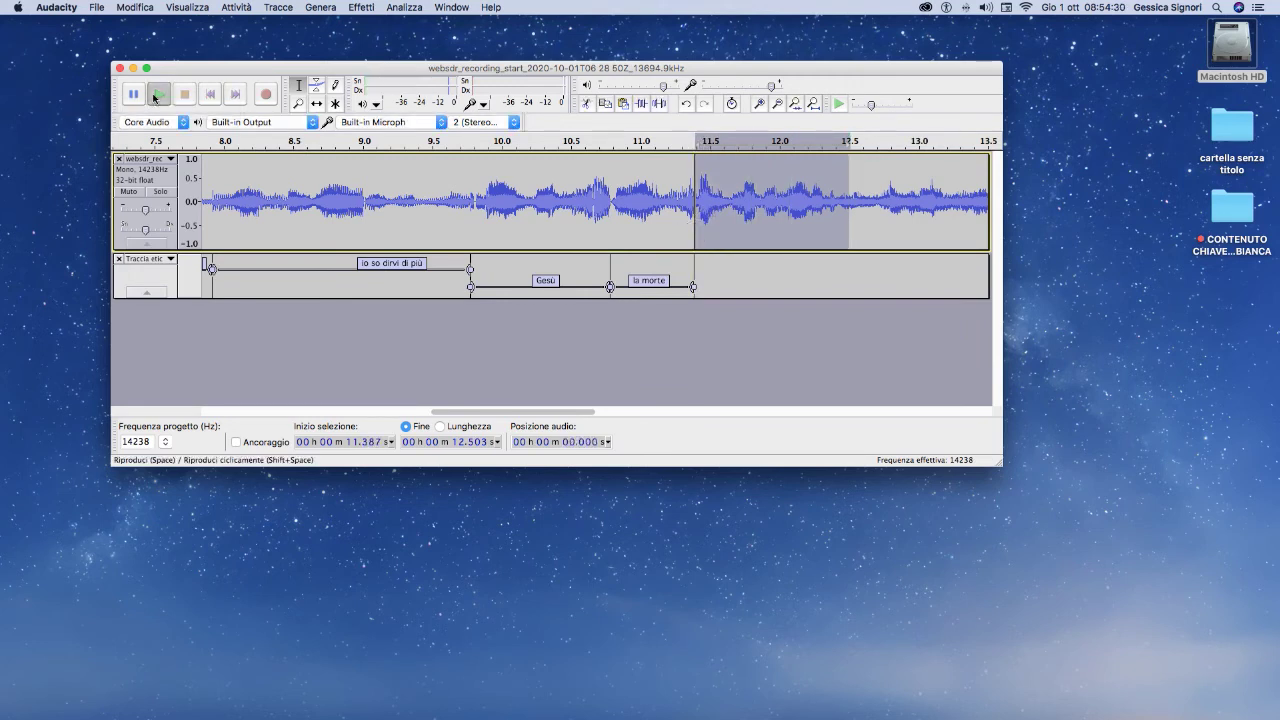
# Extend the selection's end to 13.264 seconds and listen to the reversed audio from 11.387 seconds again.
pyautogui.moveTo(886, 177); pyautogui.dragTo(955, 188)
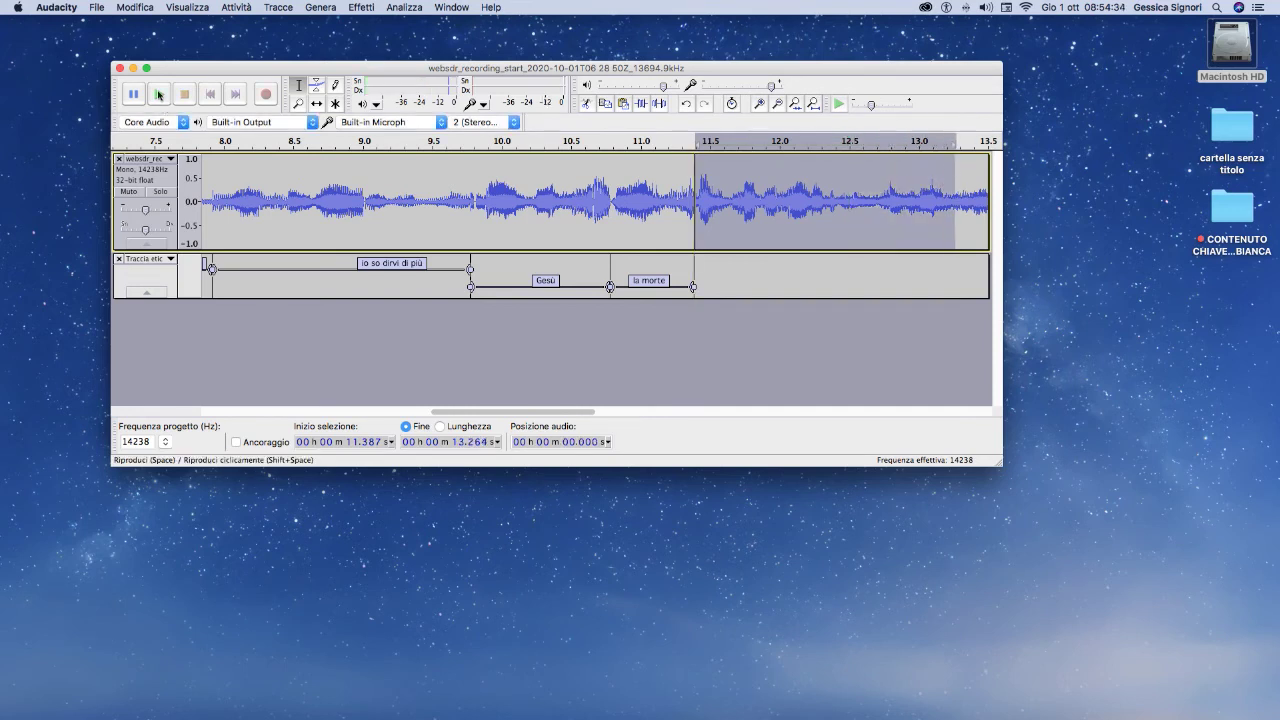
pyautogui.press('space')
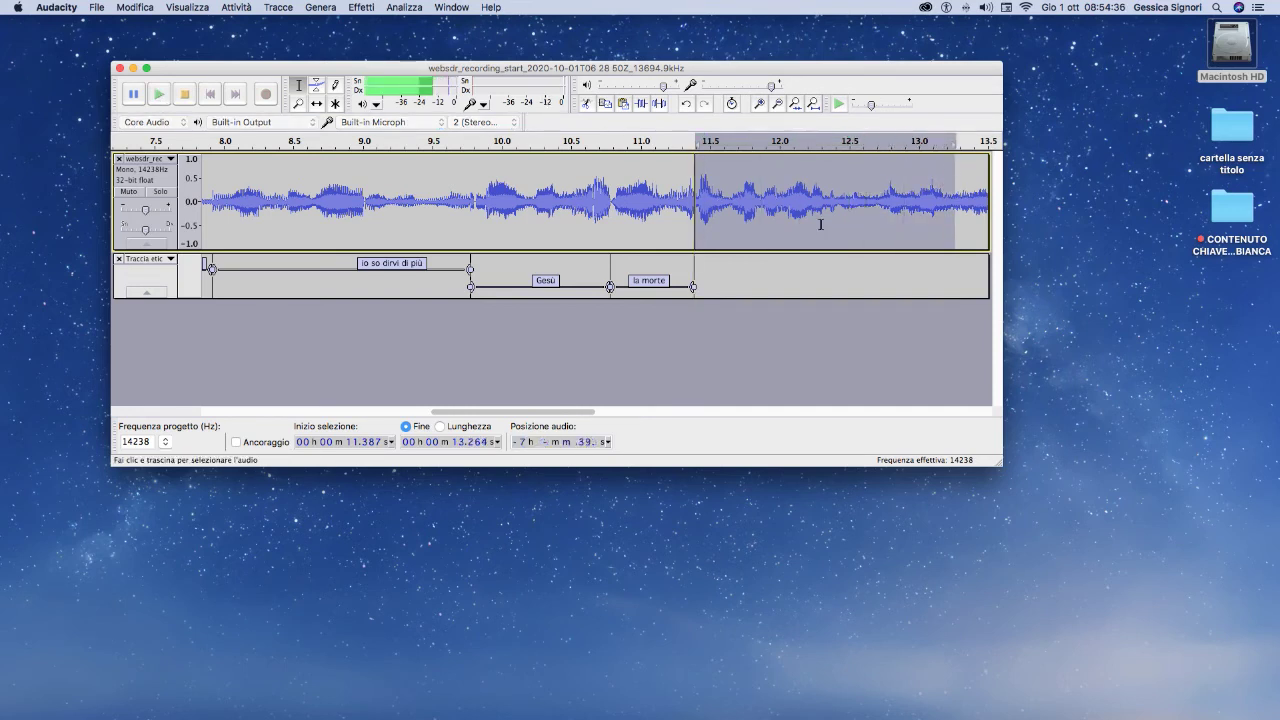
pyautogui.click(185, 92)
pyautogui.click(158, 93)
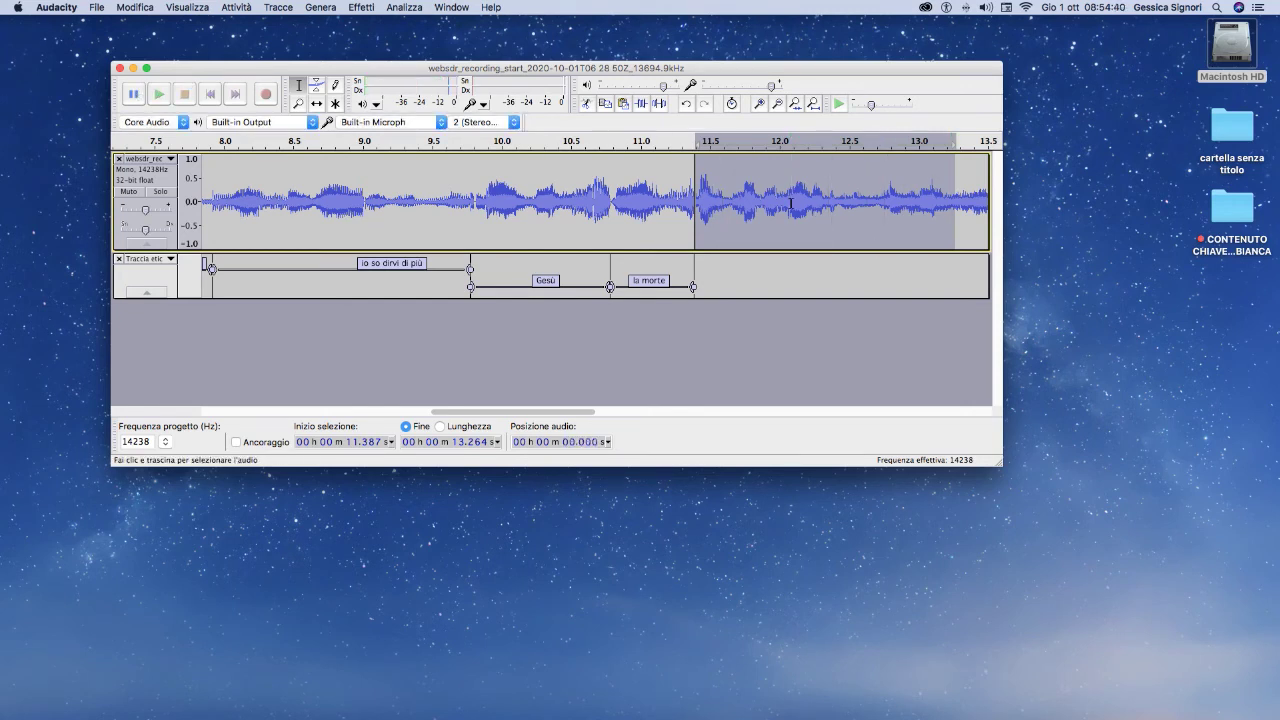
# Select the portion from 12.062 to 13.499 seconds and play it repeatedly.
pyautogui.moveTo(788, 201); pyautogui.dragTo(908, 250)
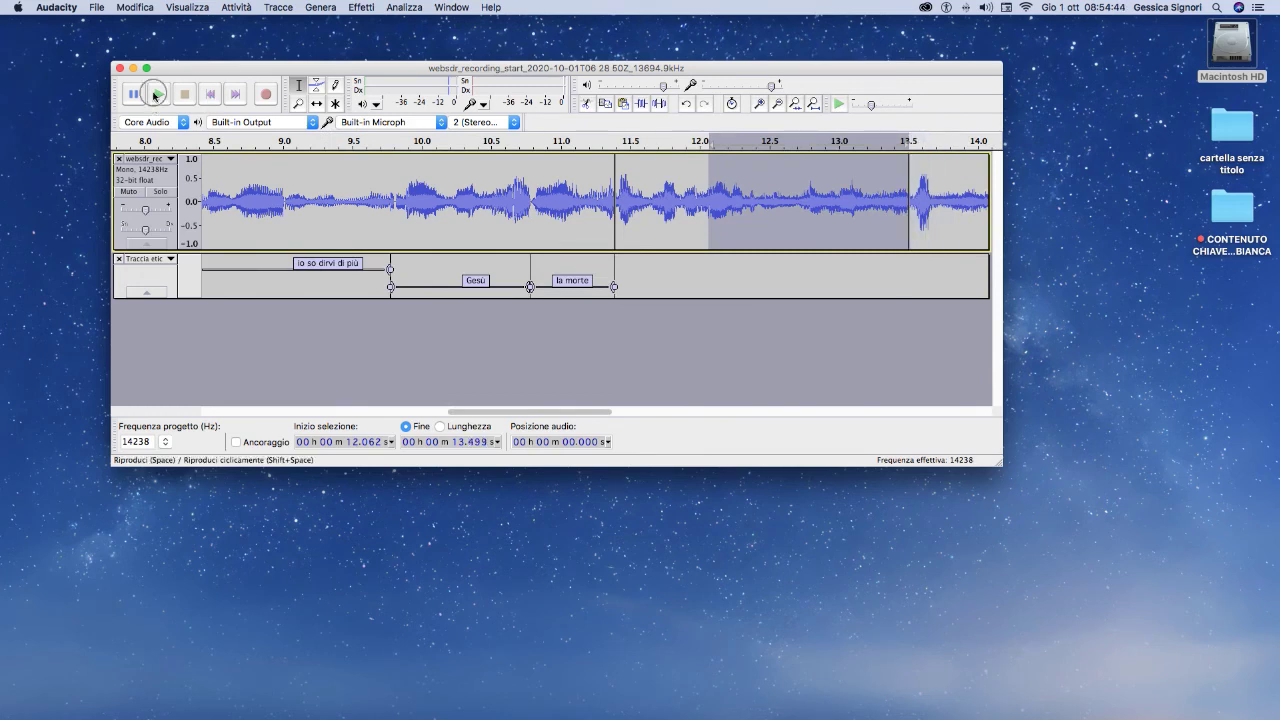
pyautogui.click(155, 95)
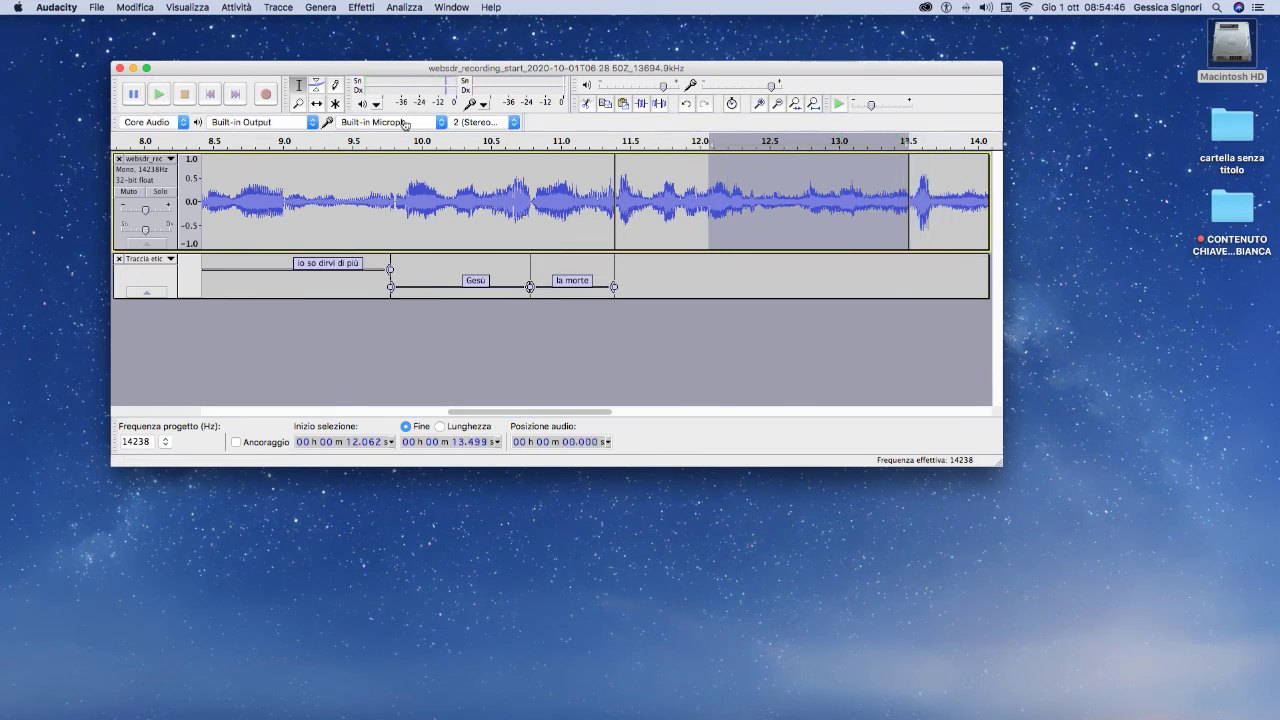
pyautogui.click(158, 94)
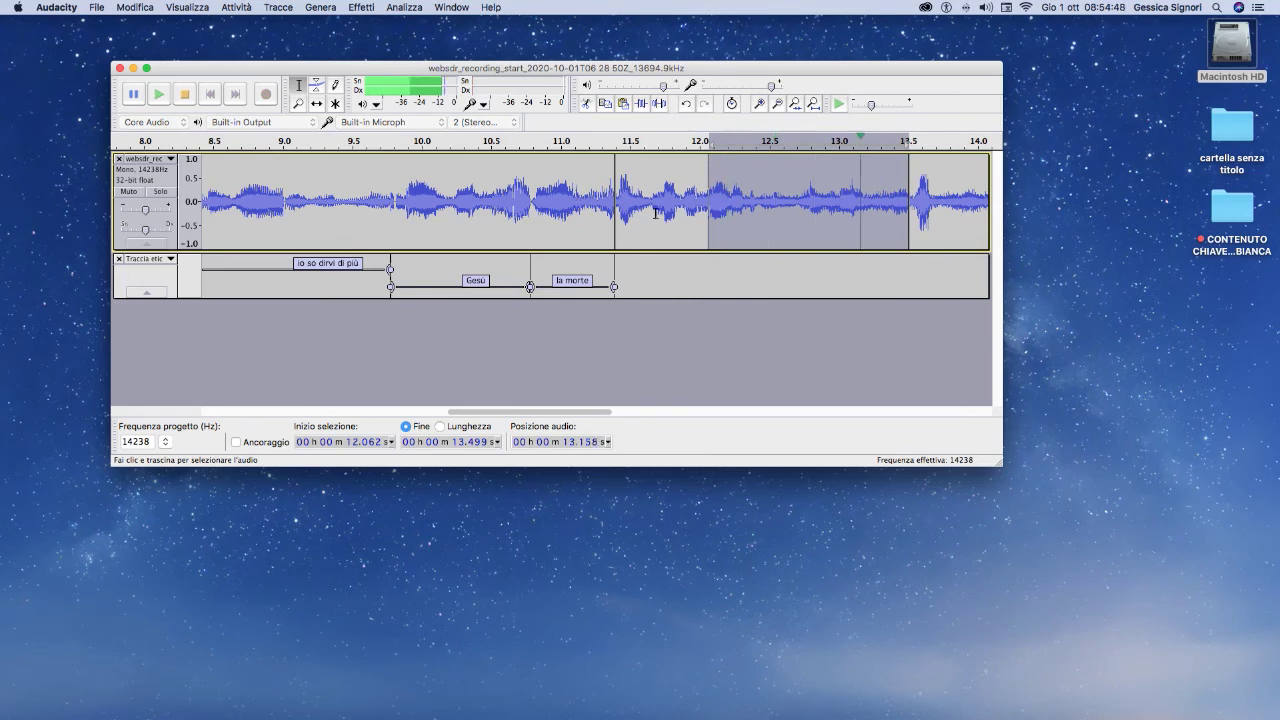
# Select from 13.715 back to 11.387 seconds, play it, and replay it with the end shortened to 13.542 seconds.
pyautogui.moveTo(911, 183); pyautogui.dragTo(614, 234)
pyautogui.press('space')
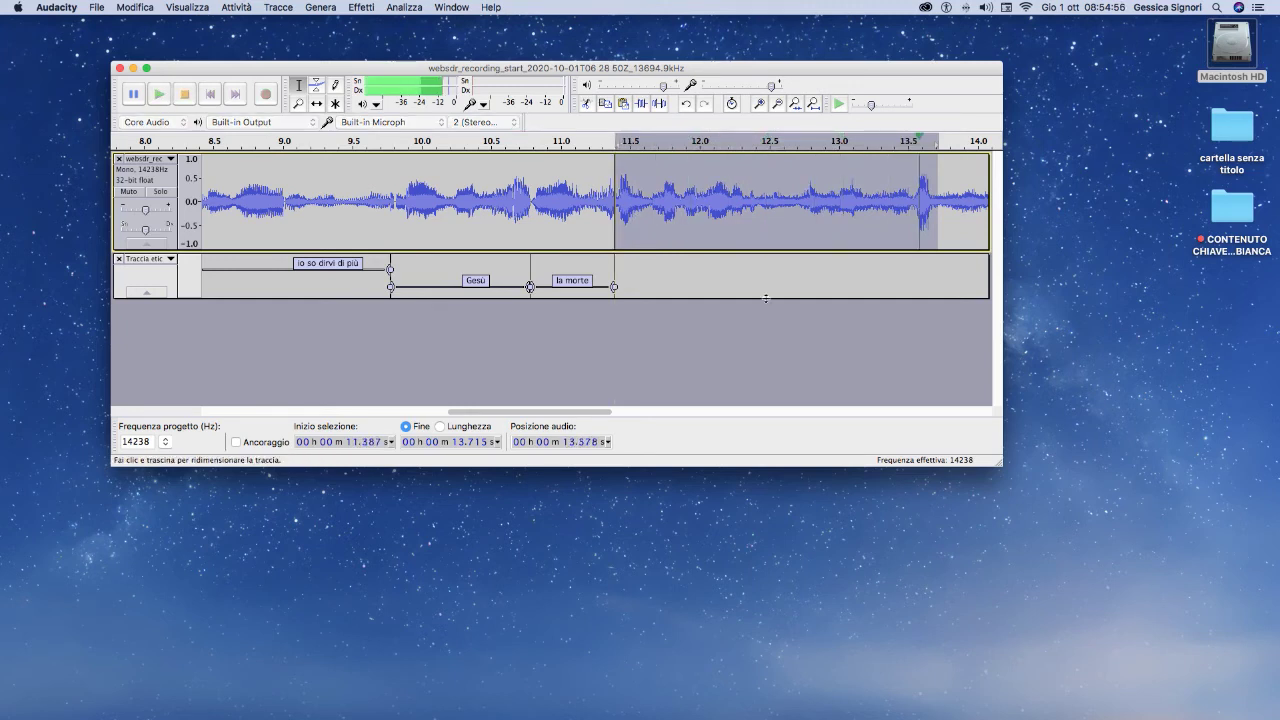
pyautogui.click(167, 94)
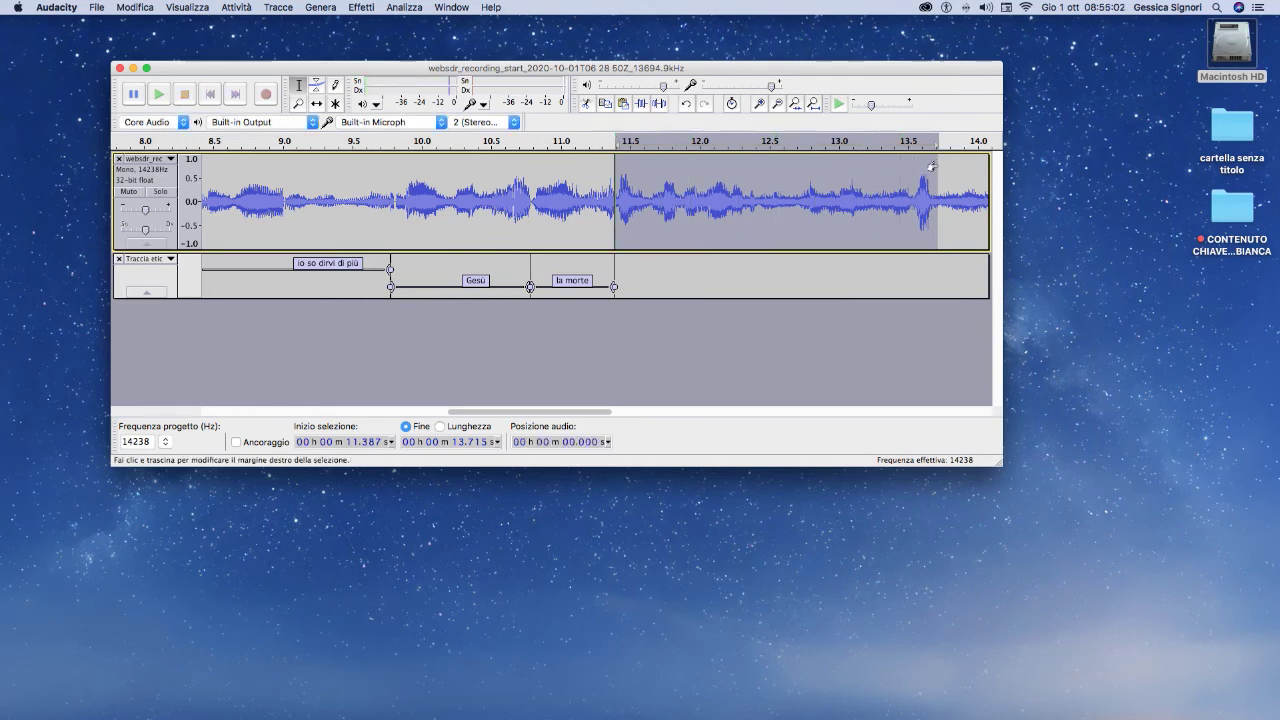
pyautogui.moveTo(923, 170); pyautogui.dragTo(914, 174)
pyautogui.click(158, 94)
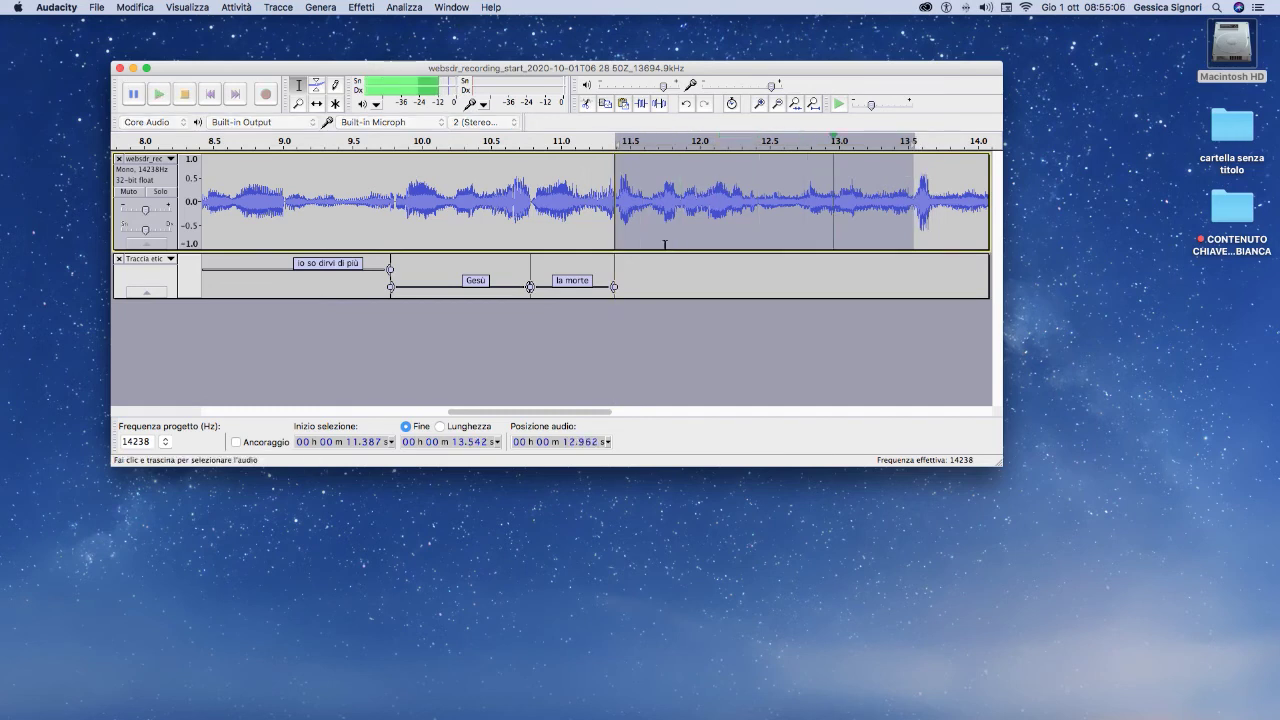
# Select the portion from 12.043 to 13.513 seconds and listen to it.
pyautogui.moveTo(705, 205); pyautogui.dragTo(909, 208)
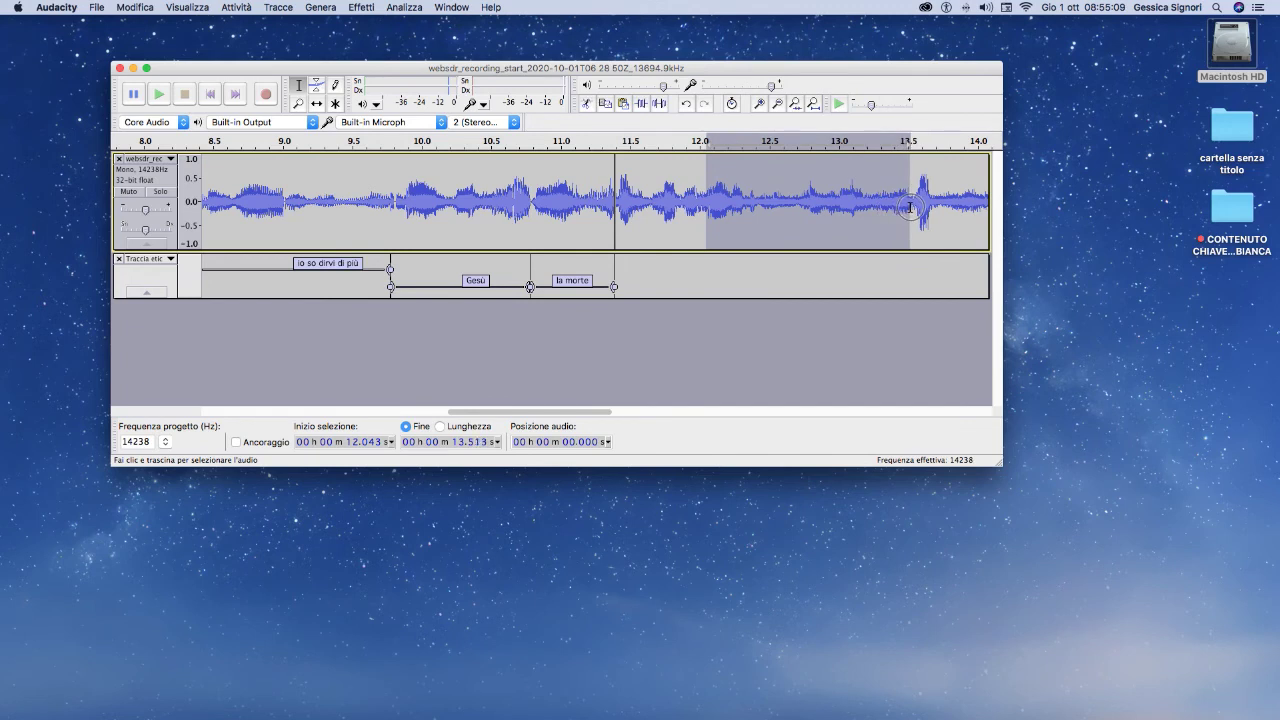
pyautogui.click(161, 94)
pyautogui.click(165, 94)
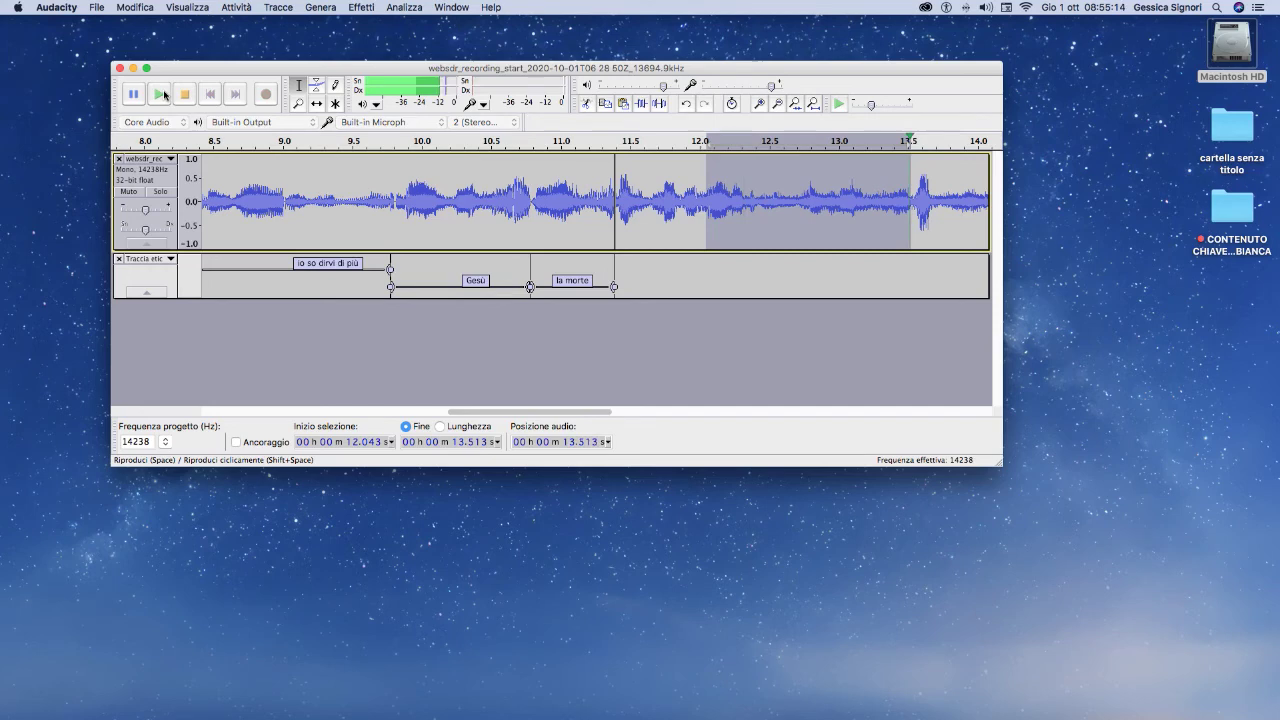
# Reverse the selected portion from 12.043 to 13.513 seconds again and listen to it repeatedly.
pyautogui.click(364, 8)
pyautogui.click(370, 24)
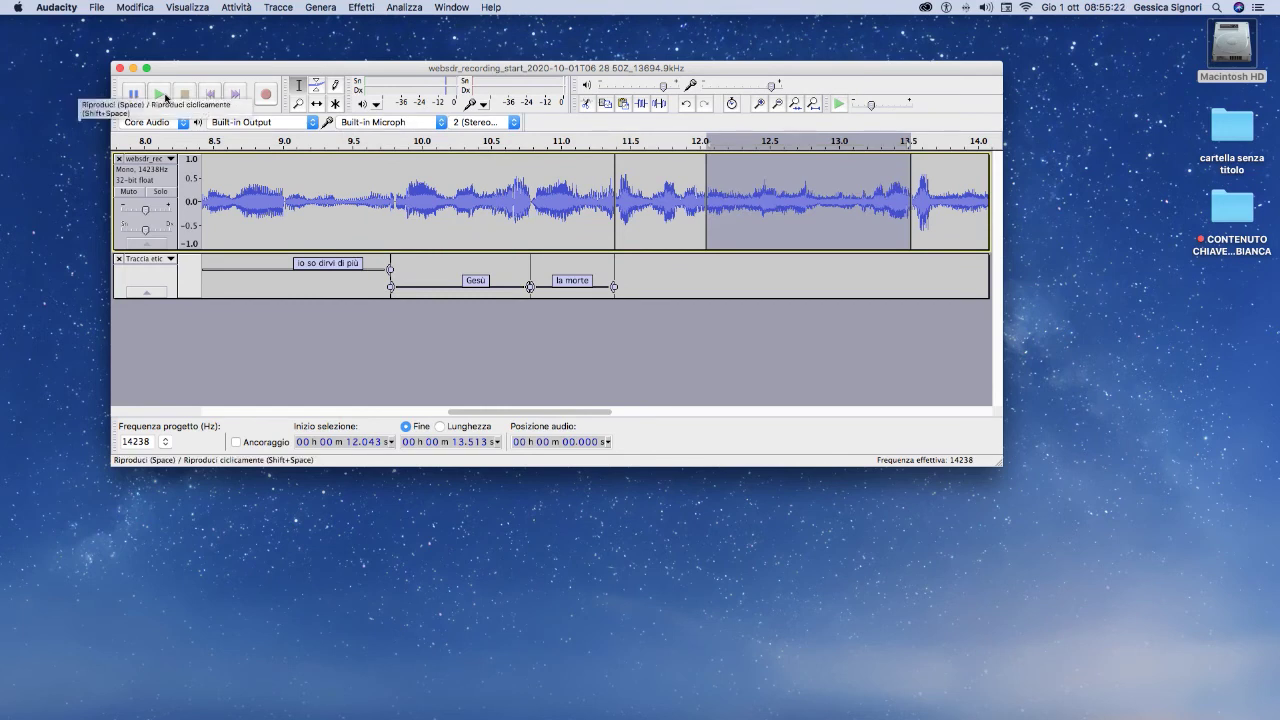
pyautogui.click(160, 94)
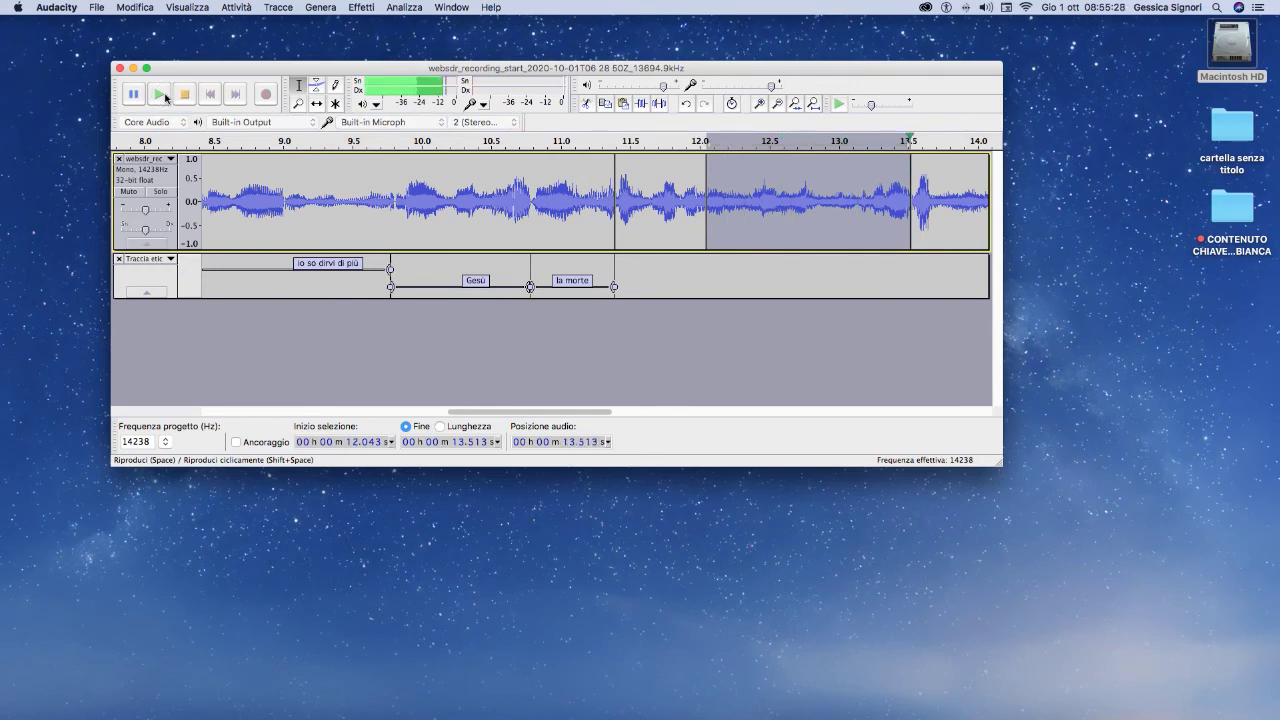
pyautogui.click(160, 94)
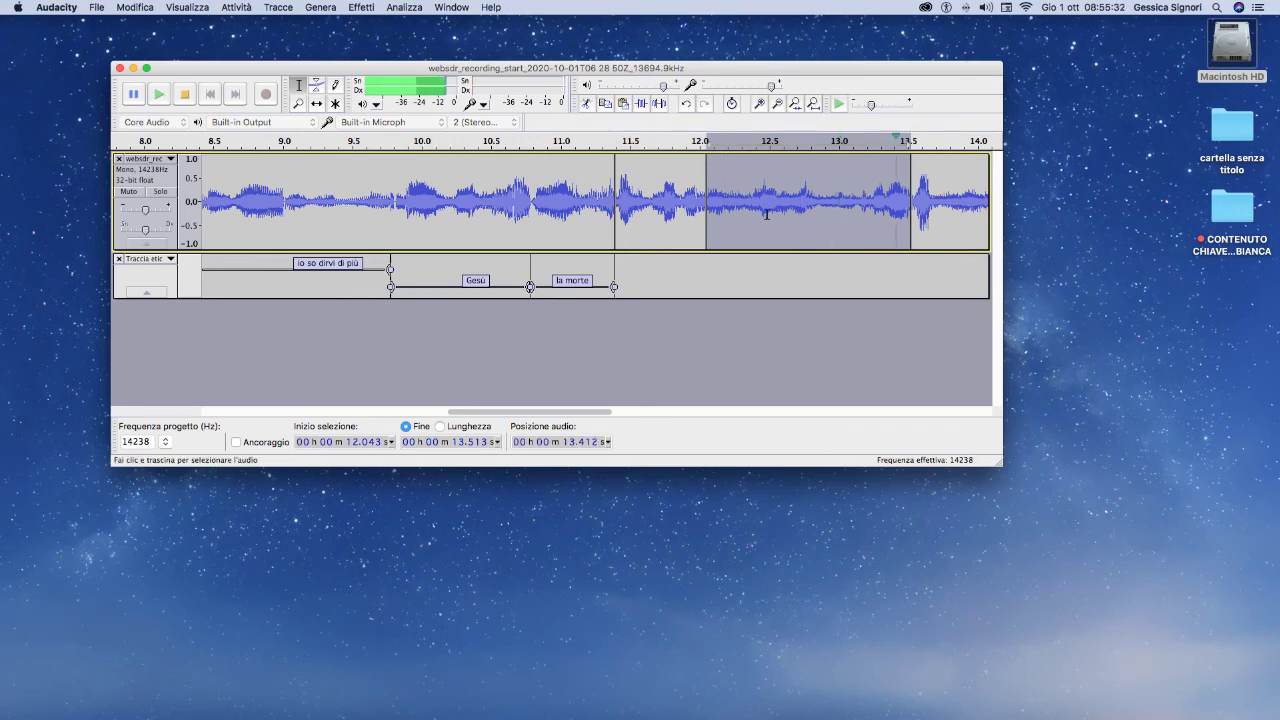
# Select the clip from 11.387 to 12.043 seconds, listen to it, and label it "lascia".
pyautogui.doubleClick(697, 195)
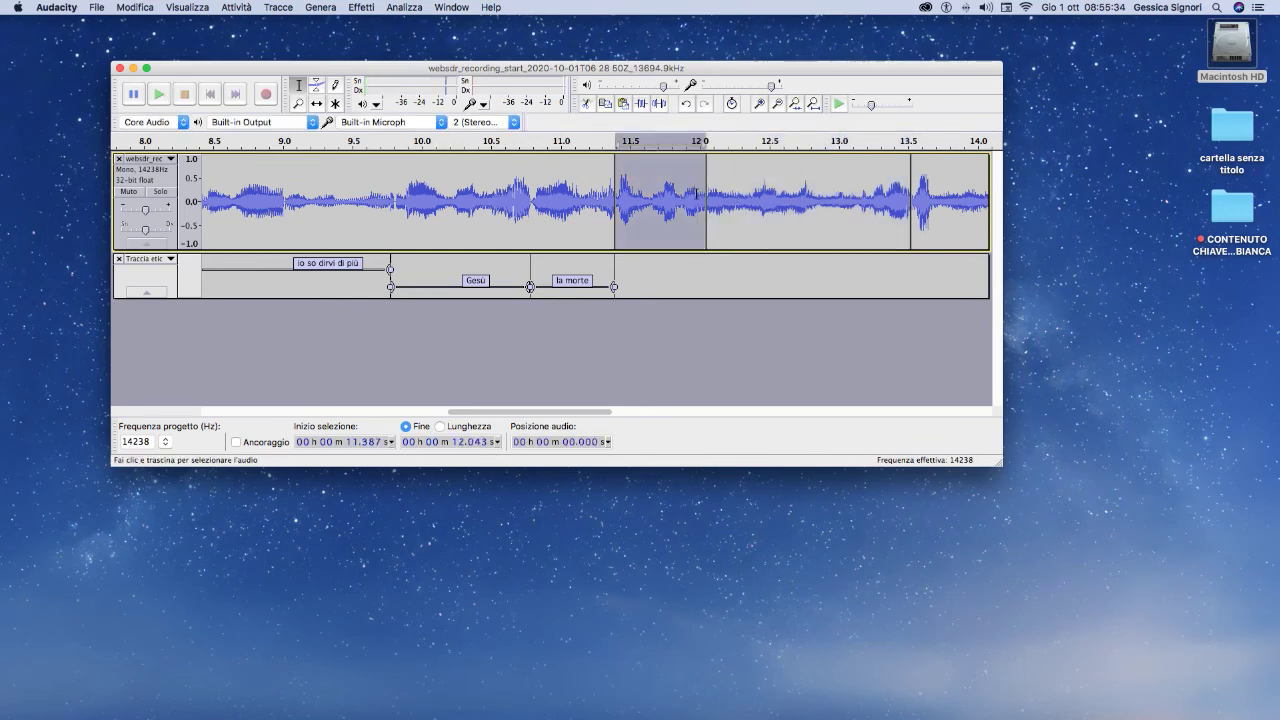
pyautogui.press('F5')
pyautogui.press('space')
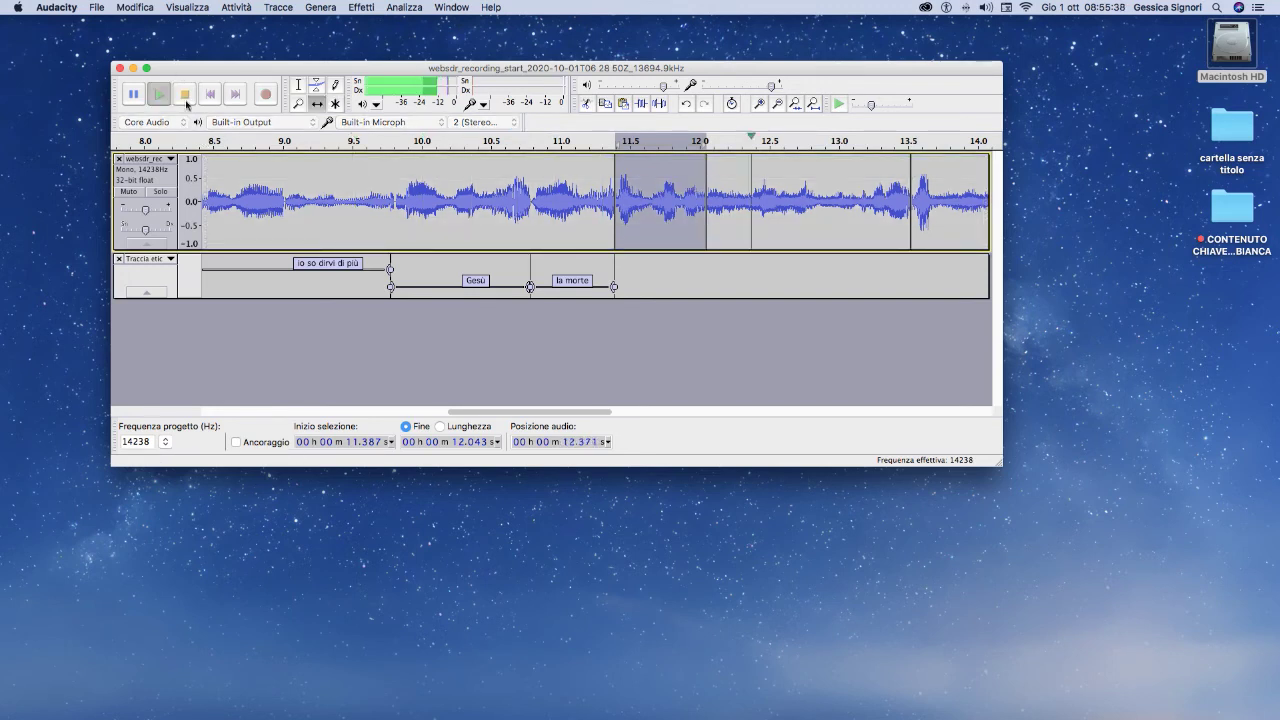
pyautogui.click(665, 211)
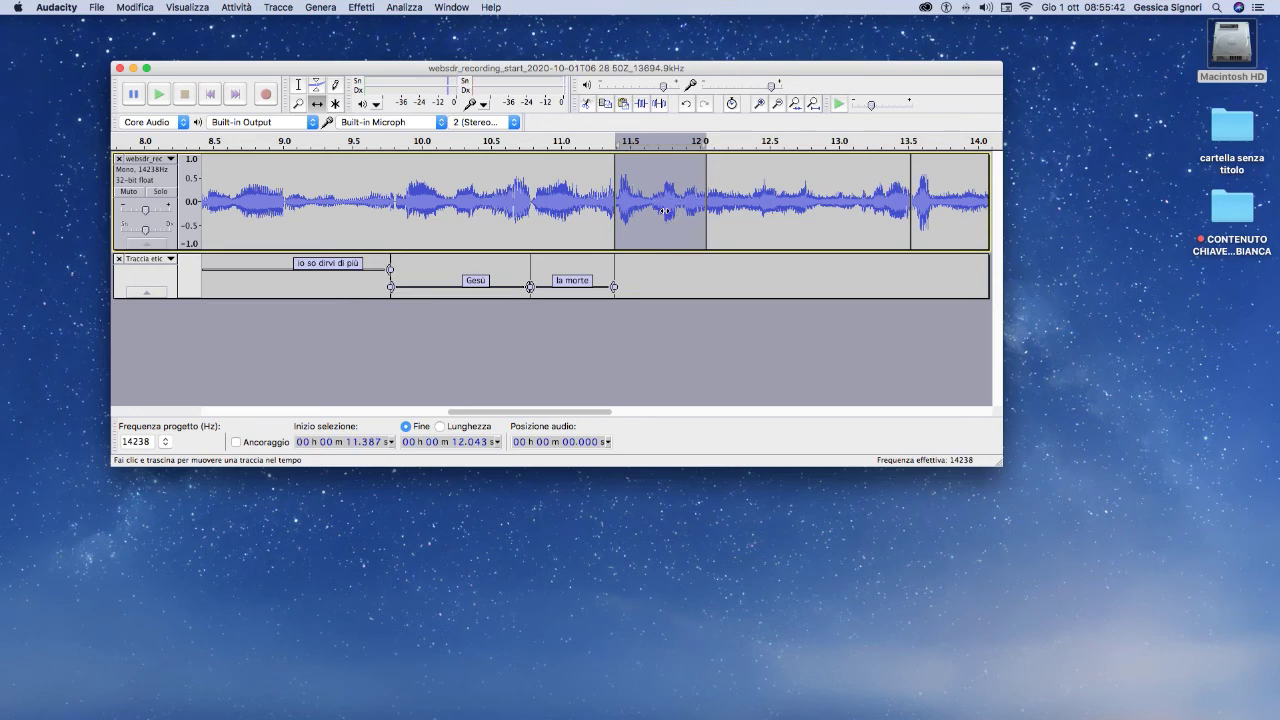
pyautogui.press('super+b')
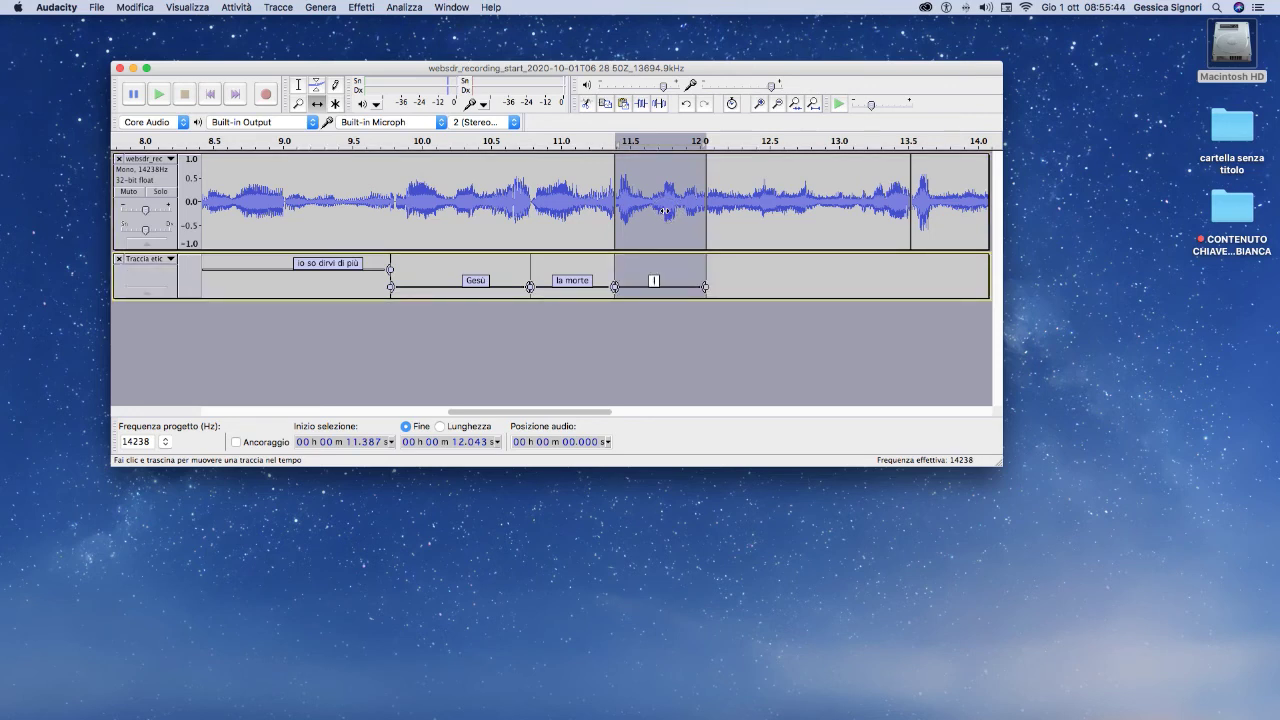
pyautogui.write('lascia')
pyautogui.press('Tab')
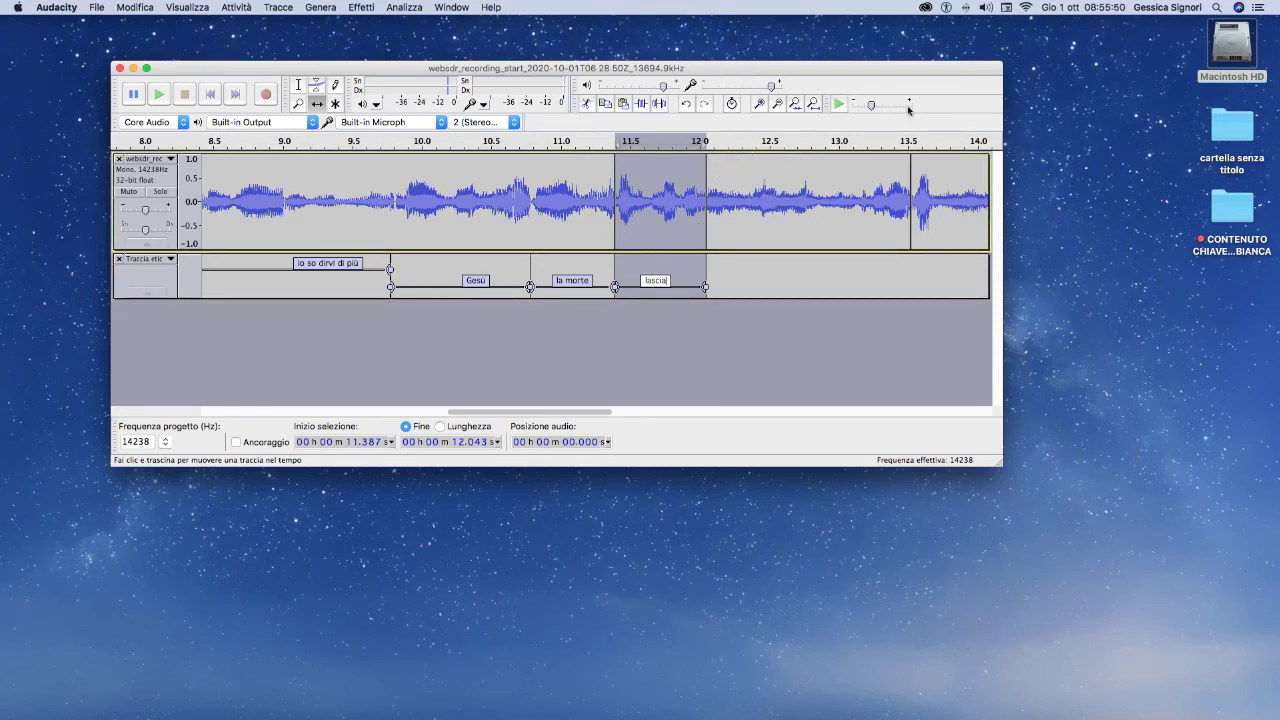
# Select the audio from 12.043 to 13.346 seconds, reverse it, and play it repeatedly.
pyautogui.click(298, 85)
pyautogui.moveTo(706, 195); pyautogui.dragTo(884, 200)
pyautogui.click(361, 7)
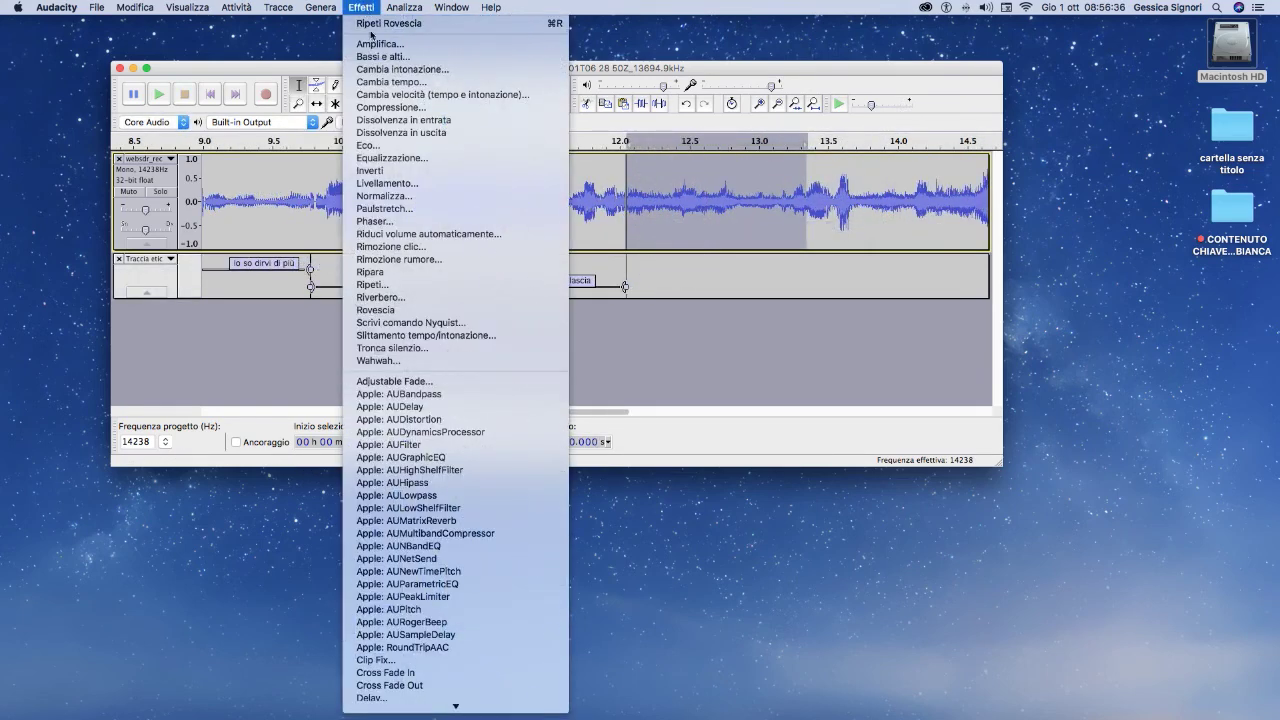
pyautogui.click(380, 23)
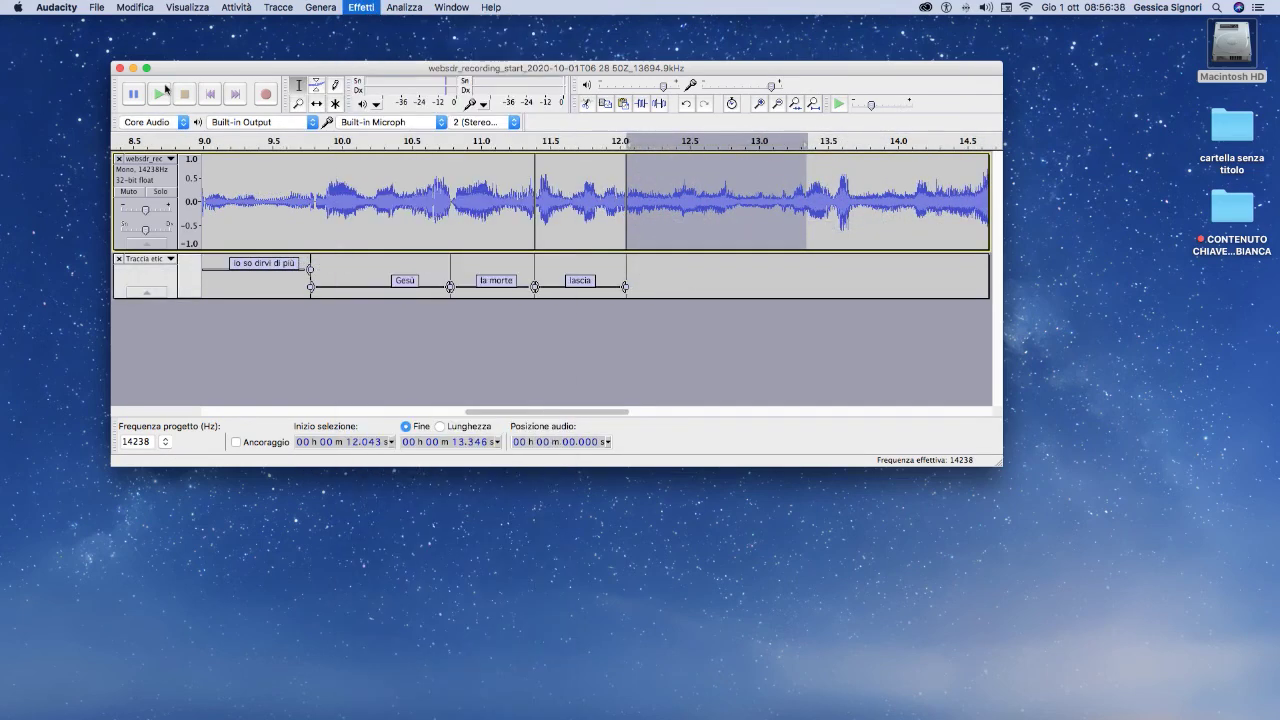
pyautogui.click(160, 94)
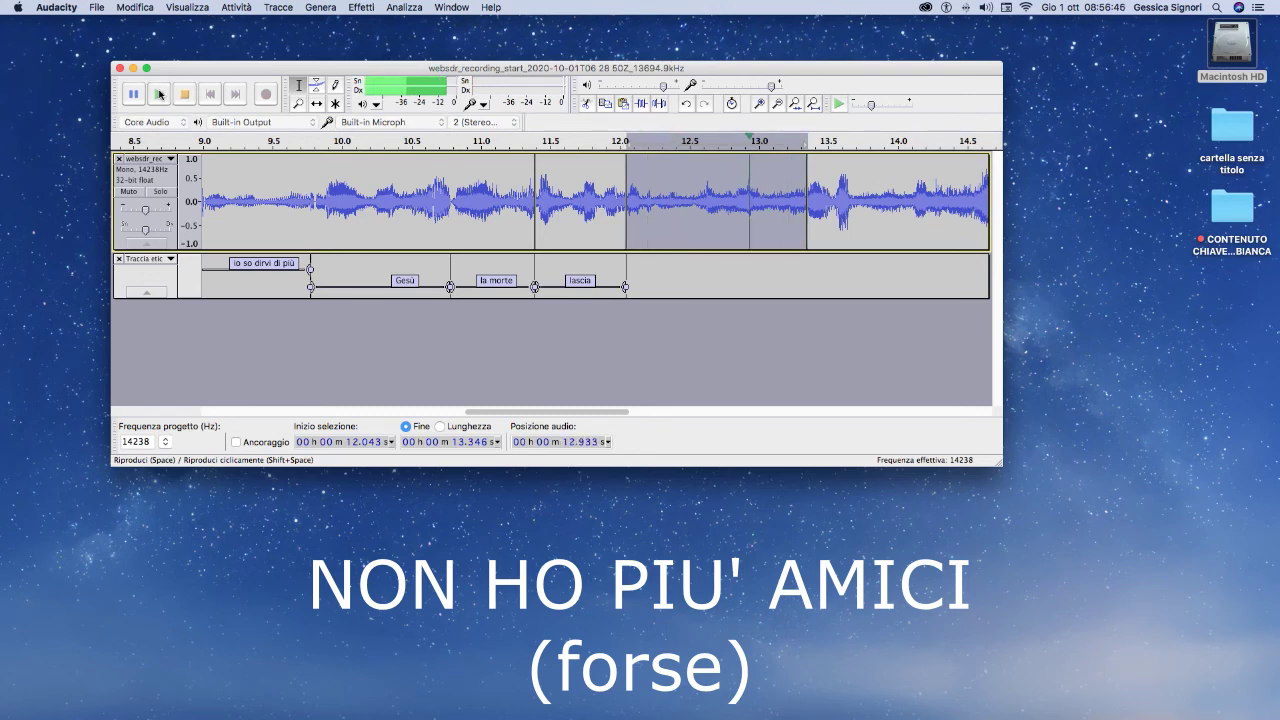
pyautogui.click(160, 94)
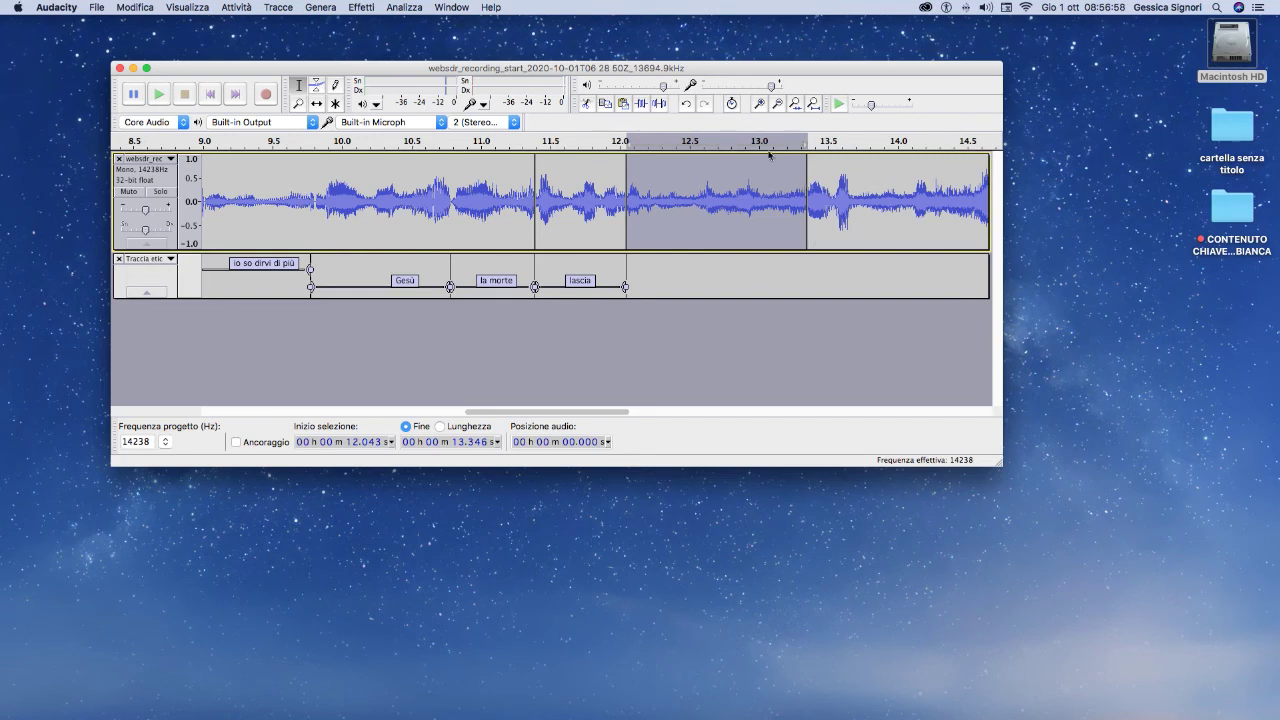
# Select the recording from 0.000 to 12.043 seconds and play its beginning.
pyautogui.click(605, 414)
pyautogui.moveTo(605, 414); pyautogui.dragTo(241, 403)
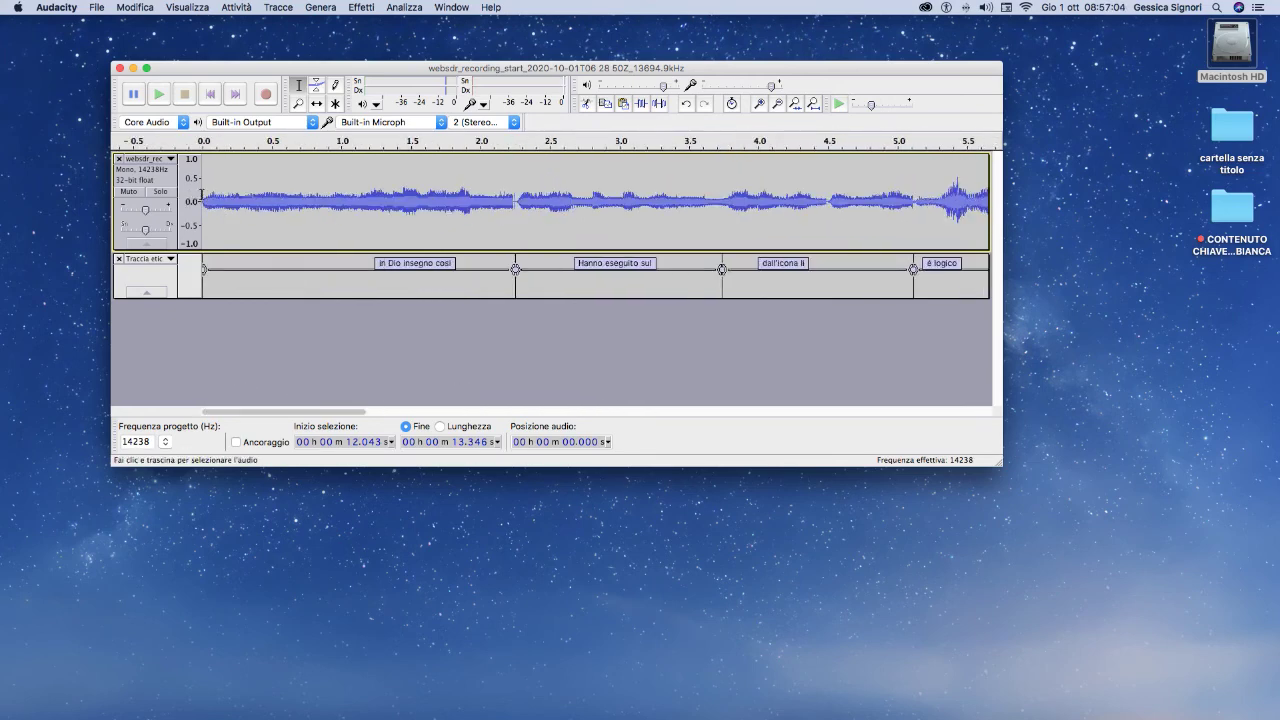
pyautogui.moveTo(201, 194); pyautogui.dragTo(377, 334)
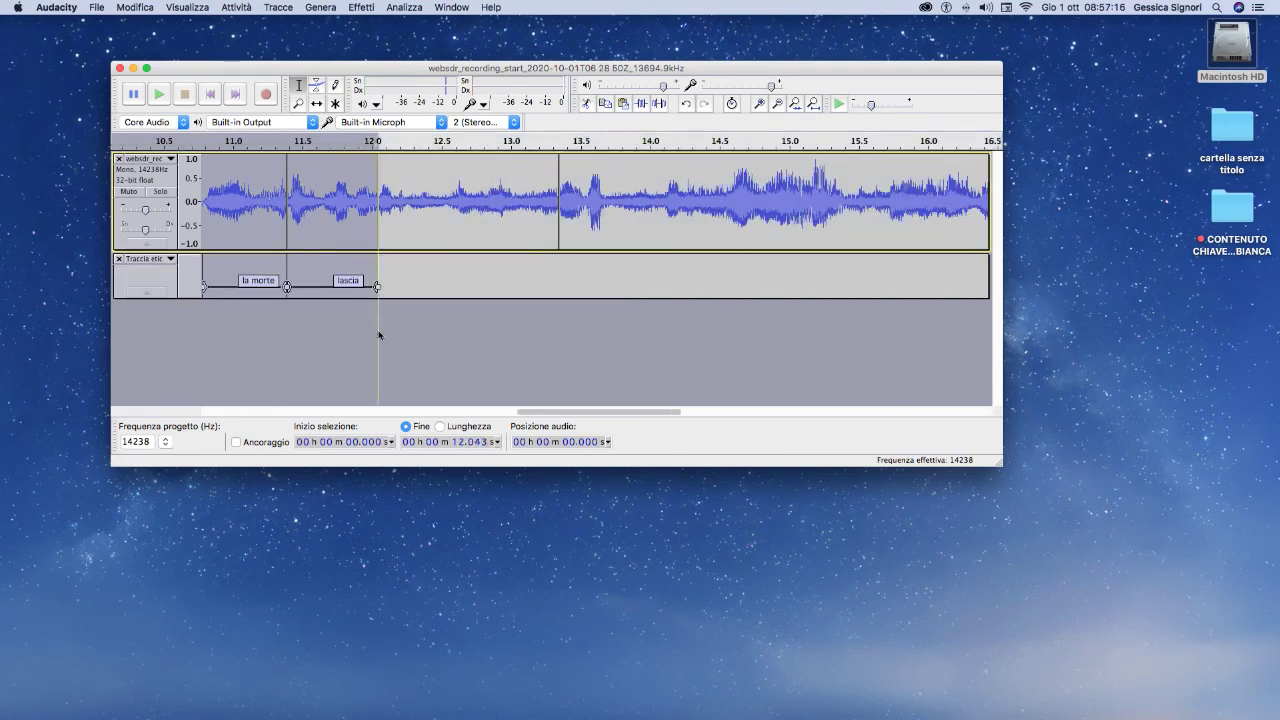
pyautogui.moveTo(503, 414); pyautogui.dragTo(201, 413)
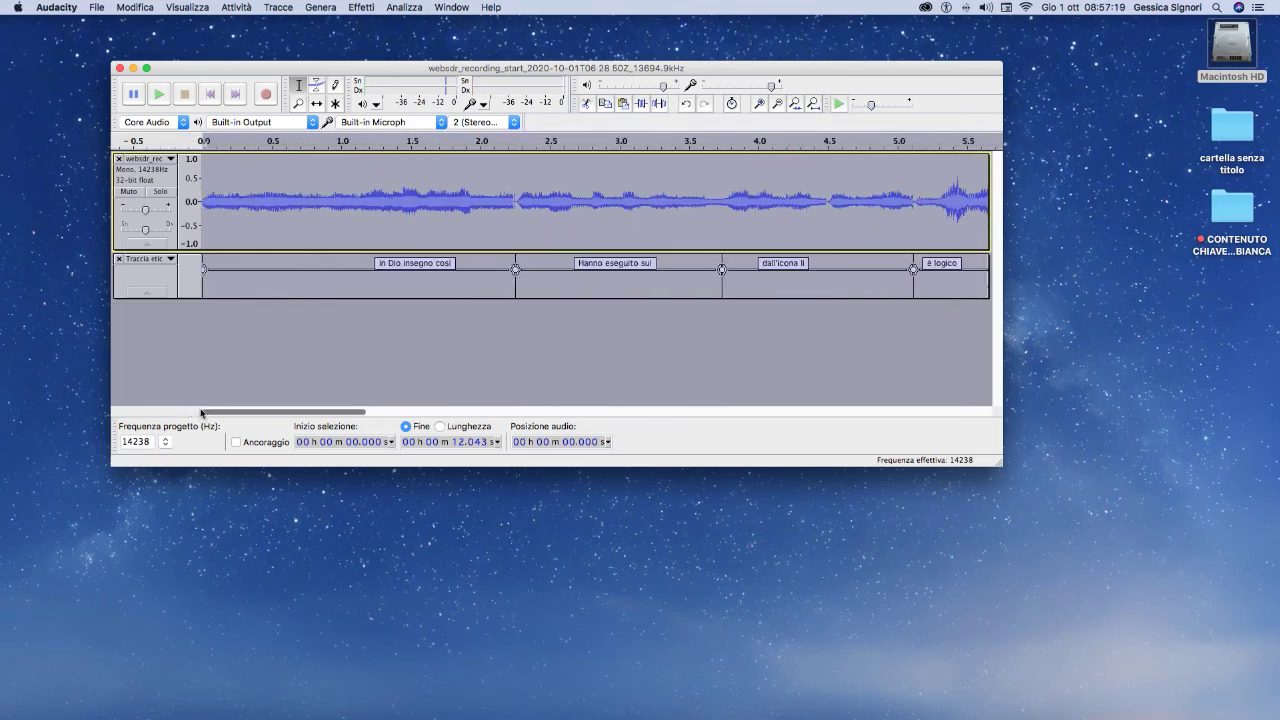
pyautogui.click(157, 95)
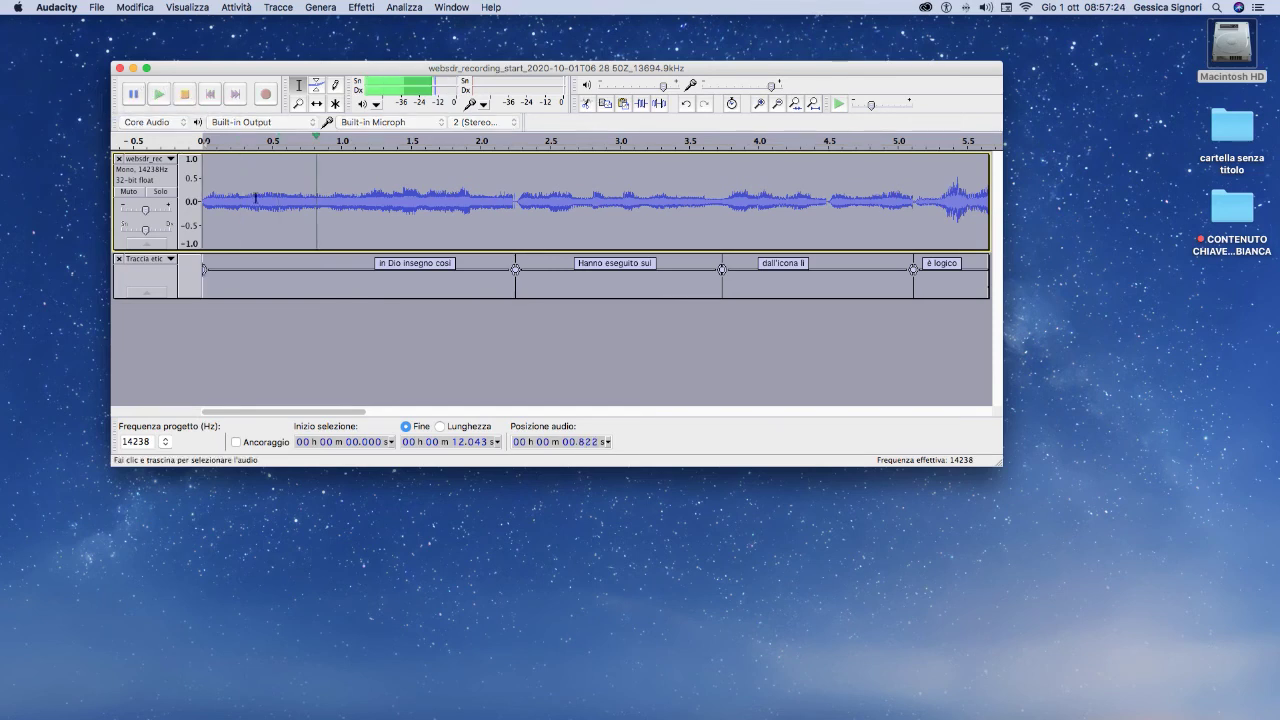
pyautogui.click(184, 94)
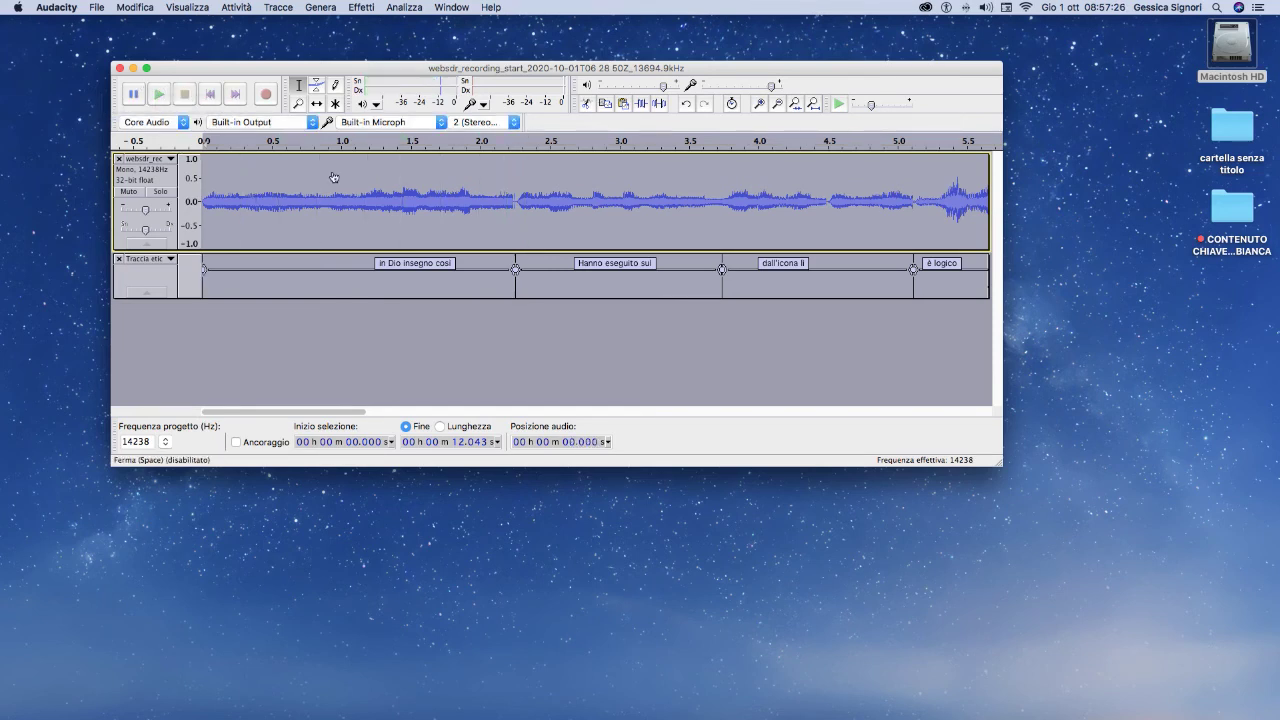
# Listen to the labelled passages from 2.251 to 5.111 seconds and from 5.111 to 9.777 seconds.
pyautogui.moveTo(517, 201); pyautogui.dragTo(913, 240)
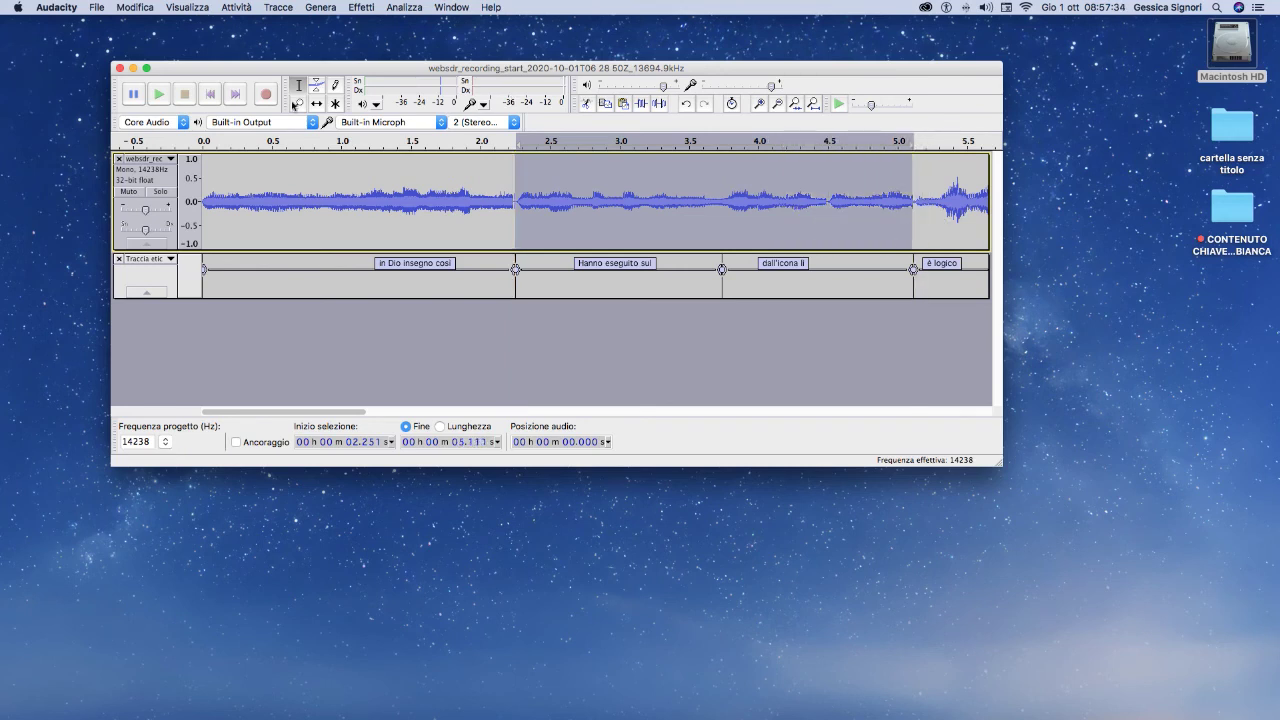
pyautogui.click(158, 94)
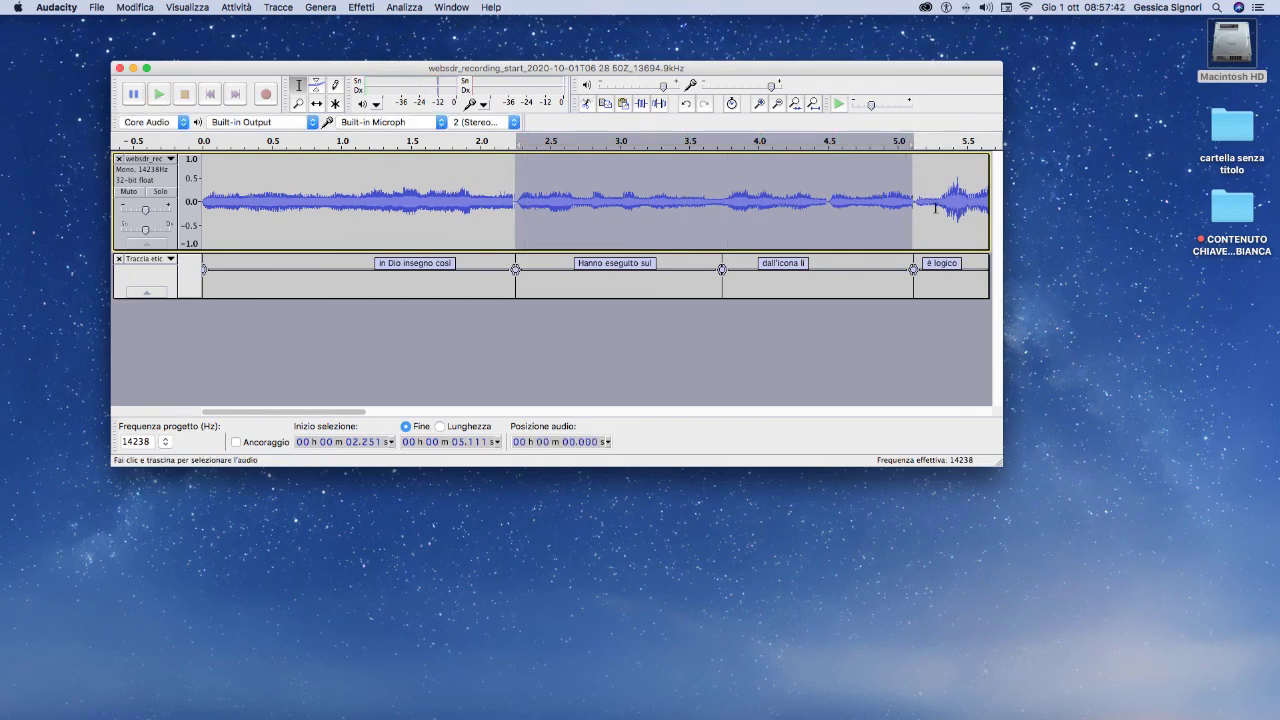
pyautogui.moveTo(913, 201); pyautogui.dragTo(803, 262)
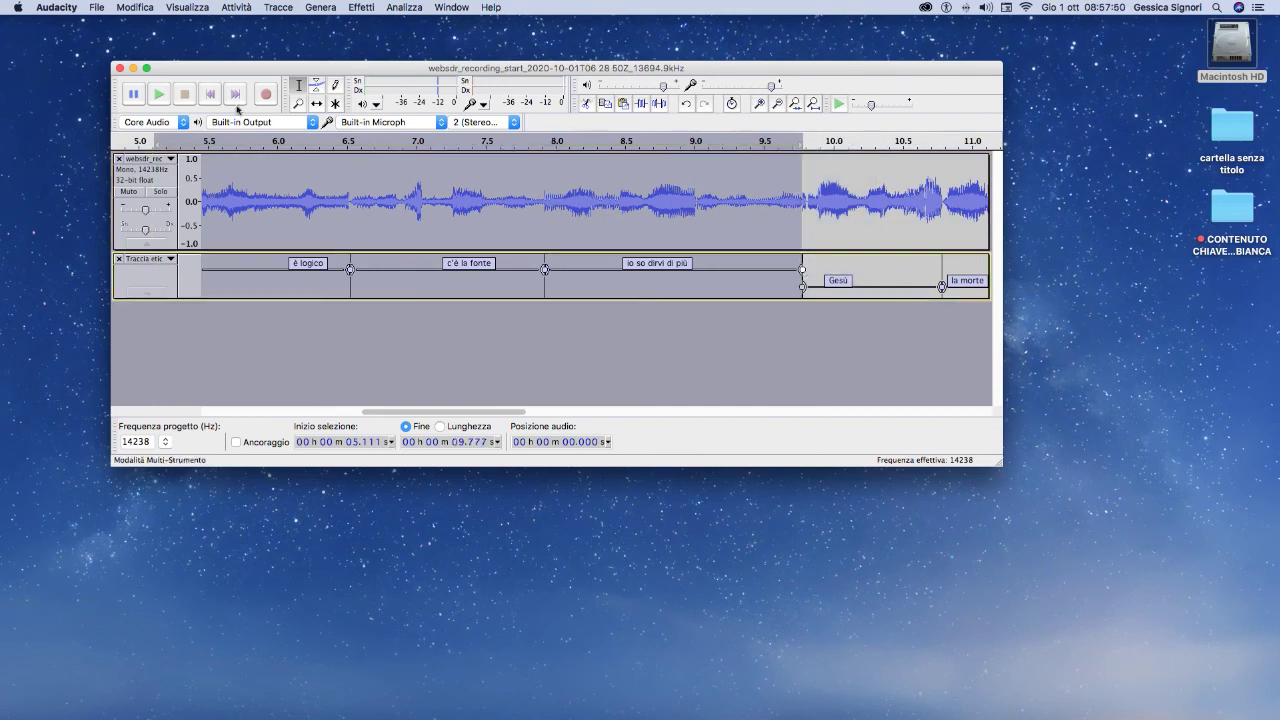
pyautogui.click(164, 95)
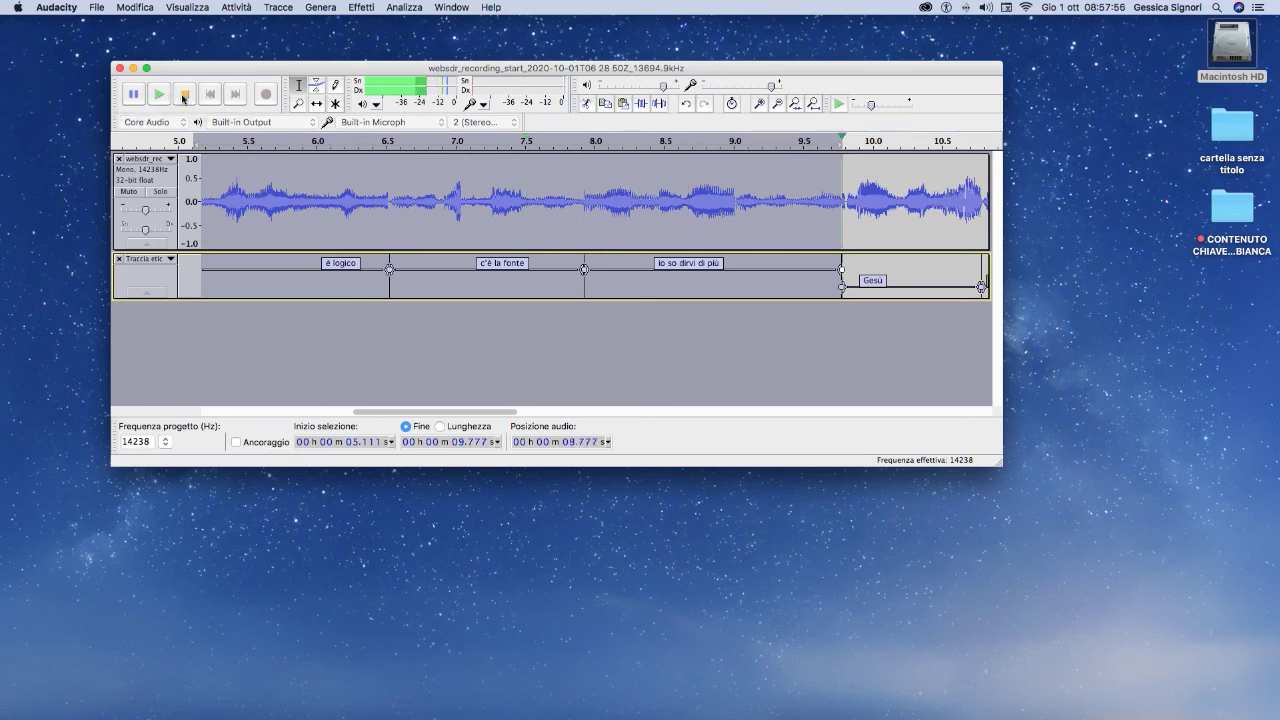
pyautogui.click(912, 228)
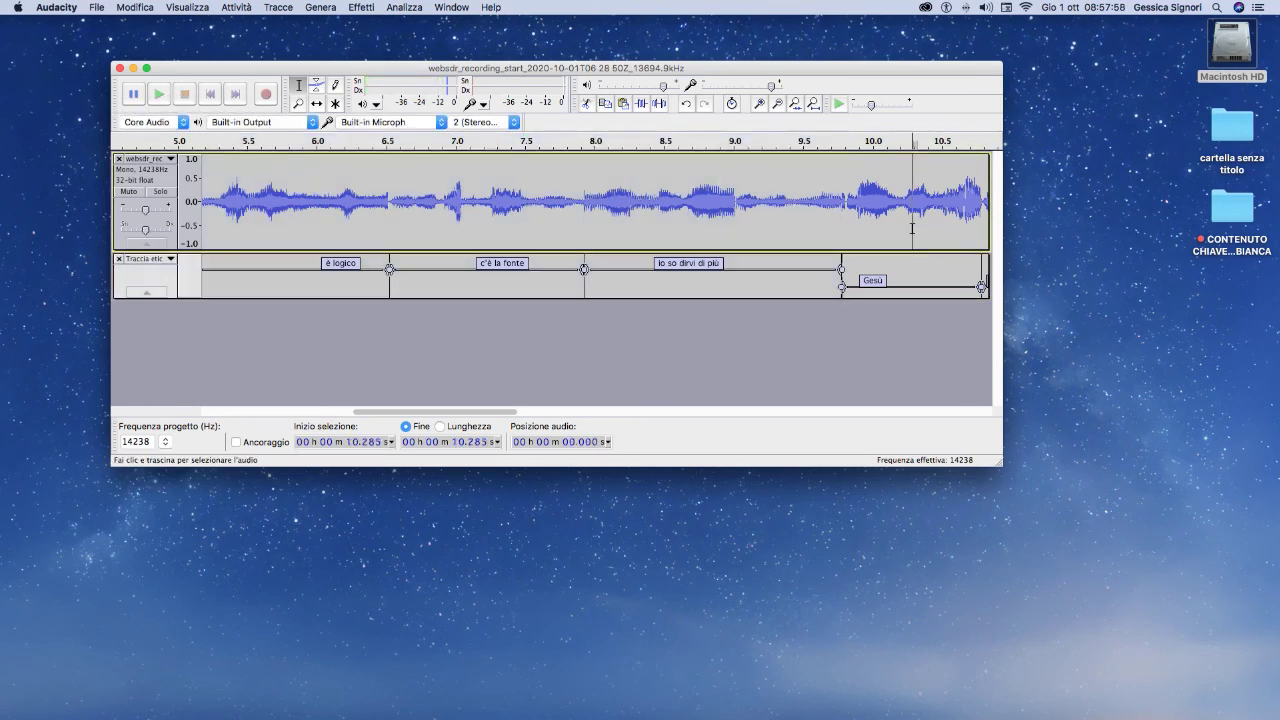
# Select the passage labelled "Gesù", "la morte" and "lascia", from 9.777 to 12.043 seconds, and play it.
pyautogui.moveTo(843, 211); pyautogui.dragTo(870, 211)
pyautogui.moveTo(955, 254); pyautogui.dragTo(877, 297)
pyautogui.click(159, 96)
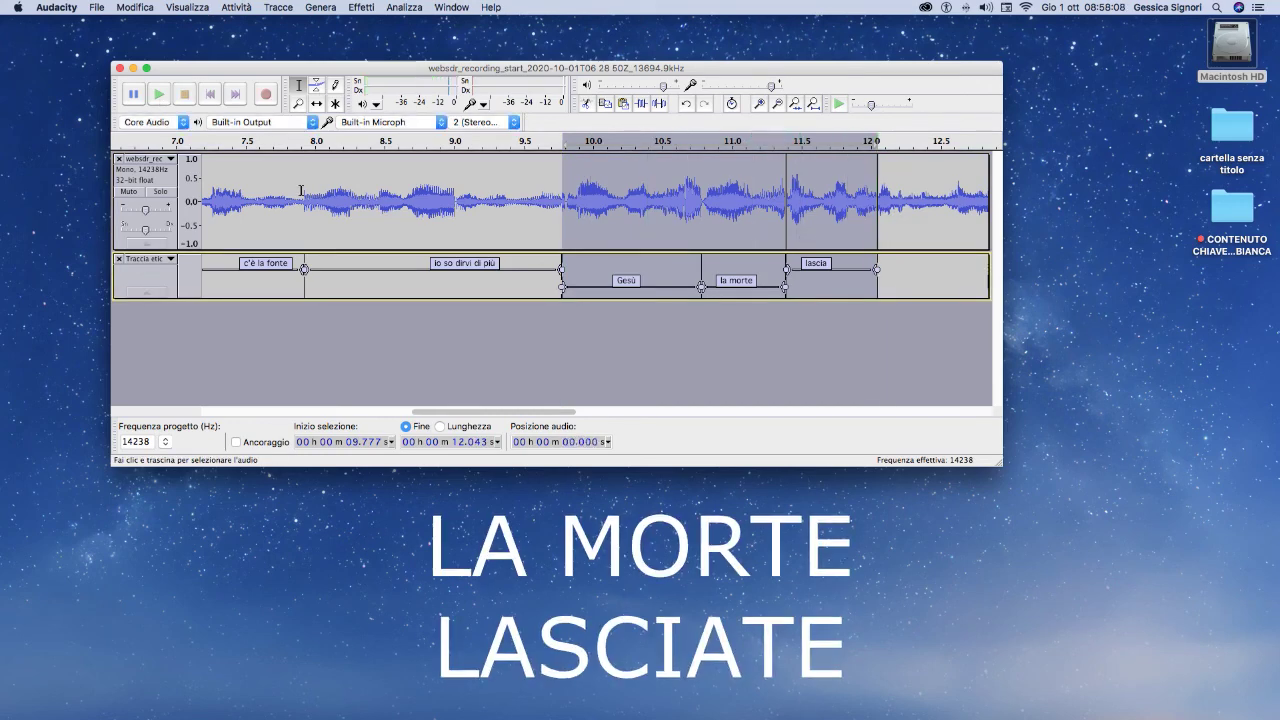
# Shorten the end of the "lascia" label to 11.928 seconds, check that portion, and trim the label's end slightly further.
pyautogui.click(877, 180)
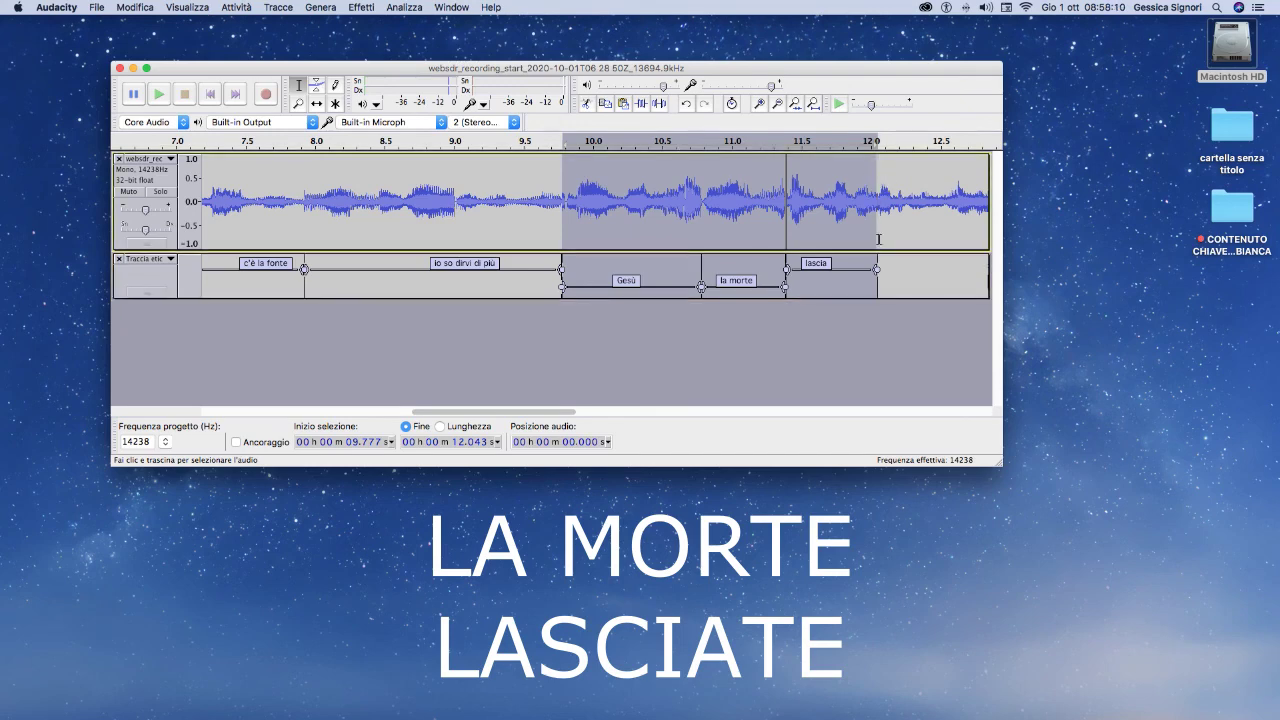
pyautogui.moveTo(877, 276); pyautogui.dragTo(860, 276)
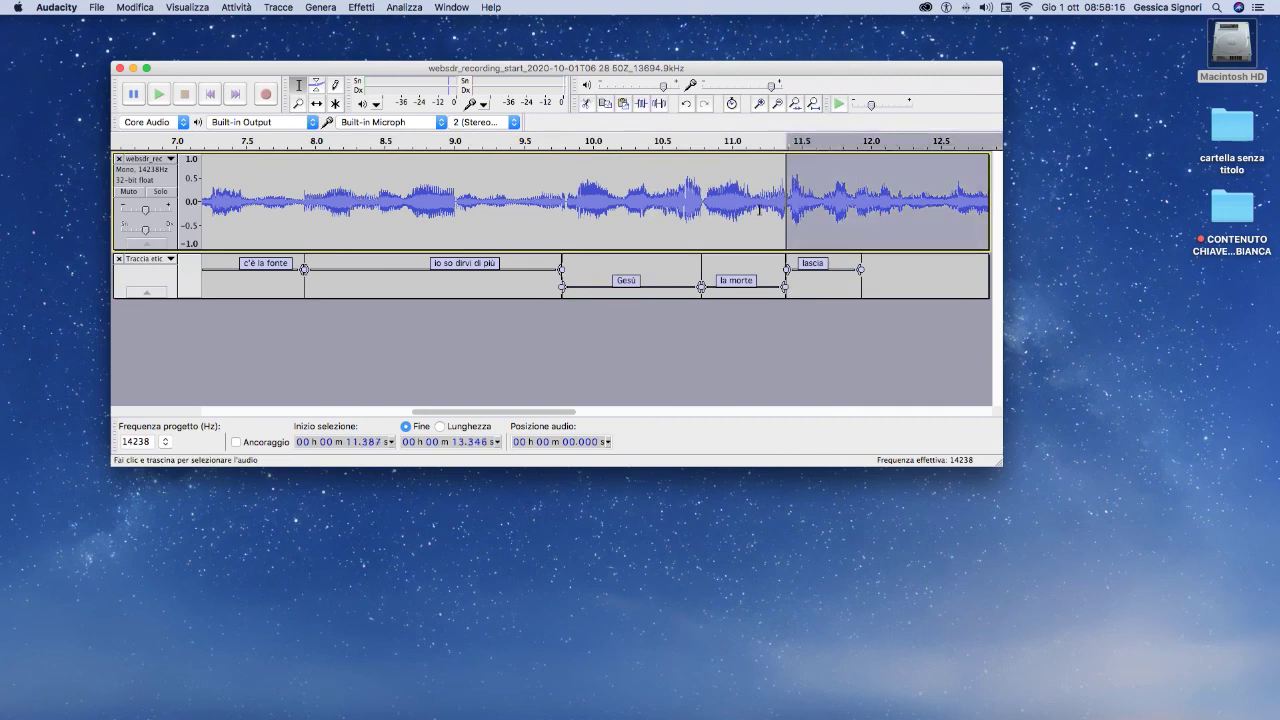
pyautogui.click(827, 212)
pyautogui.moveTo(860, 244); pyautogui.dragTo(786, 222)
pyautogui.click(136, 94)
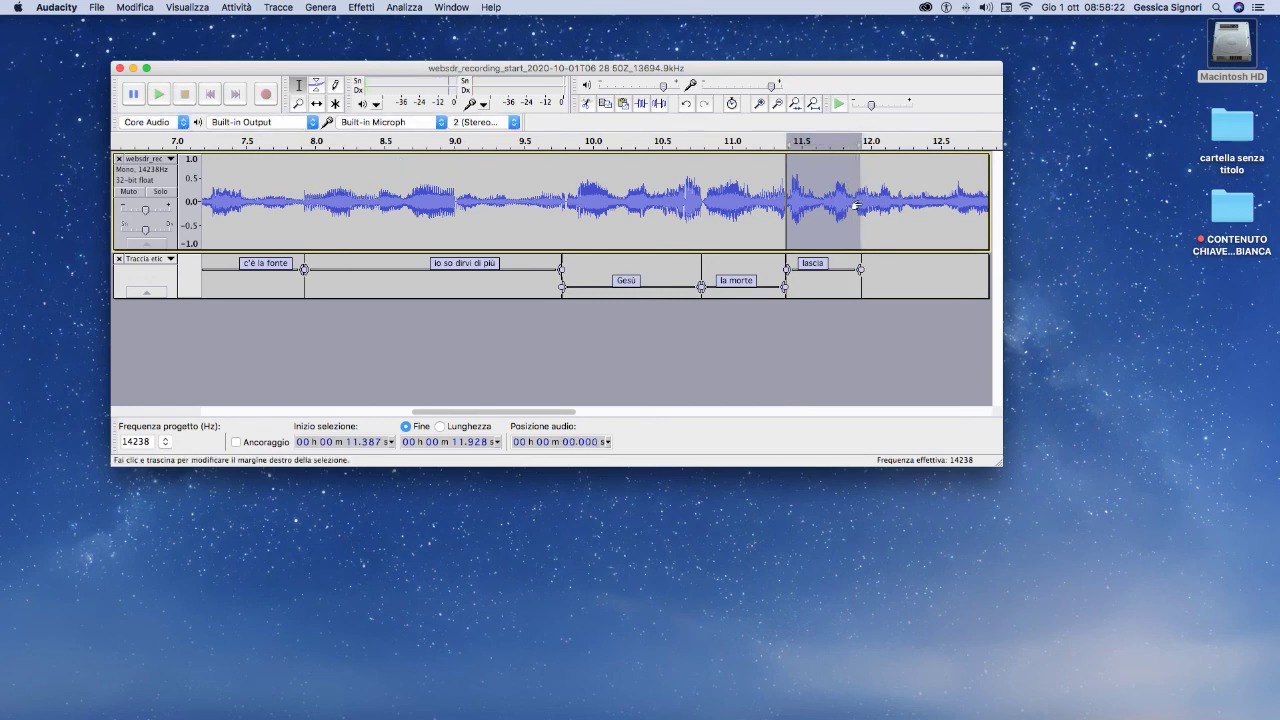
pyautogui.moveTo(860, 269); pyautogui.dragTo(854, 270)
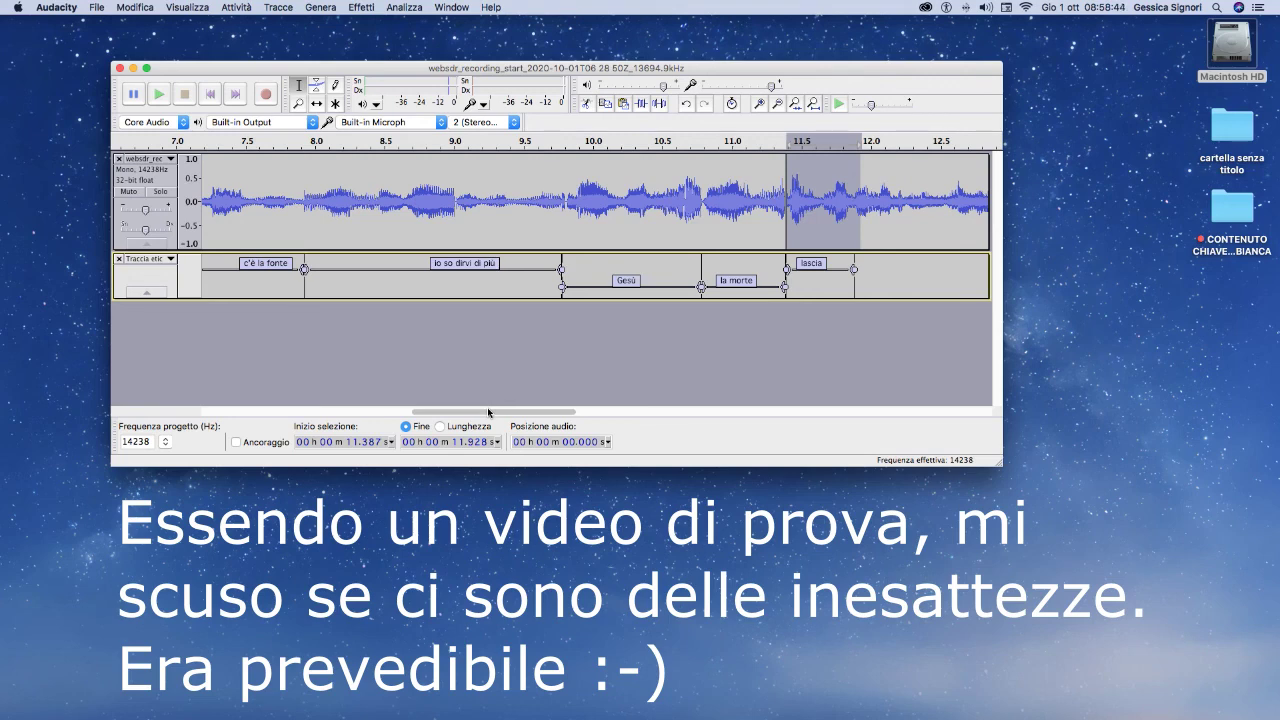
# Save the project to the Desktop under the name prova1.
pyautogui.moveTo(488, 412); pyautogui.dragTo(277, 380)
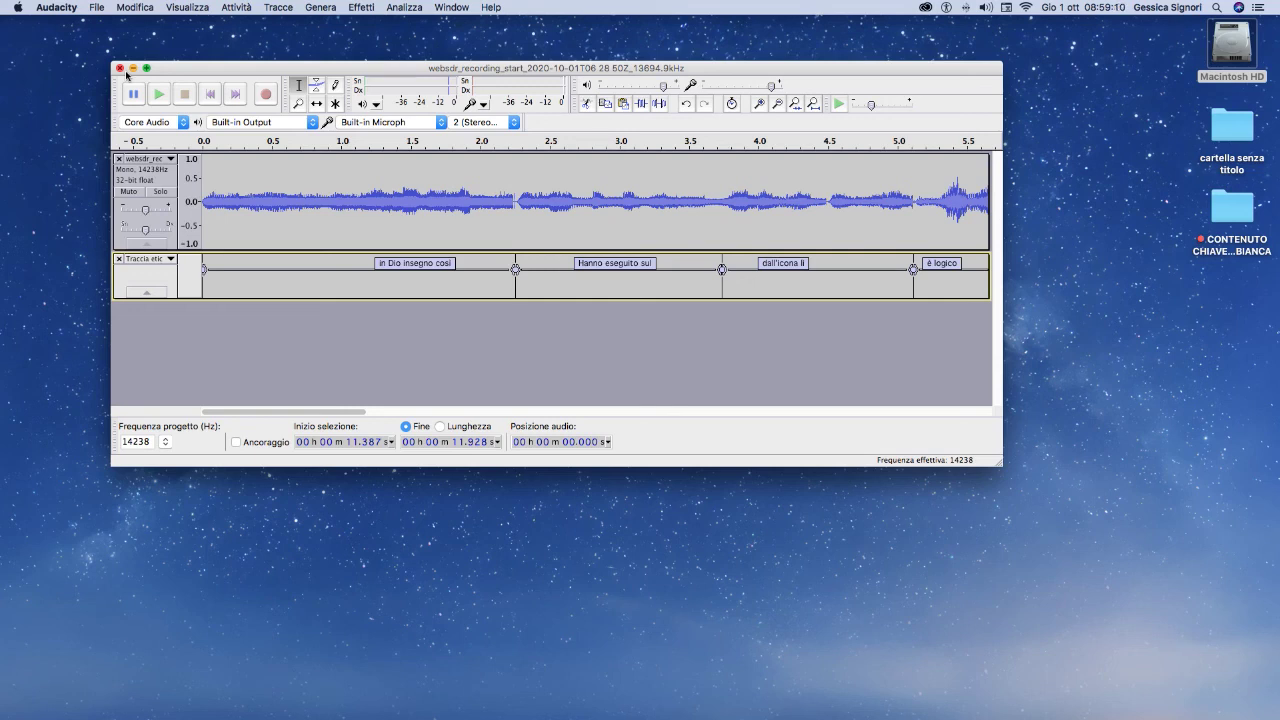
pyautogui.click(97, 7)
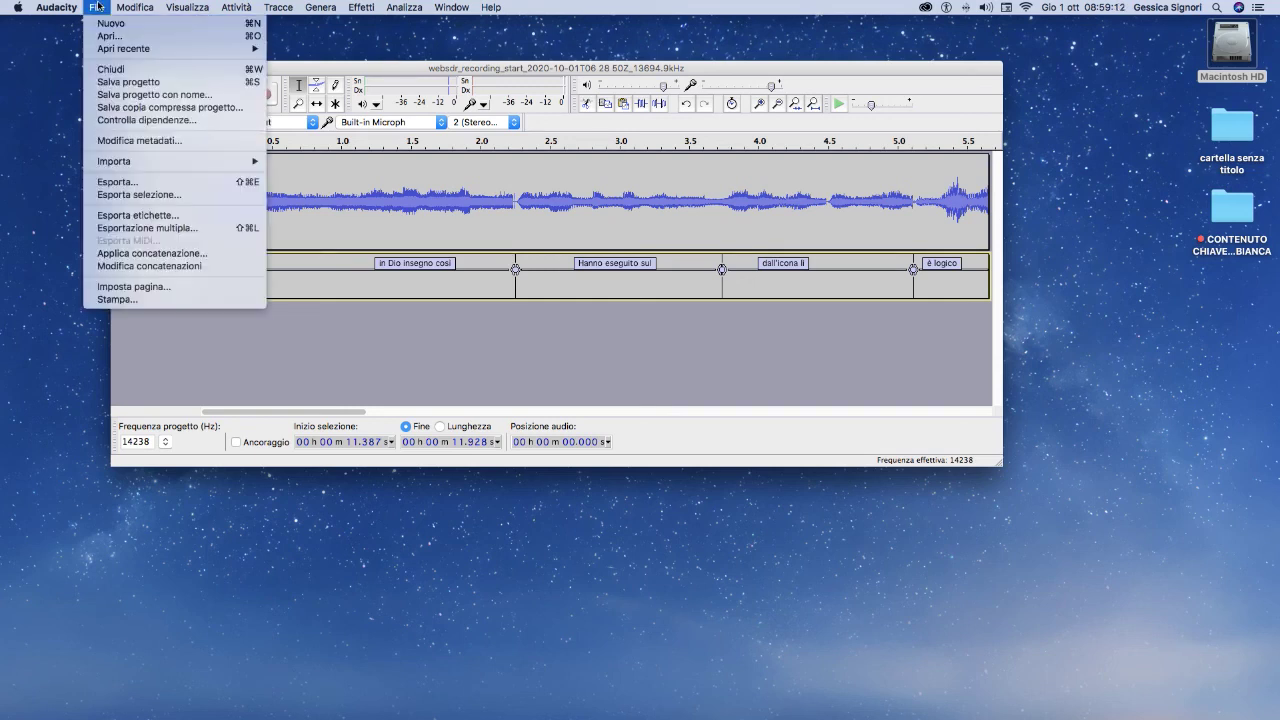
pyautogui.click(128, 81)
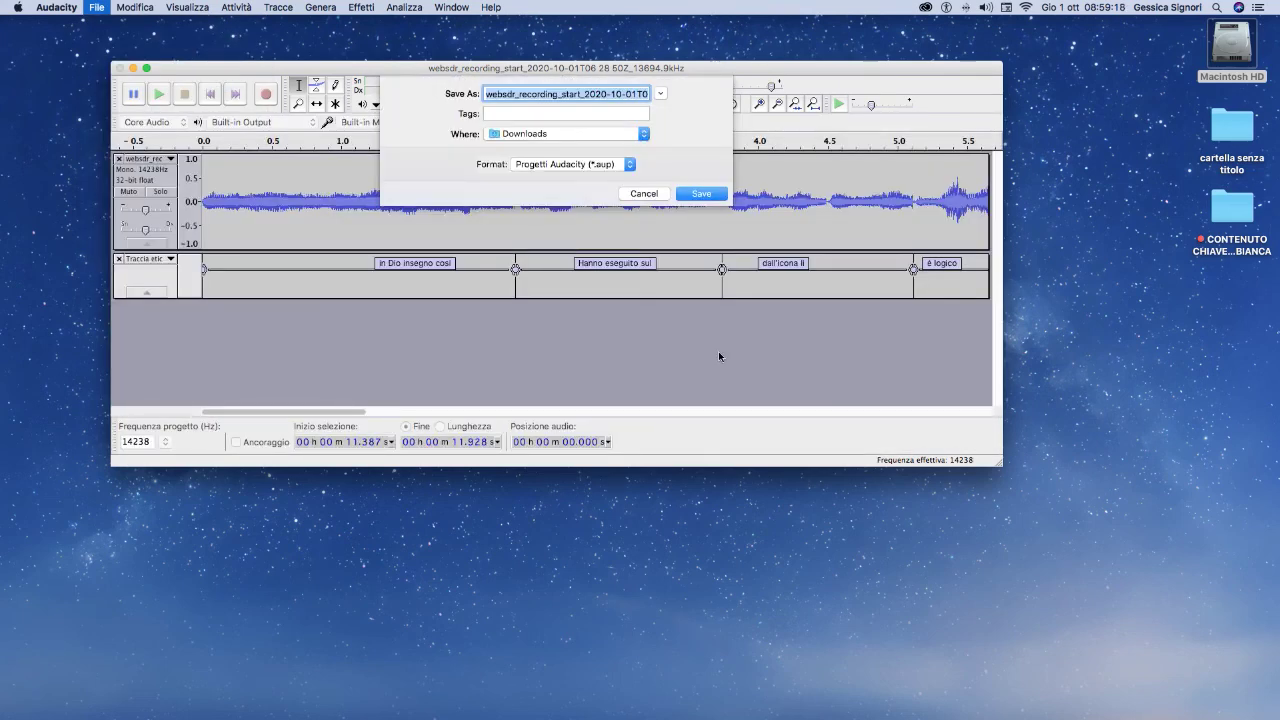
pyautogui.write('prova1')
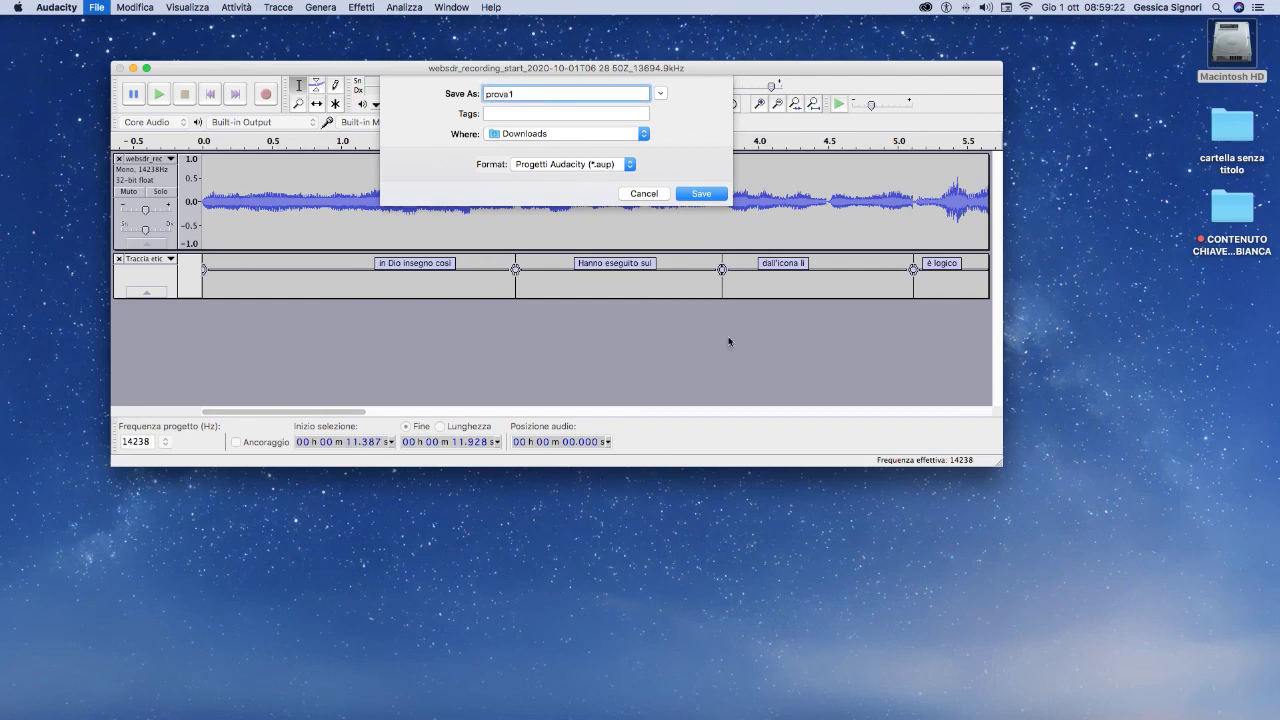
pyautogui.click(645, 134)
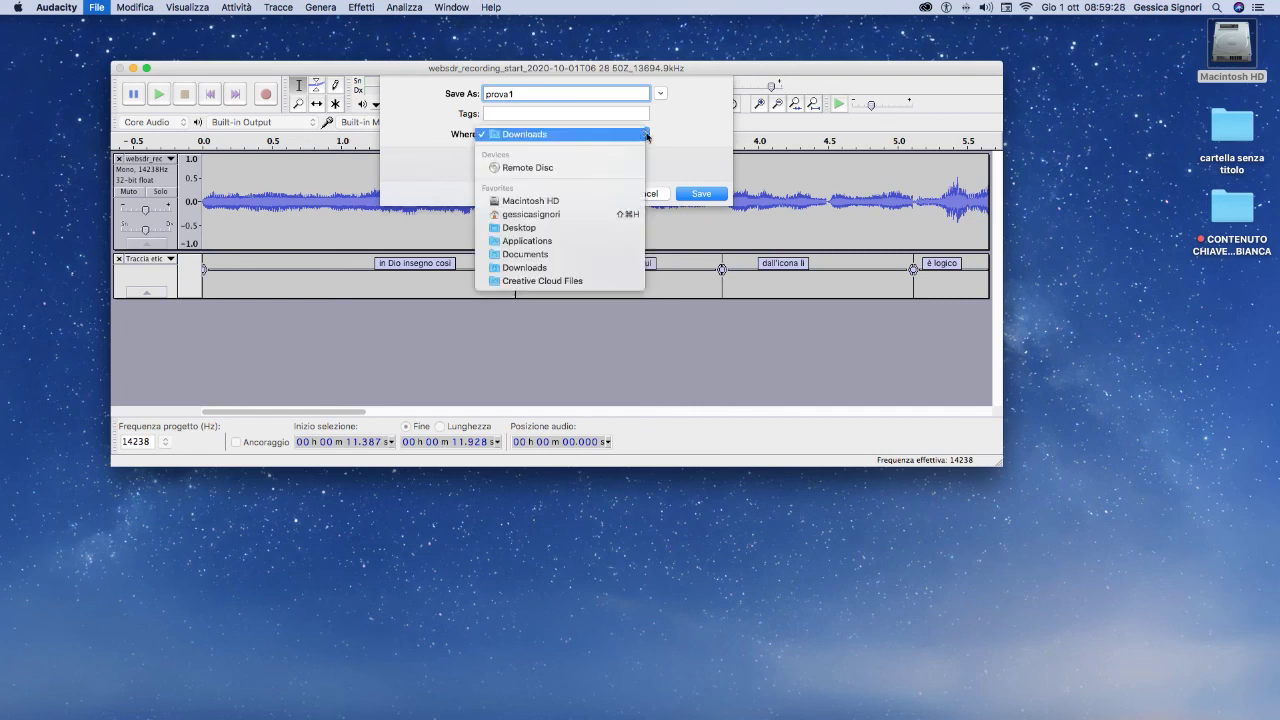
pyautogui.click(528, 228)
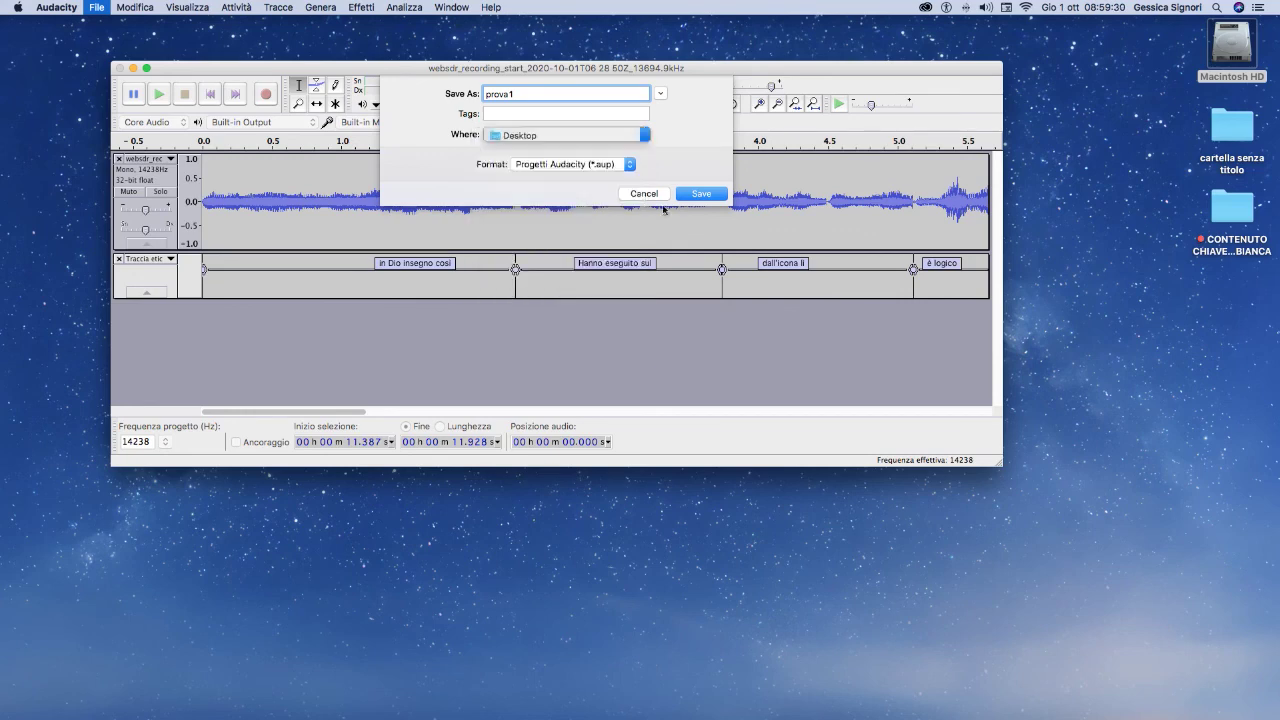
pyautogui.click(700, 194)
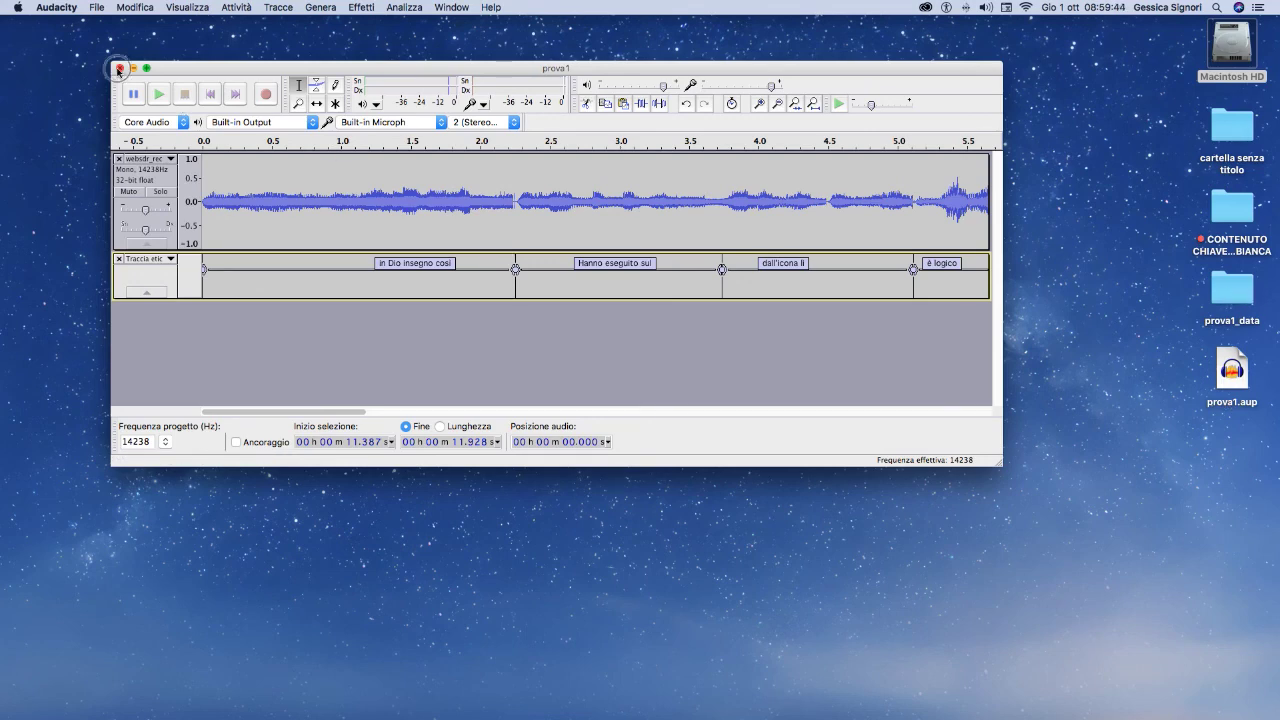
# Close the prova1 project and the empty recovered project, discarding the recovered project's changes.
pyautogui.click(119, 68)
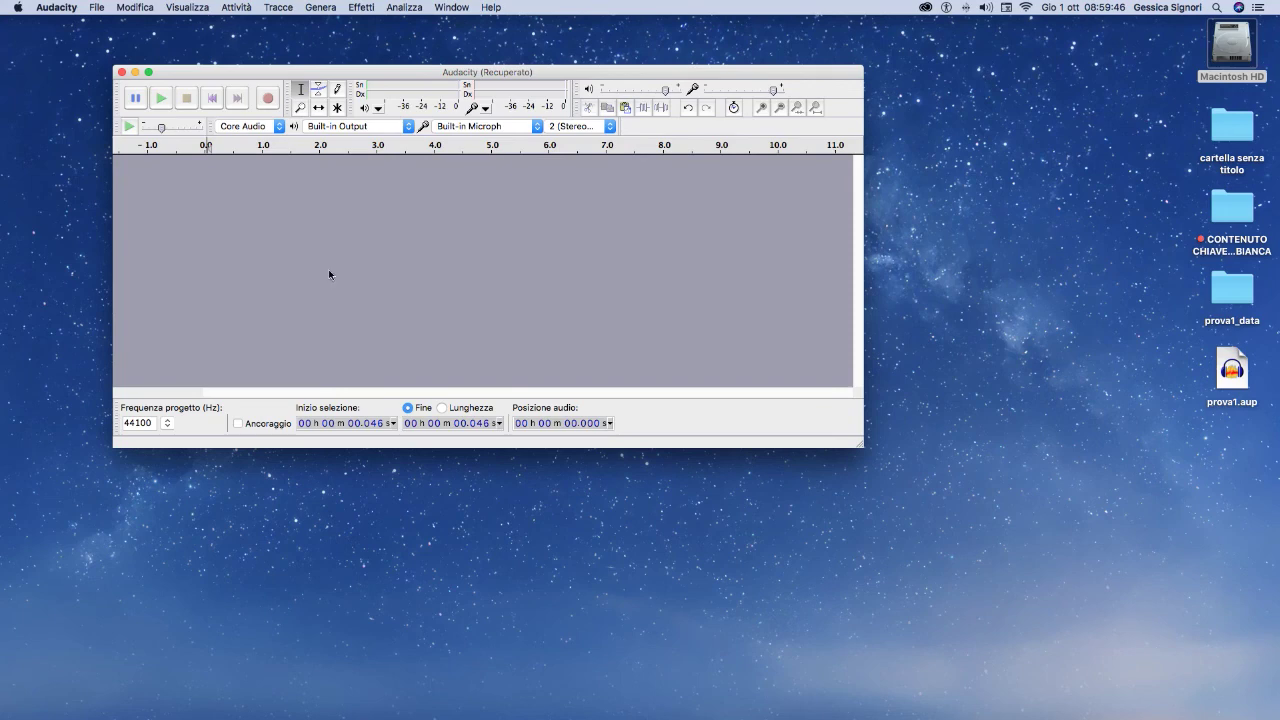
pyautogui.click(123, 73)
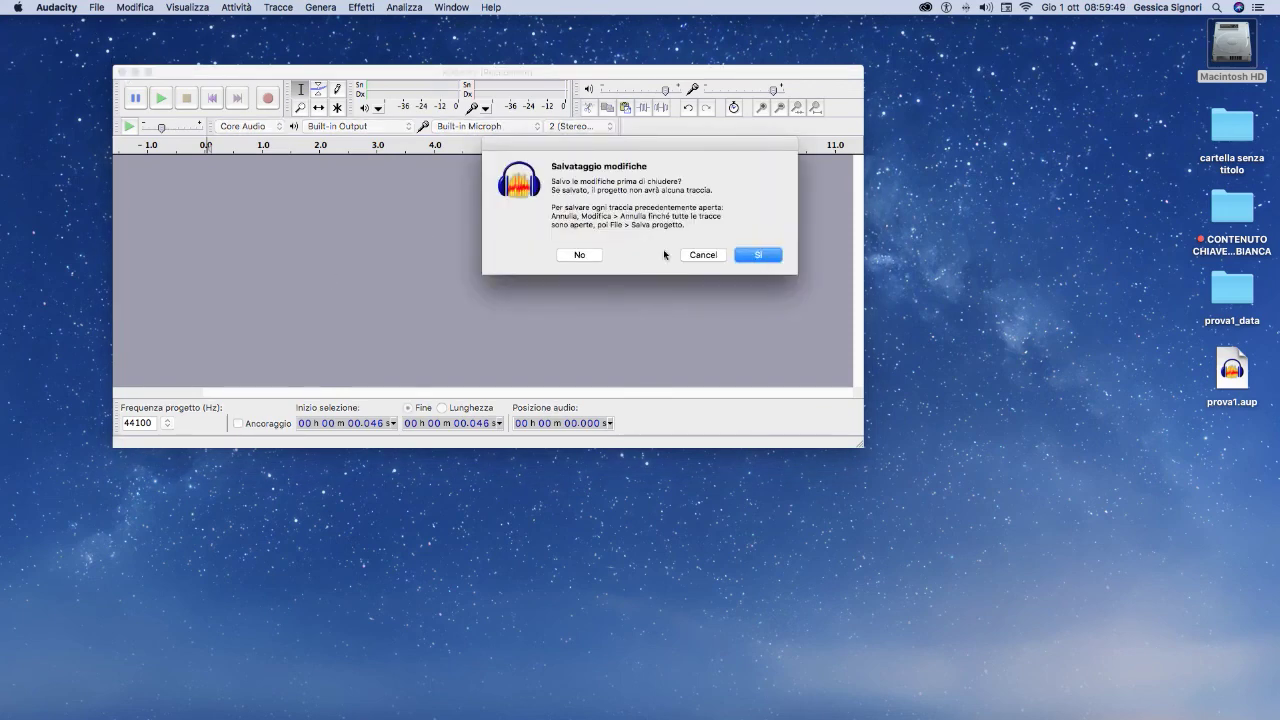
pyautogui.click(592, 256)
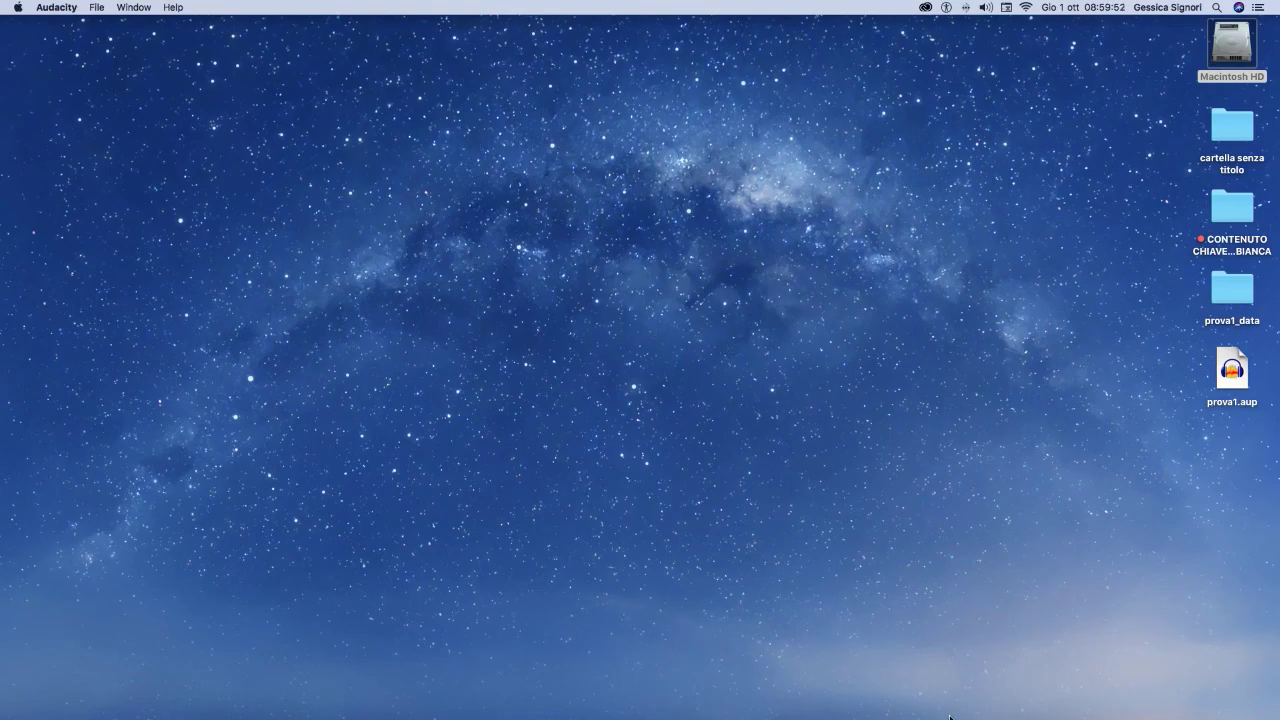